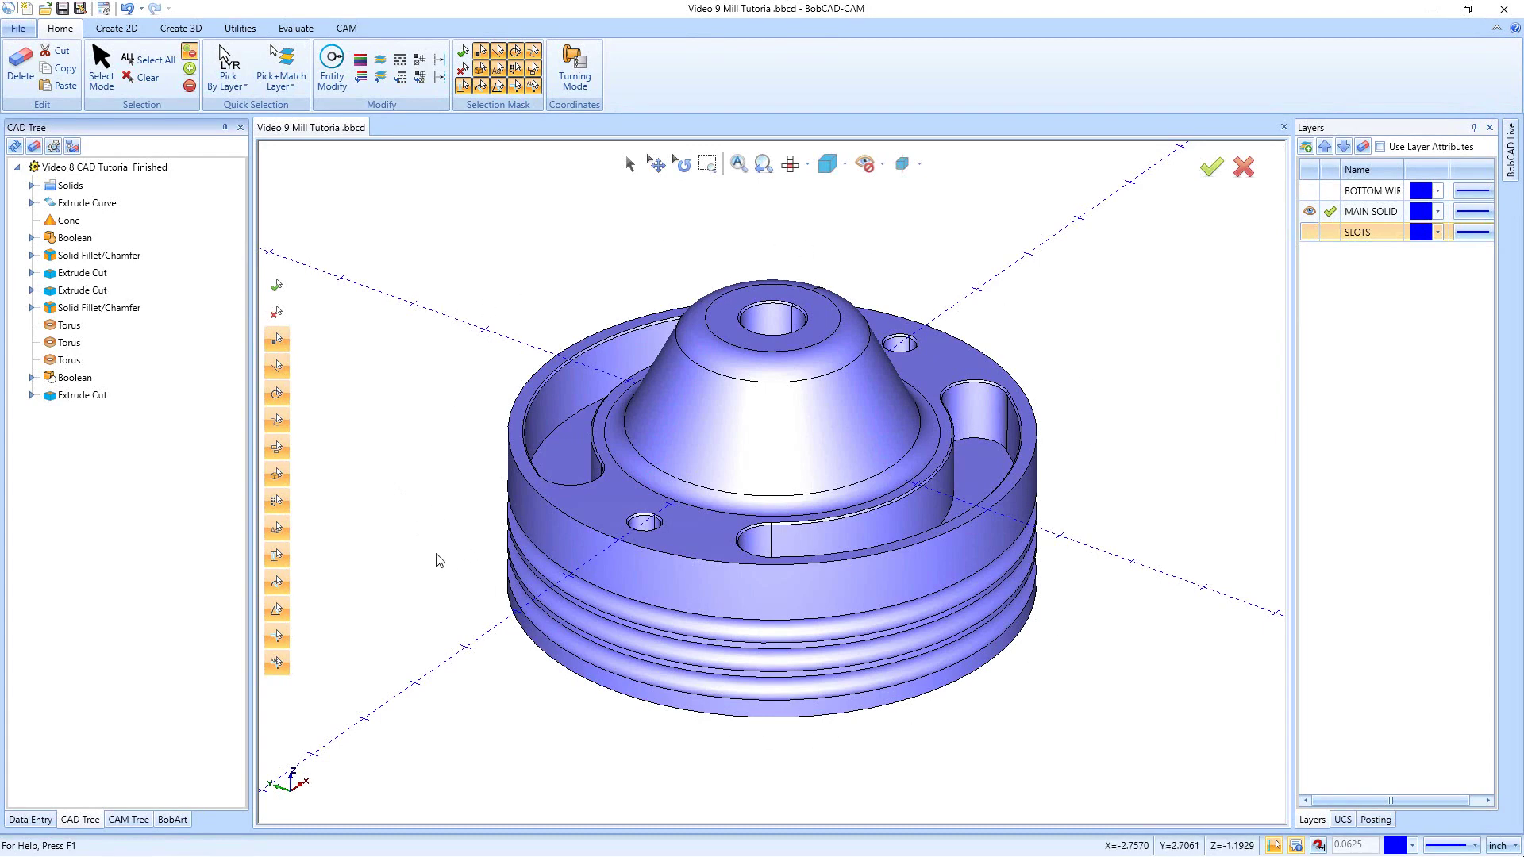
Start a new milling job in the CAM tree
click(137, 817)
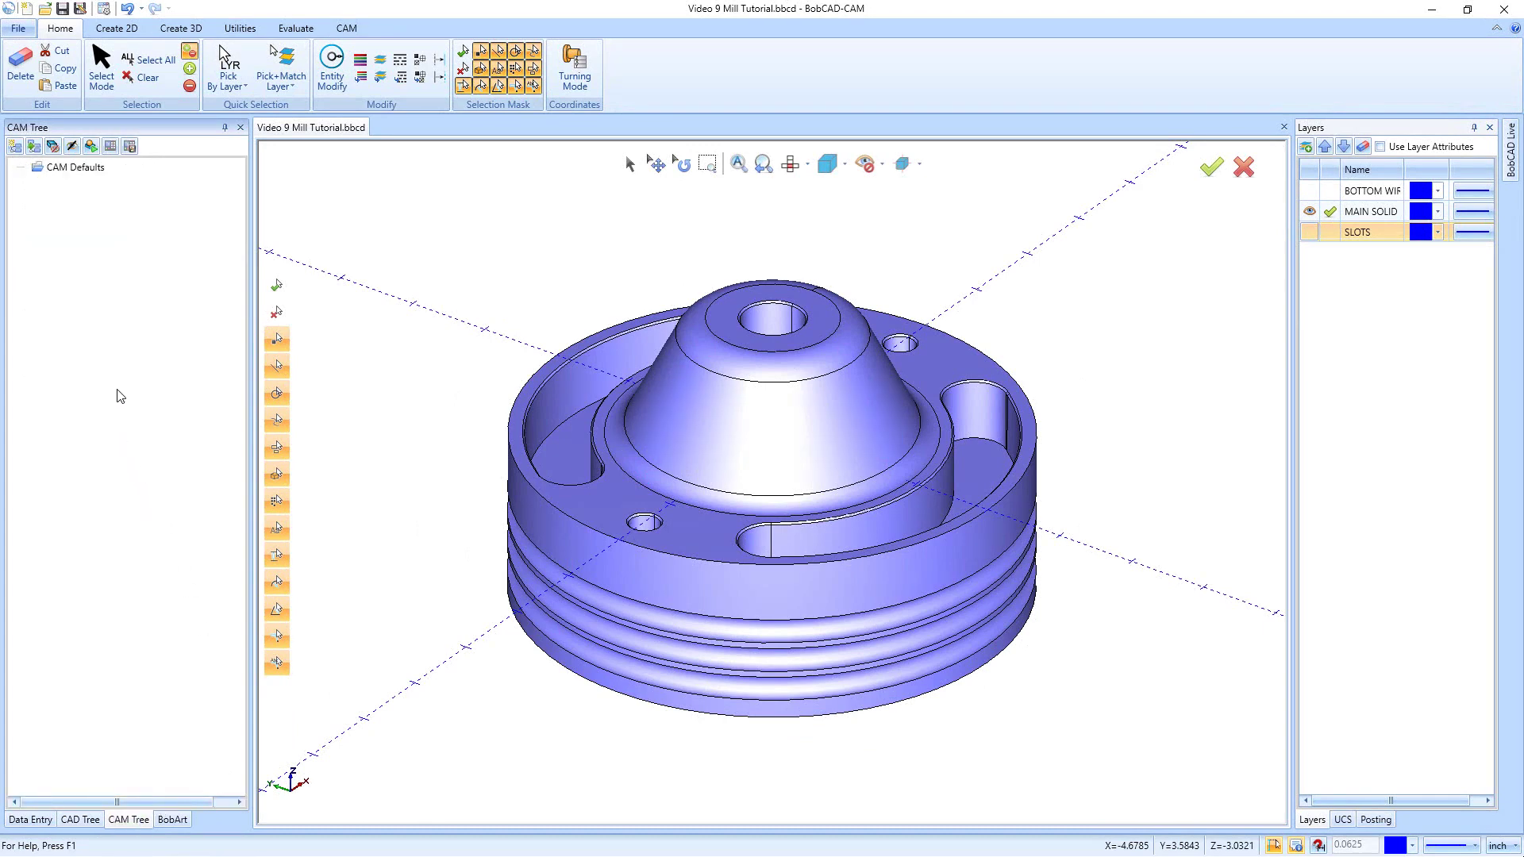
click(347, 28)
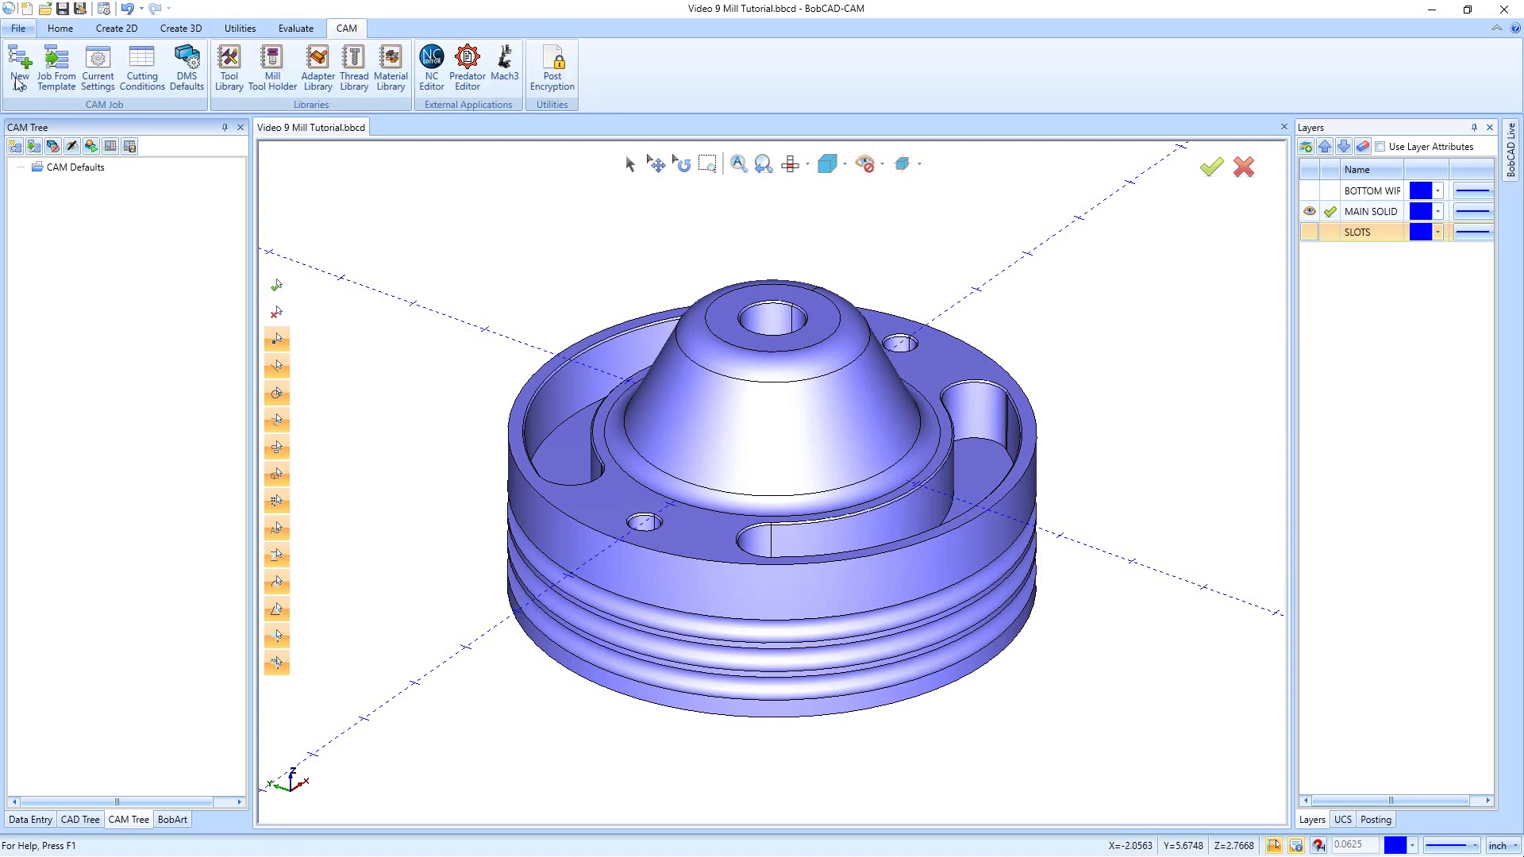
click(16, 147)
right_click(72, 169)
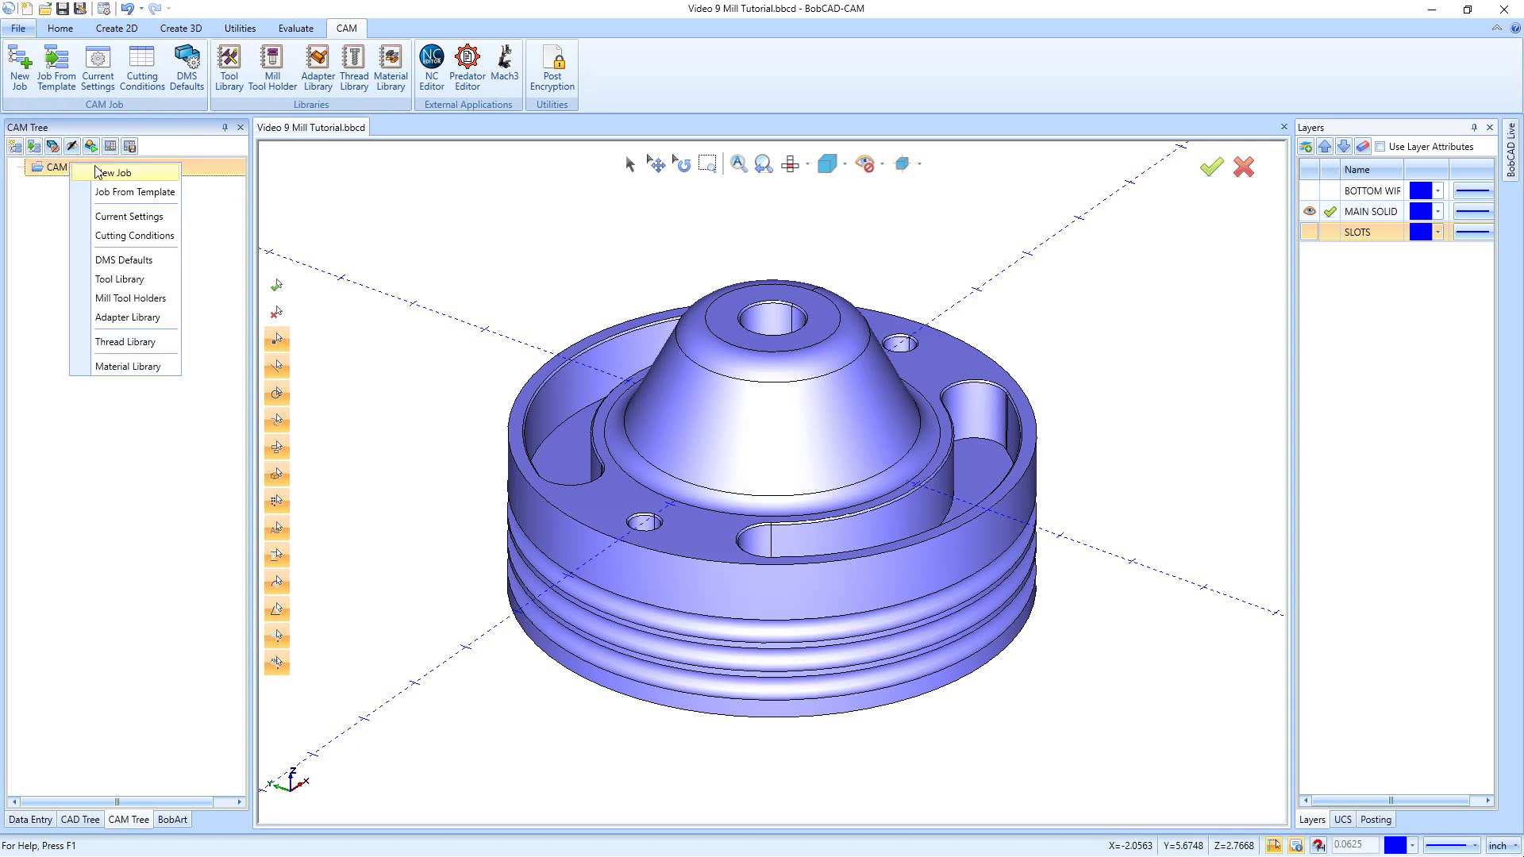
click(101, 178)
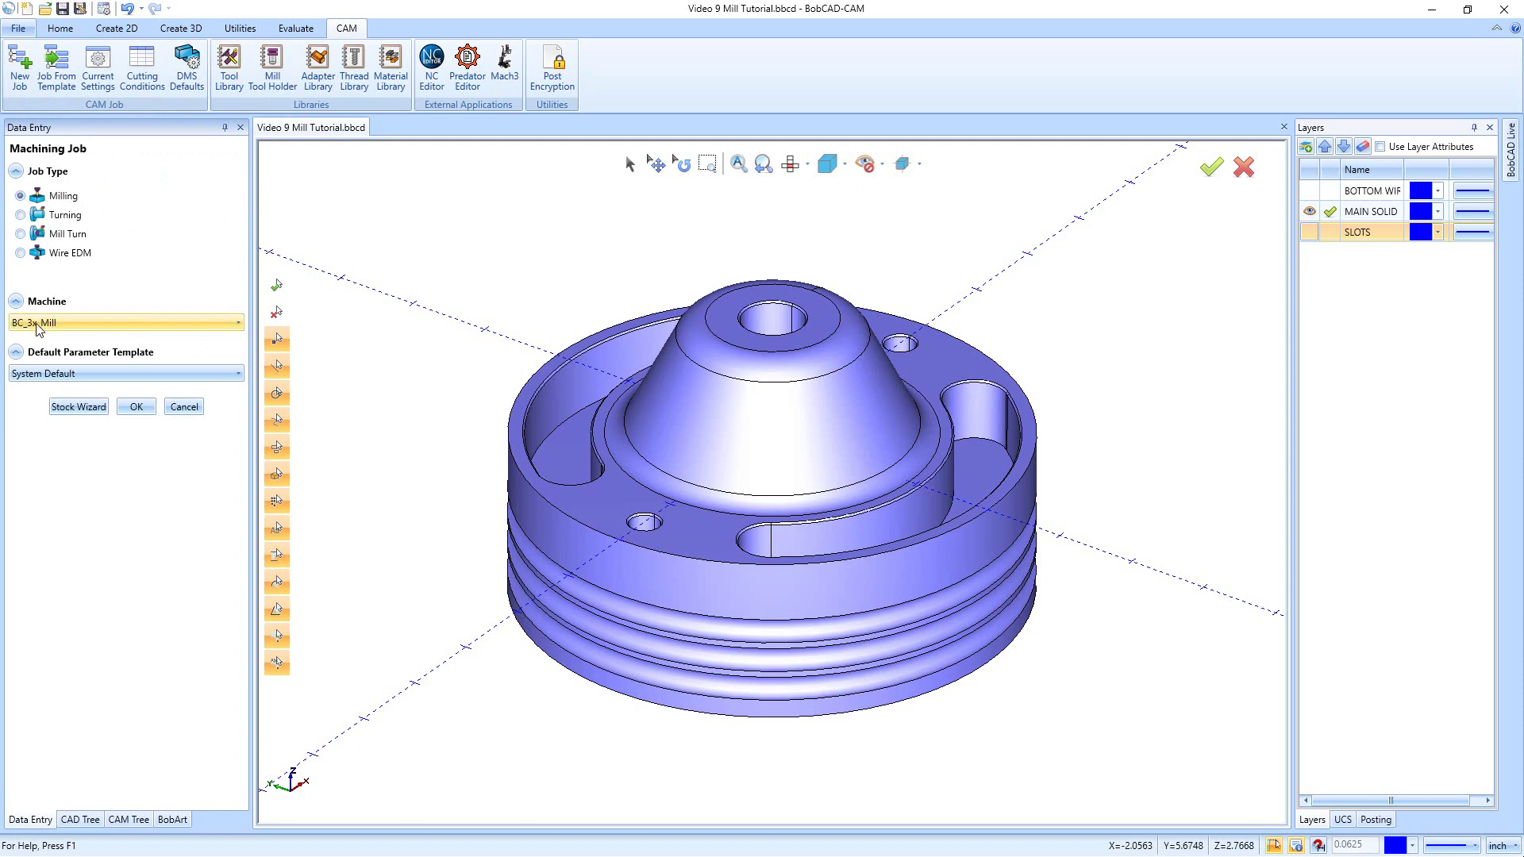
Launch the Stock Wizard for the BC_3x Mill job and assign the main solid as the workpiece
click(77, 408)
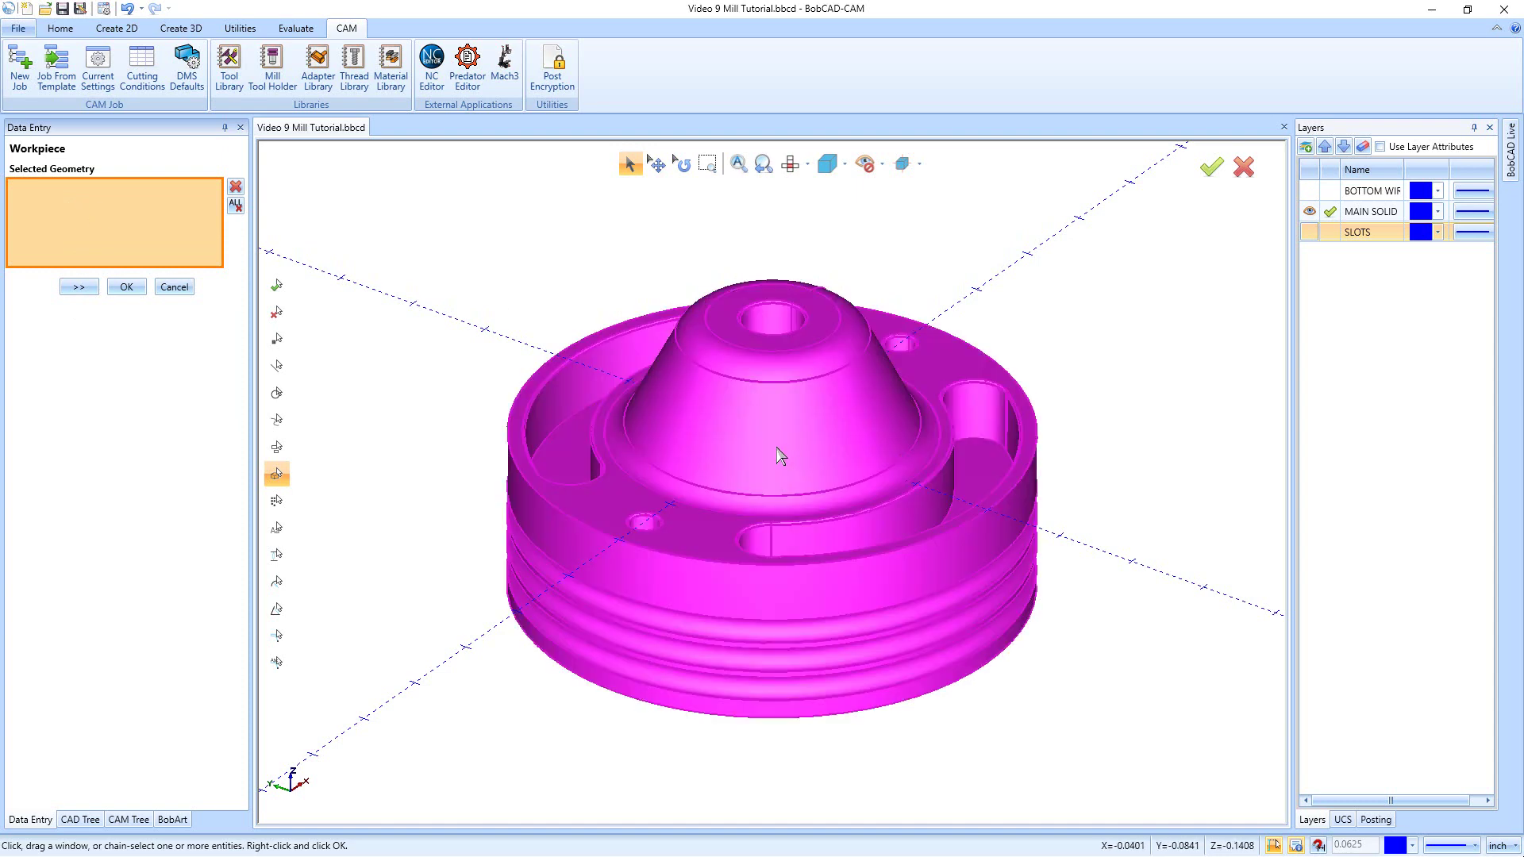
click(778, 451)
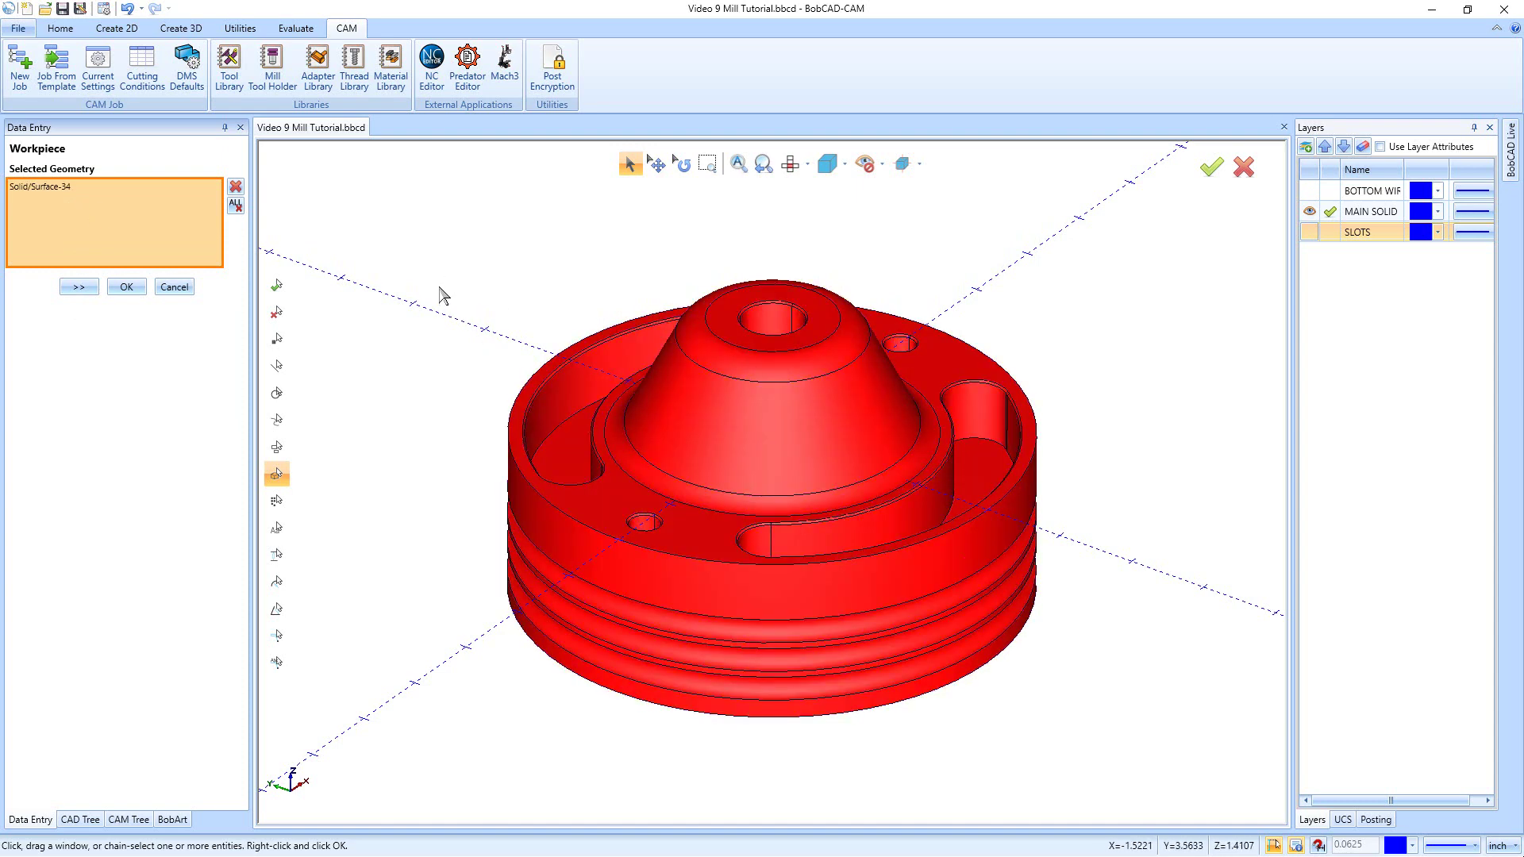
click(78, 287)
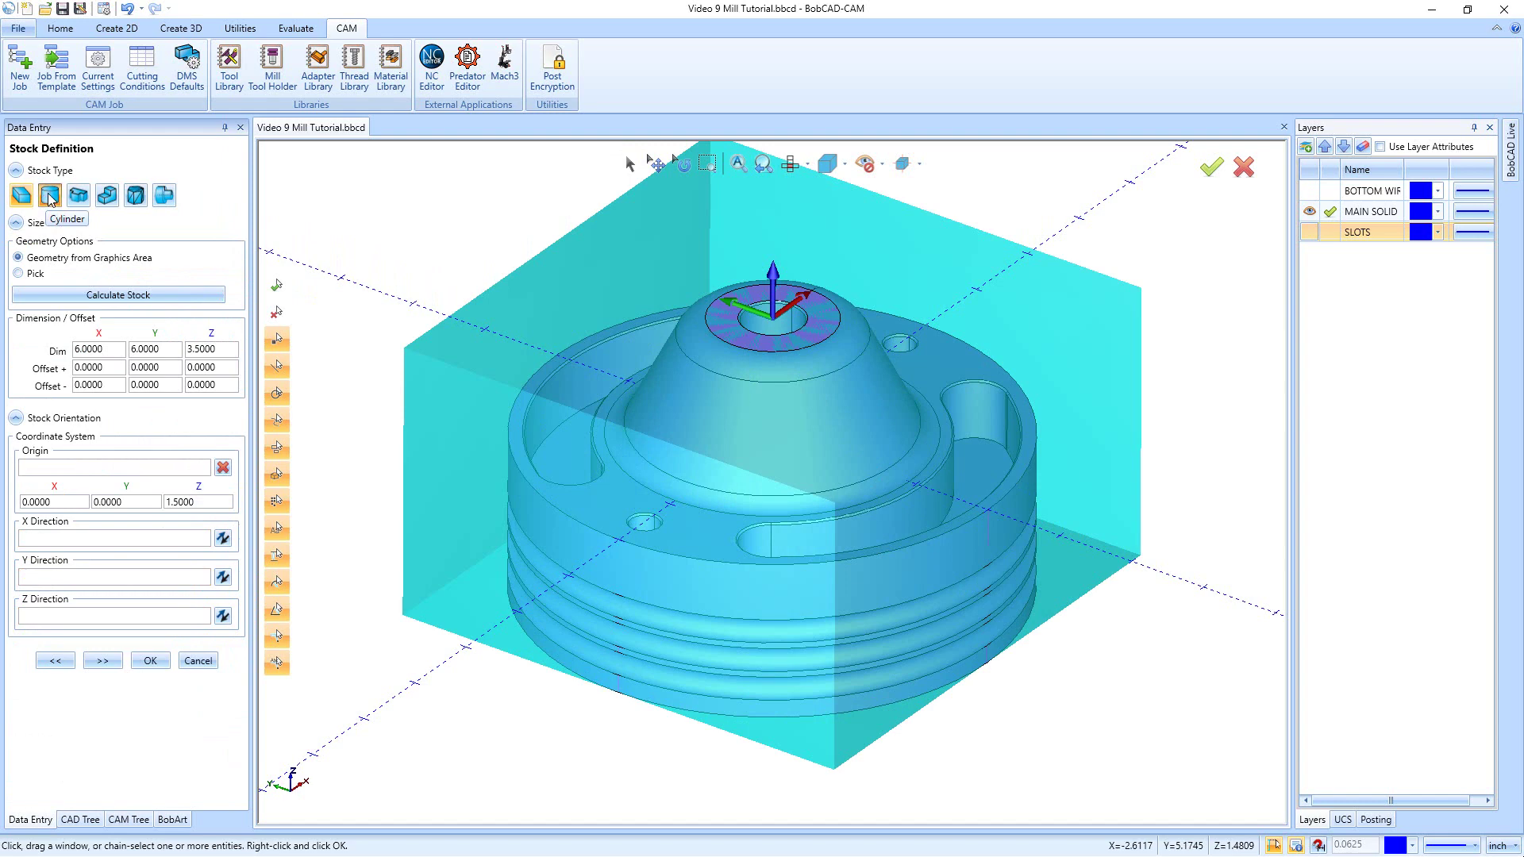
Define the stock as a cylinder calculated from the bounding cylinder of the geometry and continue to the machine setup
click(50, 198)
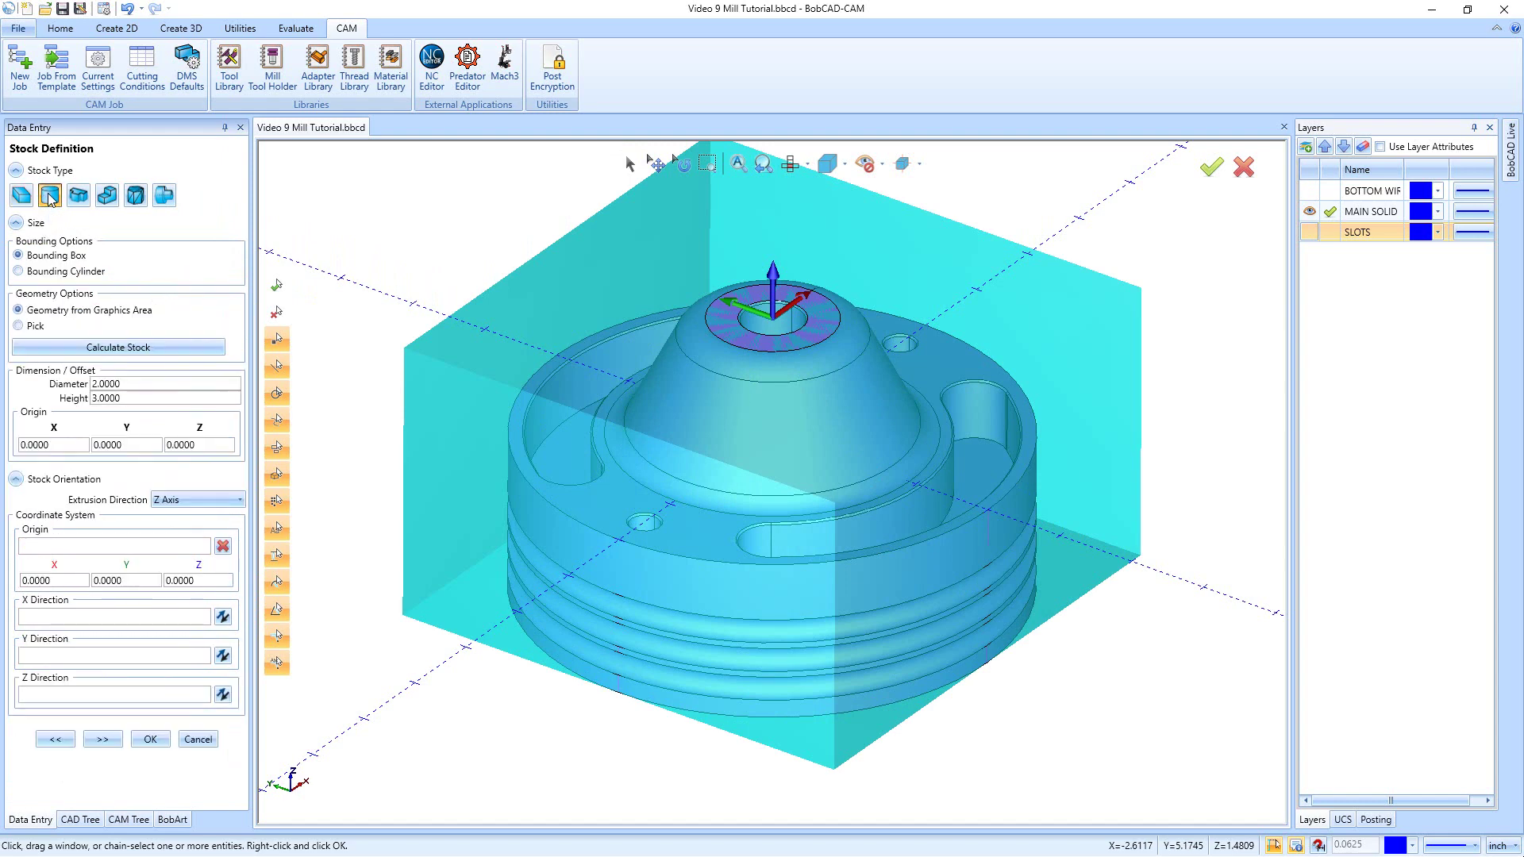
click(19, 272)
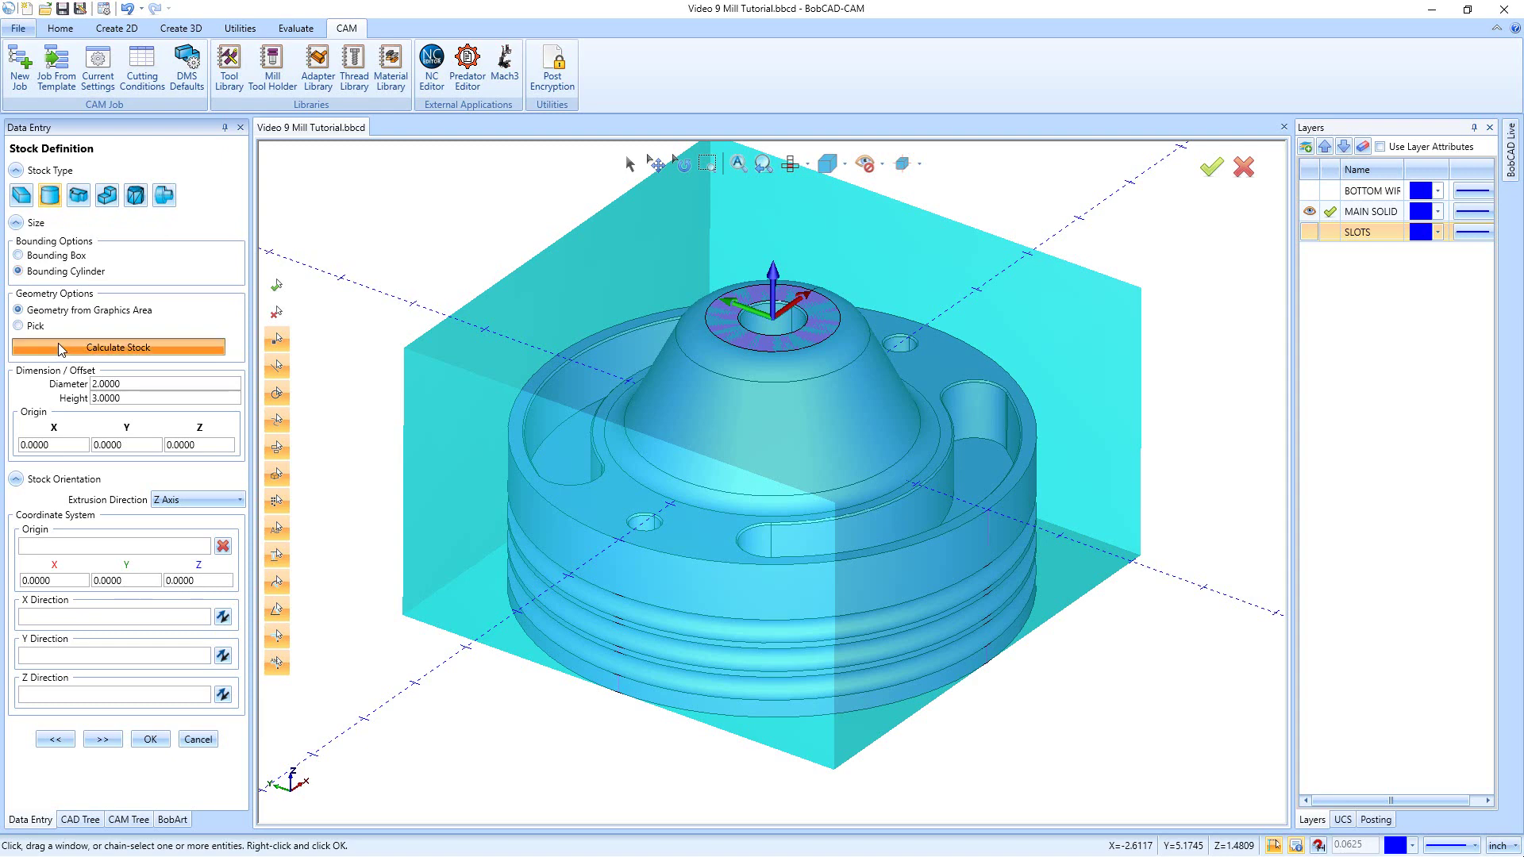
click(58, 344)
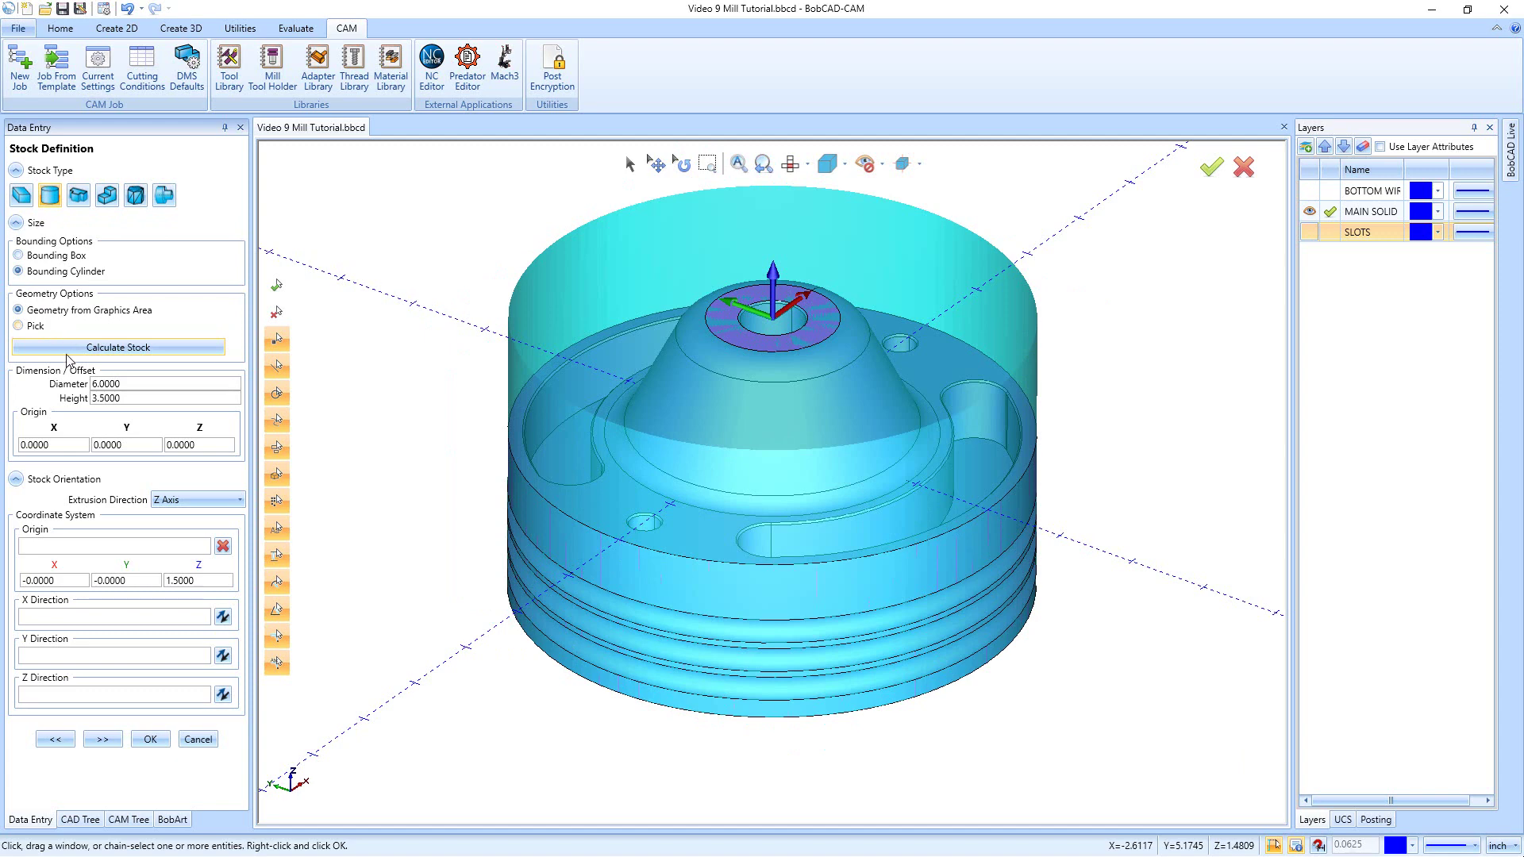
click(103, 739)
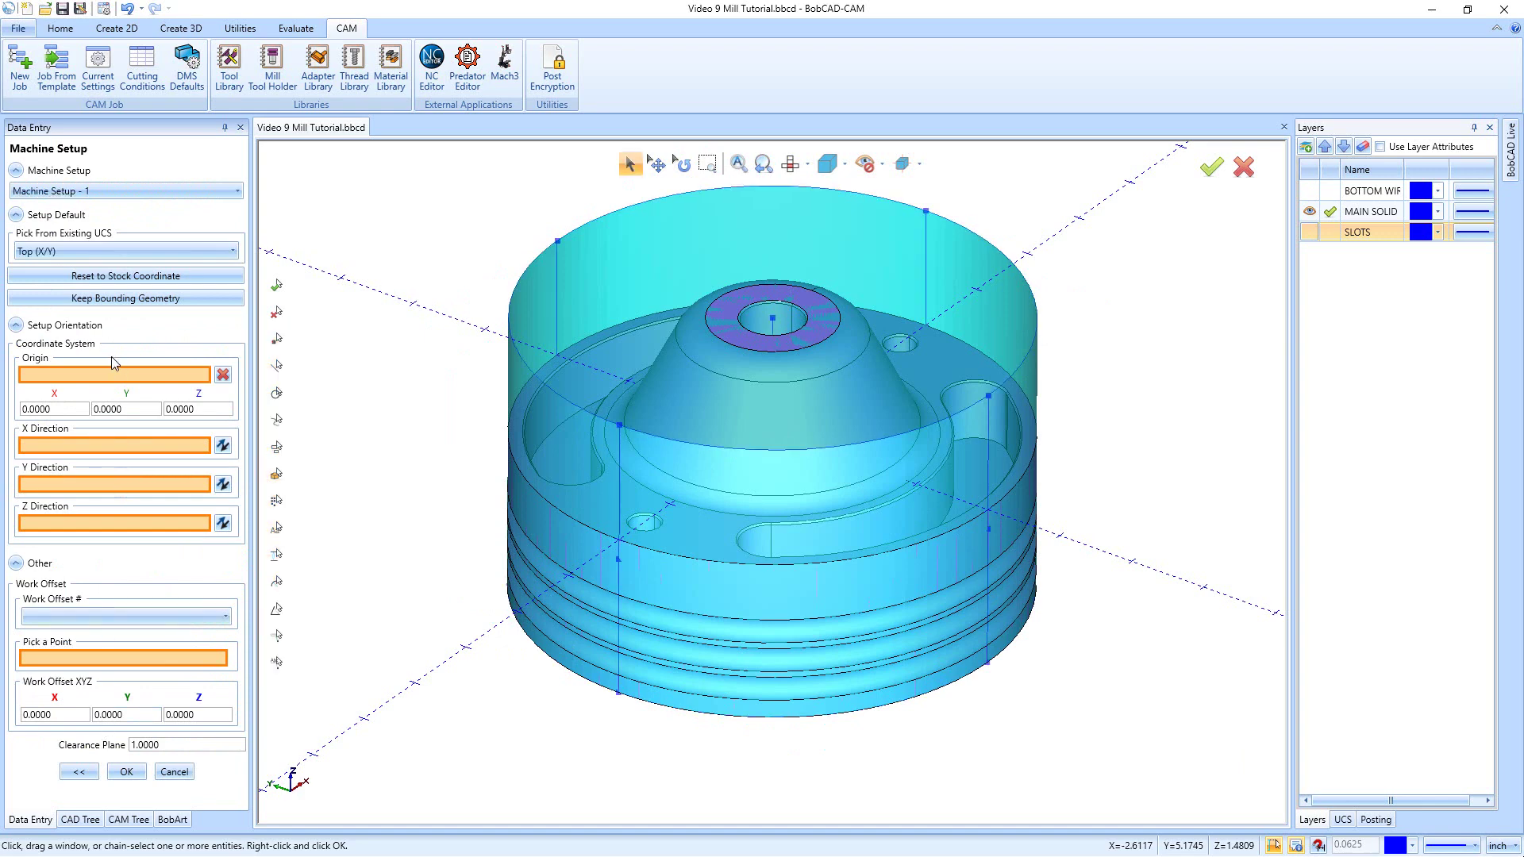
Place the origin of Machine Setup - 1 at the top centre point of the part and finish the job setup
click(56, 376)
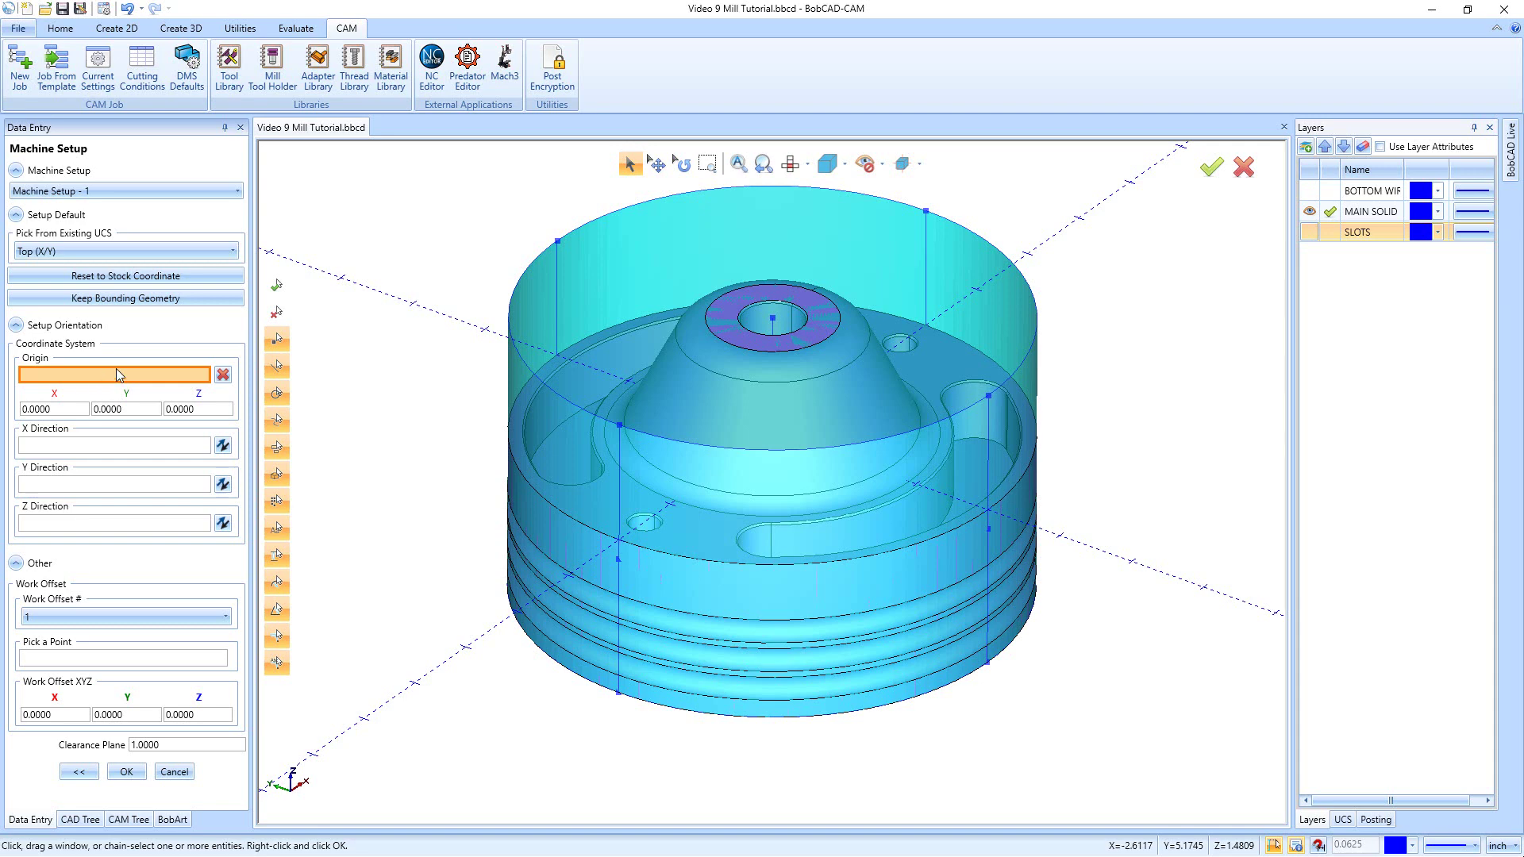
click(773, 318)
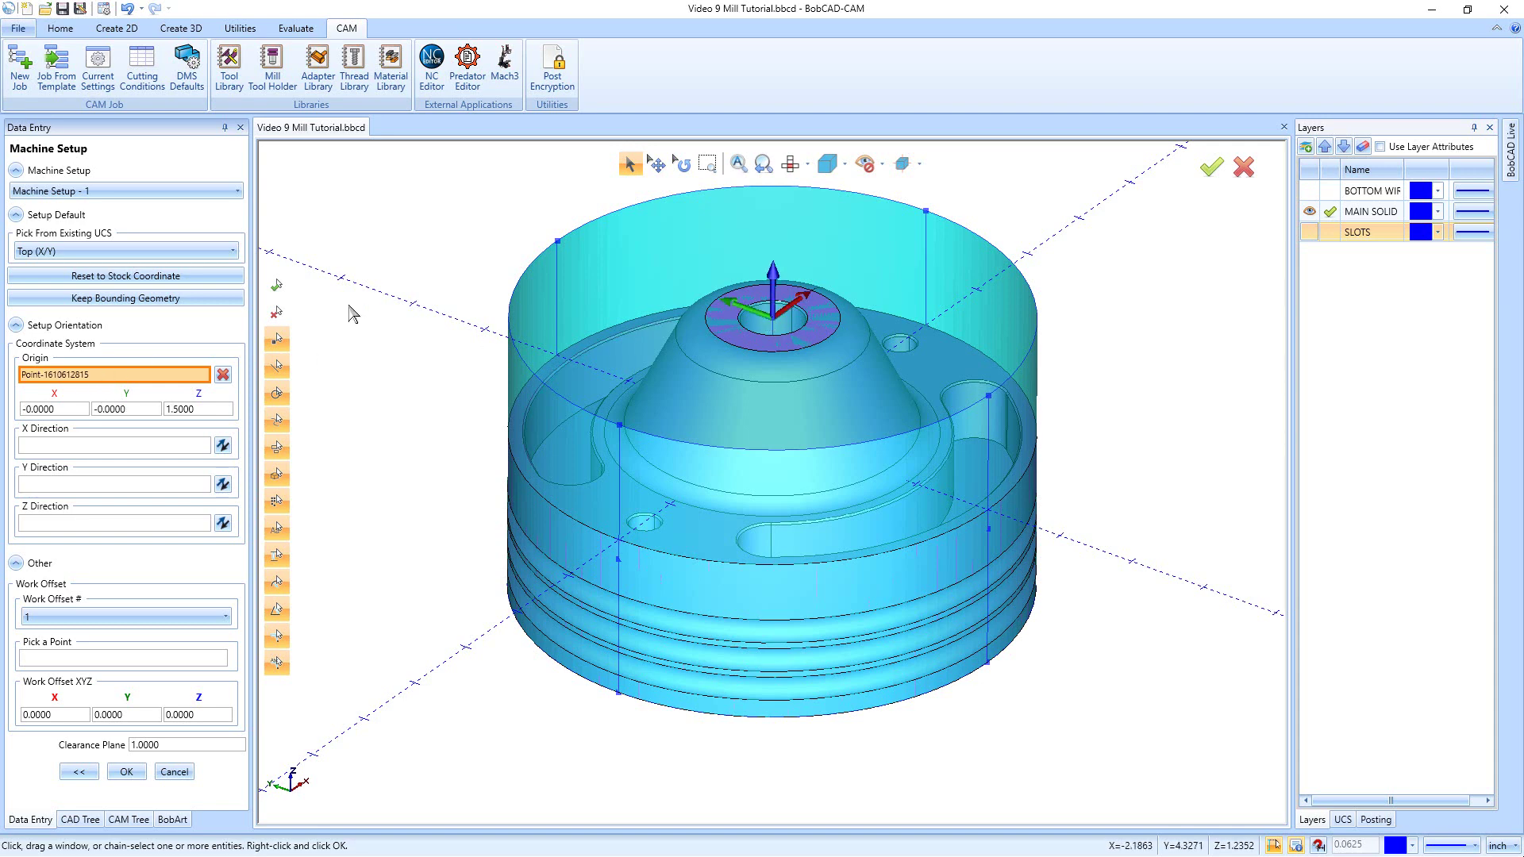
double_click(147, 746)
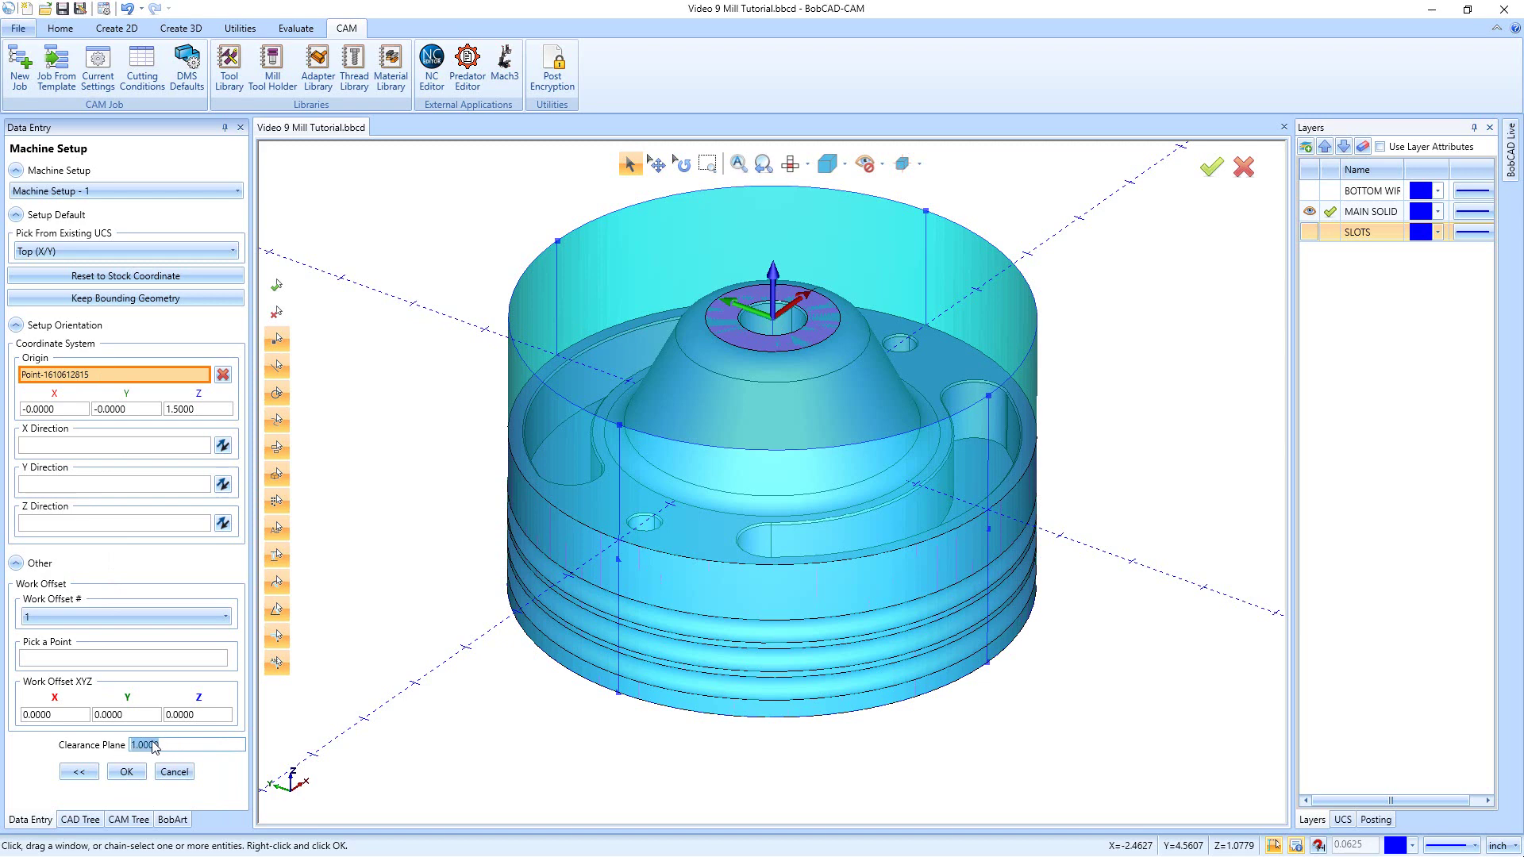
click(125, 774)
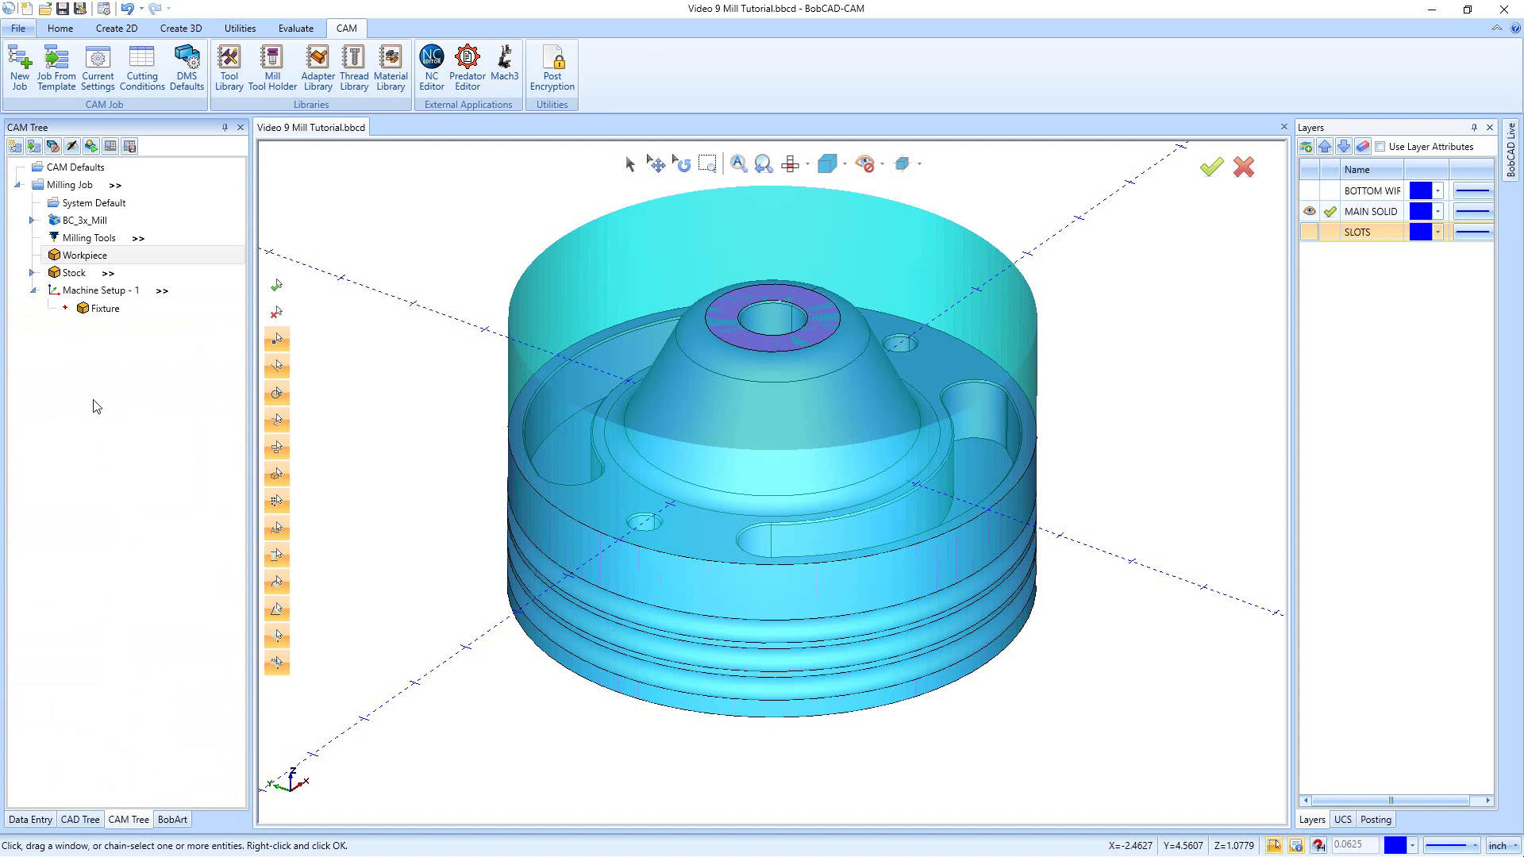
Blank the stock so only the part is shown, and select Machine Setup - 1
right_click(73, 274)
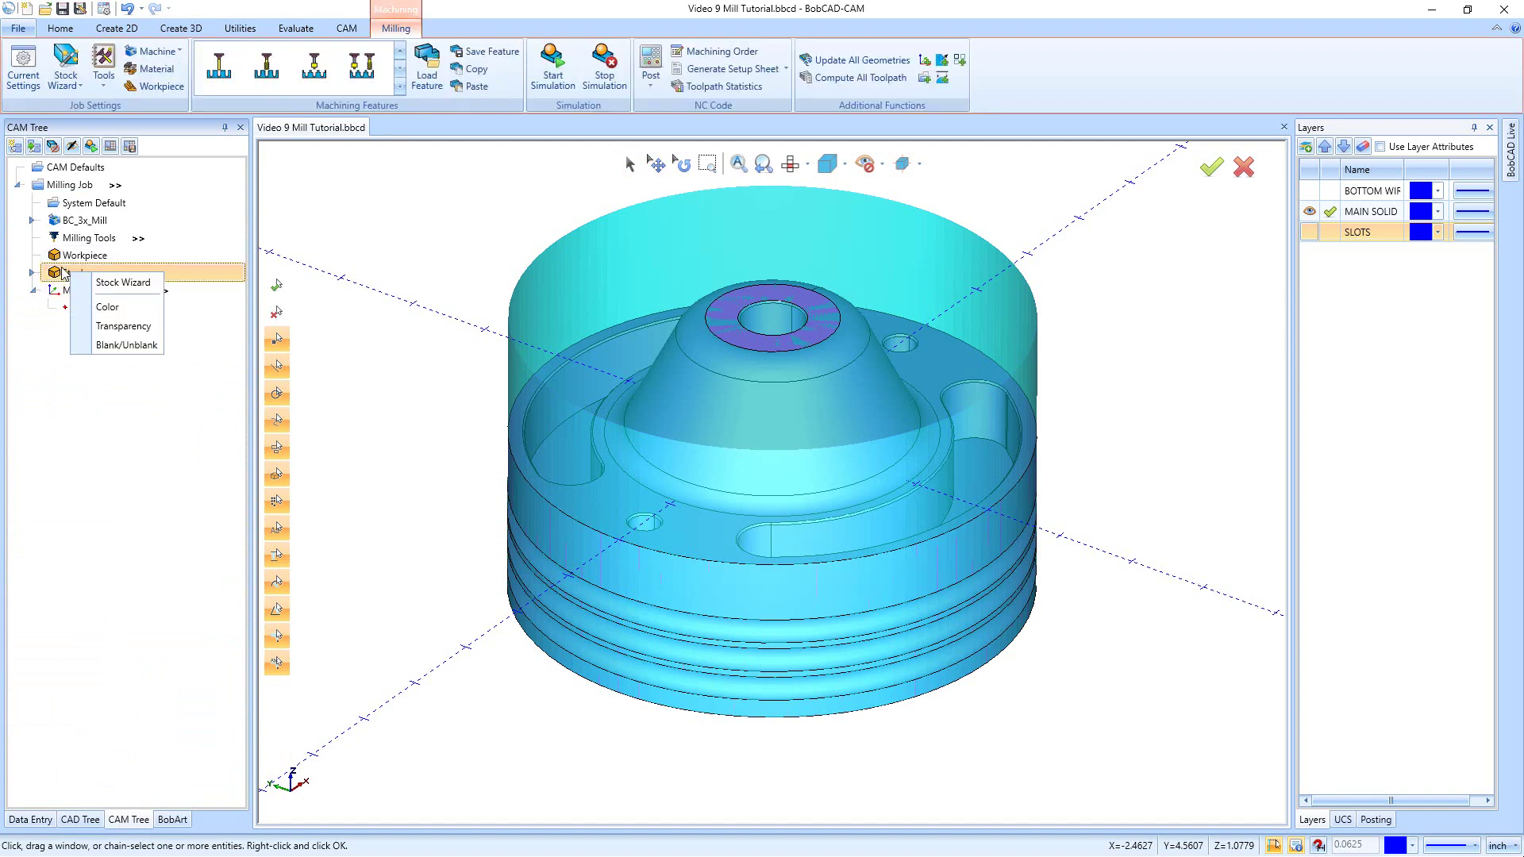
click(121, 346)
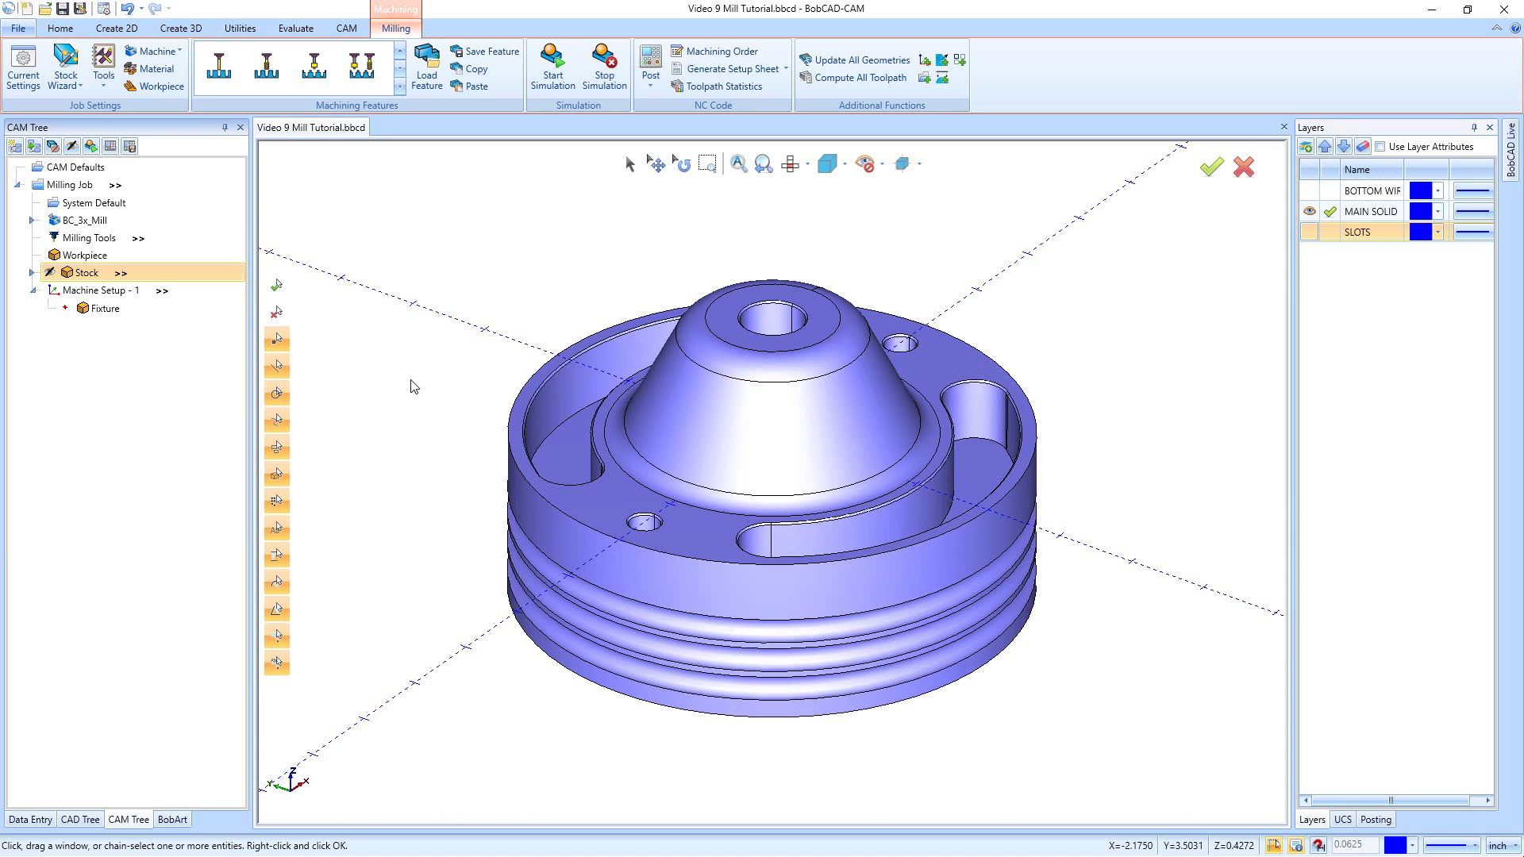
click(82, 290)
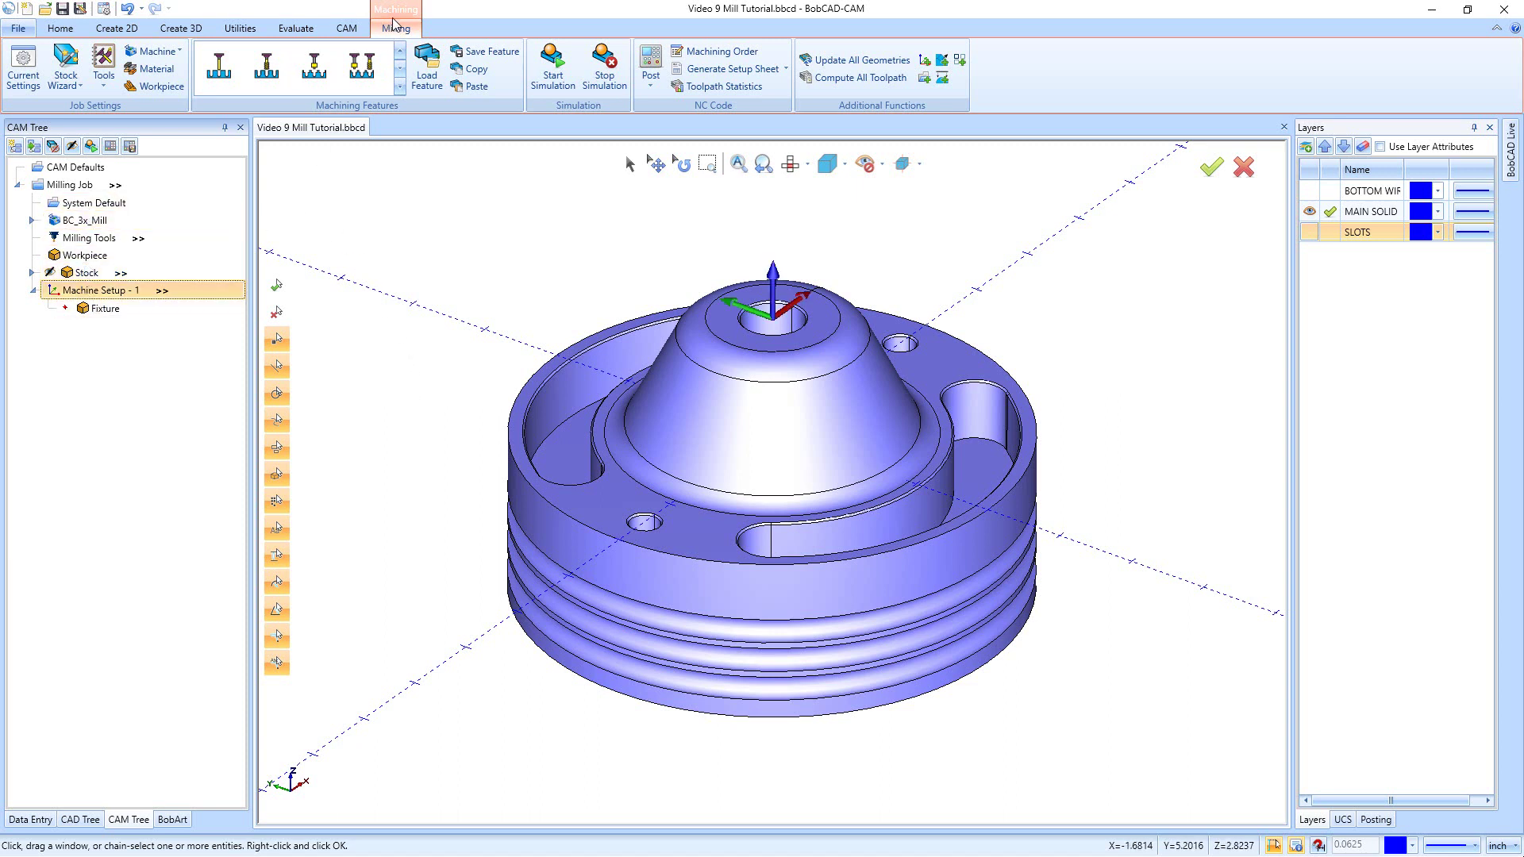
Open the Tool Crib for the job's milling tools
click(104, 81)
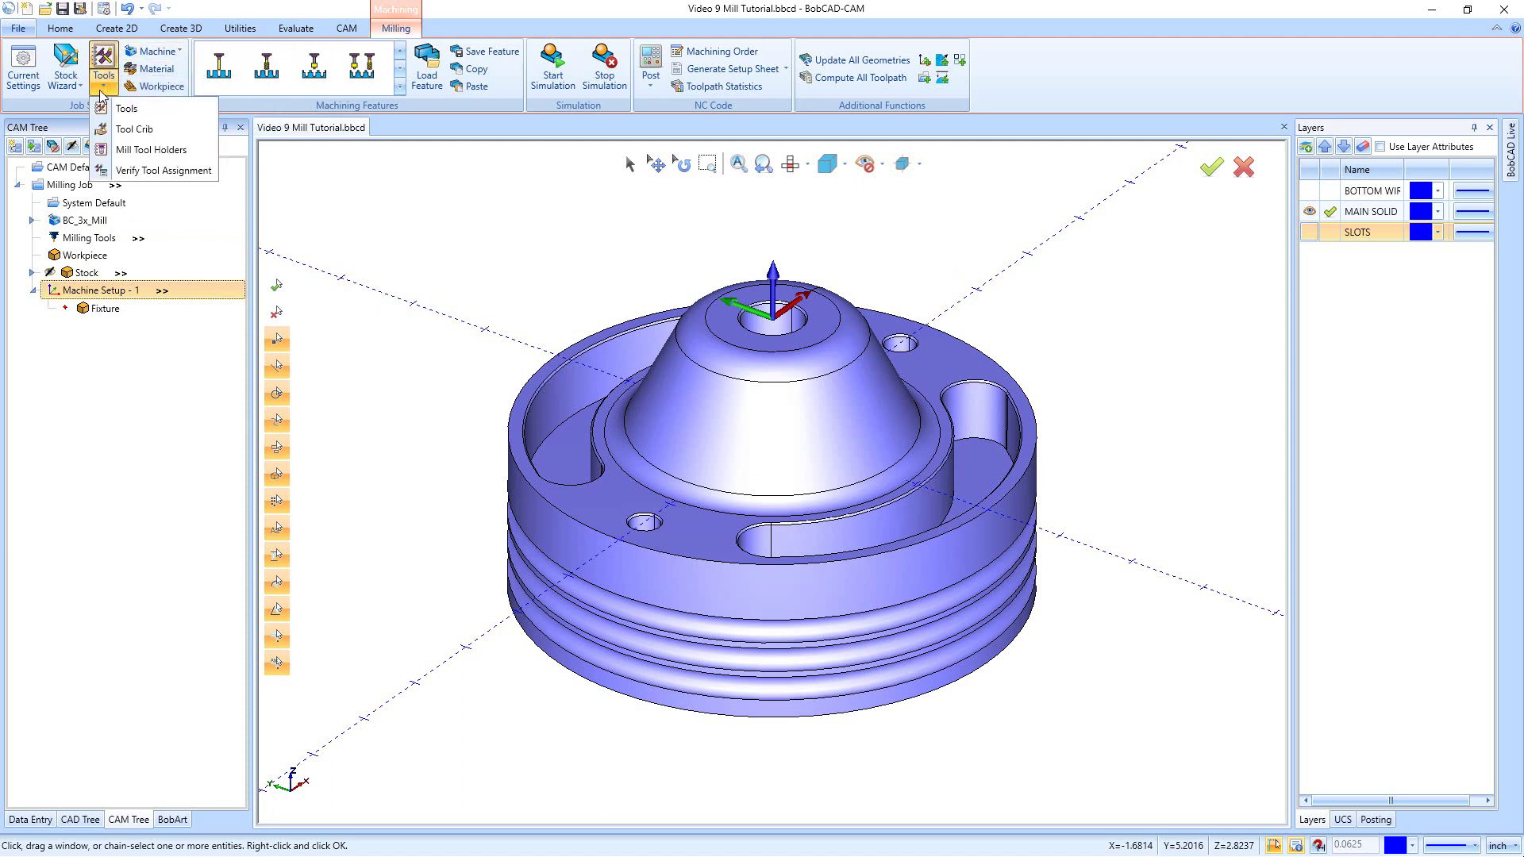
click(127, 130)
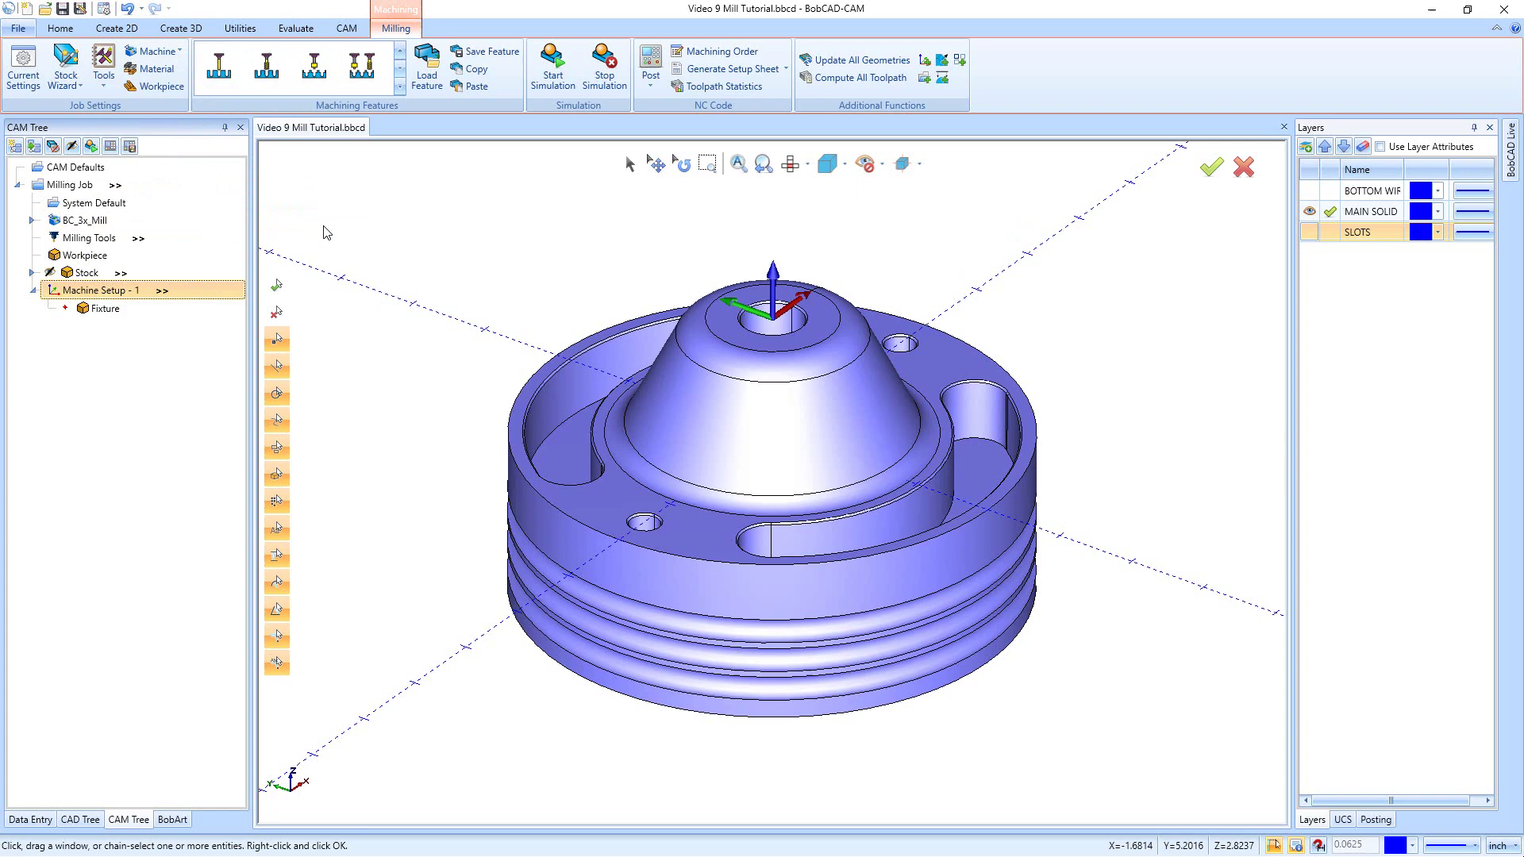
click(80, 238)
right_click(82, 238)
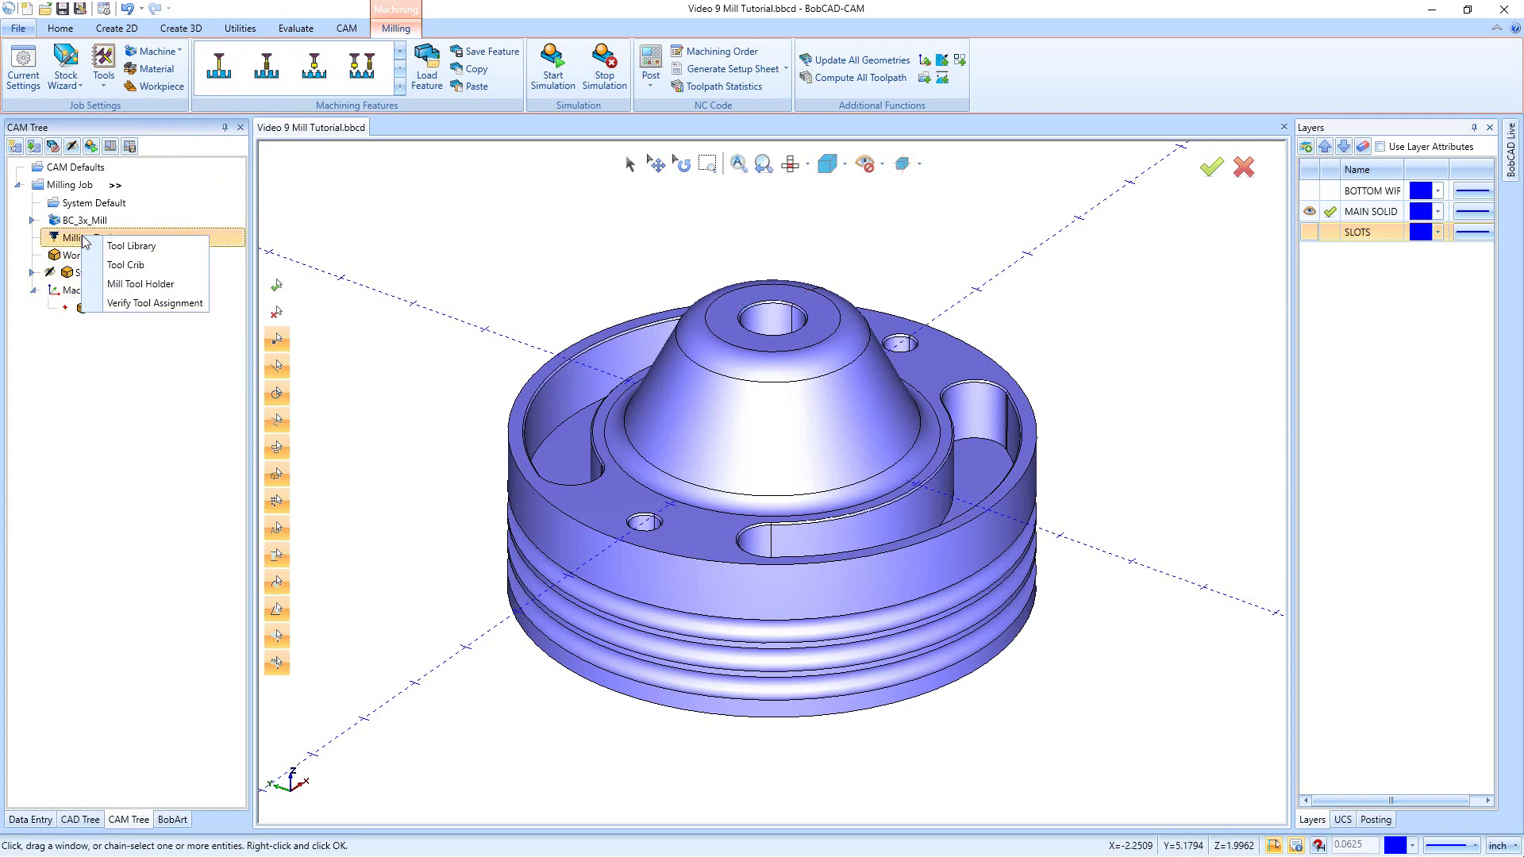
click(124, 265)
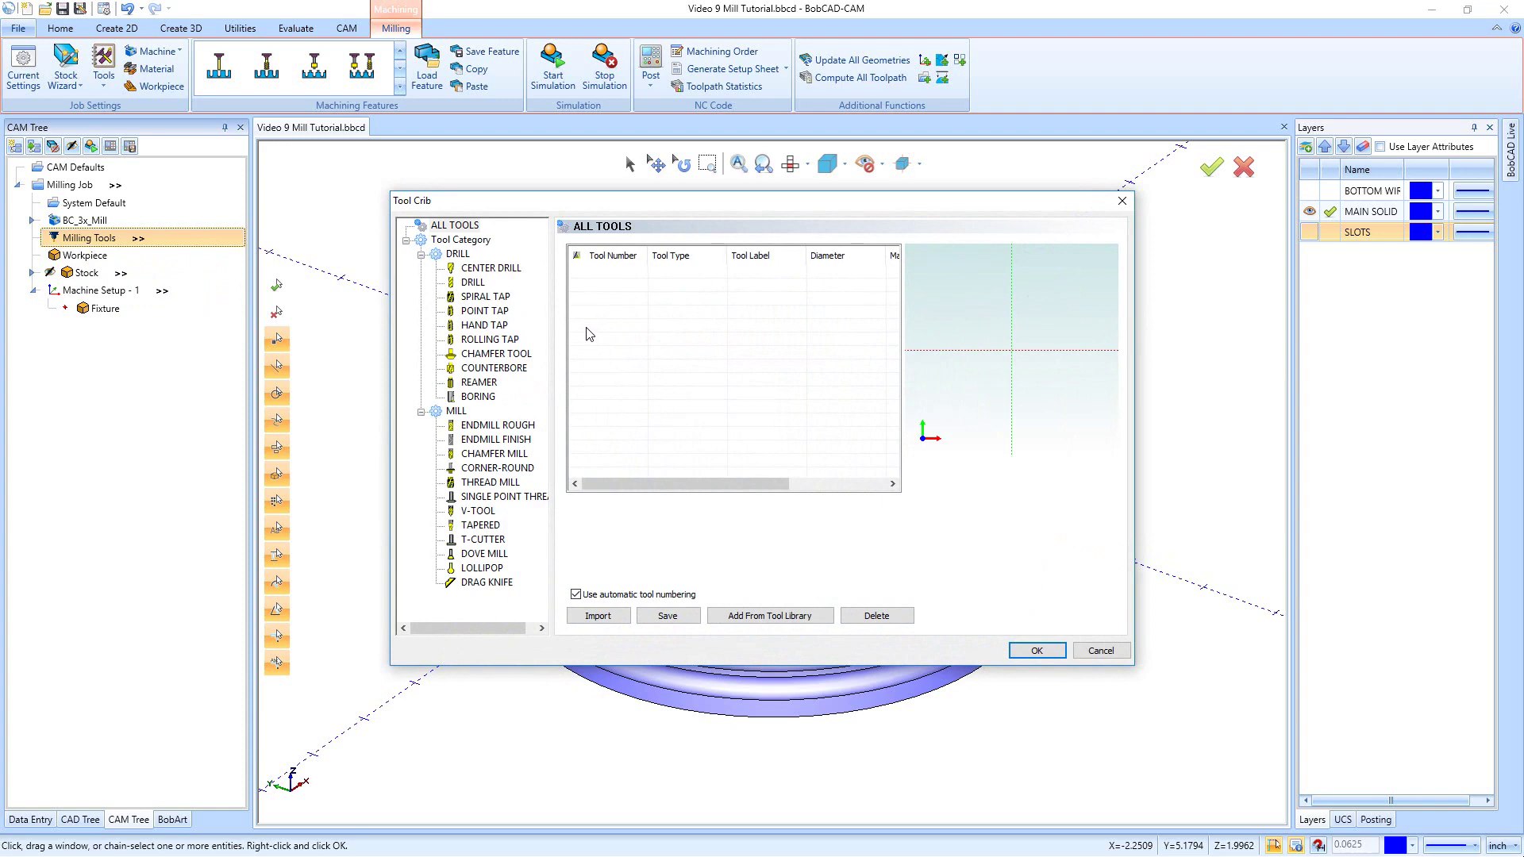
Add the 1/2 - 90 DEGREE SPOT DRILL from the tool library to the crib's center drills
click(491, 270)
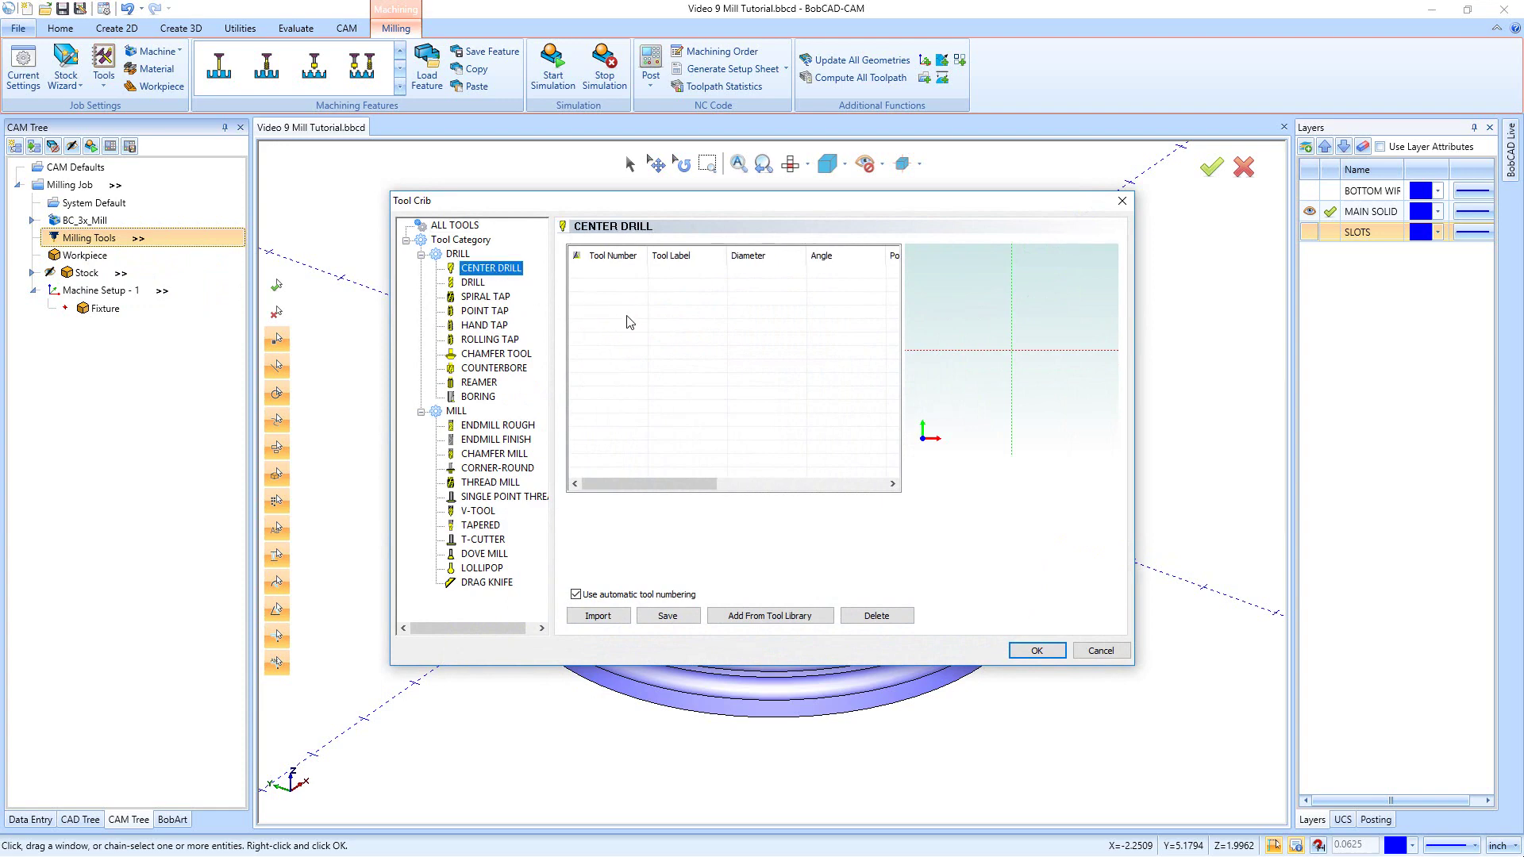
click(769, 620)
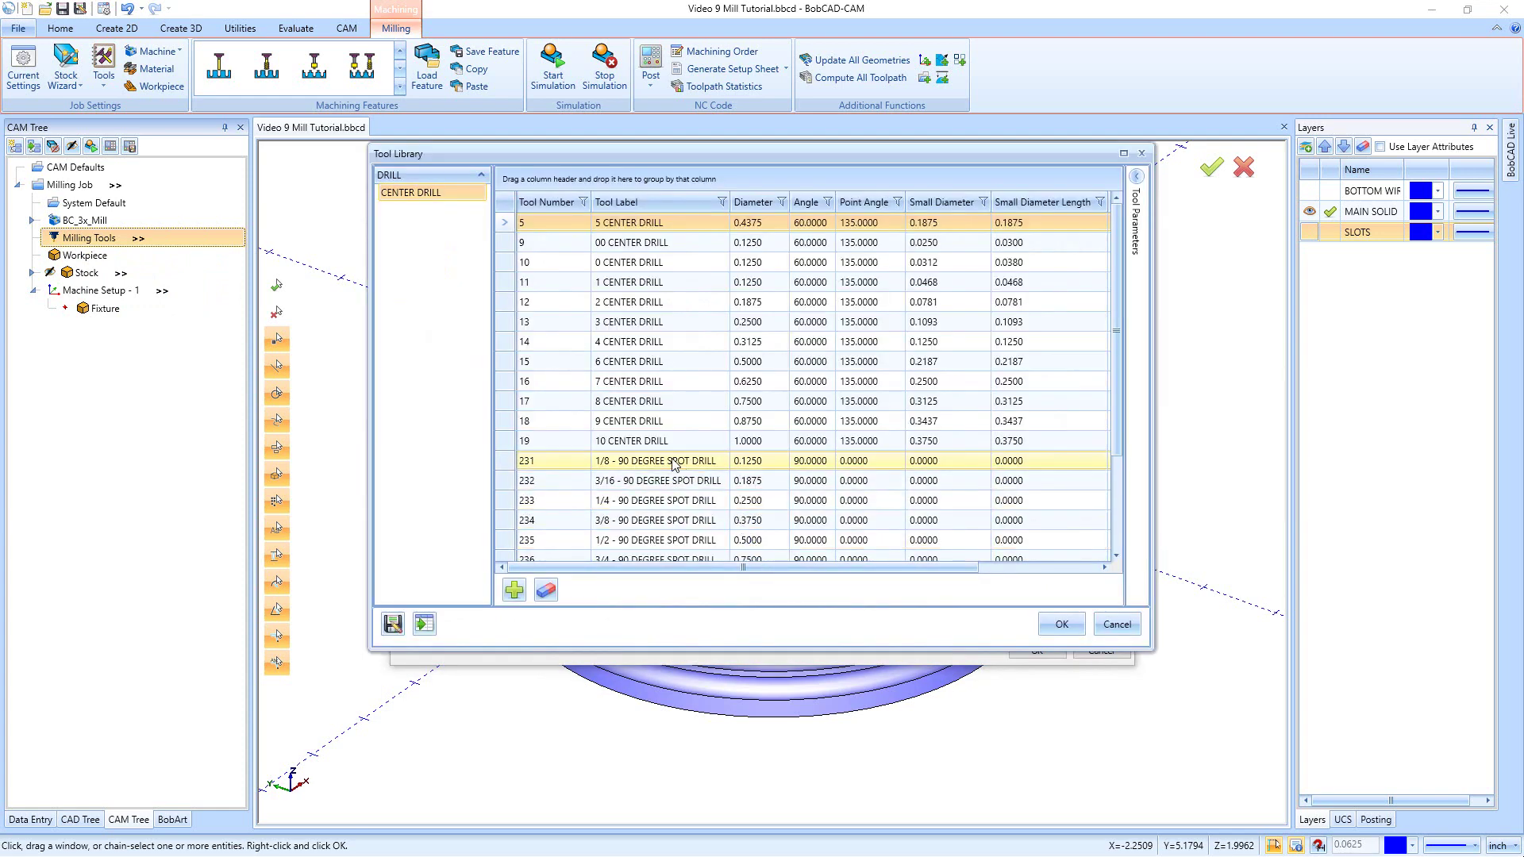
scroll(673, 468, down, 1)
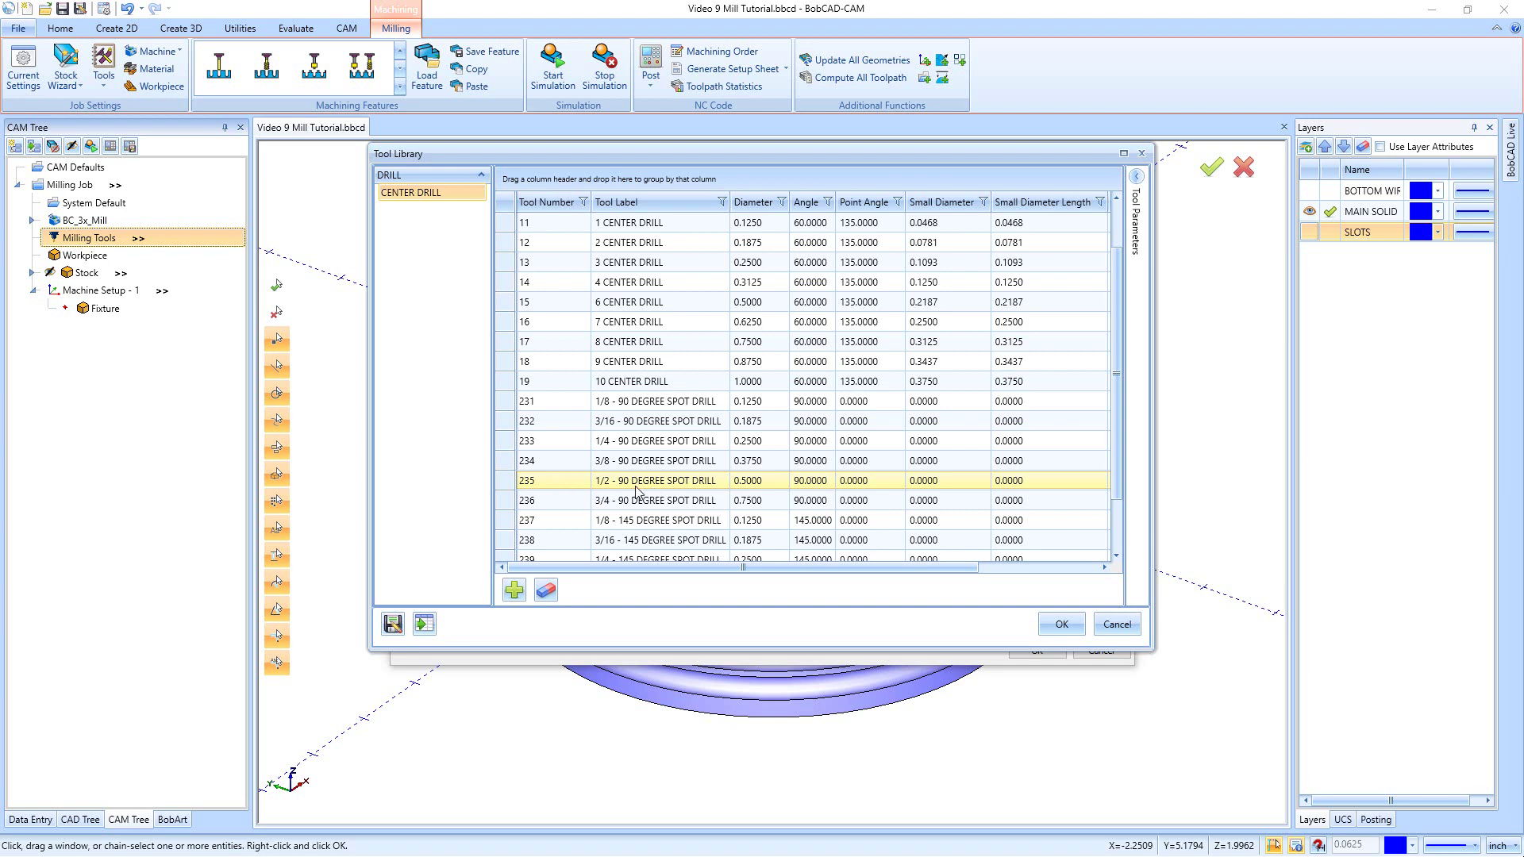
click(639, 484)
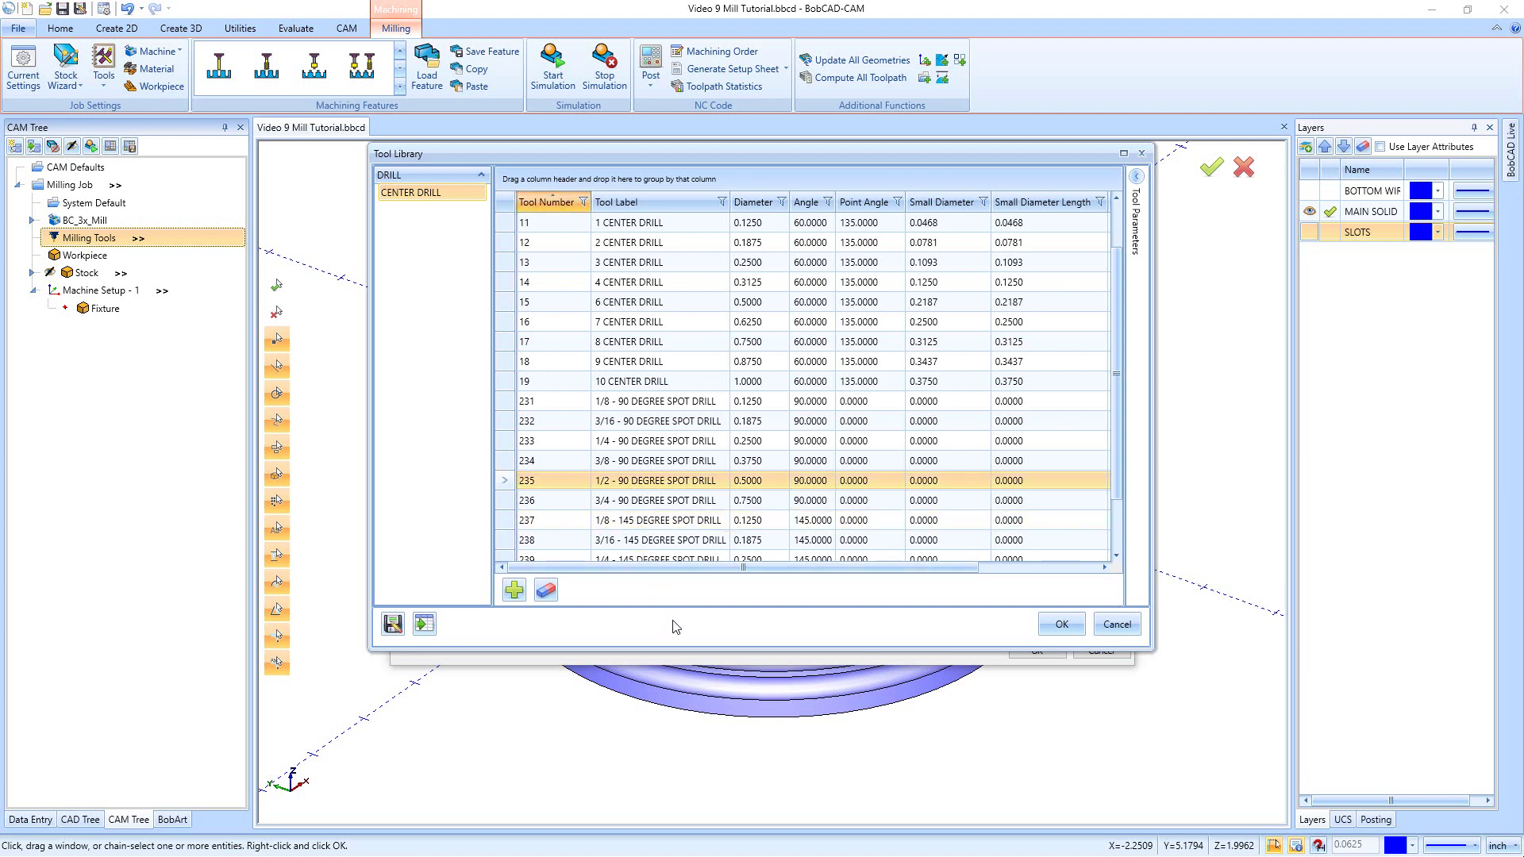
click(1048, 620)
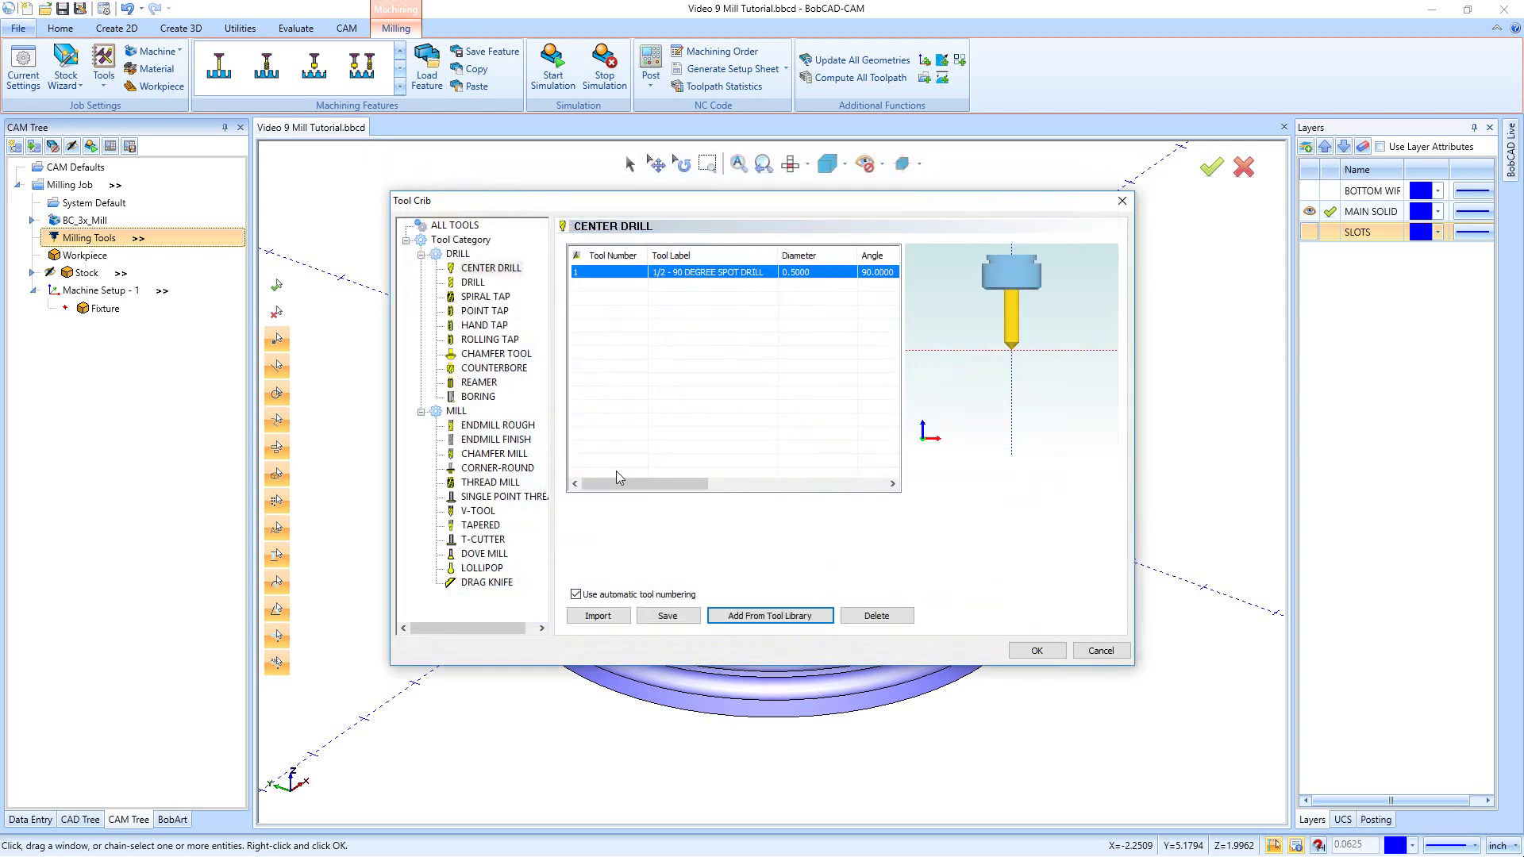
Sort the library drills by diameter and add the 3/8 DRILL to the crib's drill category
click(473, 283)
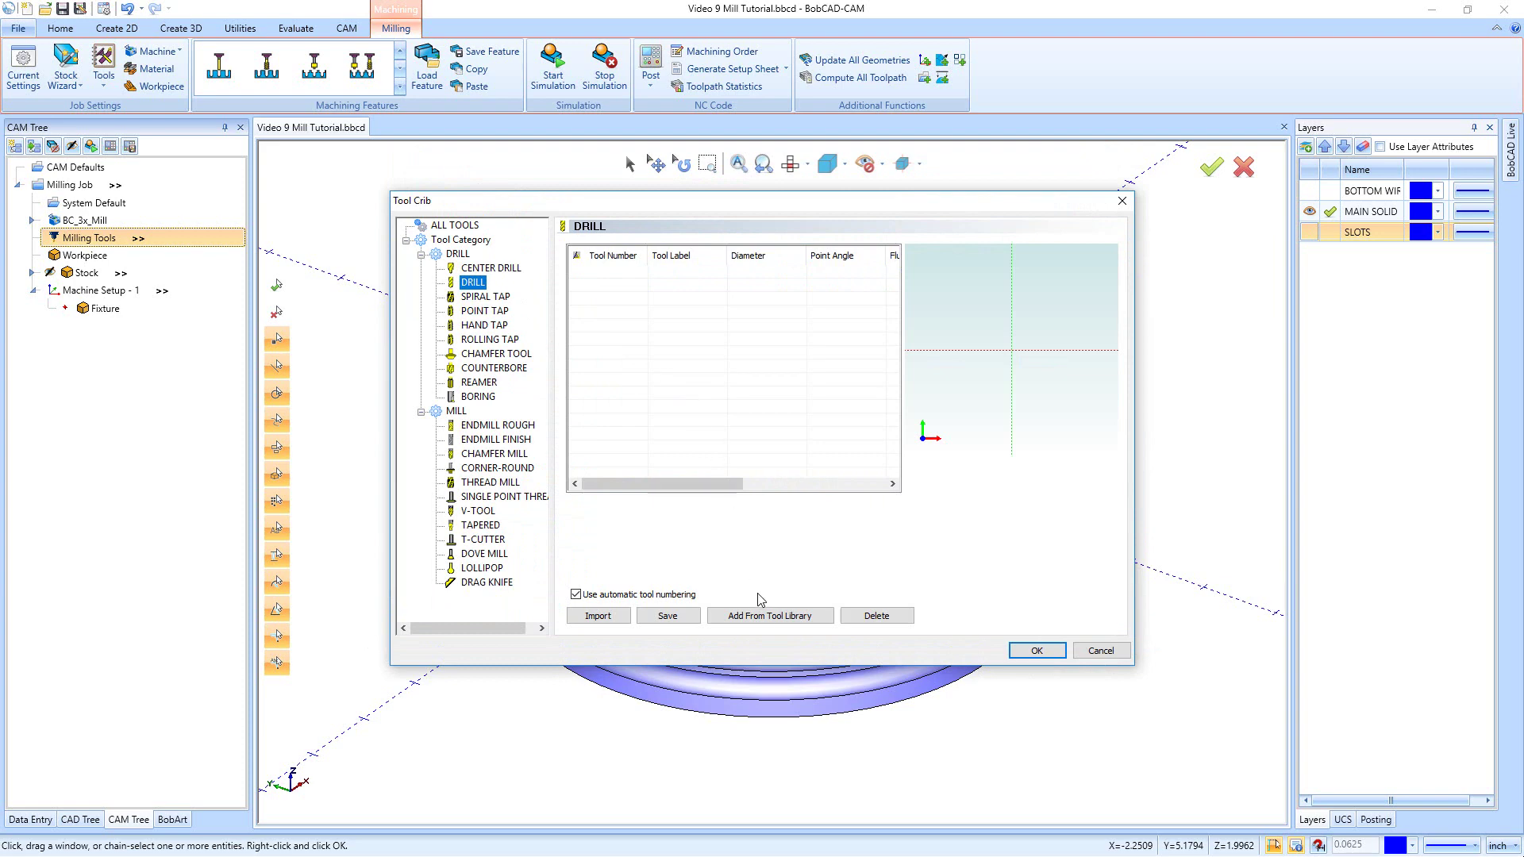
click(765, 623)
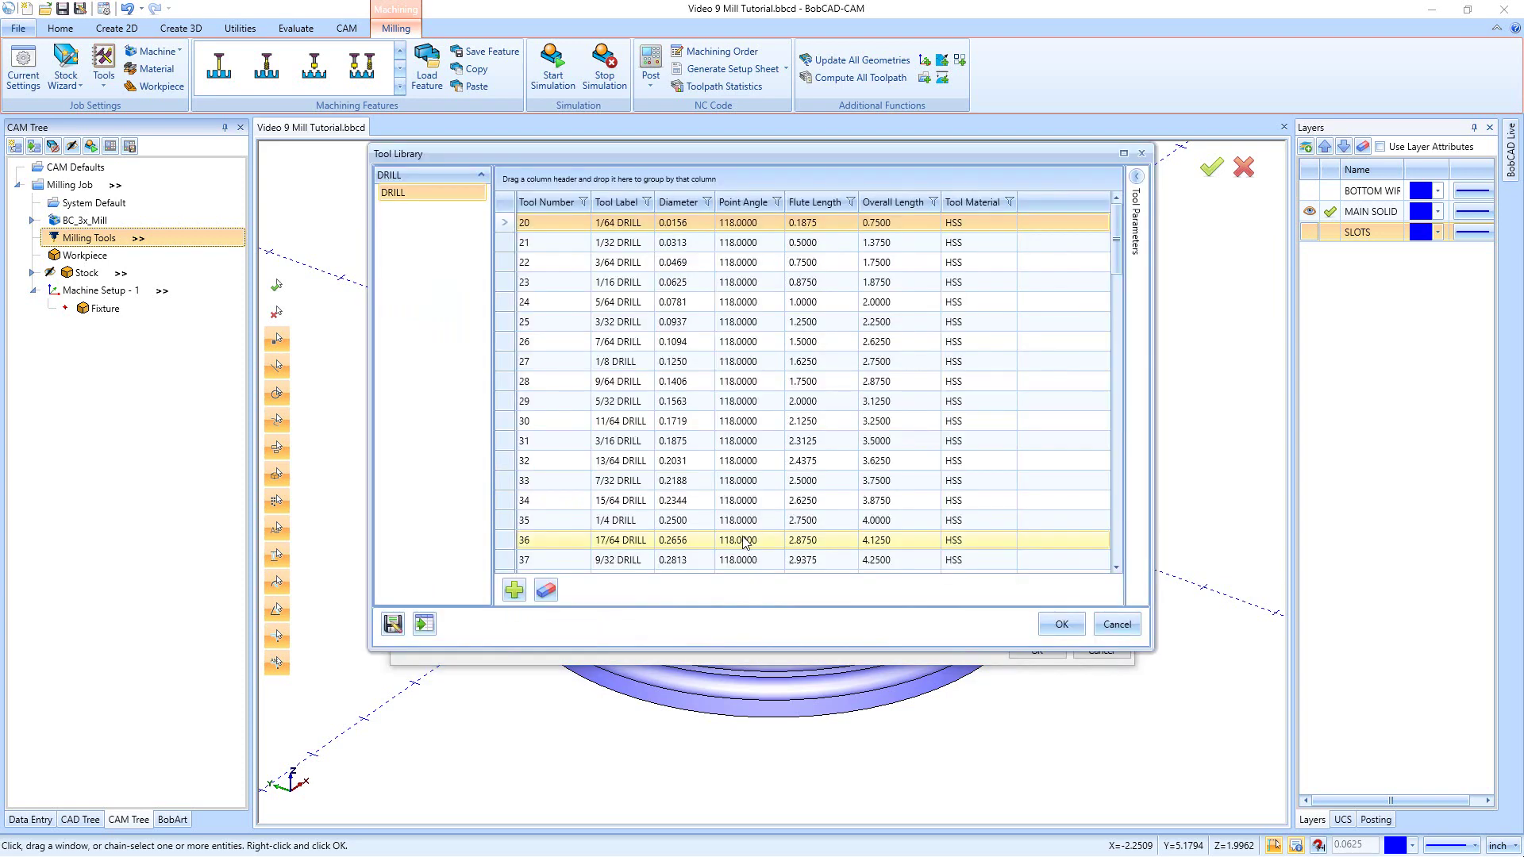
click(678, 201)
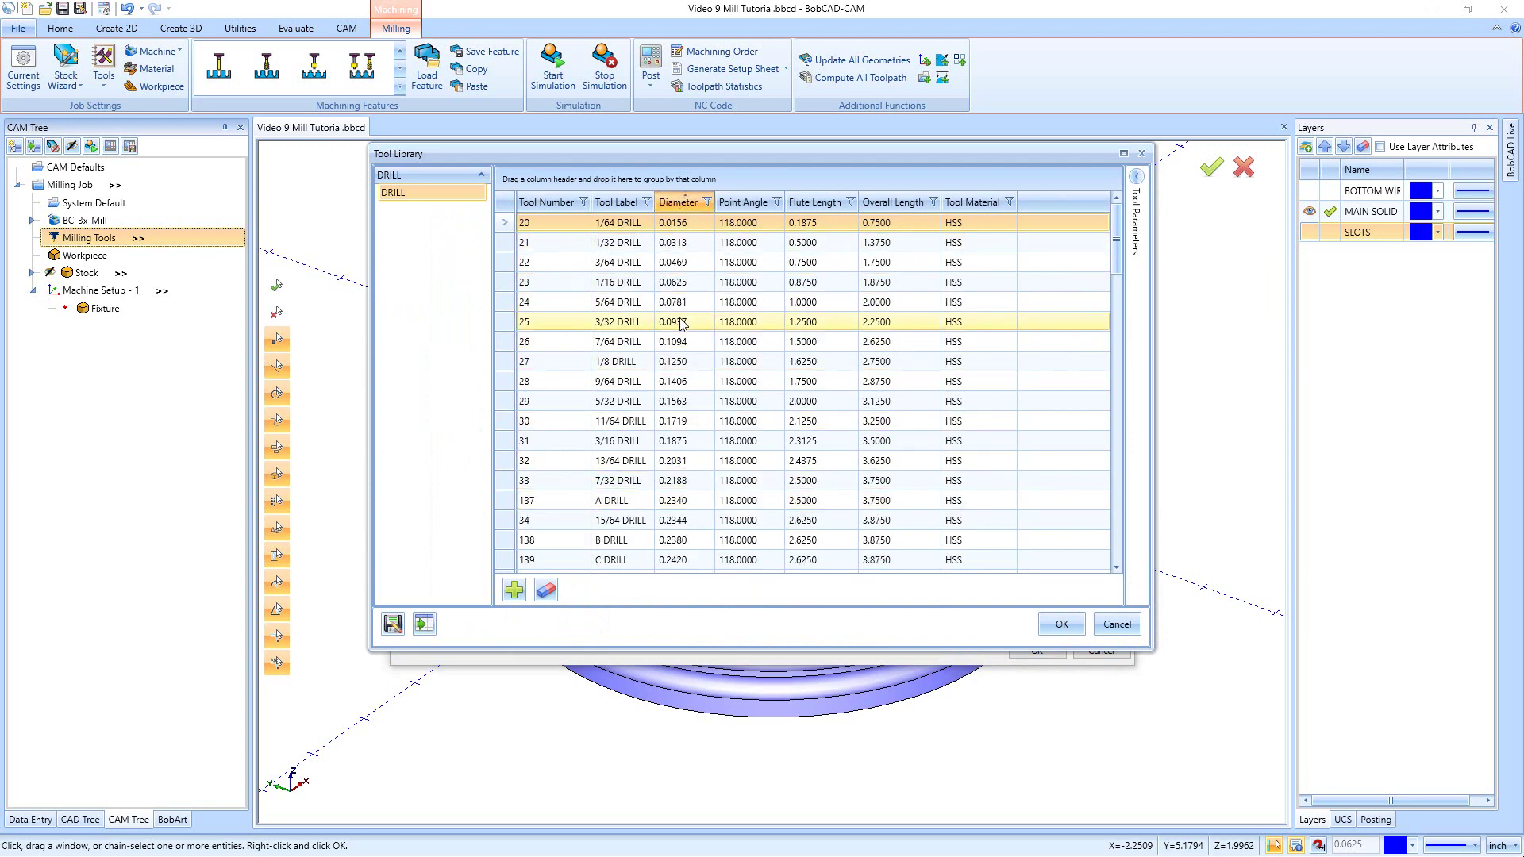
scroll(685, 355, down, 1)
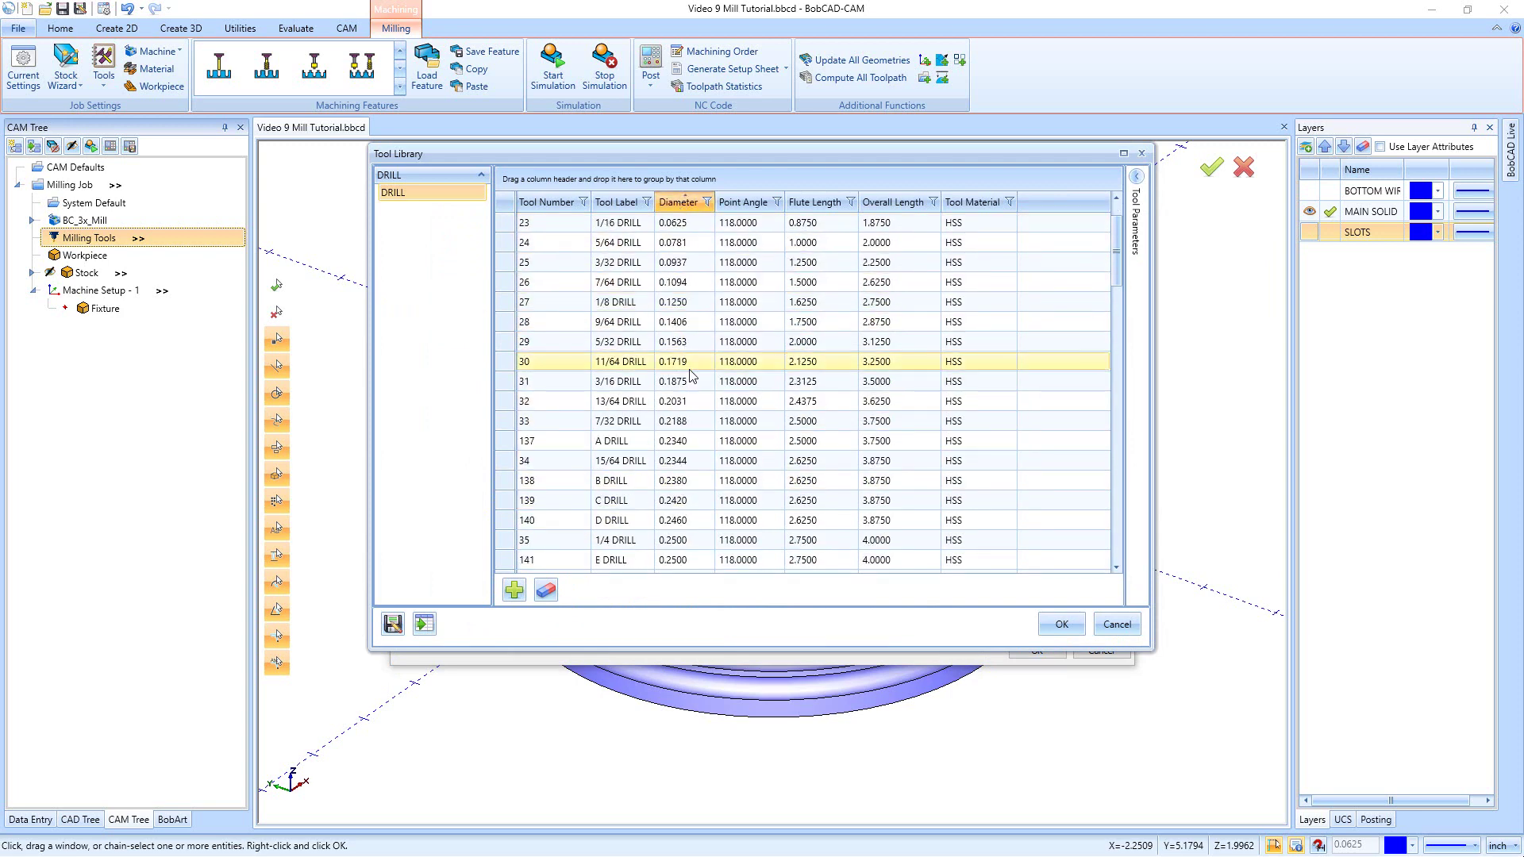
scroll(691, 374, down, 2)
scroll(691, 374, down, 3)
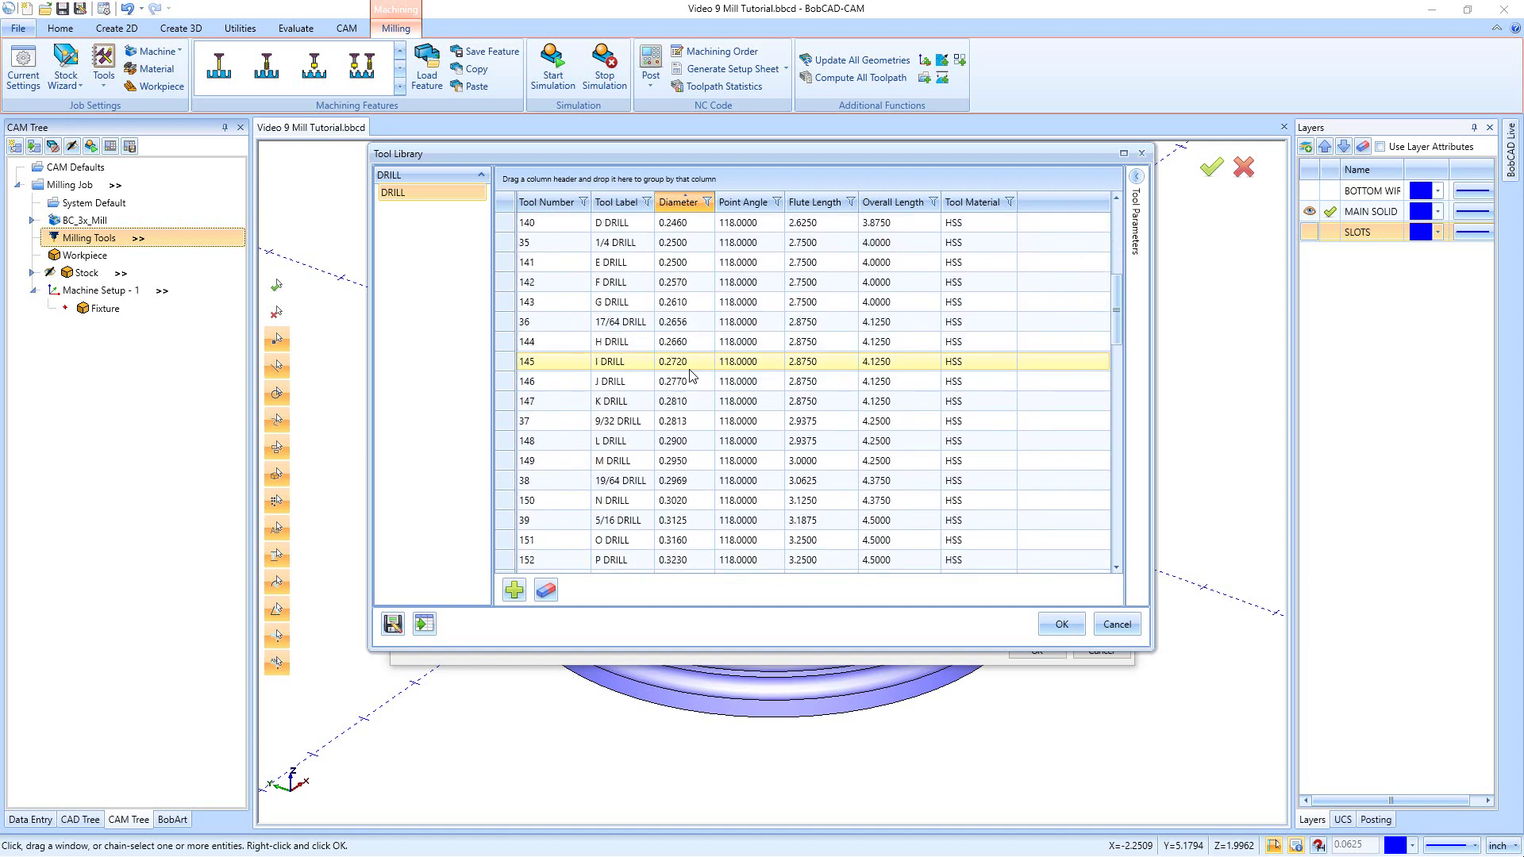
scroll(692, 376, down, 6)
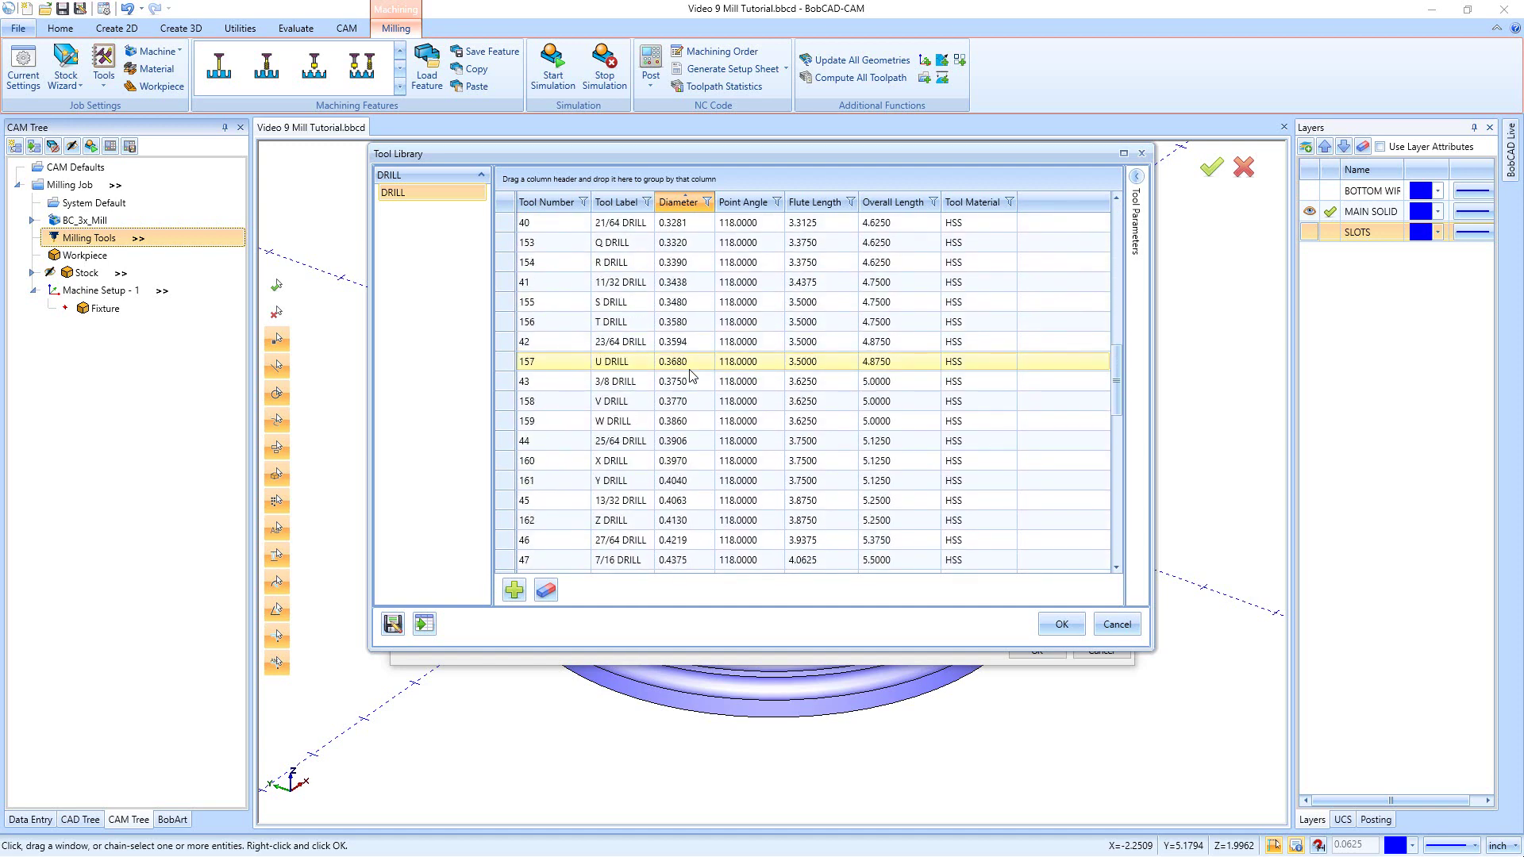
click(691, 381)
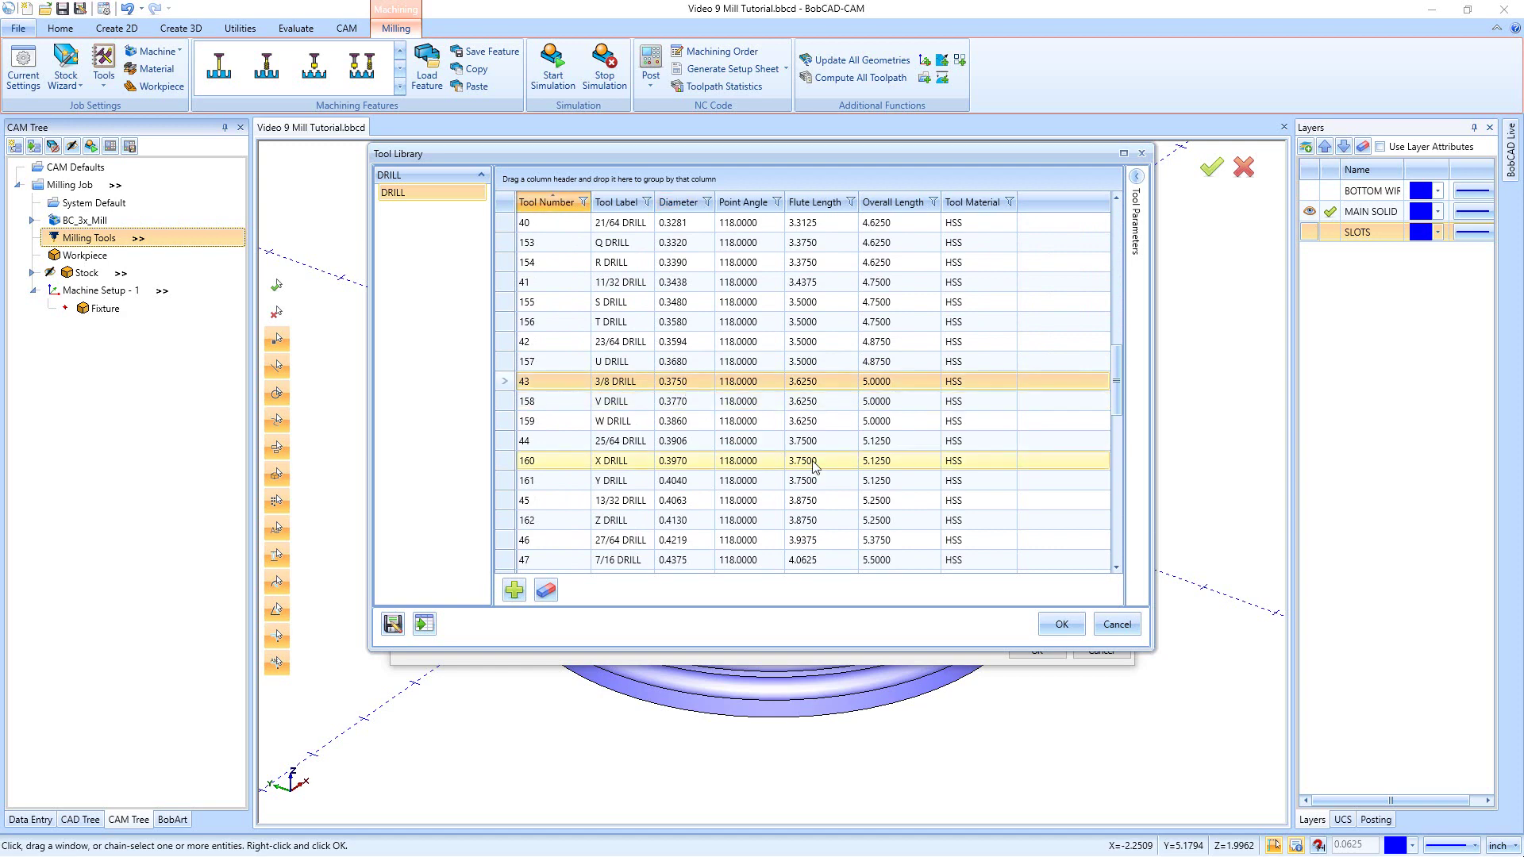
click(1050, 631)
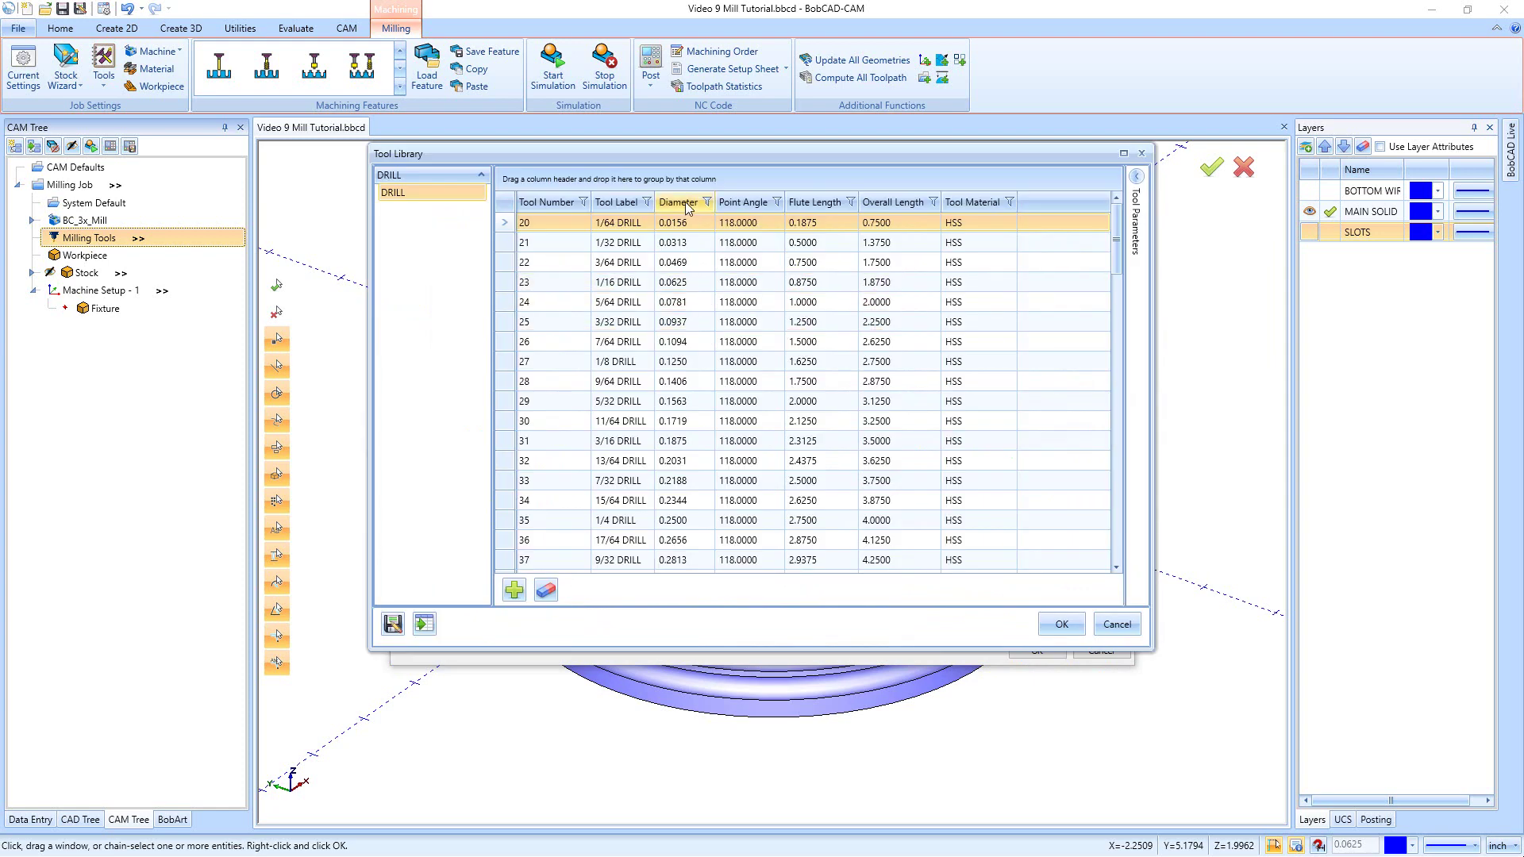
Sort the library drills by diameter and add the 3/4 DRILL to the crib's drill category
click(684, 202)
scroll(685, 457, down, 7)
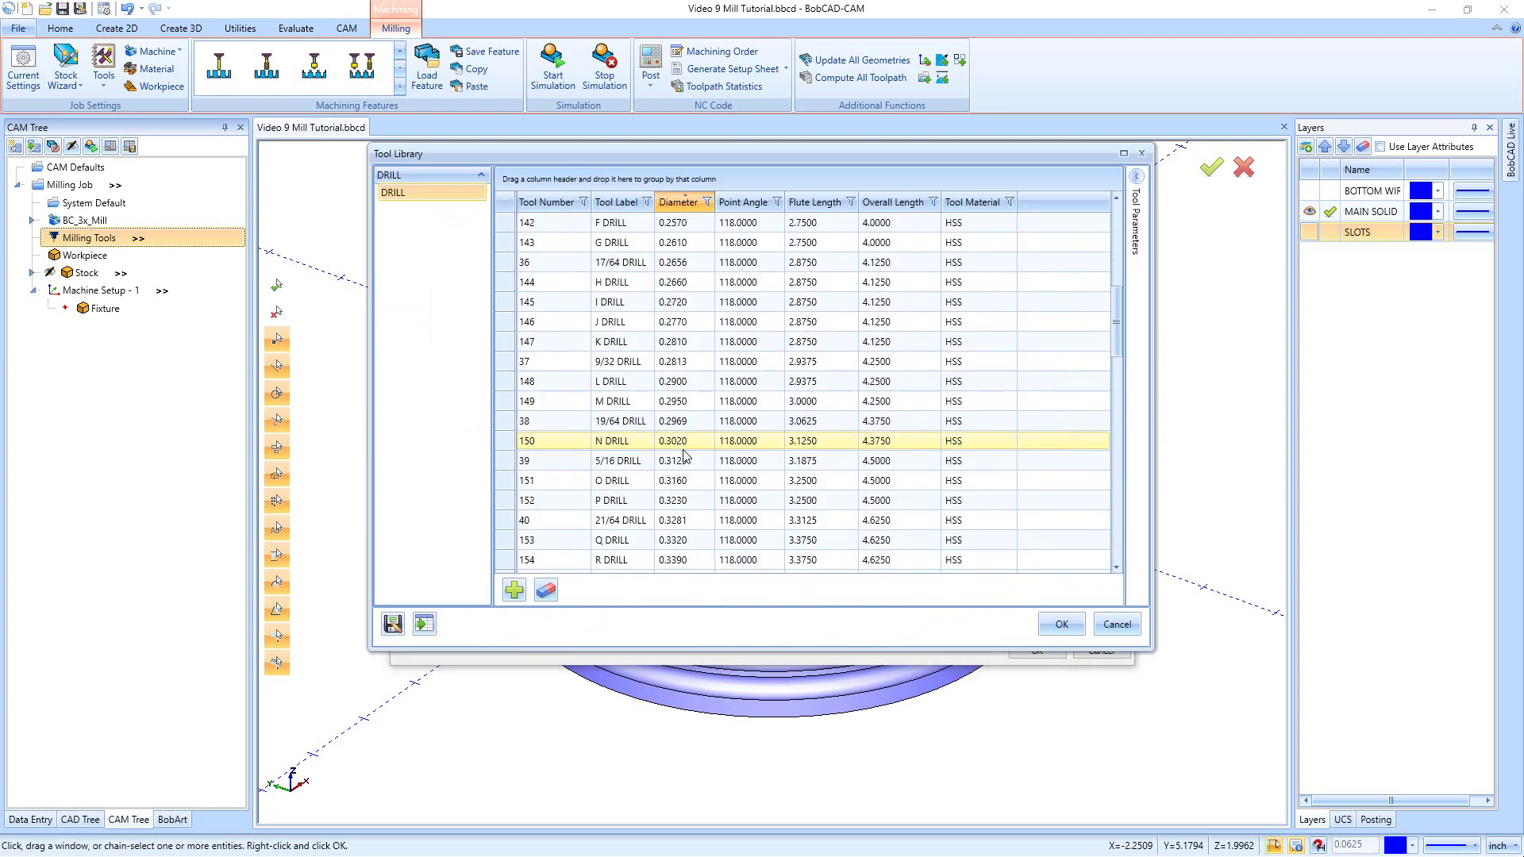
scroll(684, 456, down, 14)
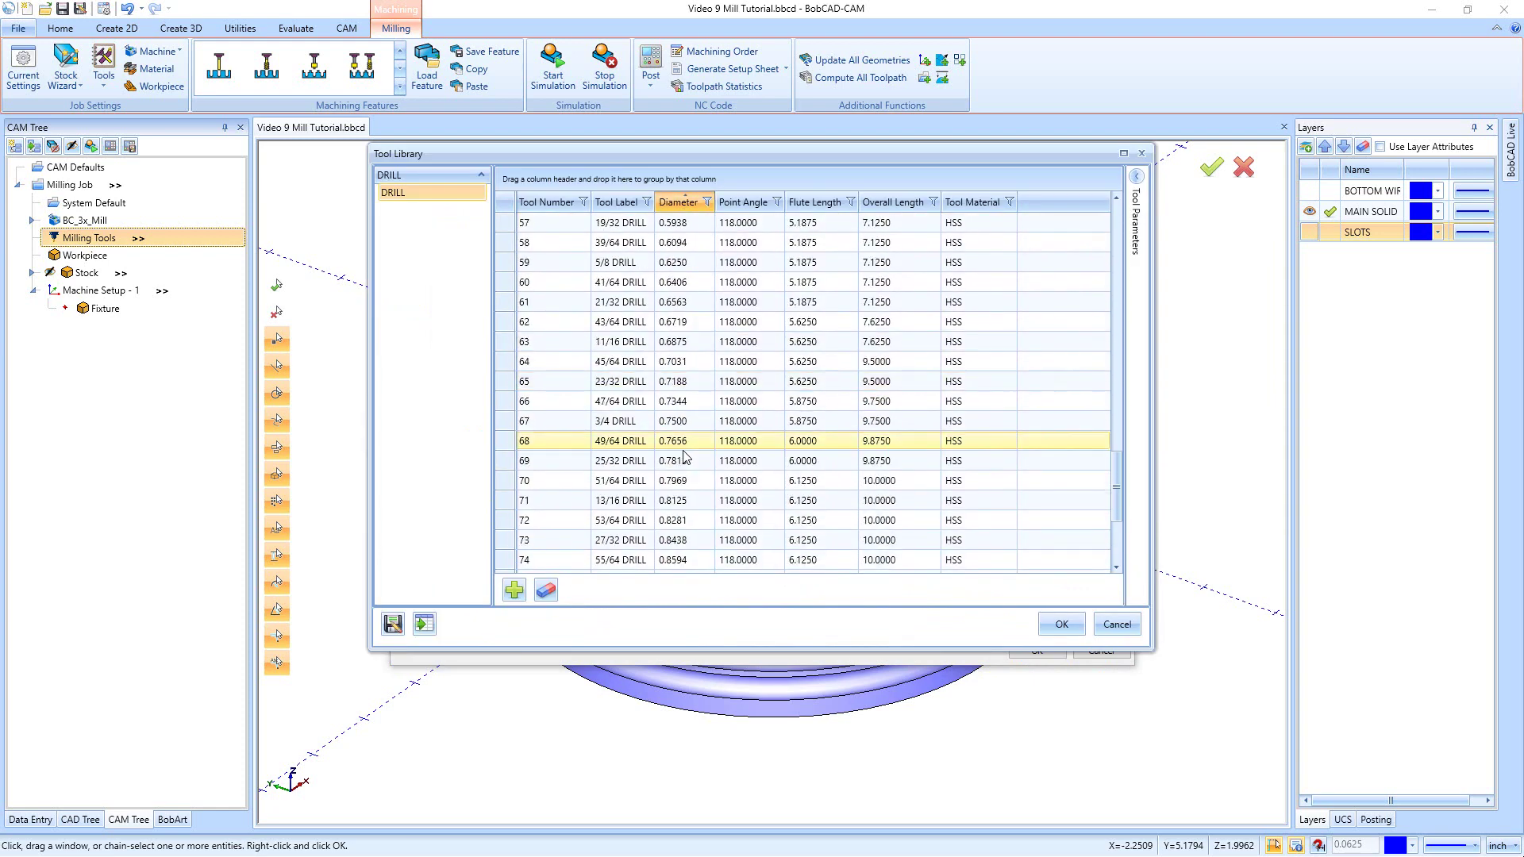
click(676, 421)
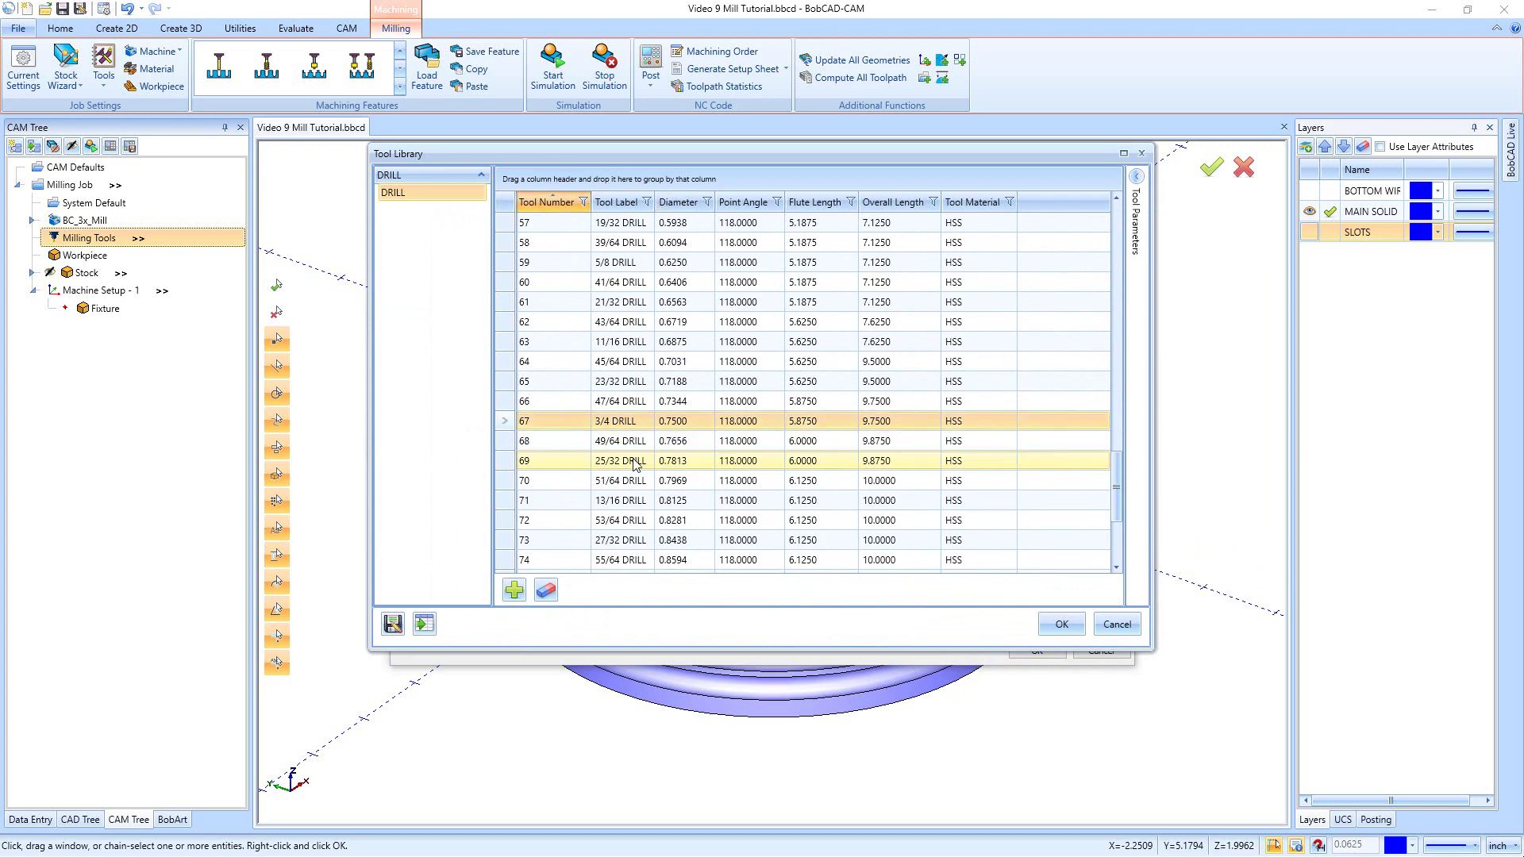
click(1061, 623)
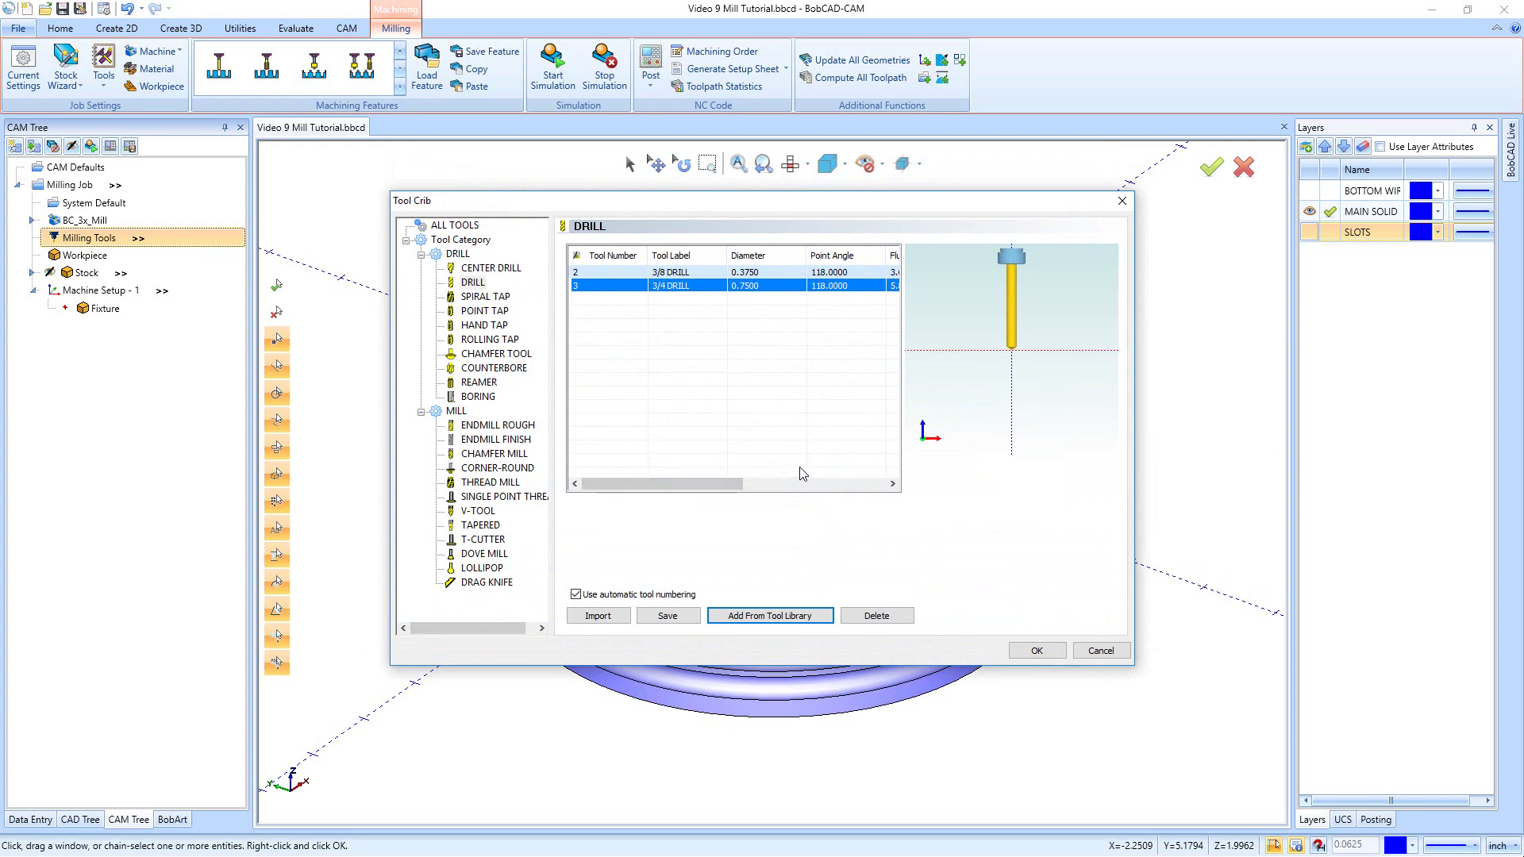
Add the 1/2" Chamfer Endmill from the tool library to the crib's chamfer mills
click(501, 458)
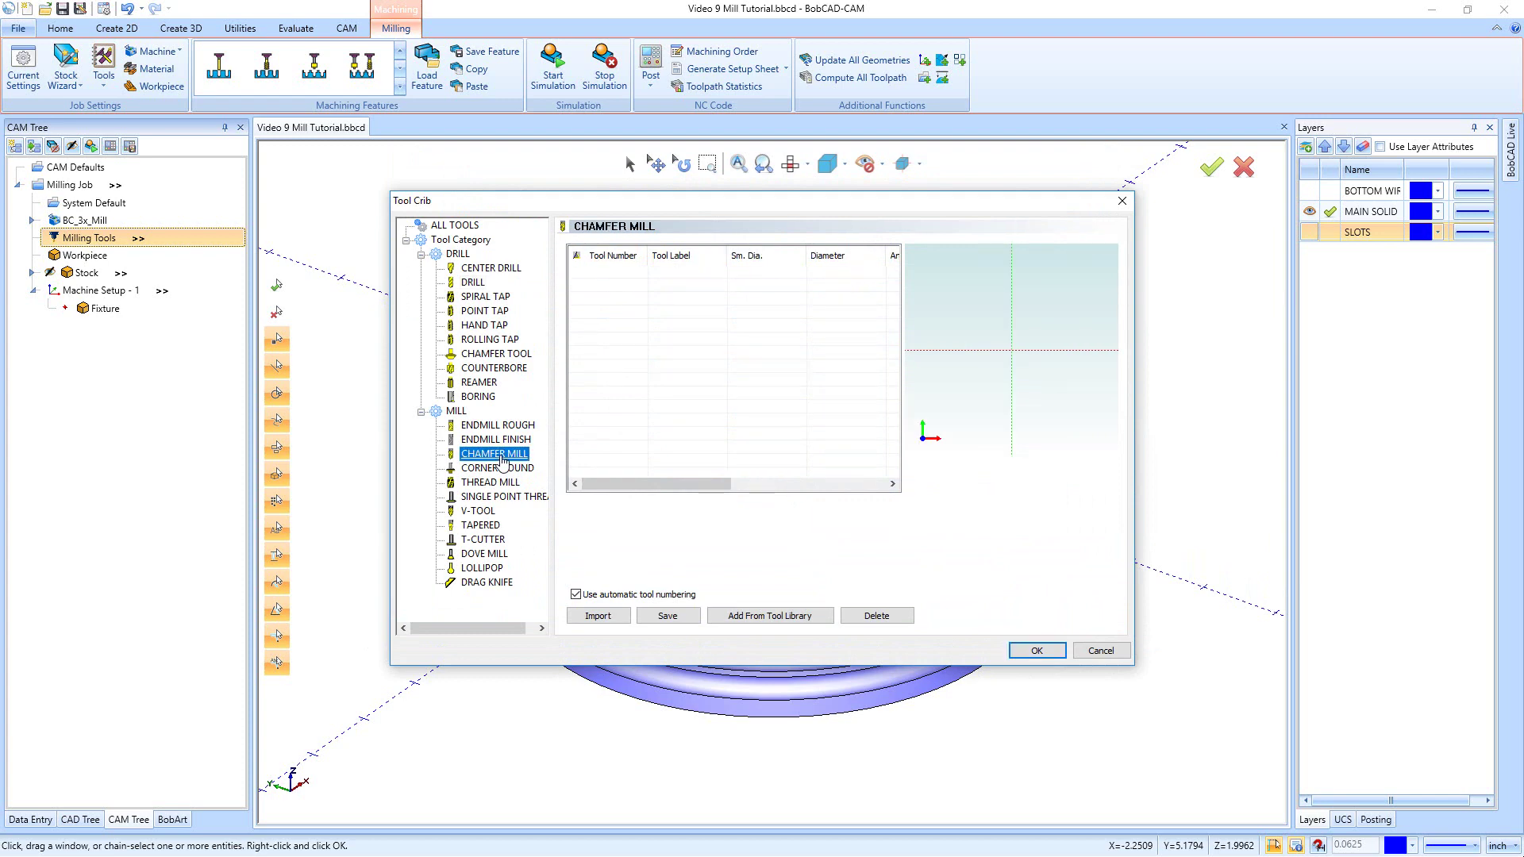
click(776, 618)
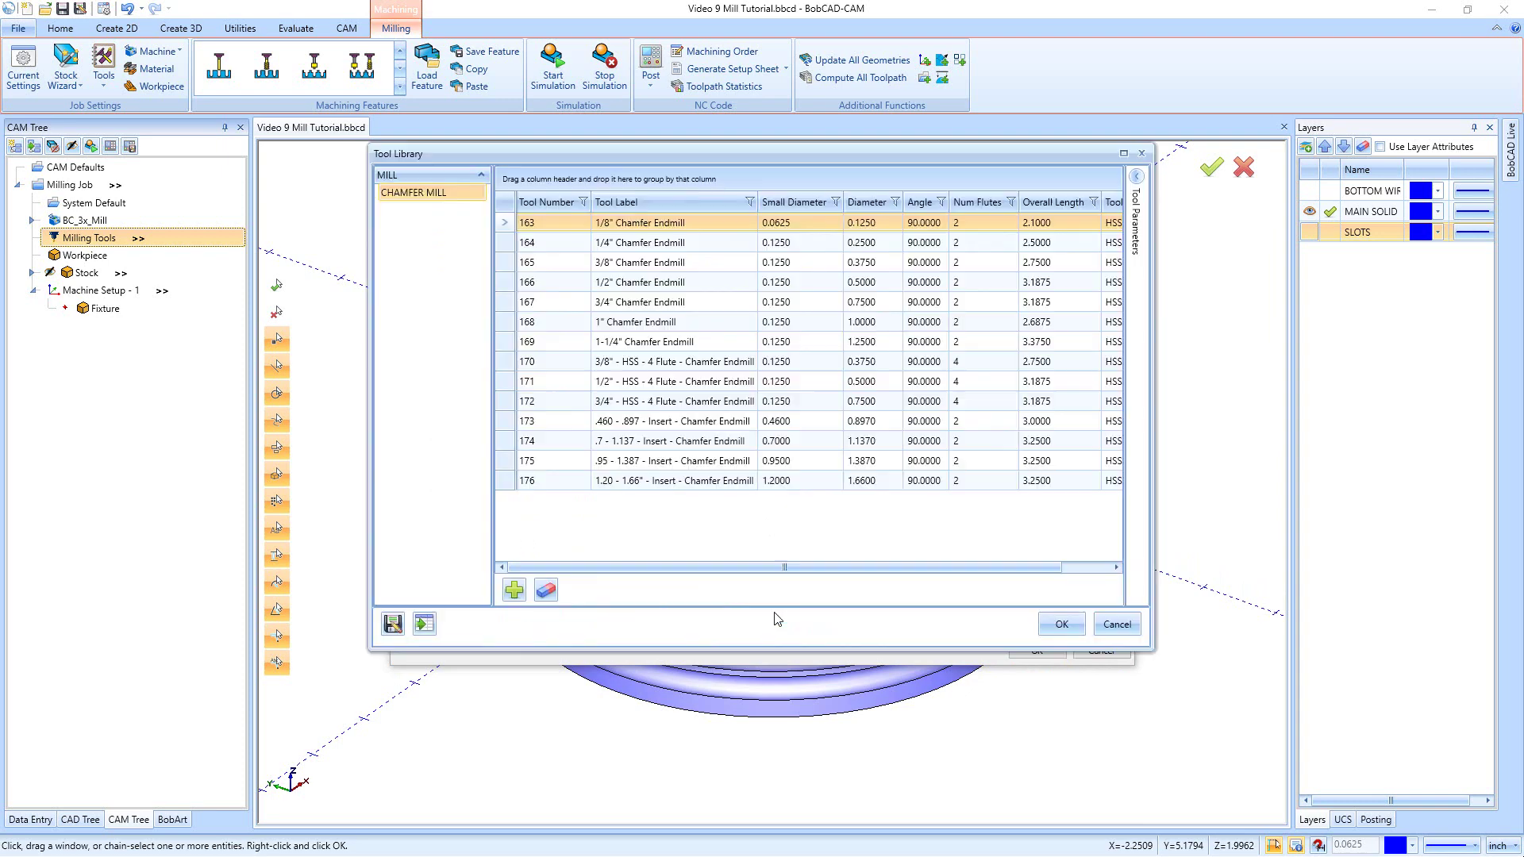
click(649, 285)
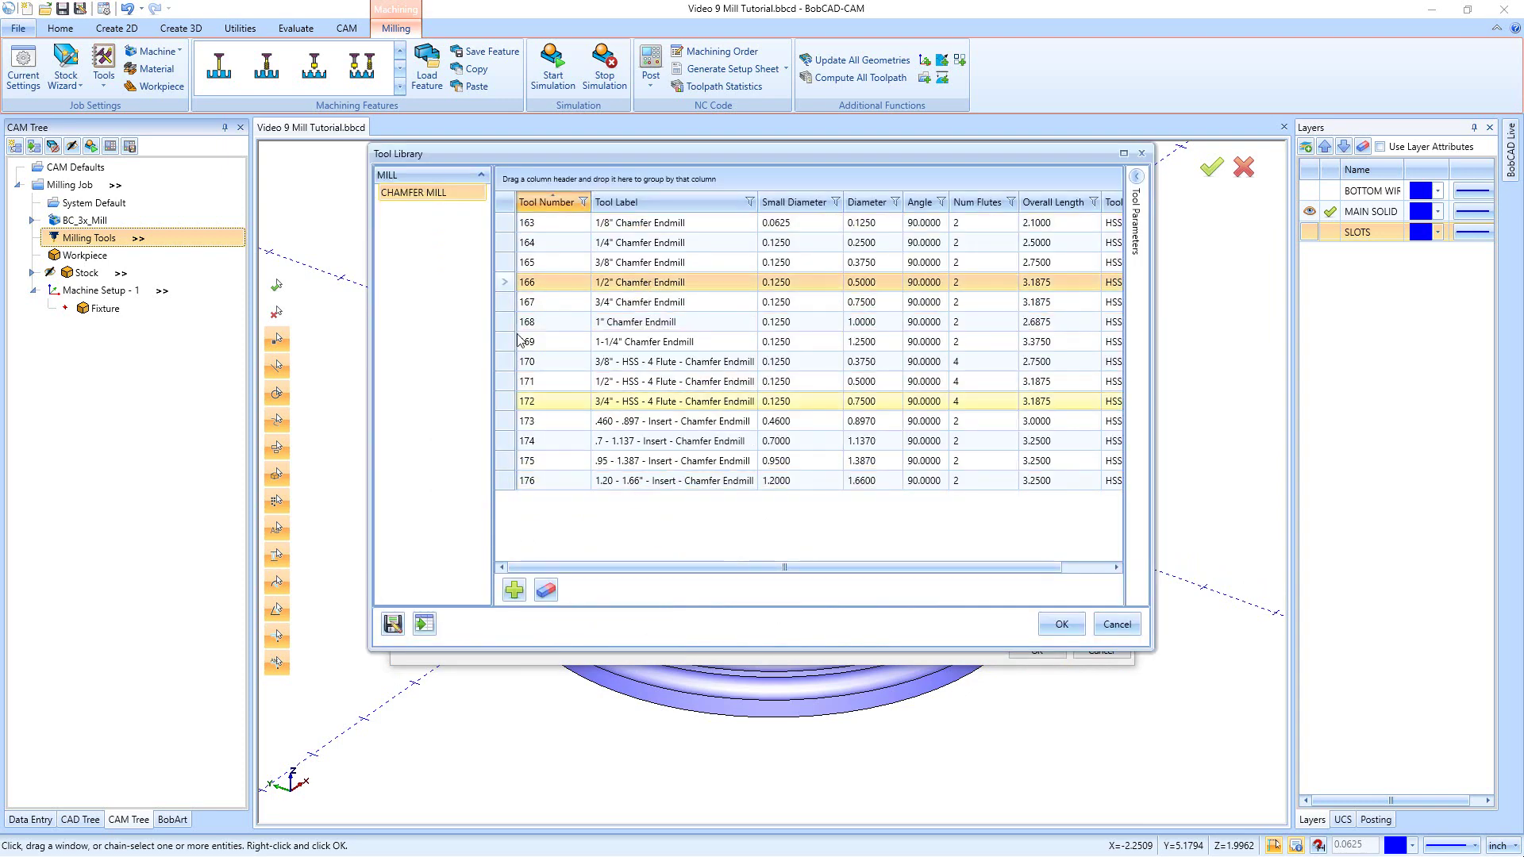
click(1050, 623)
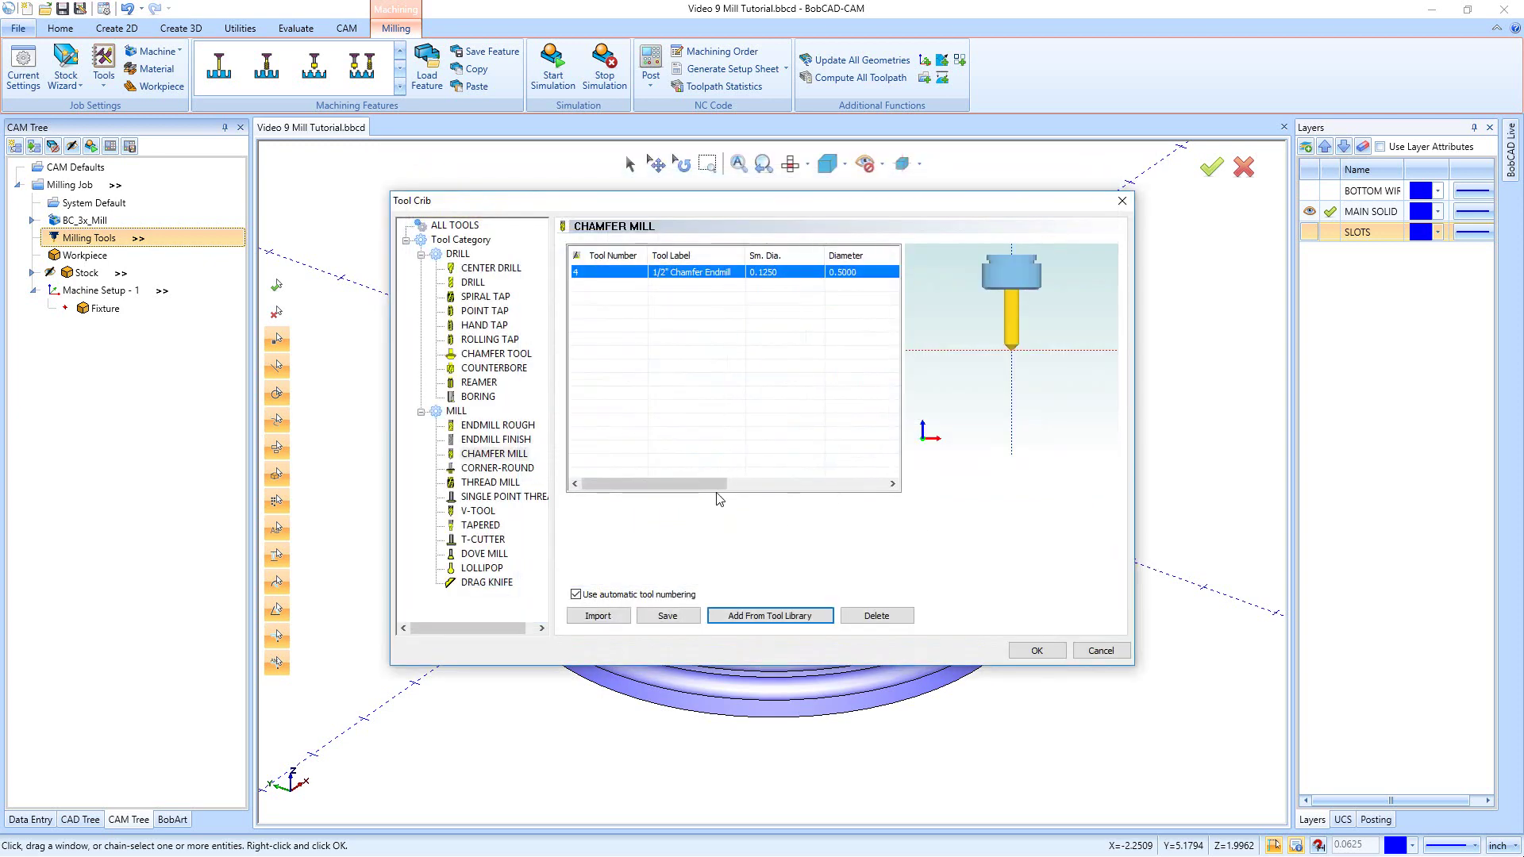
Sort the library's rough endmills by descending diameter and add the 3 FACE MILL to the crib
click(495, 427)
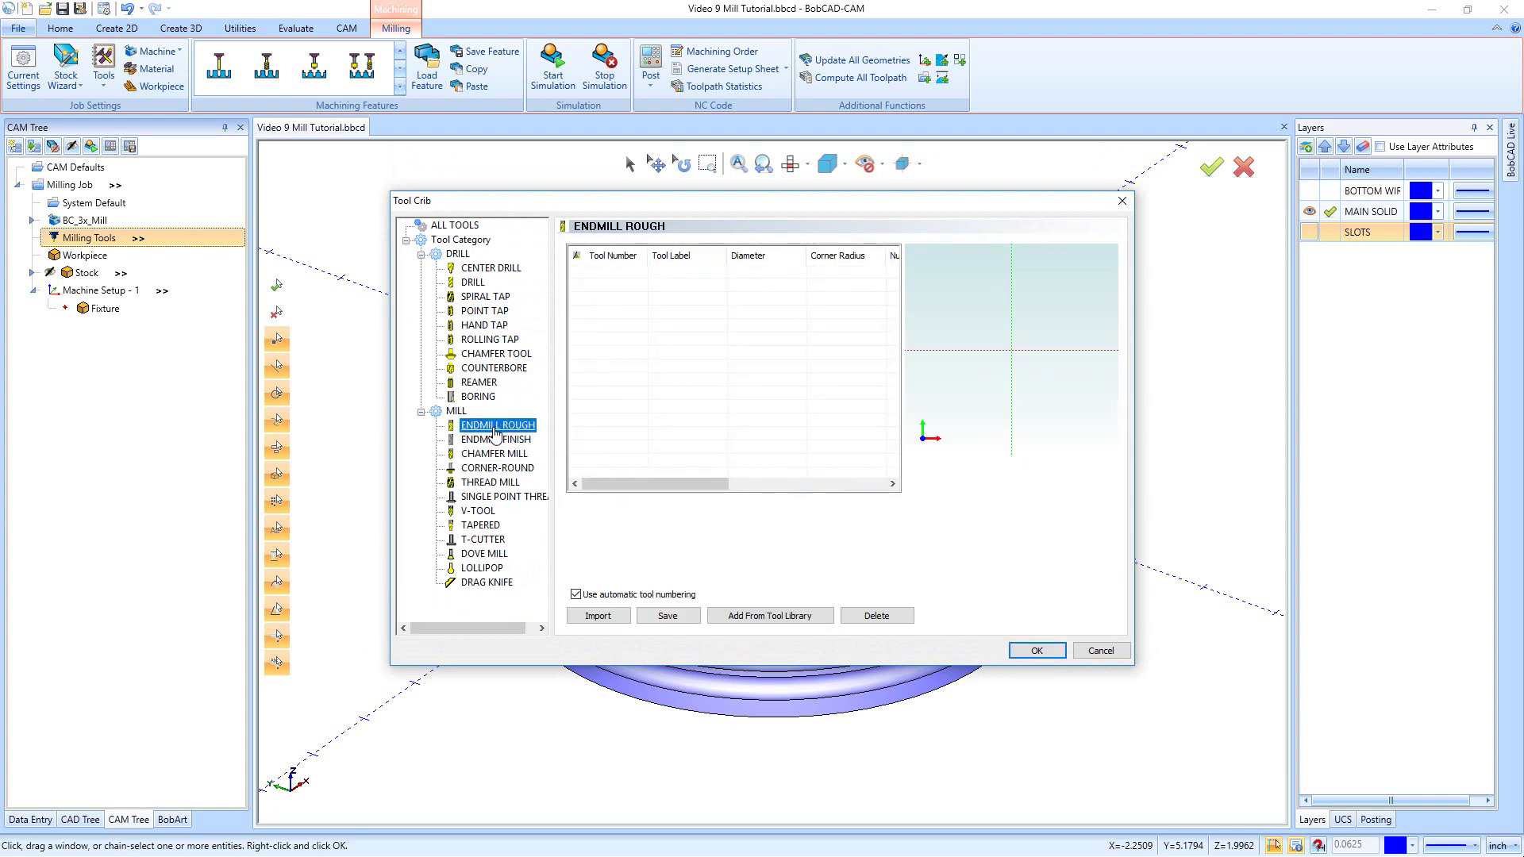
click(764, 617)
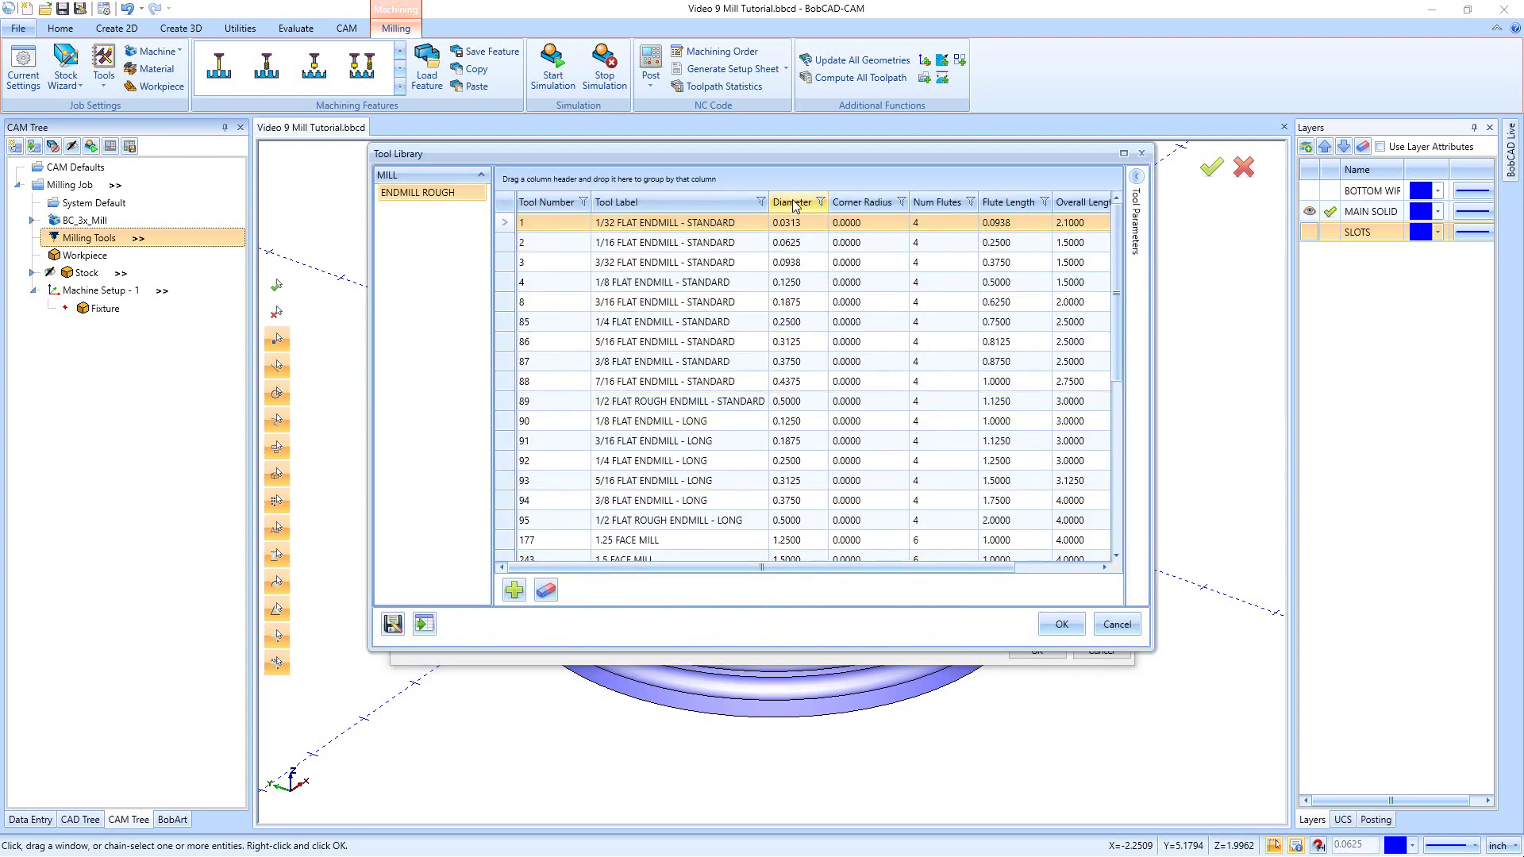
click(794, 204)
click(790, 204)
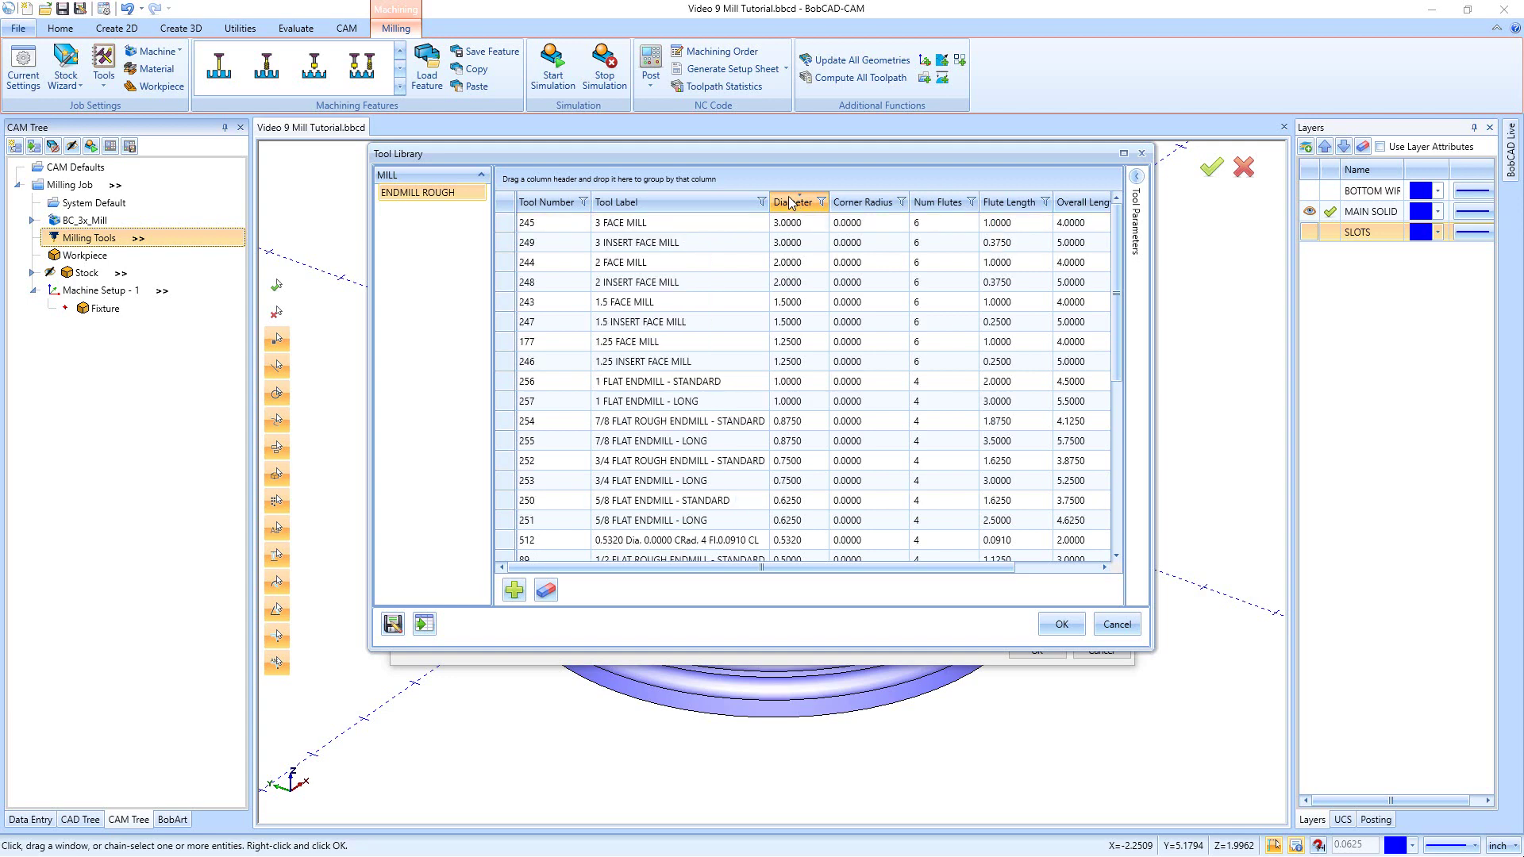
click(642, 225)
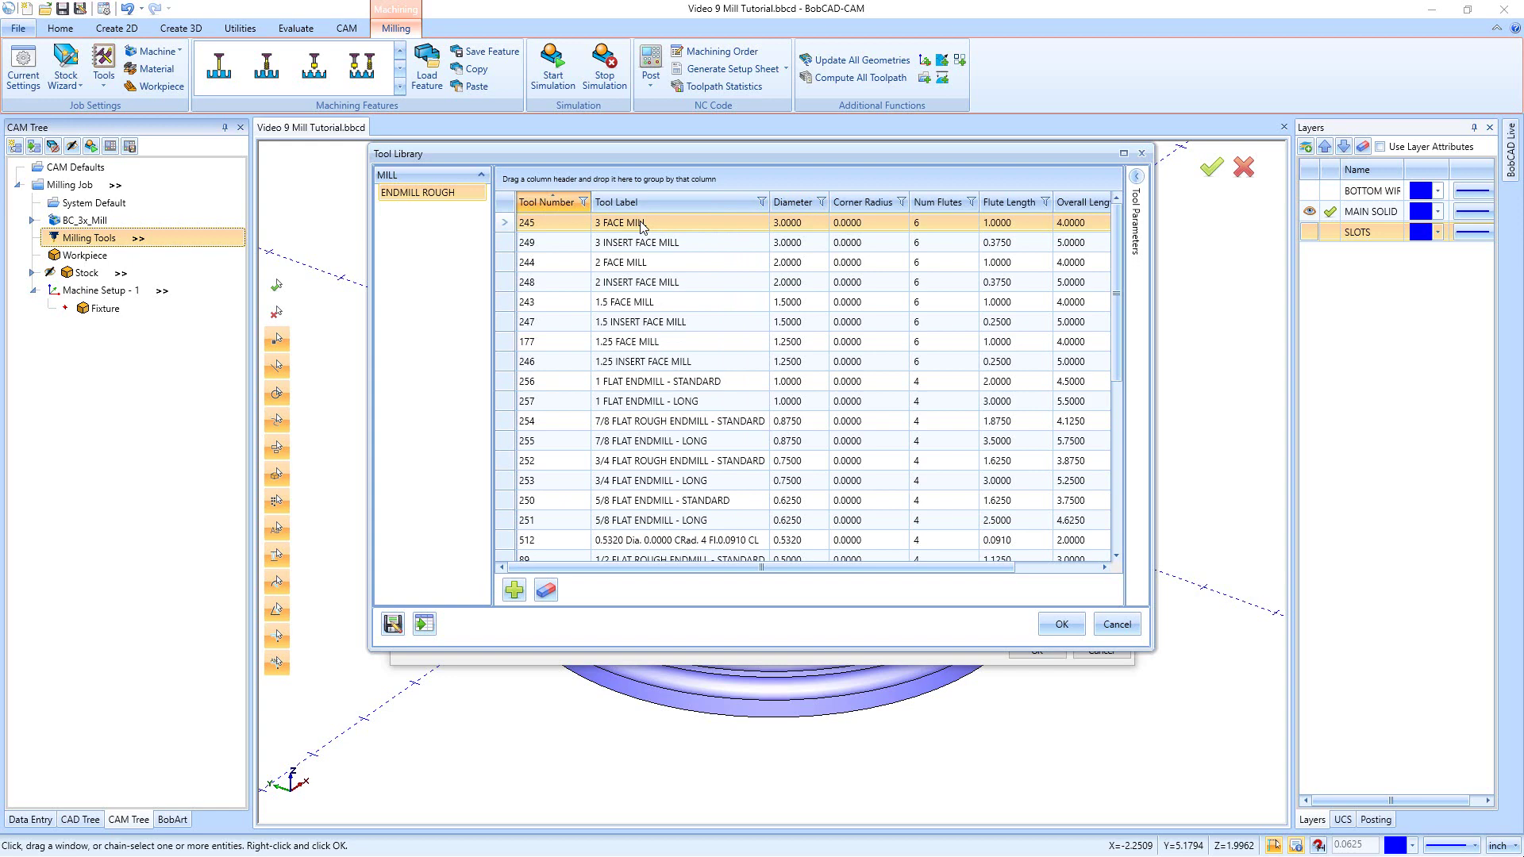
click(1058, 624)
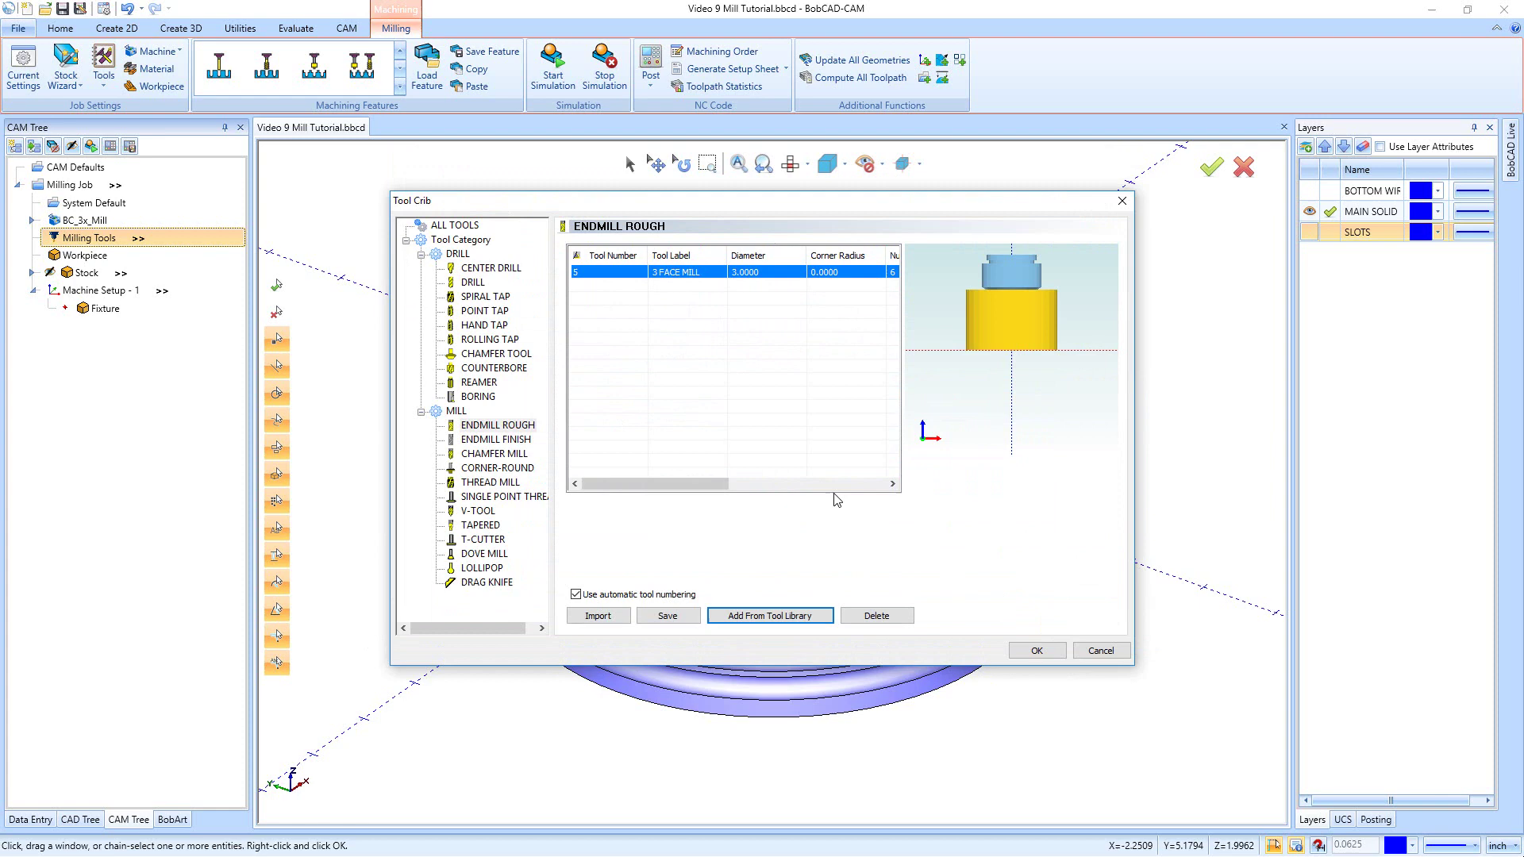
Filter the library's rough endmills for labels containing "ball" and add the 1/2 BALL ROUGH ENDMILL - STANDARD to the crib
click(498, 427)
click(798, 619)
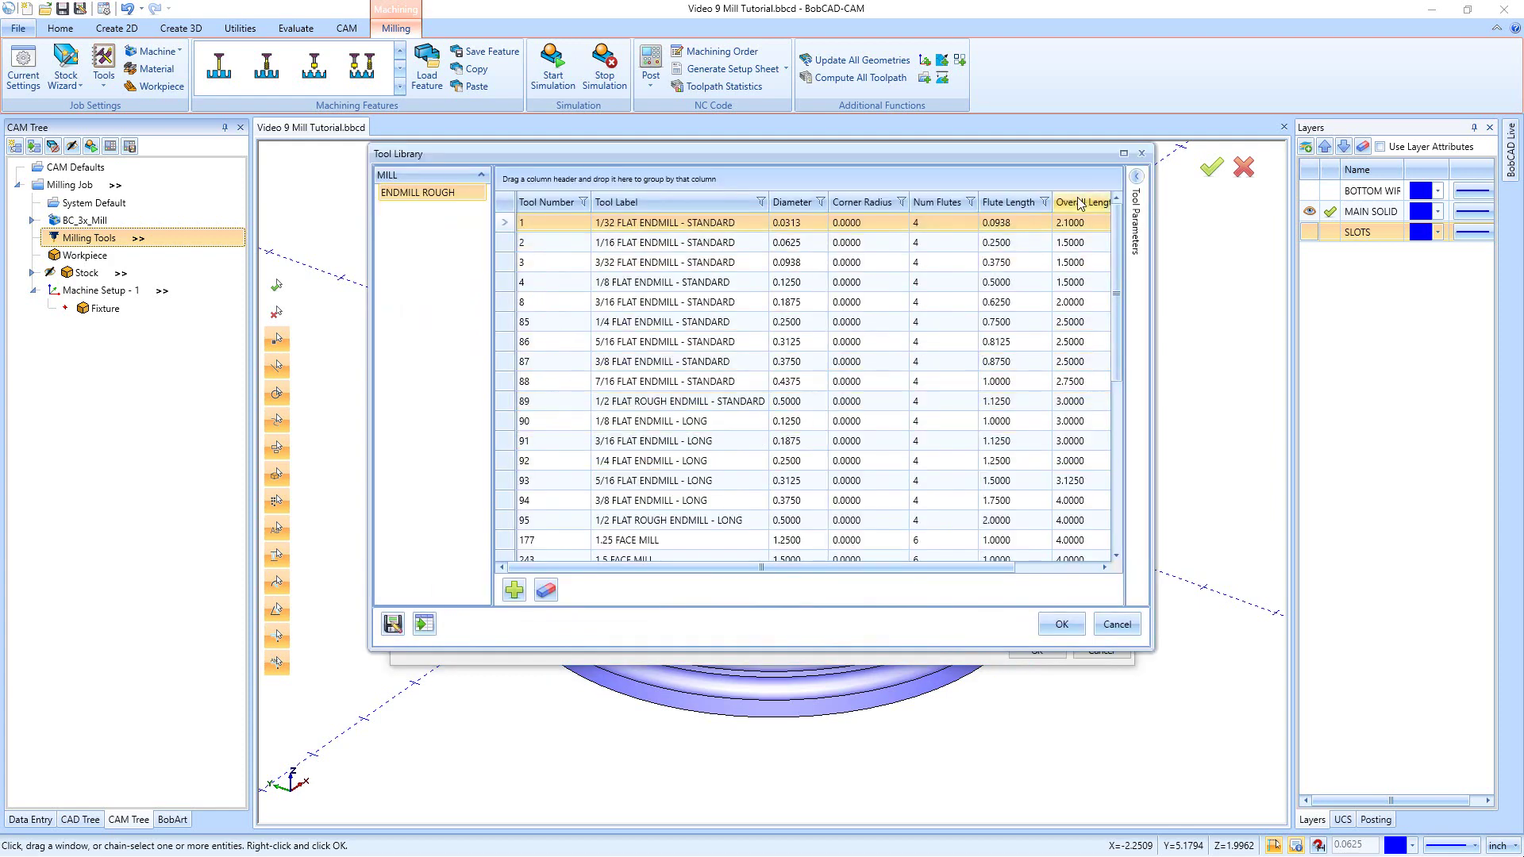
click(761, 203)
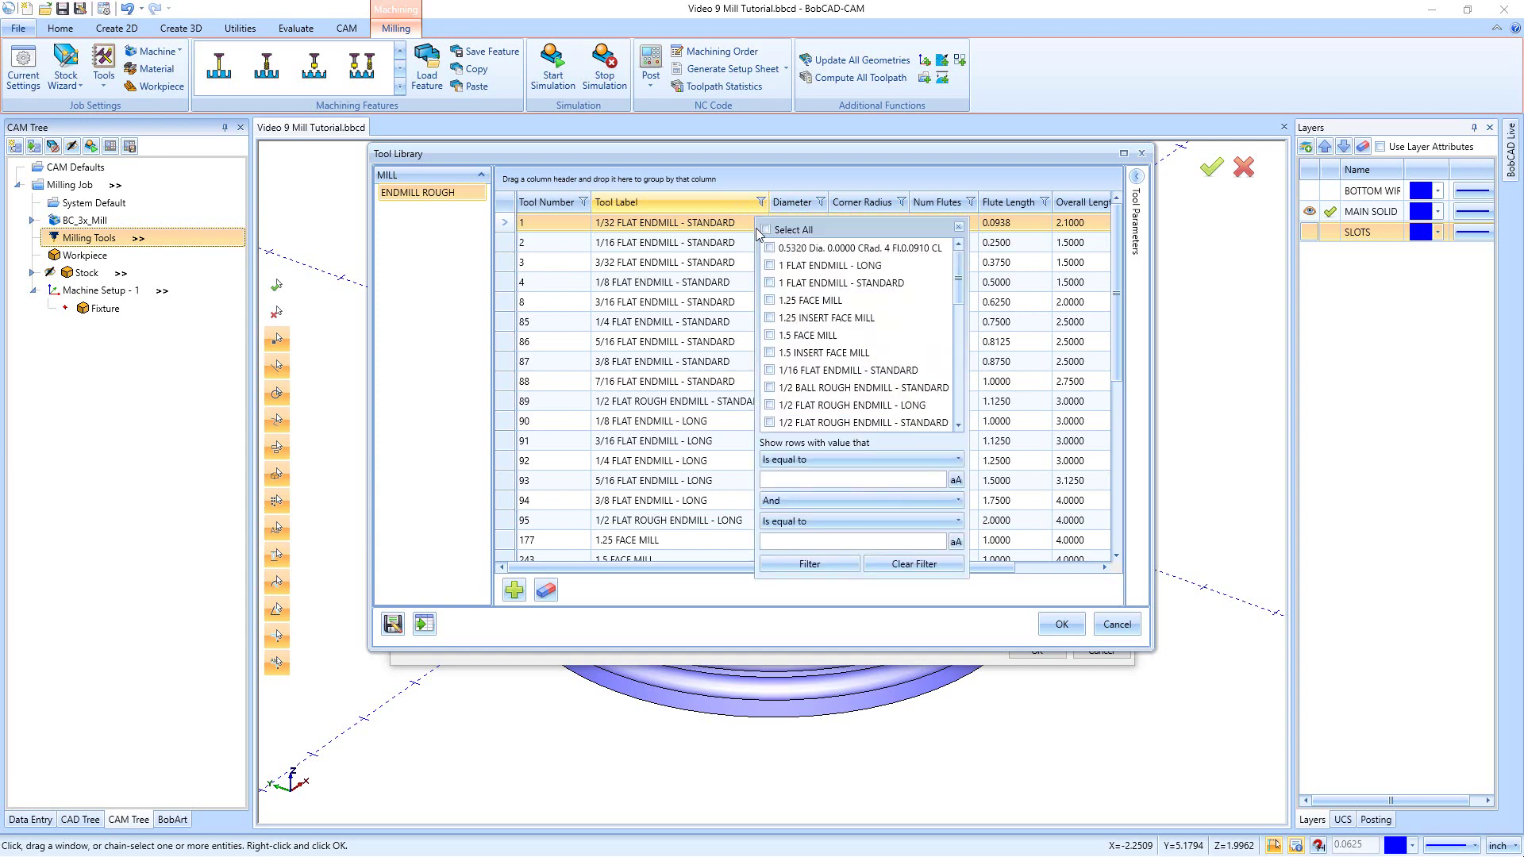
click(796, 460)
click(798, 543)
click(796, 480)
click(831, 562)
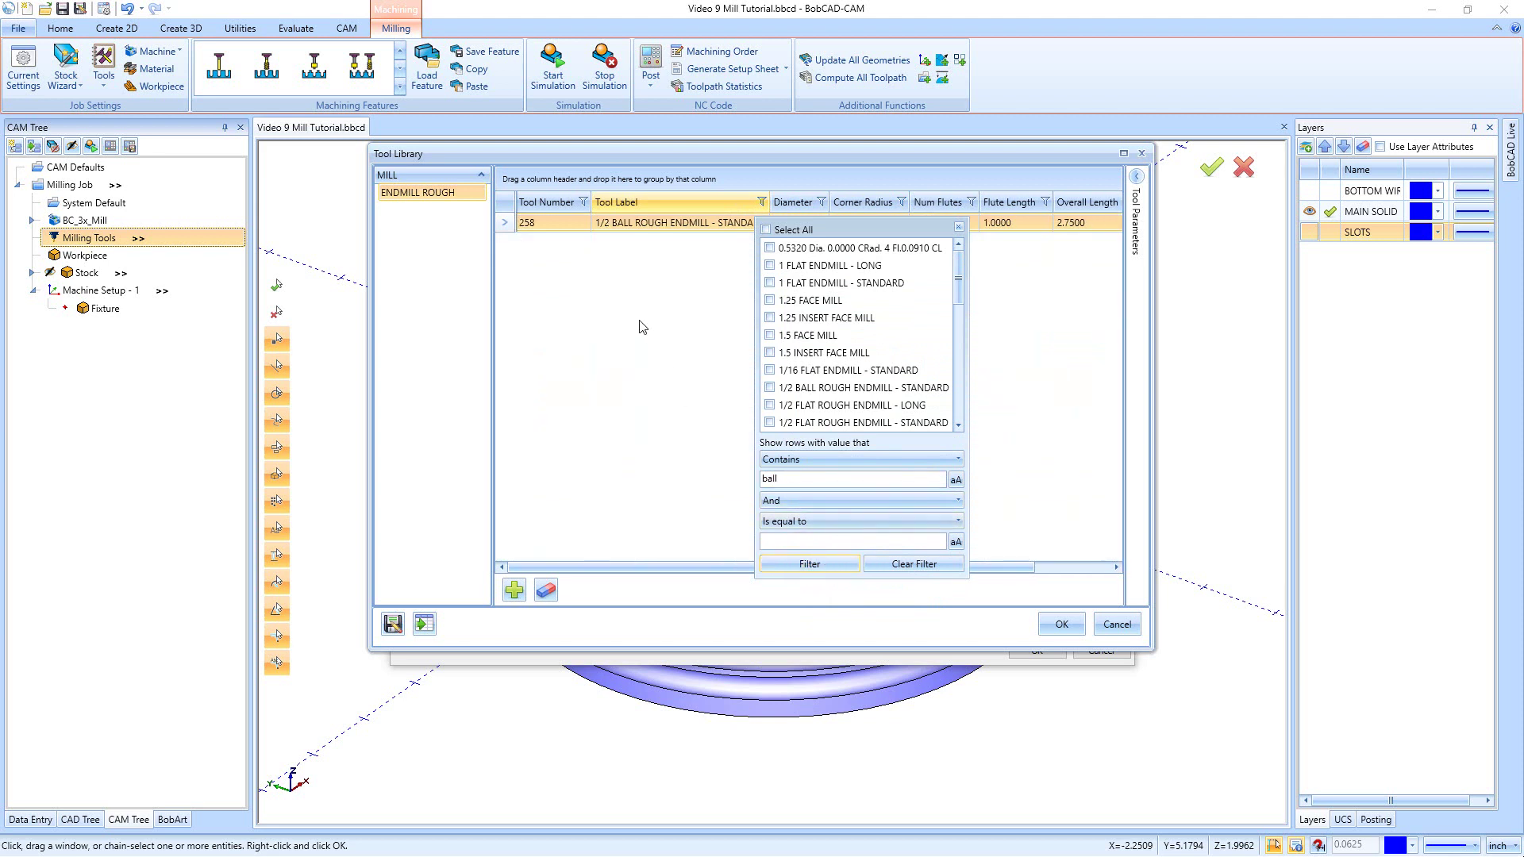
click(958, 227)
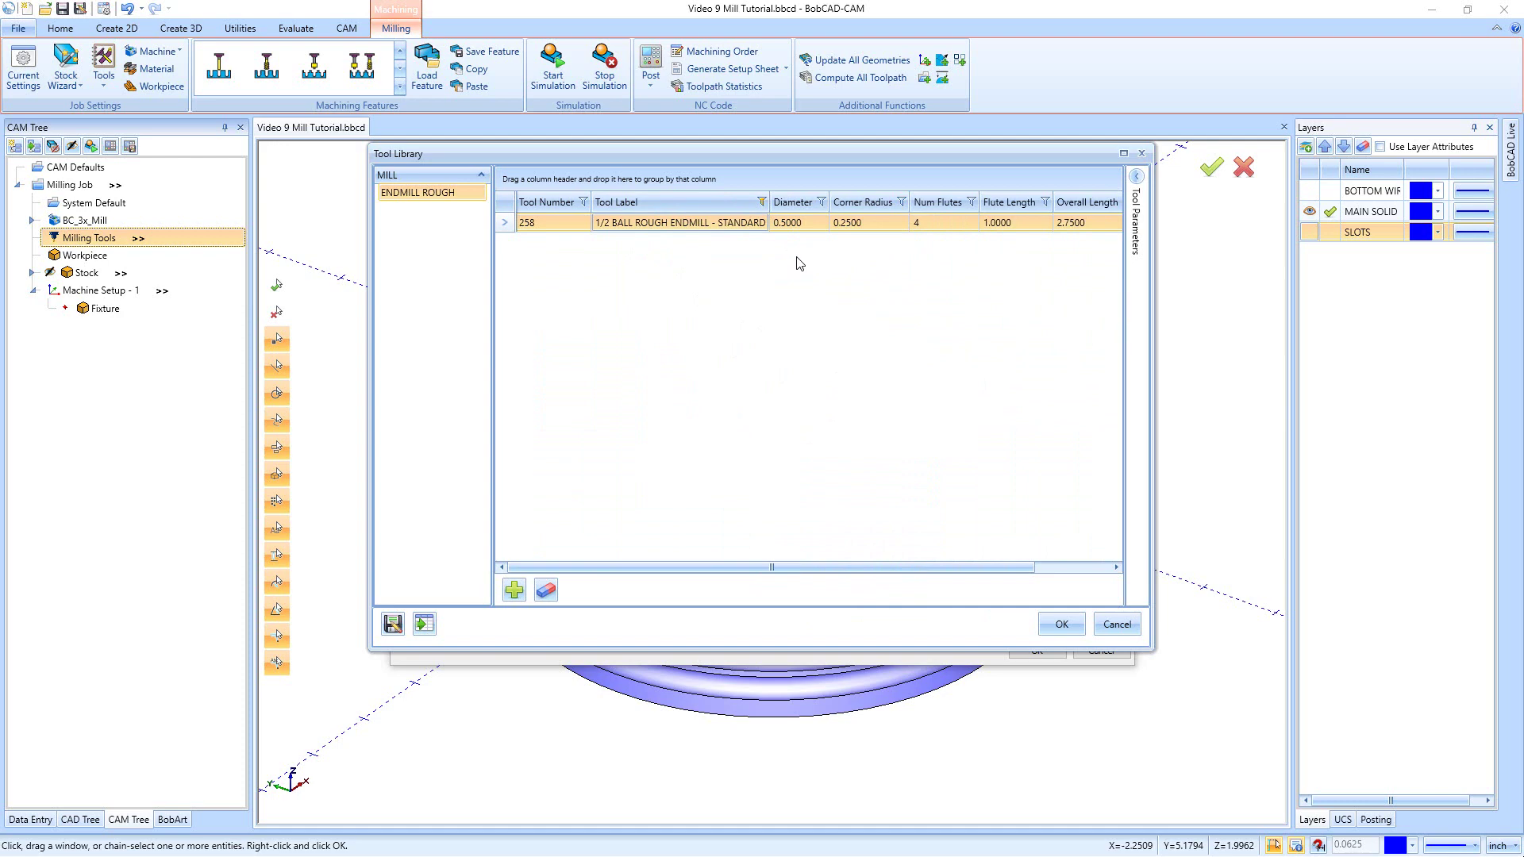
click(1064, 623)
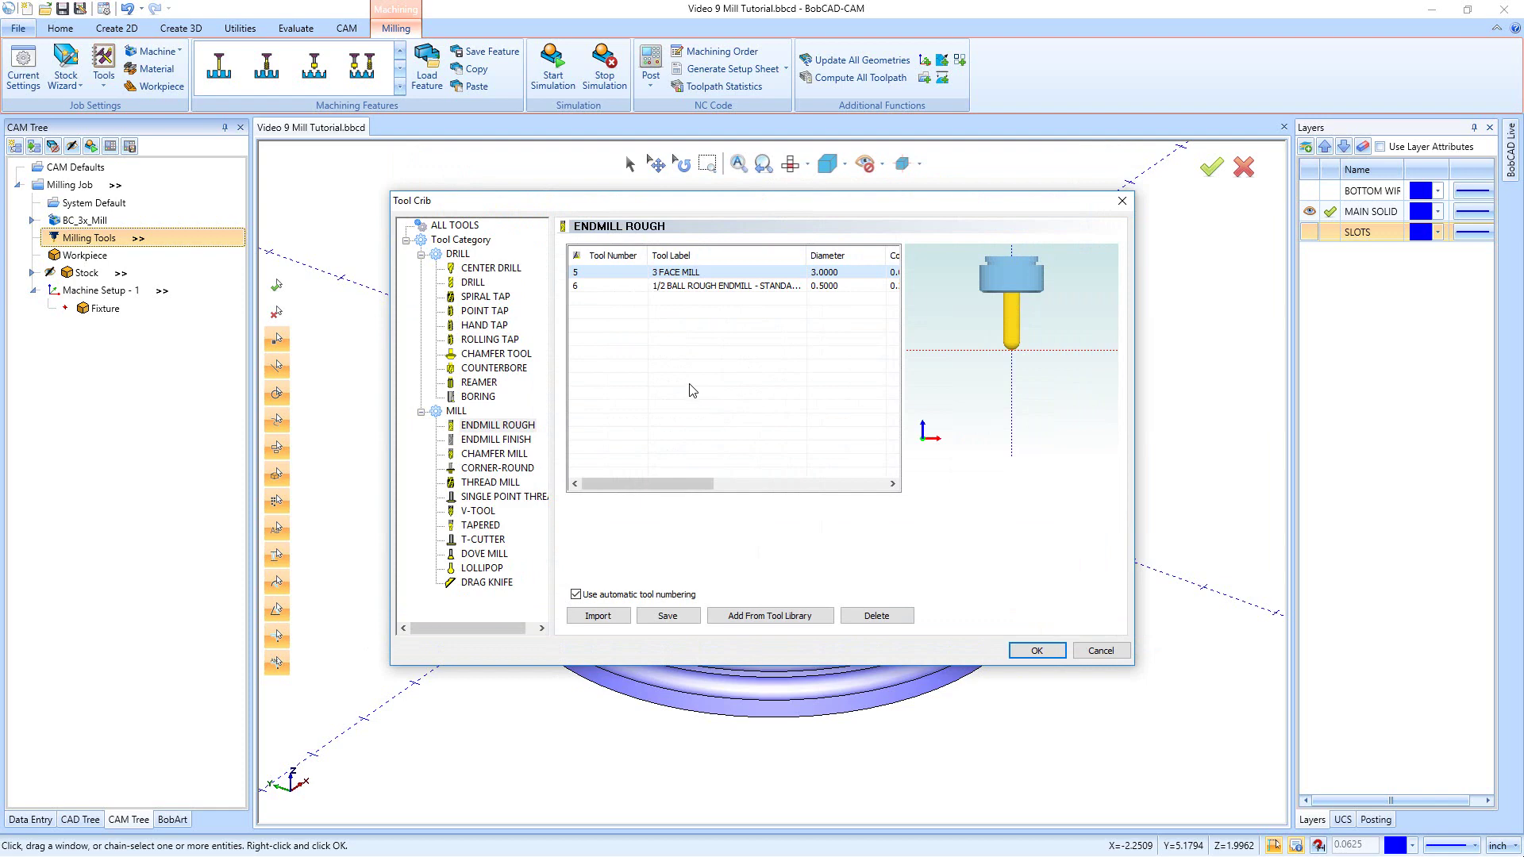
Add the 3/8 FLAT ENDMILL - STANDARD from the diameter-sorted library to the rough endmills, review all crib tools, and accept the crib
click(782, 616)
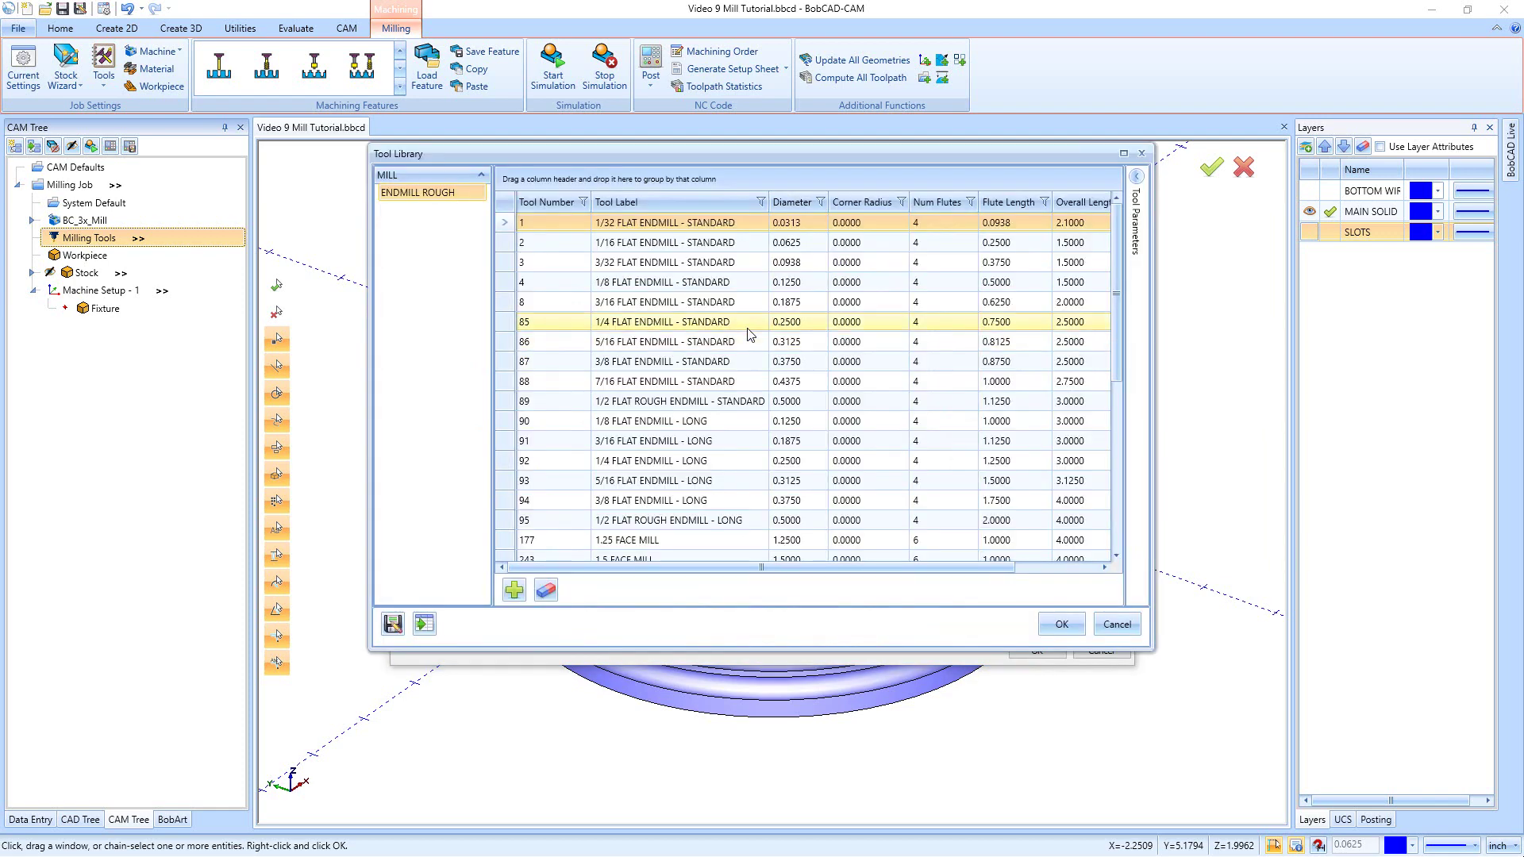
click(793, 200)
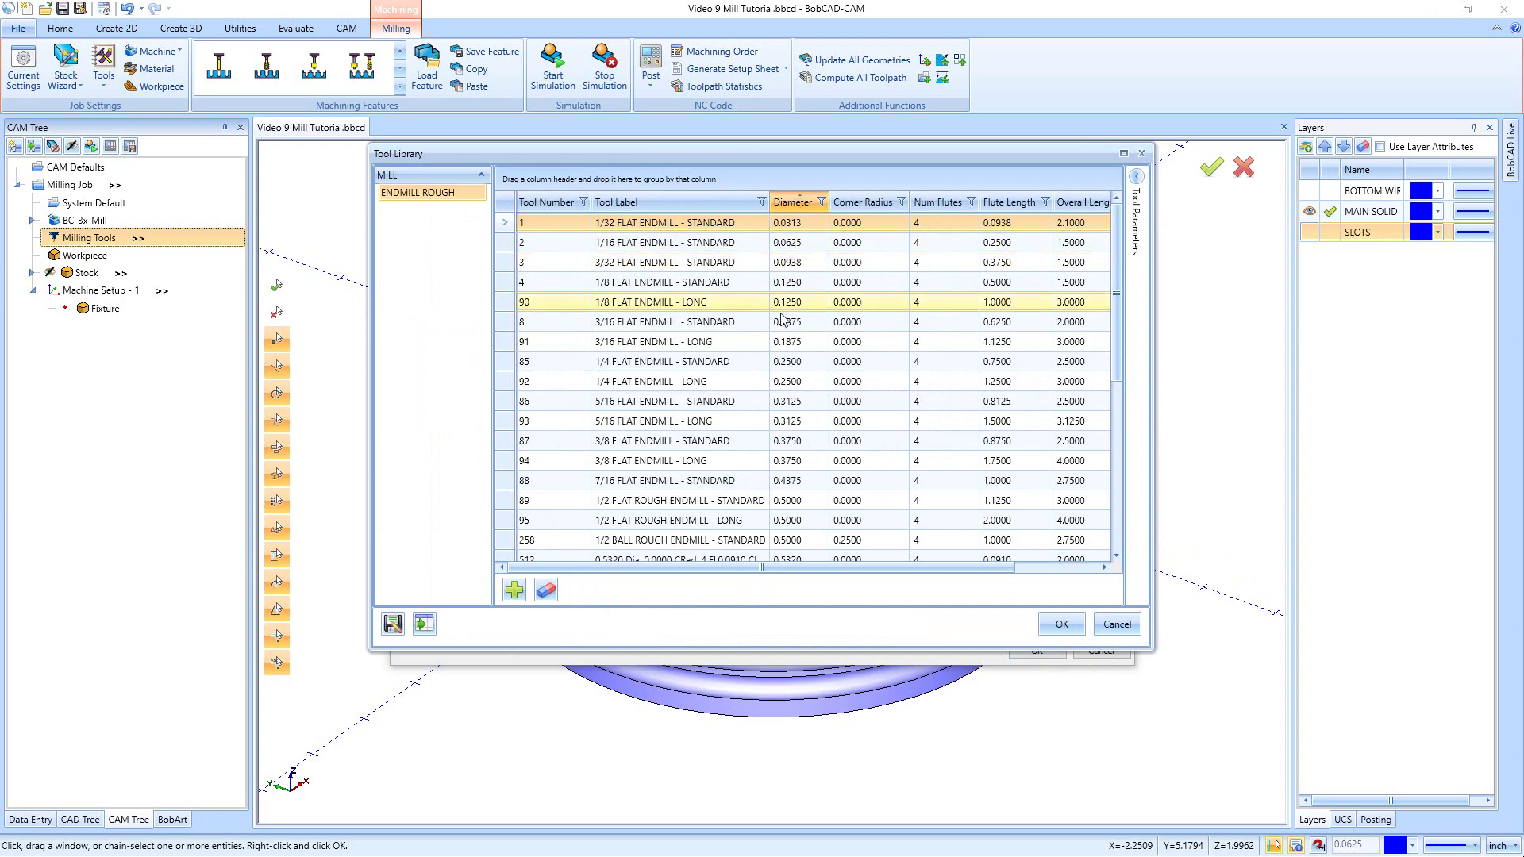
click(790, 443)
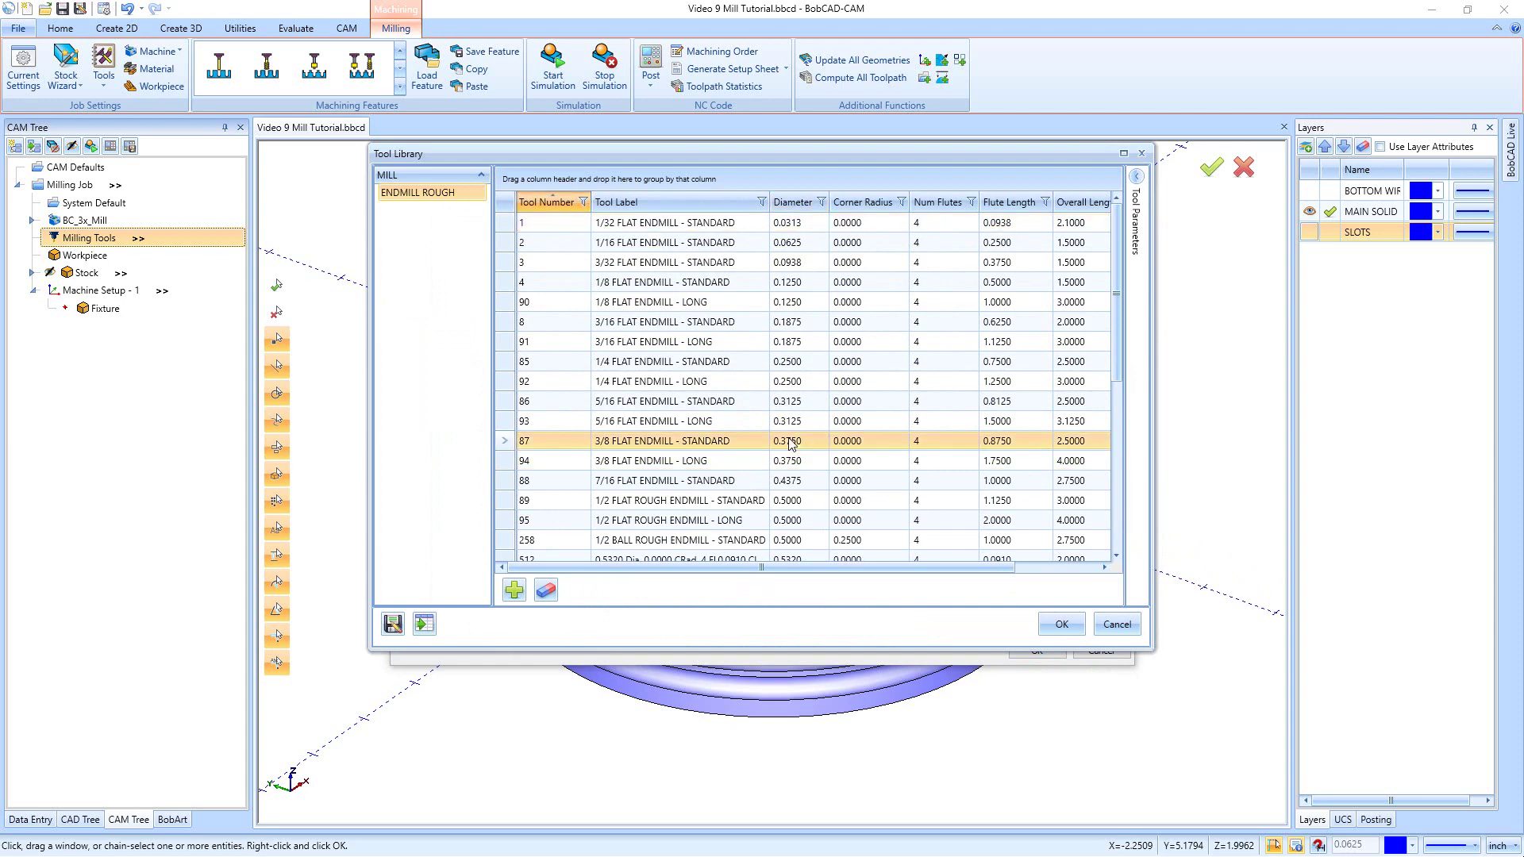
click(1050, 621)
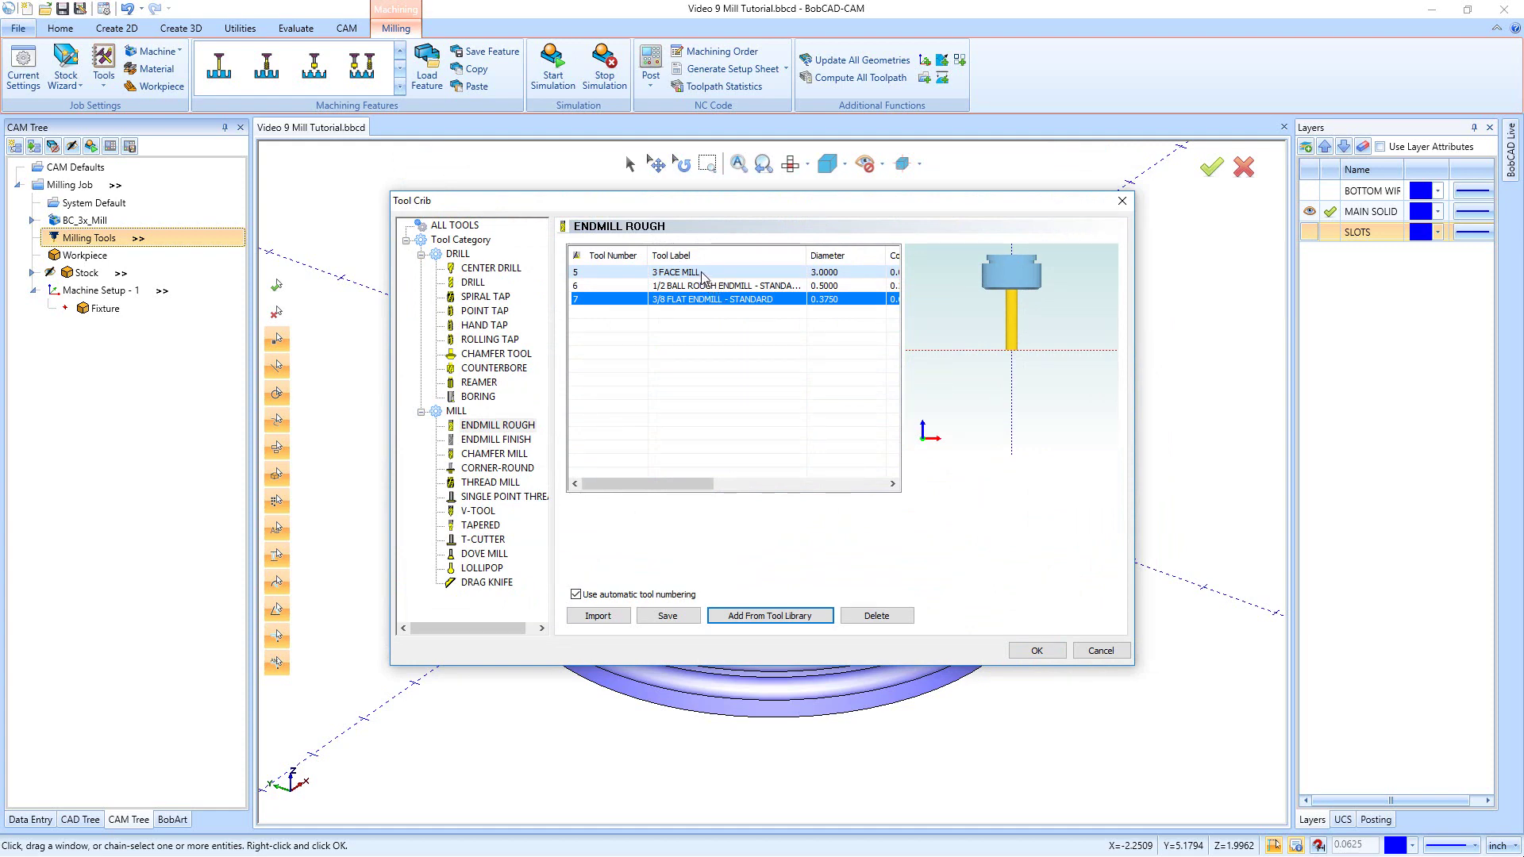
click(455, 225)
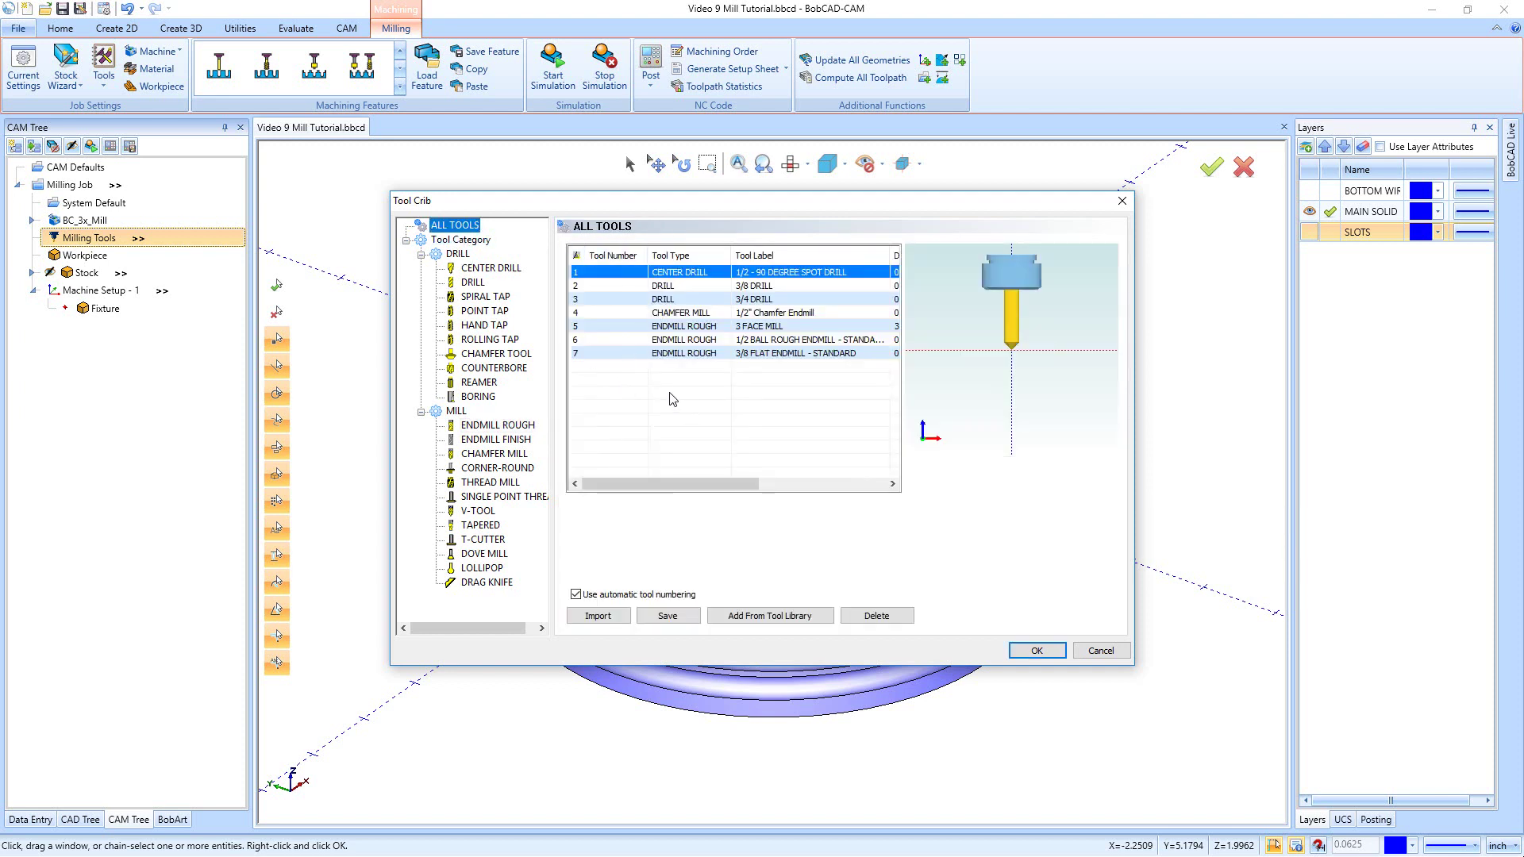
click(1037, 650)
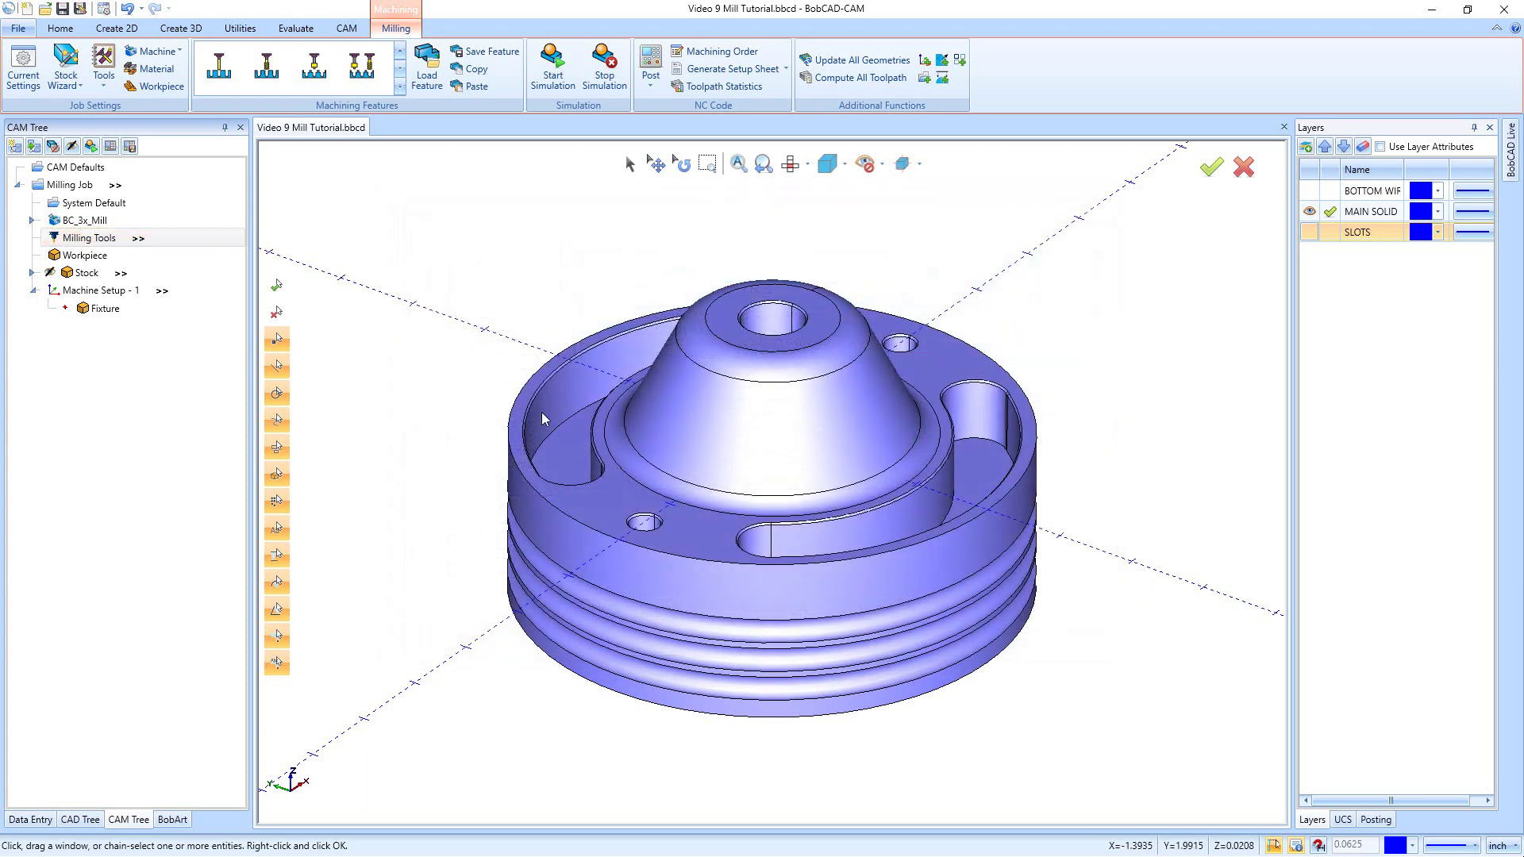
Start a Mill 3 Axis feature under Machine Setup - 1
right_click(117, 297)
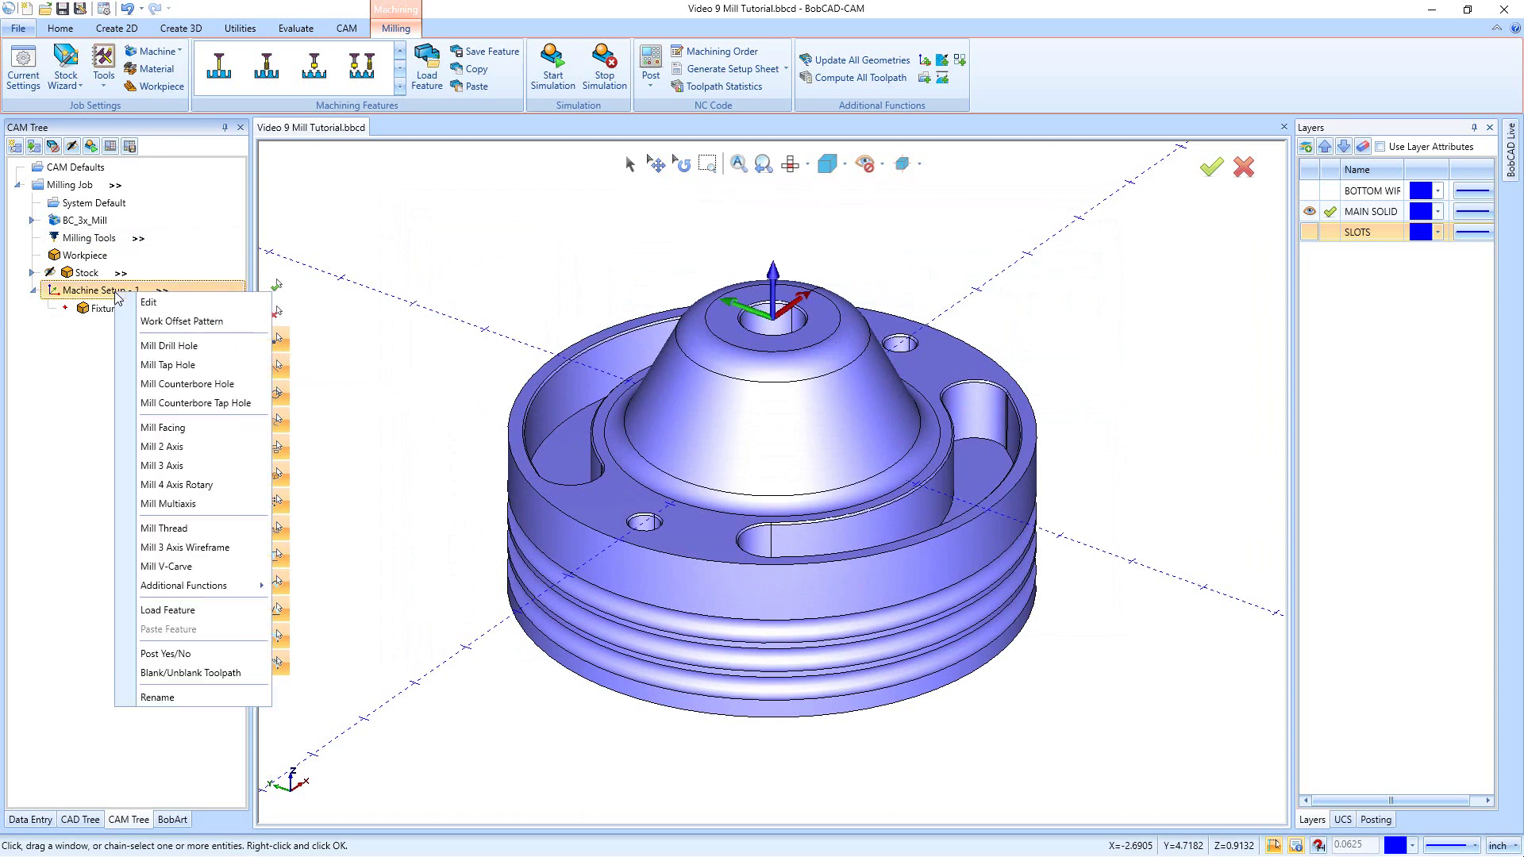
click(72, 365)
click(401, 88)
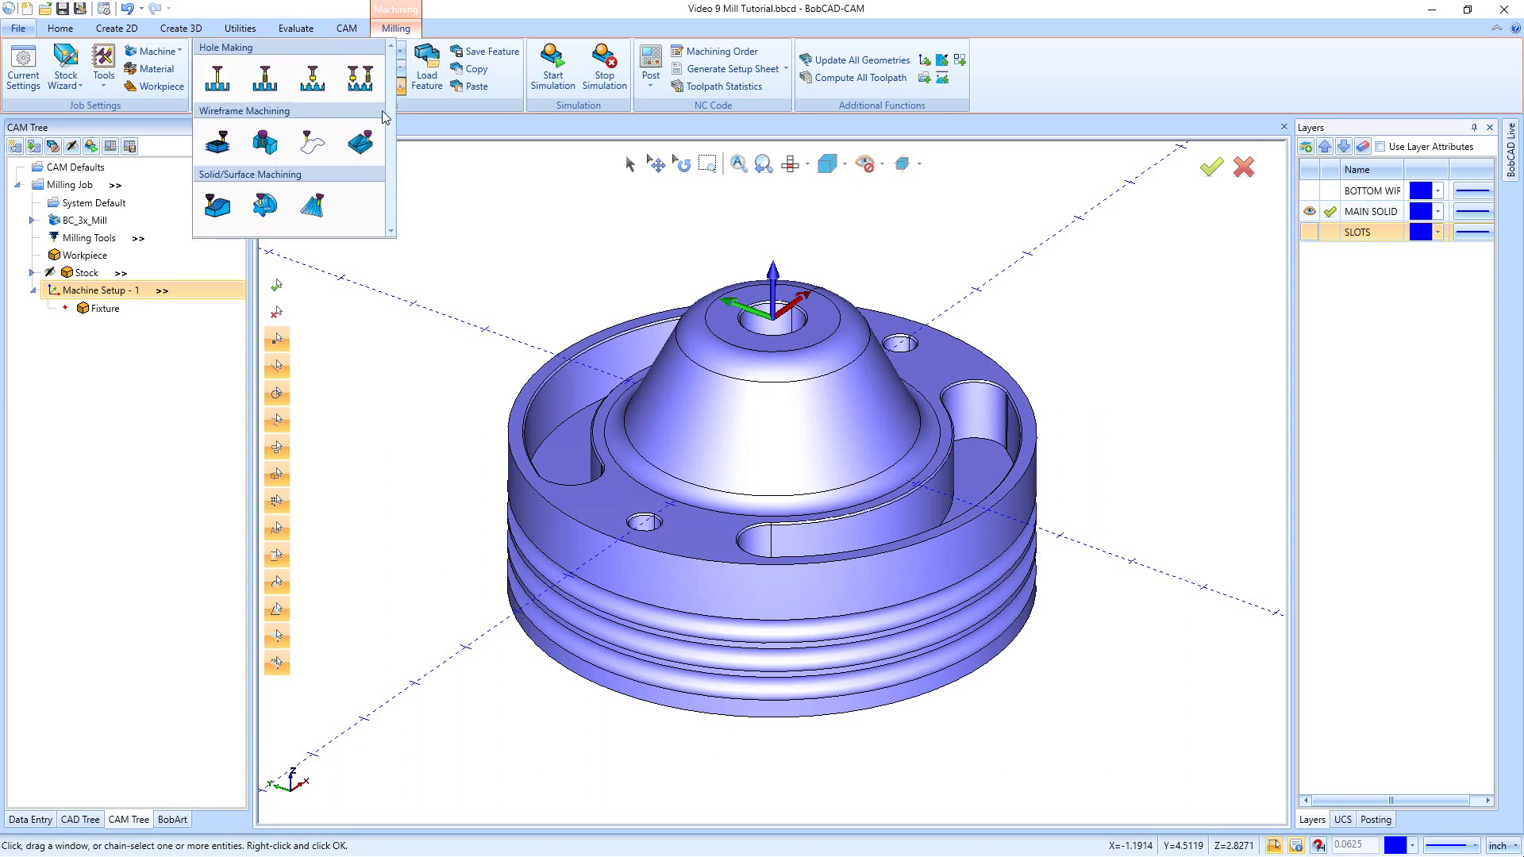
click(215, 207)
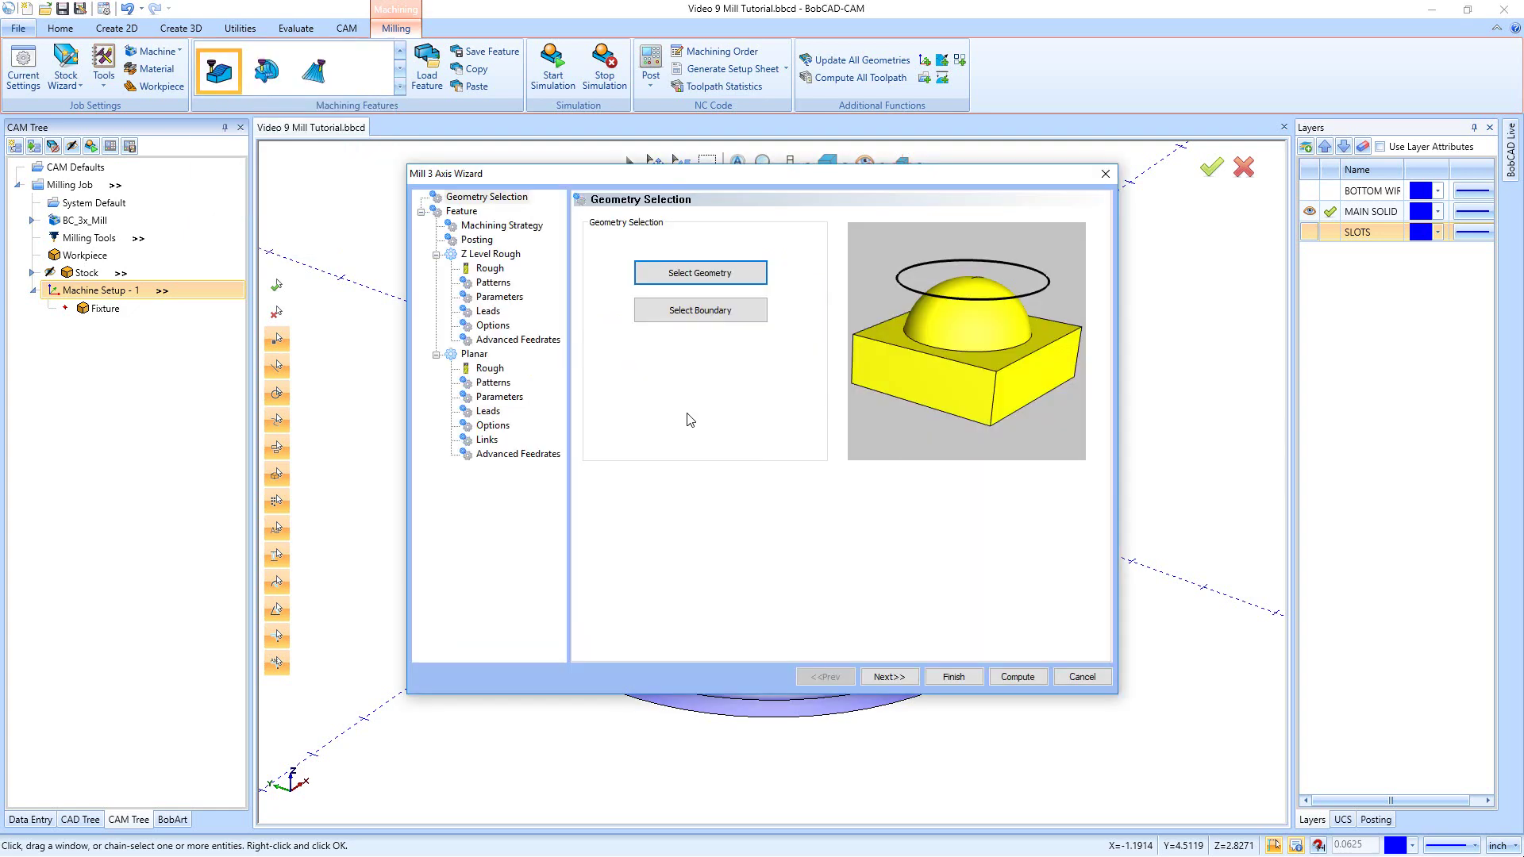
Select all faces of the part as the geometry of the 3-axis feature
click(690, 275)
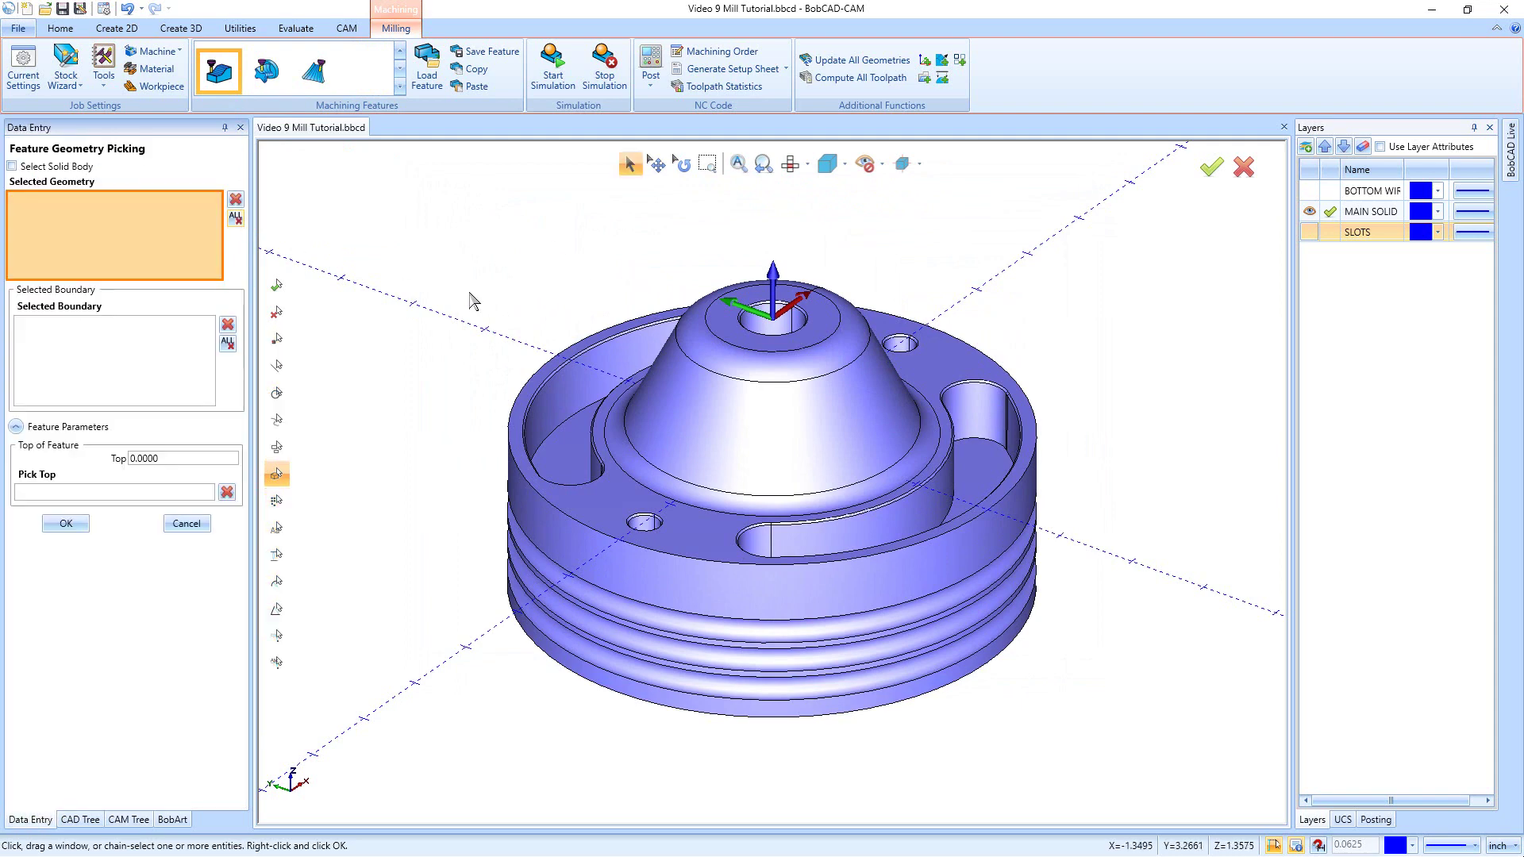
drag(375, 182, 1119, 782)
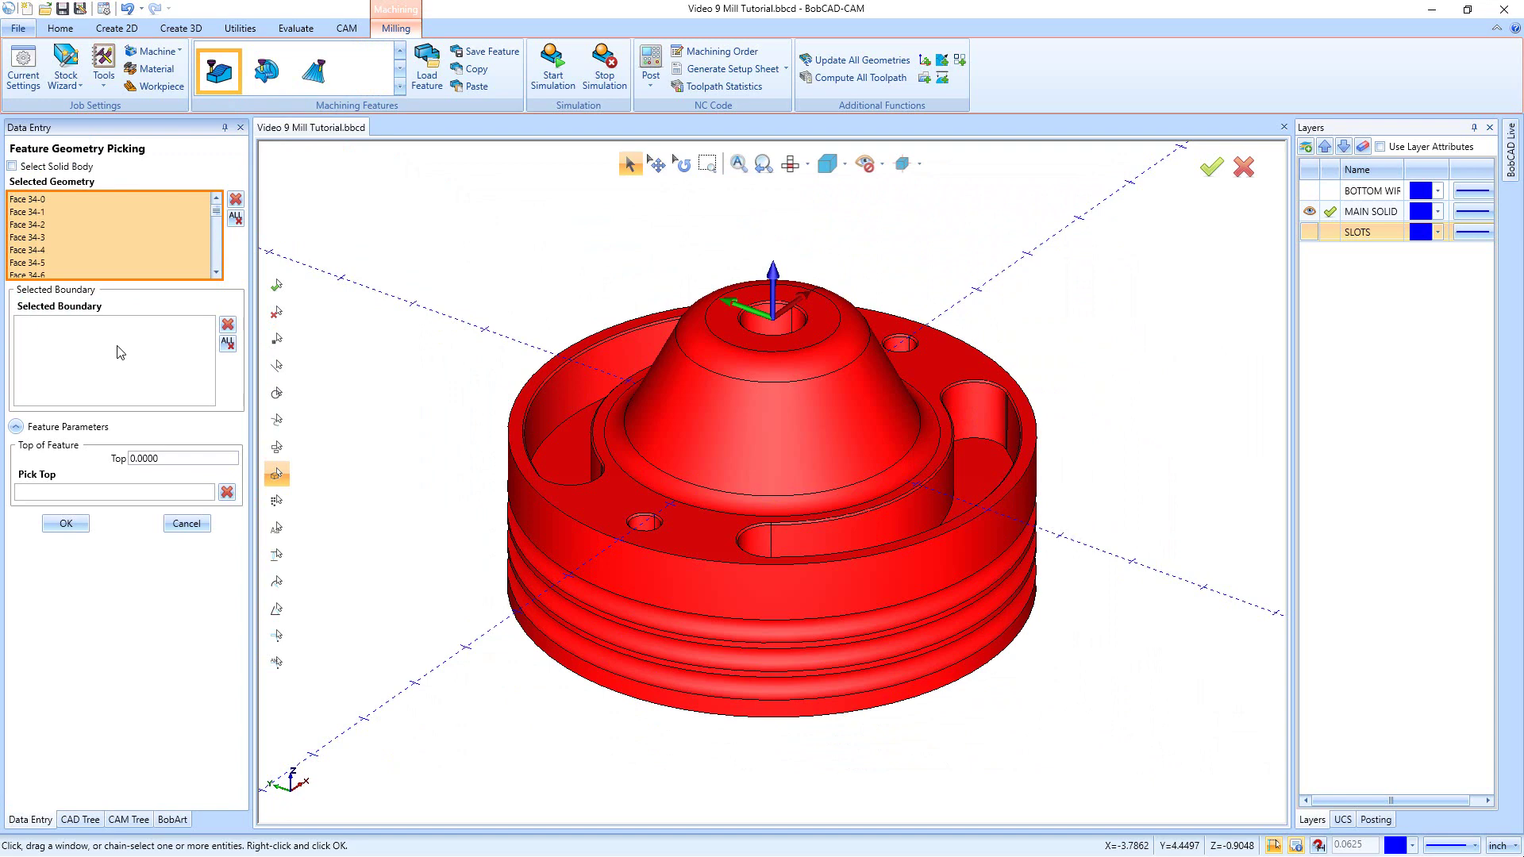
click(66, 525)
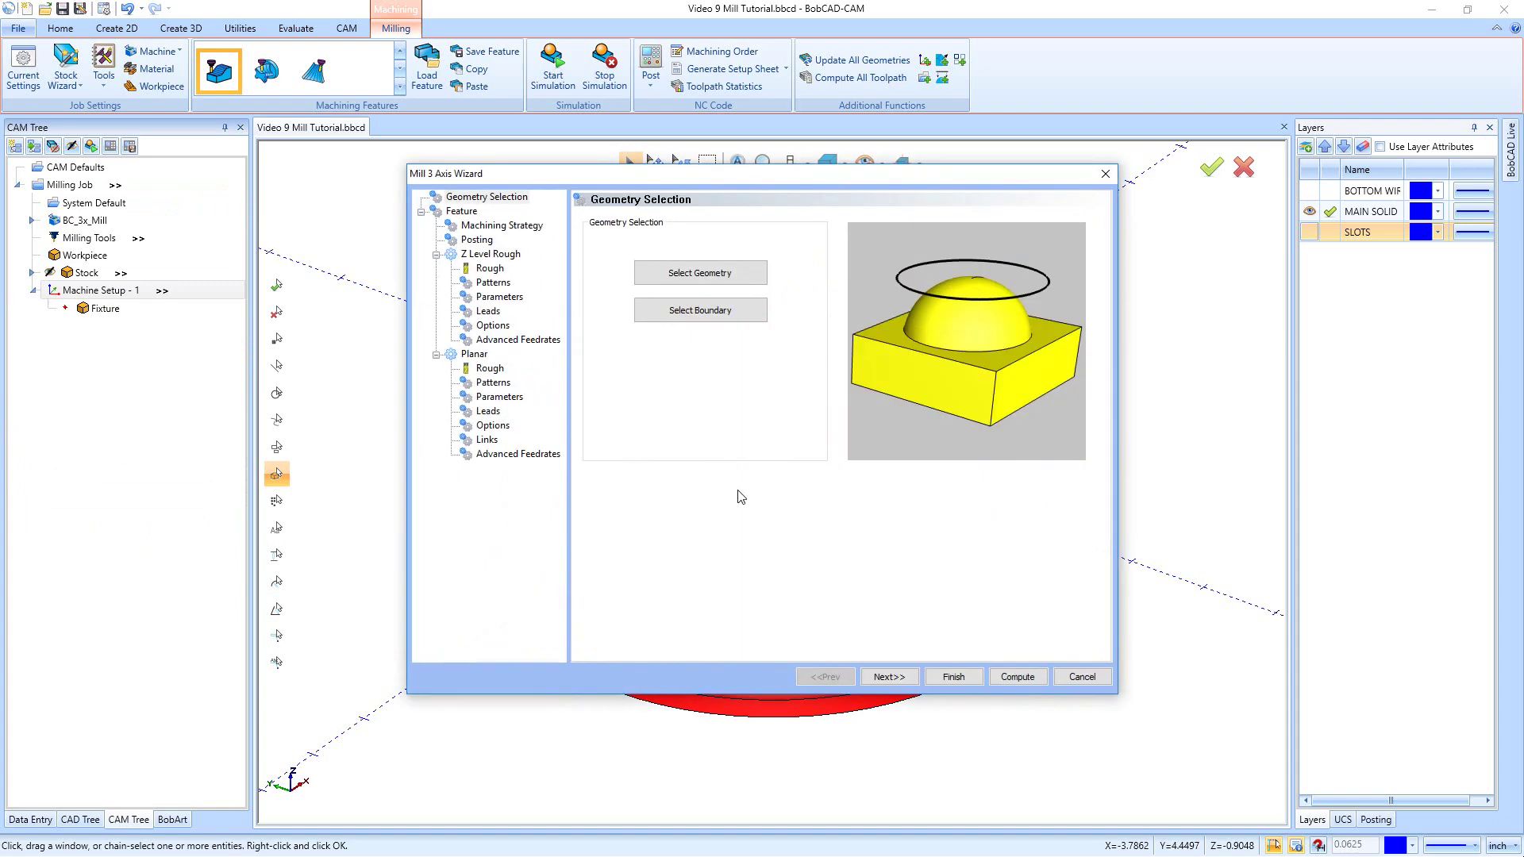
Keep the default feature parameters and replace the Z Level Rough and Planar operations with Advanced Rough in the machining strategy
click(890, 679)
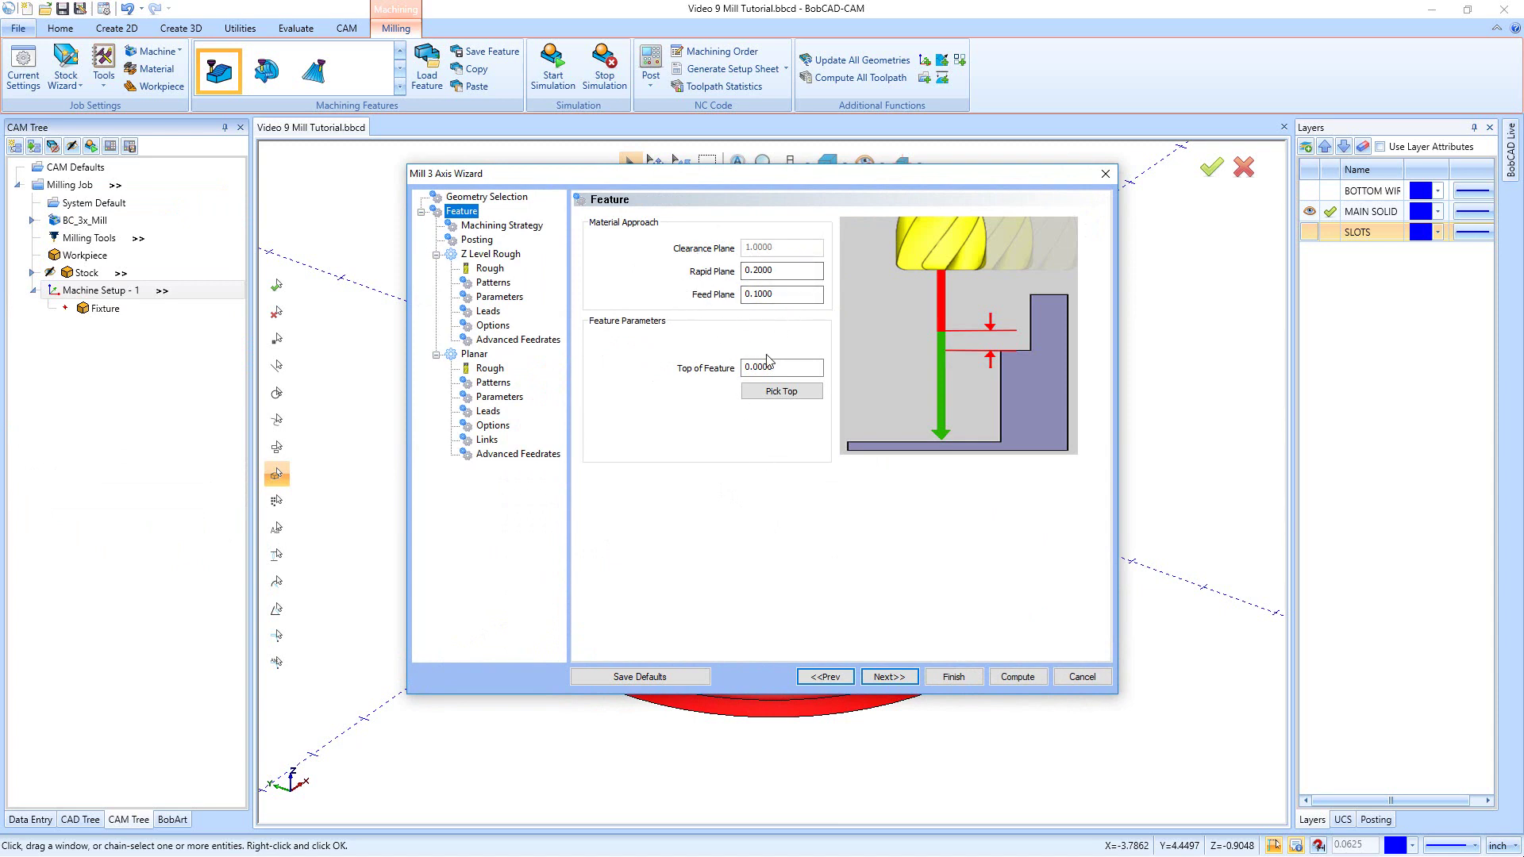
click(888, 677)
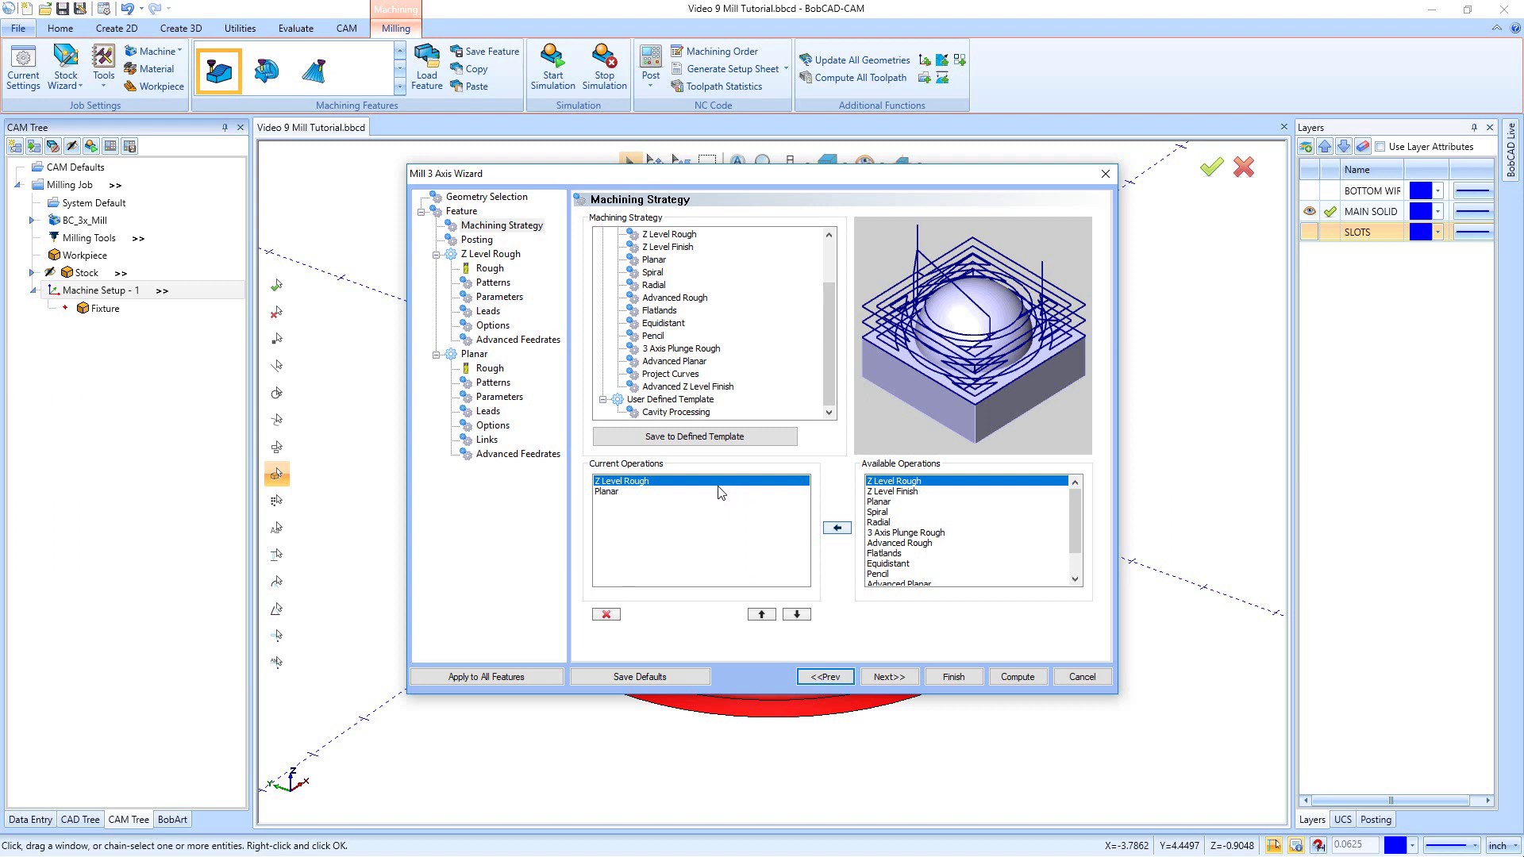
click(605, 616)
click(606, 615)
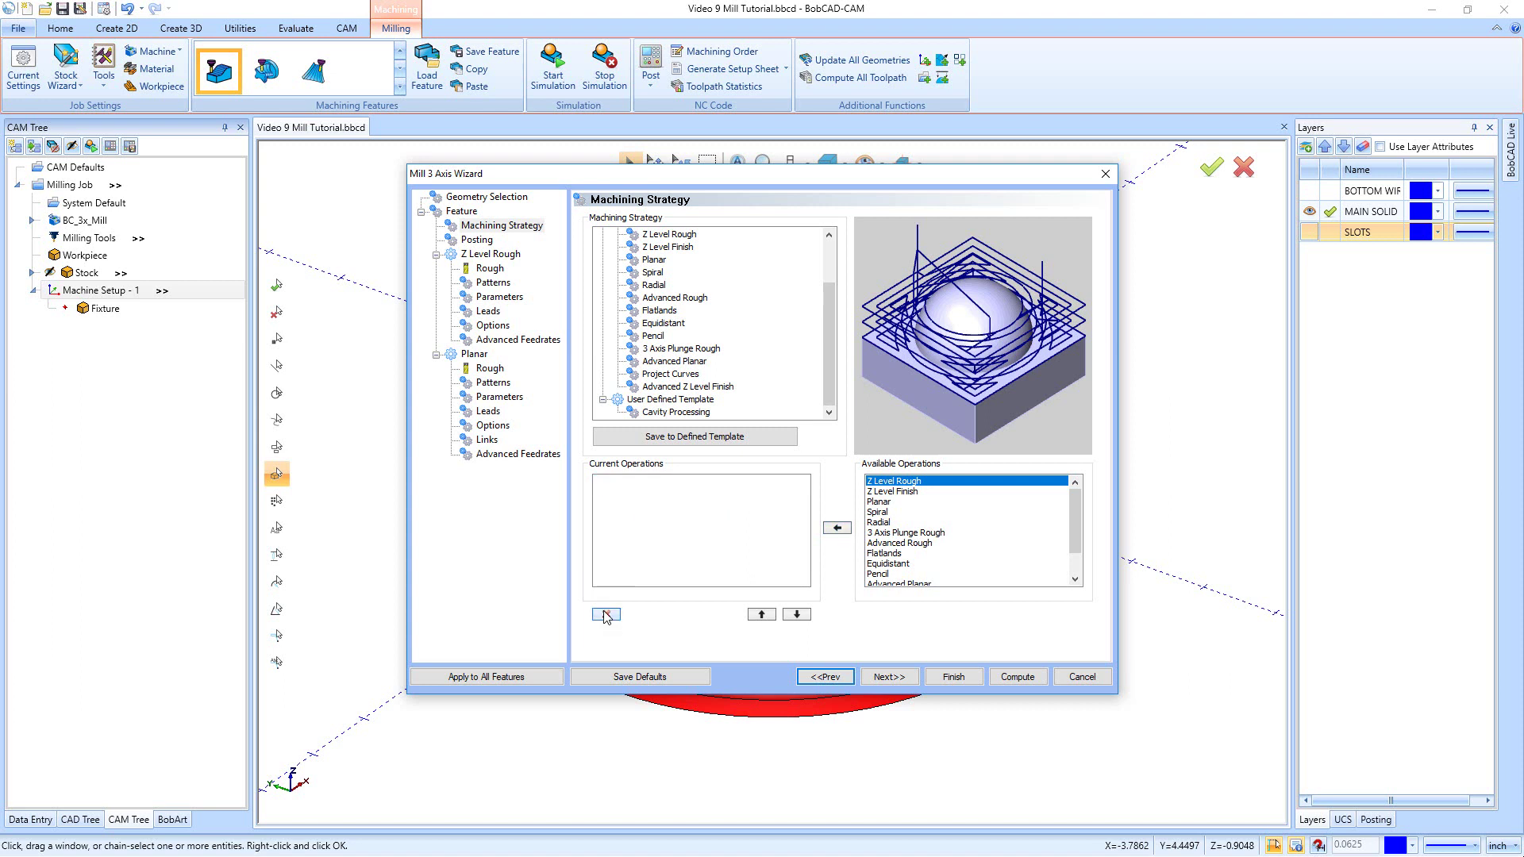
click(881, 543)
click(837, 528)
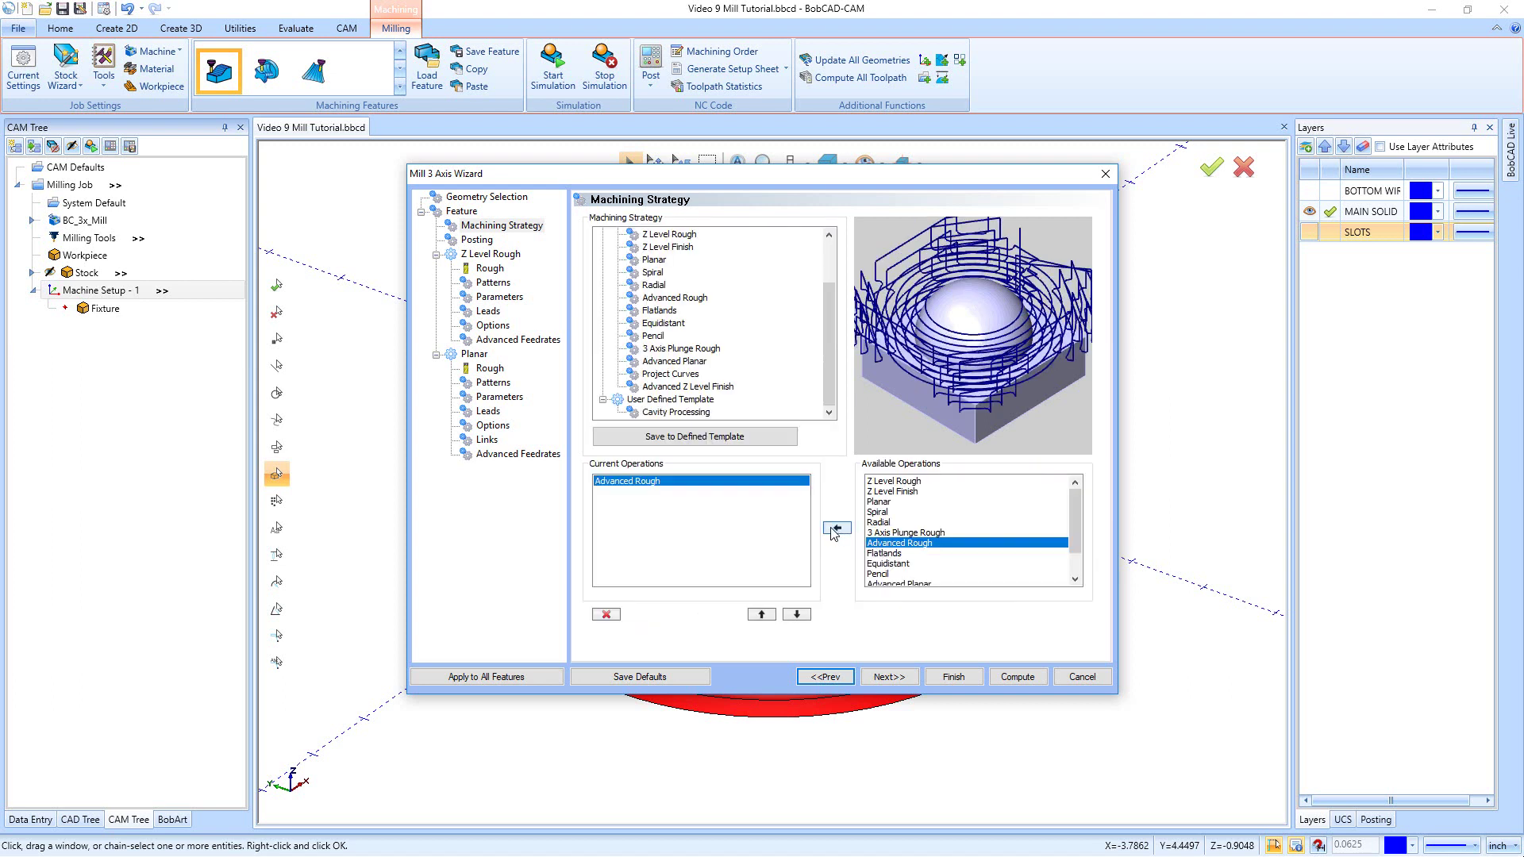
scroll(897, 550, down, 2)
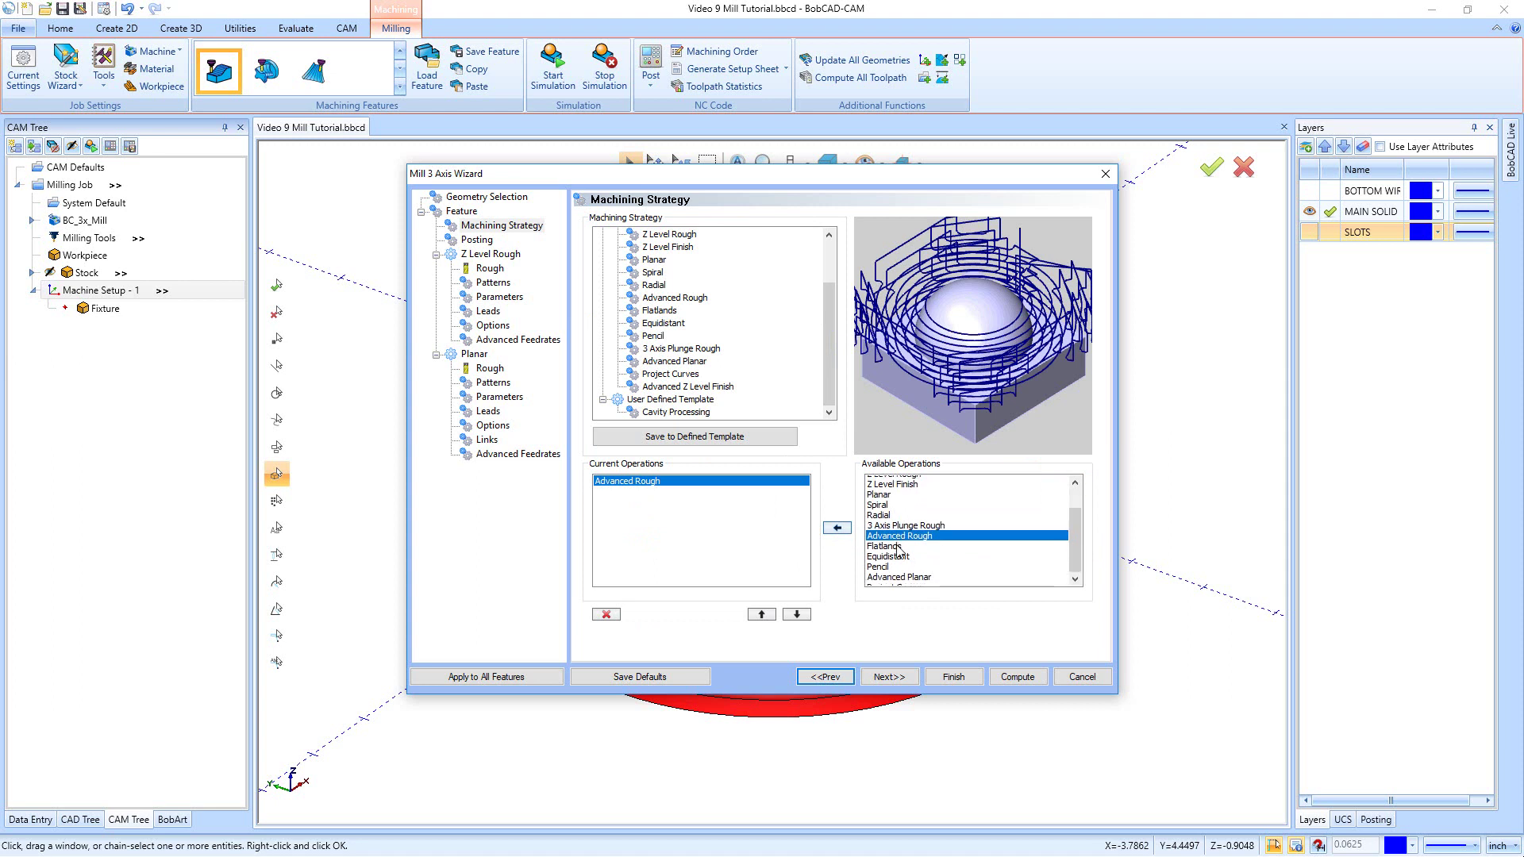
Add the Flatlands and Advanced Z Level Finish operations after Advanced Rough in the machining strategy
click(886, 523)
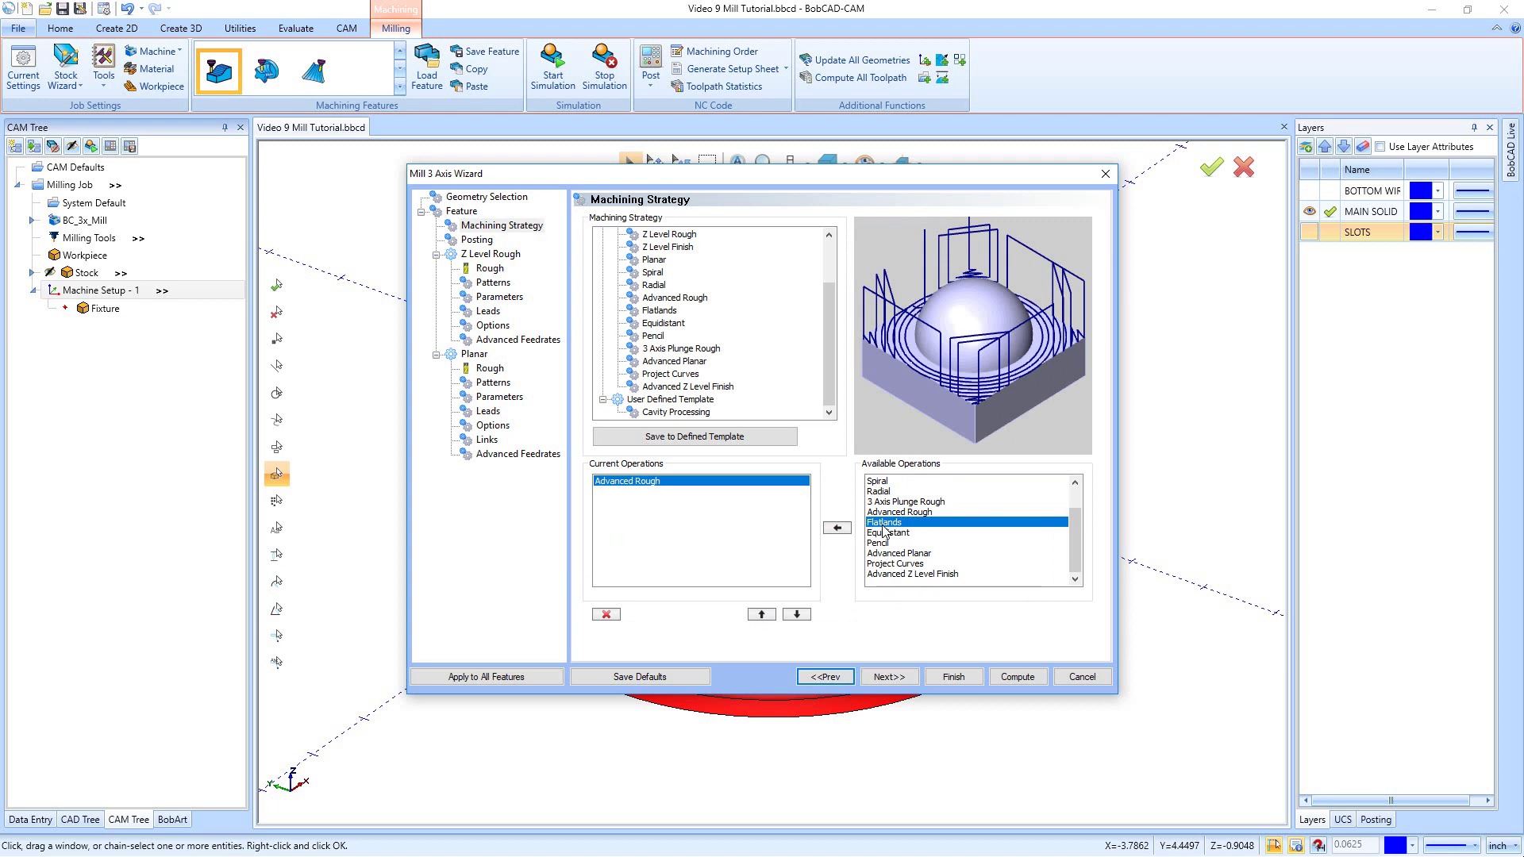
click(838, 529)
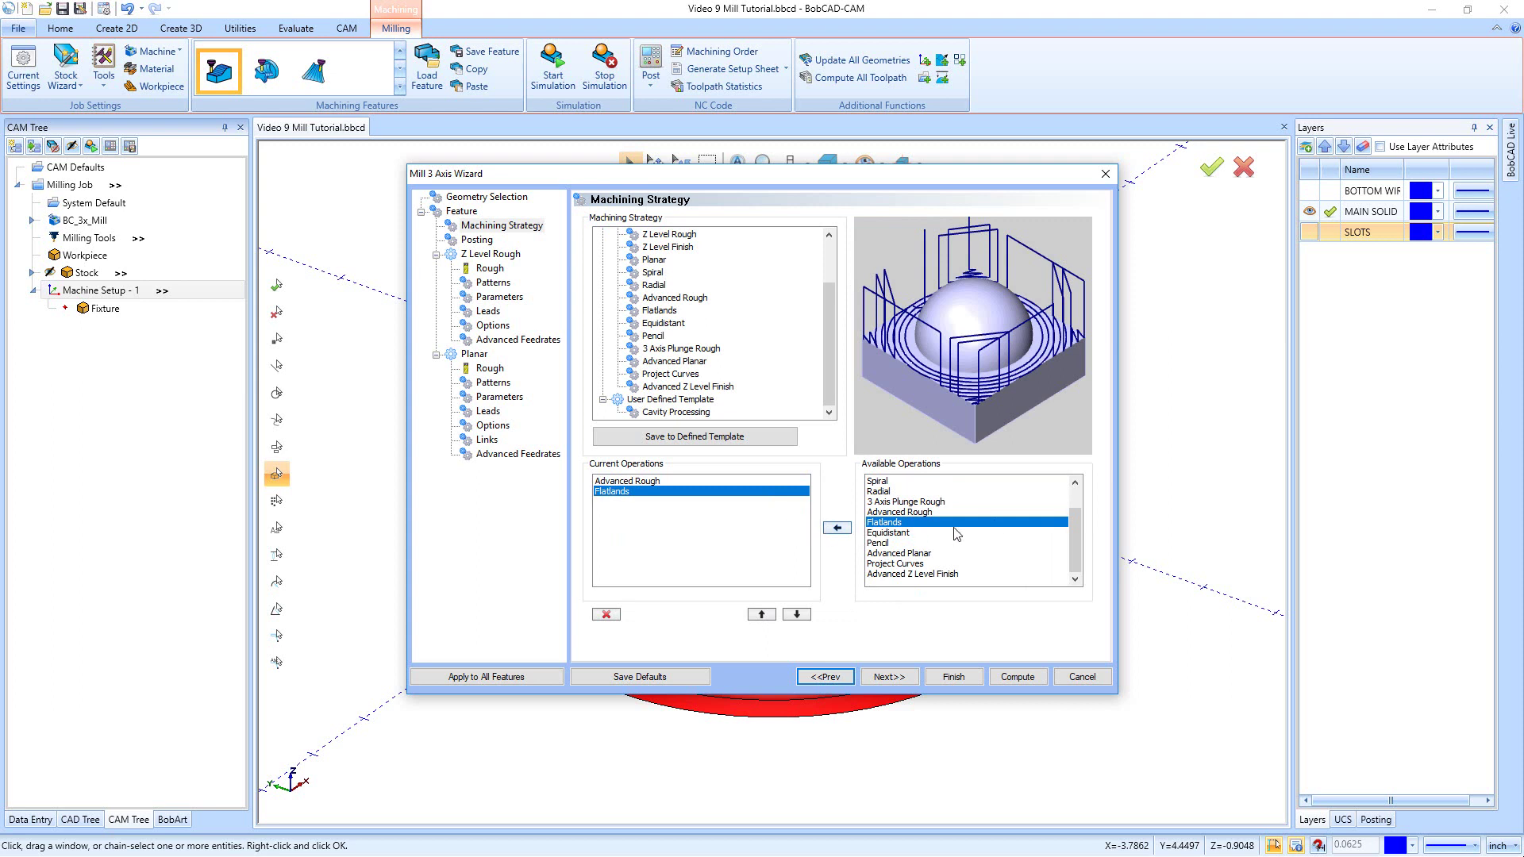
click(919, 574)
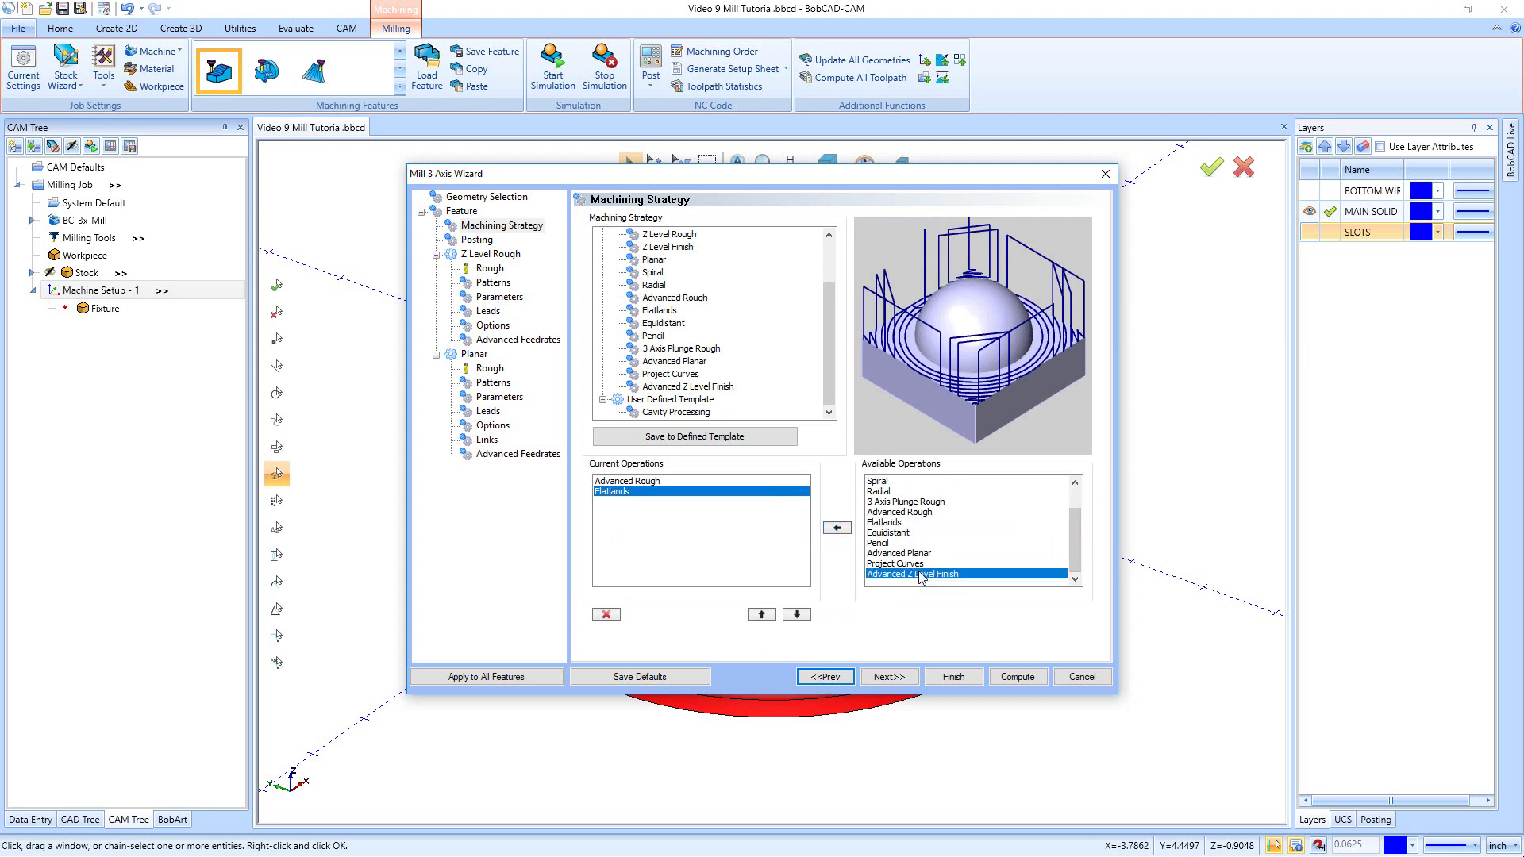
click(836, 527)
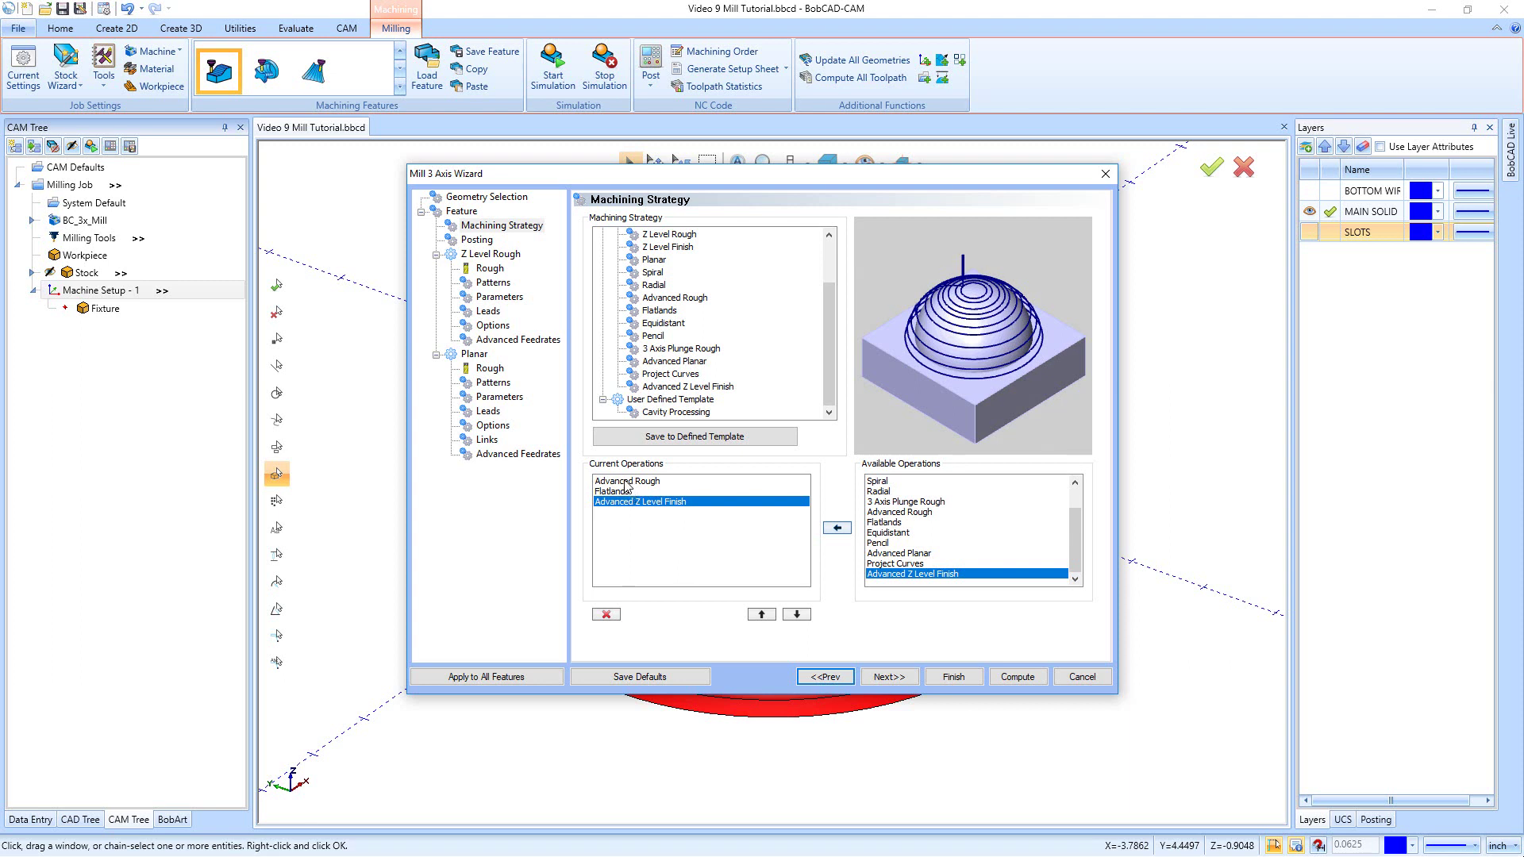
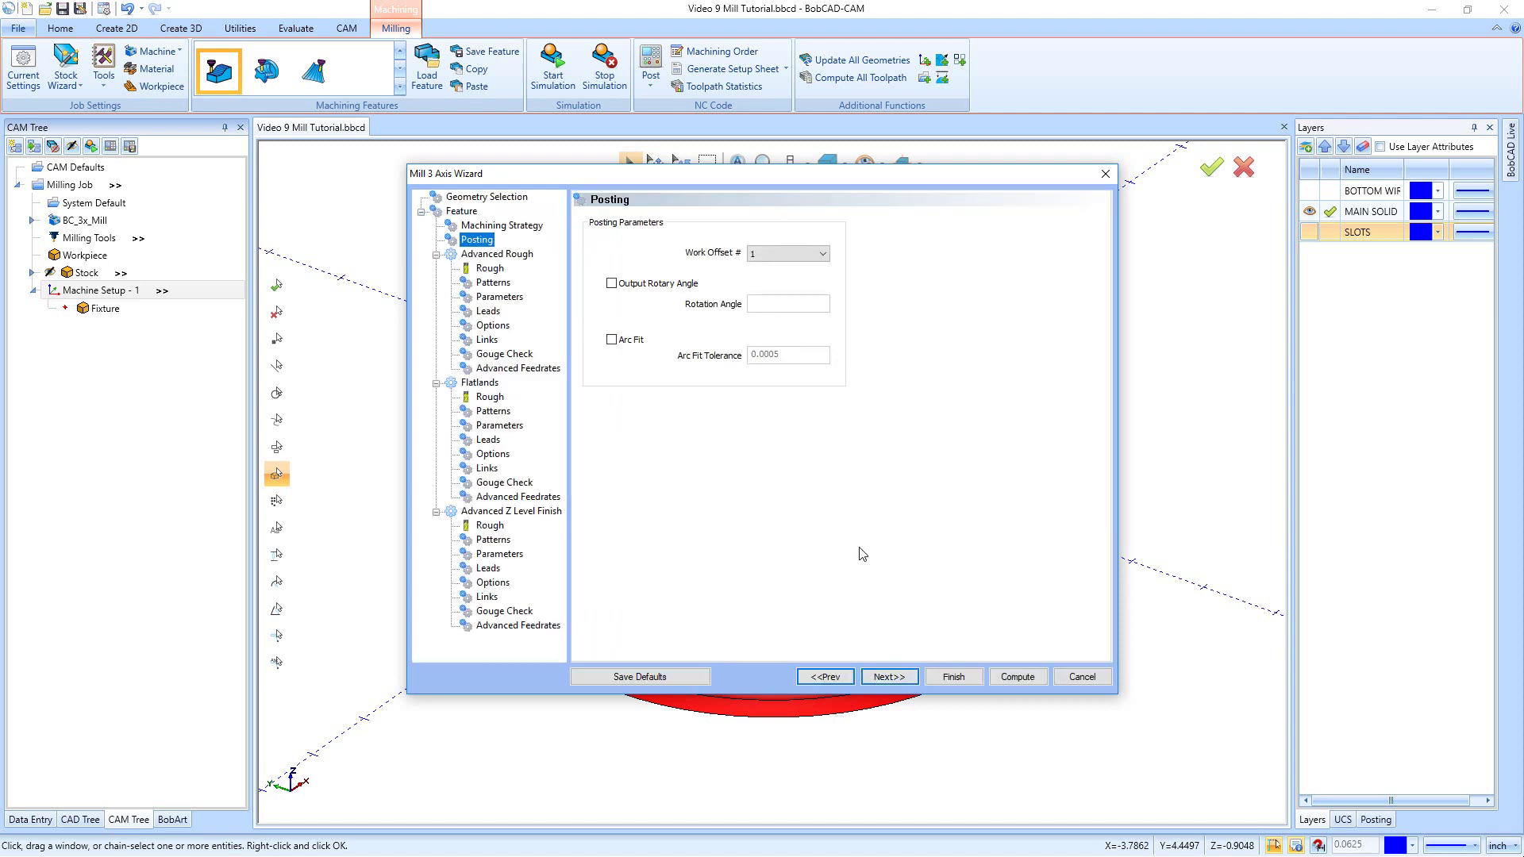
Enable Arc Fit in the posting parameters and assign the 3 FACE MILL from the tool crib to Advanced Rough
click(613, 342)
click(905, 679)
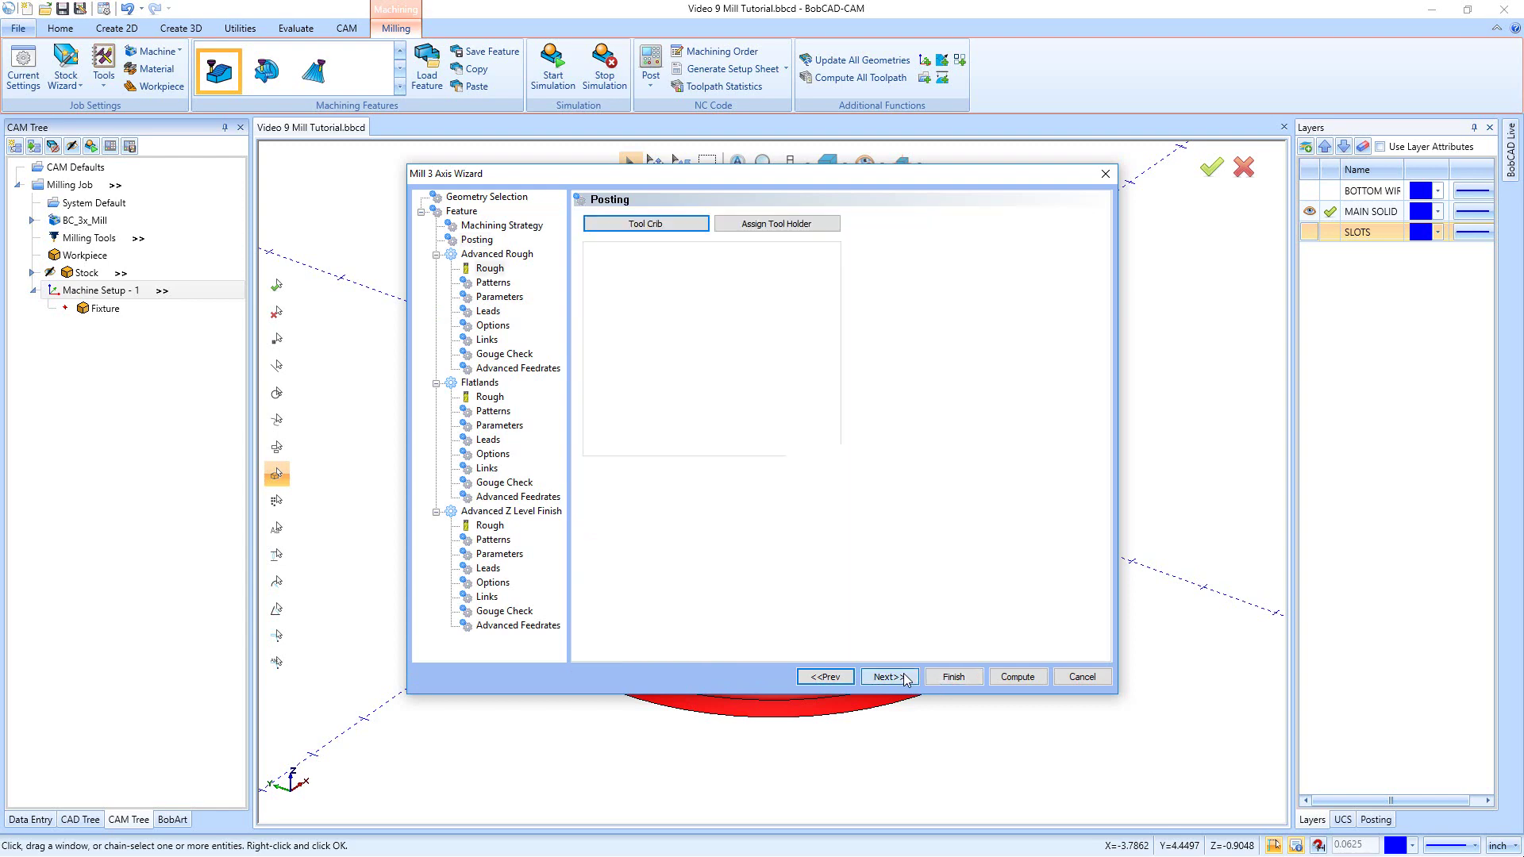
click(664, 225)
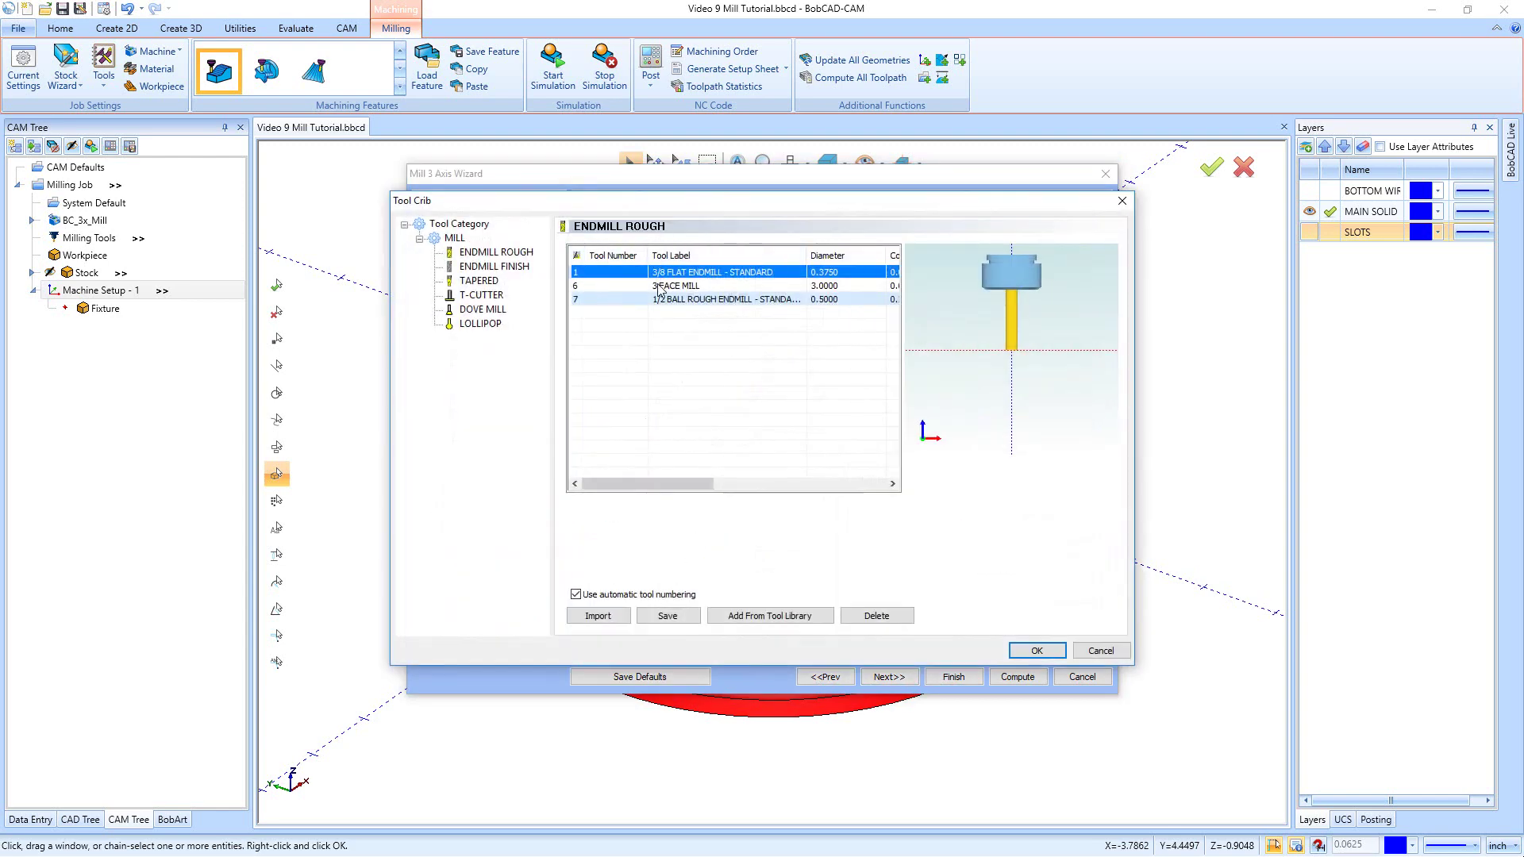
click(663, 285)
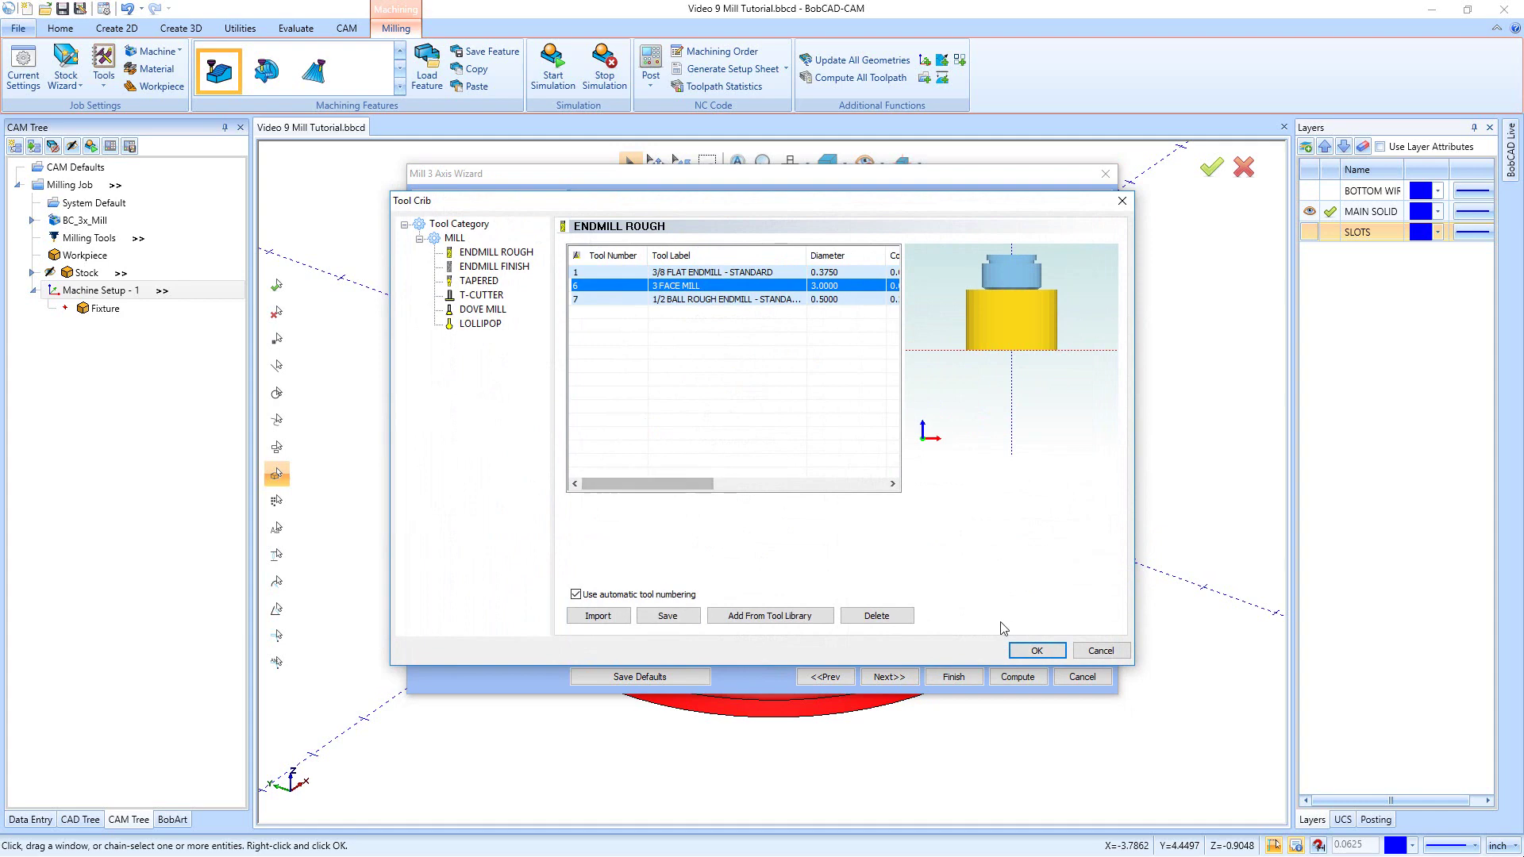
click(1036, 651)
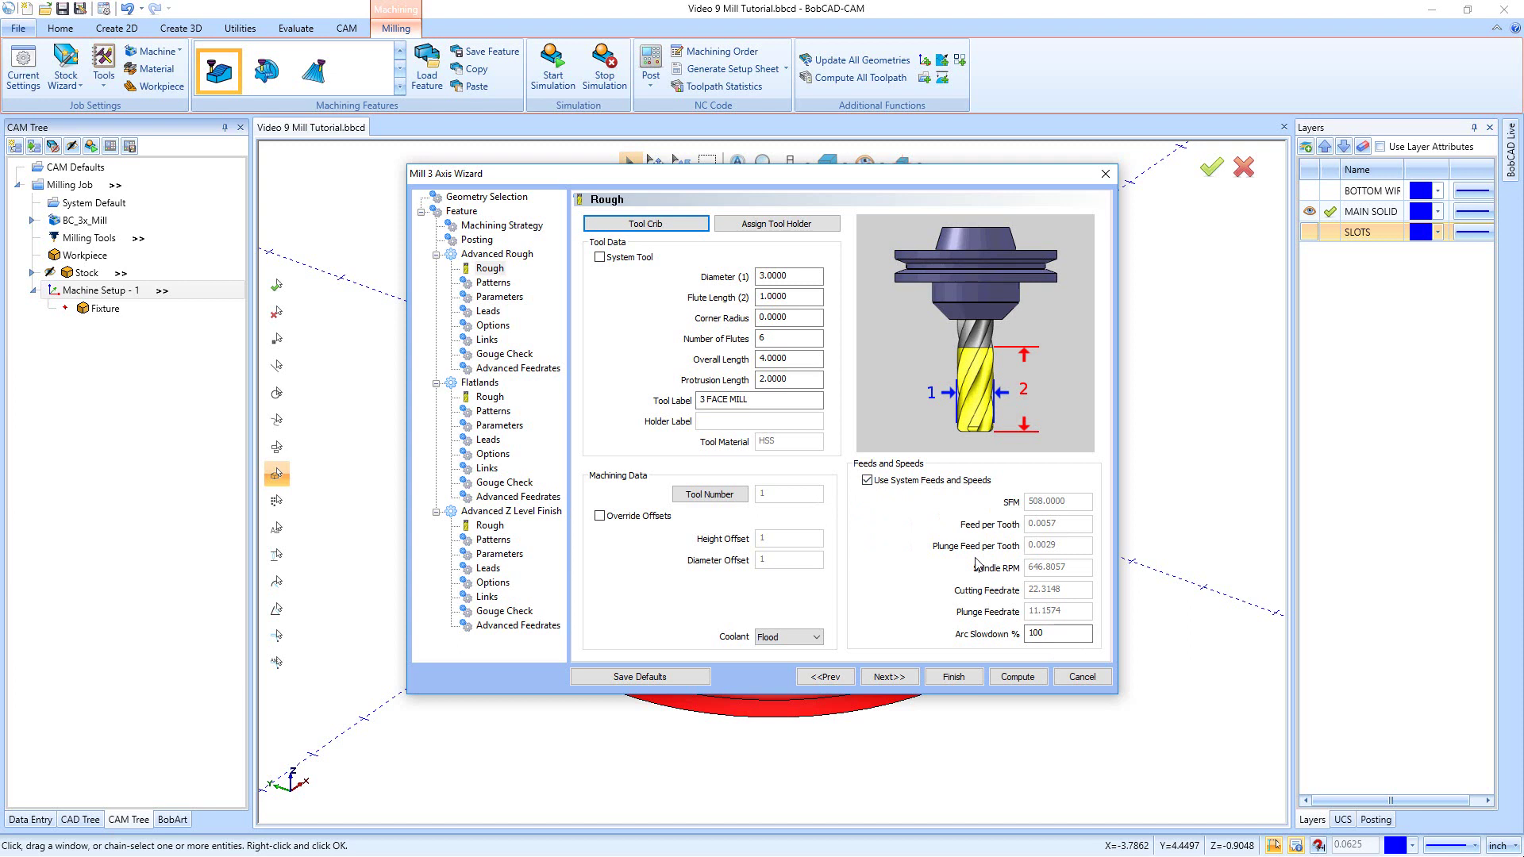
Keep the Offset Out cut pattern with the Zig method and Climb Mill direction for Advanced Rough
click(894, 679)
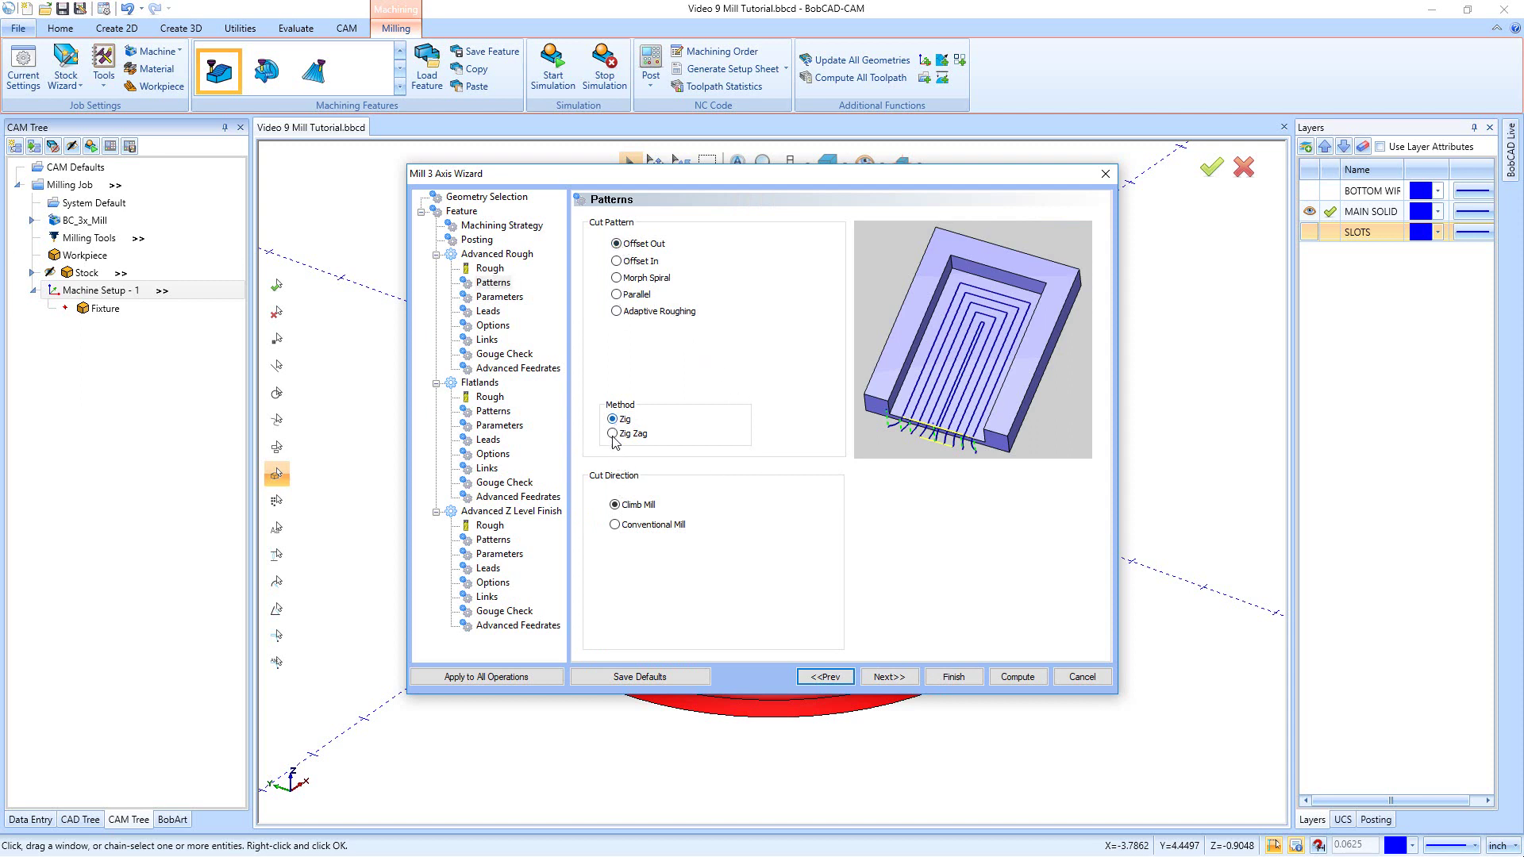
click(615, 507)
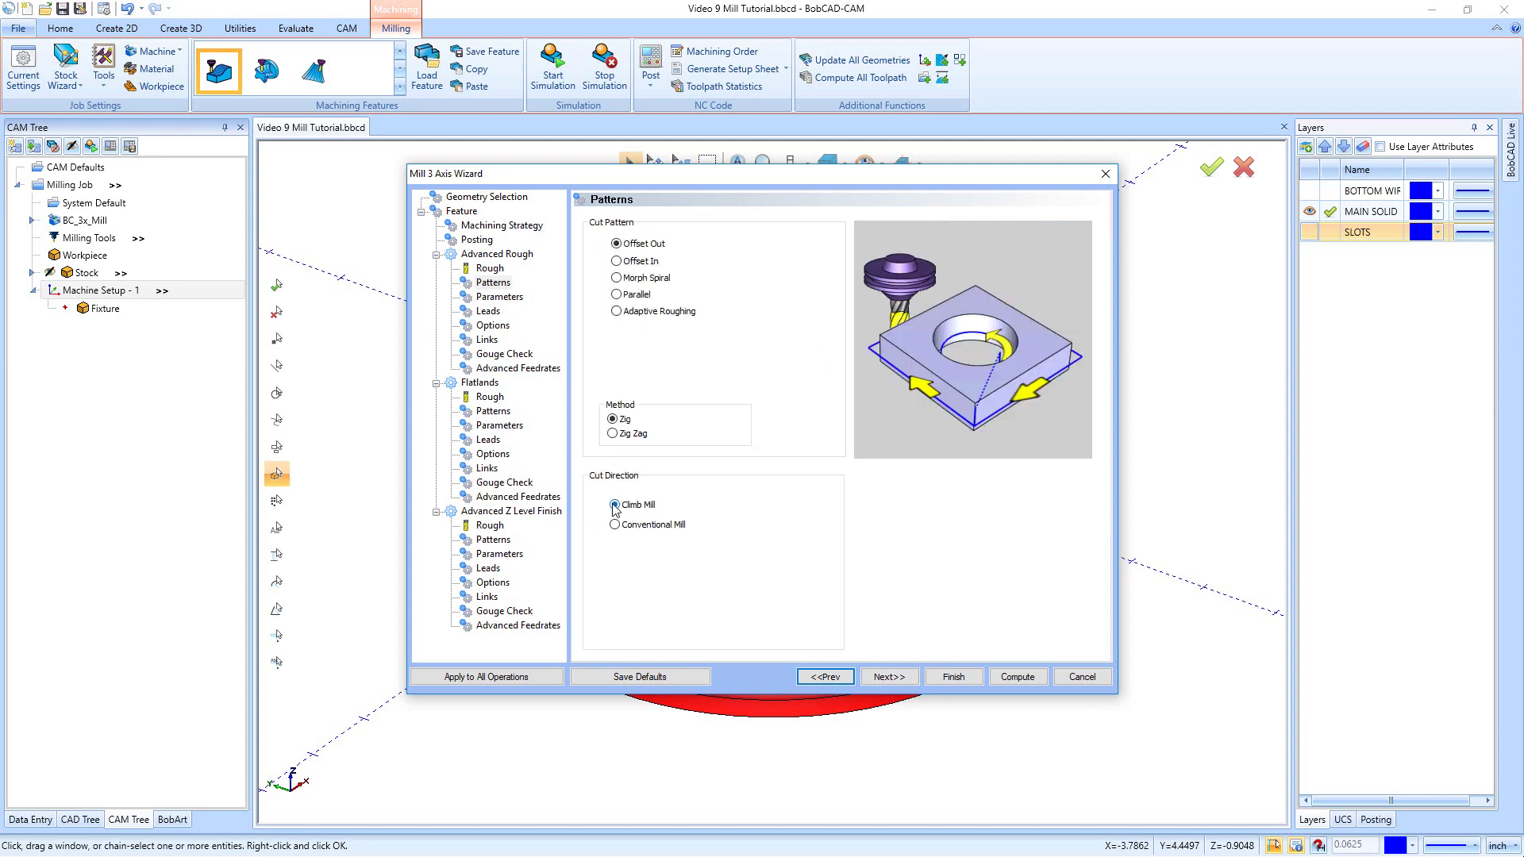
click(885, 676)
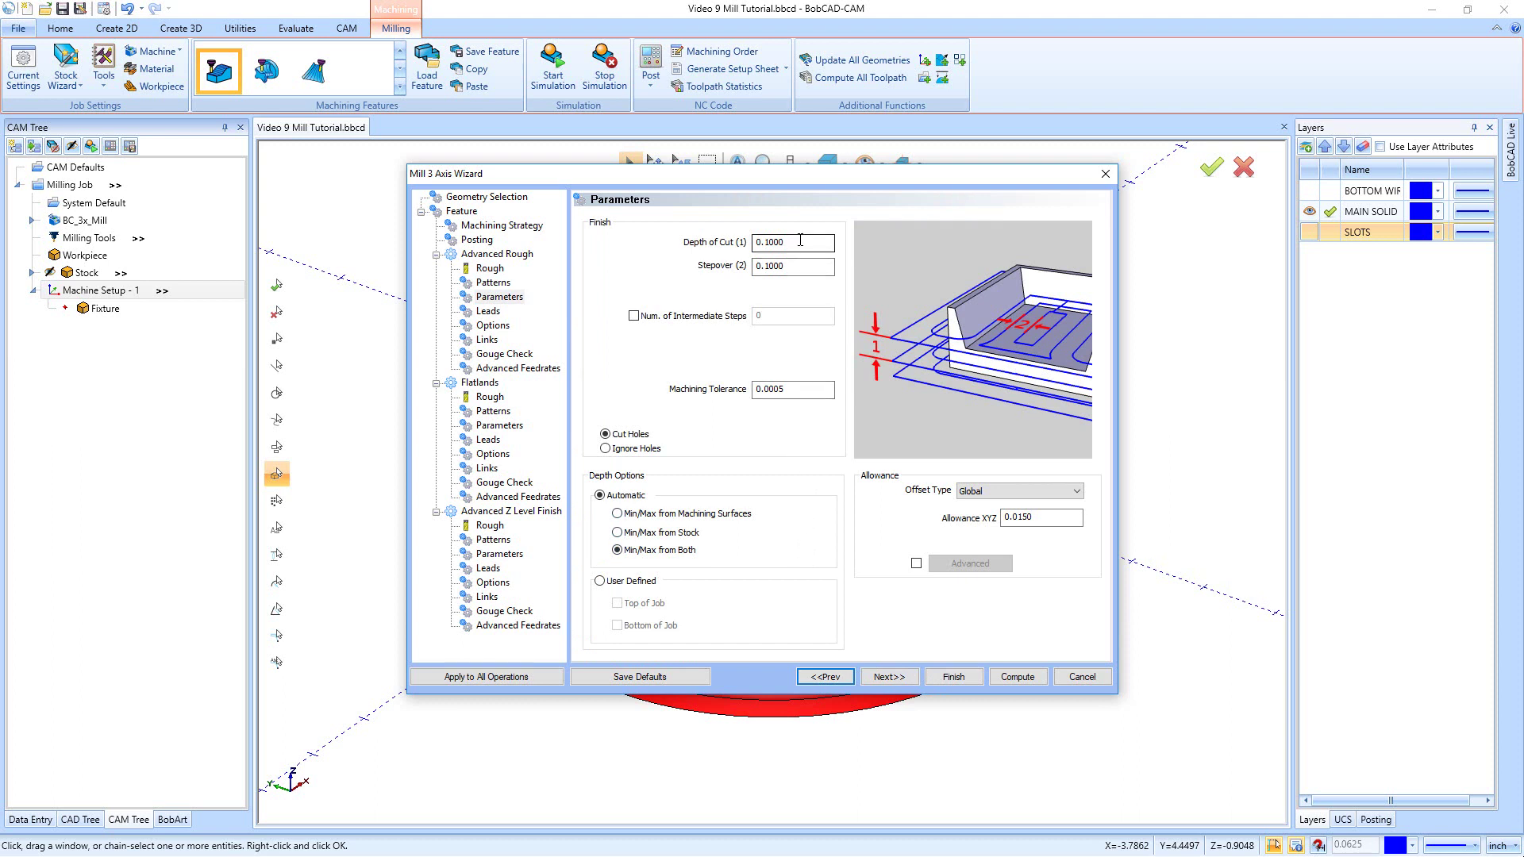
Set the Advanced Rough depth of cut to 0.15 and the stepover to 0.875
drag(803, 241, 755, 241)
text(.15)
click(798, 264)
drag(805, 260, 751, 265)
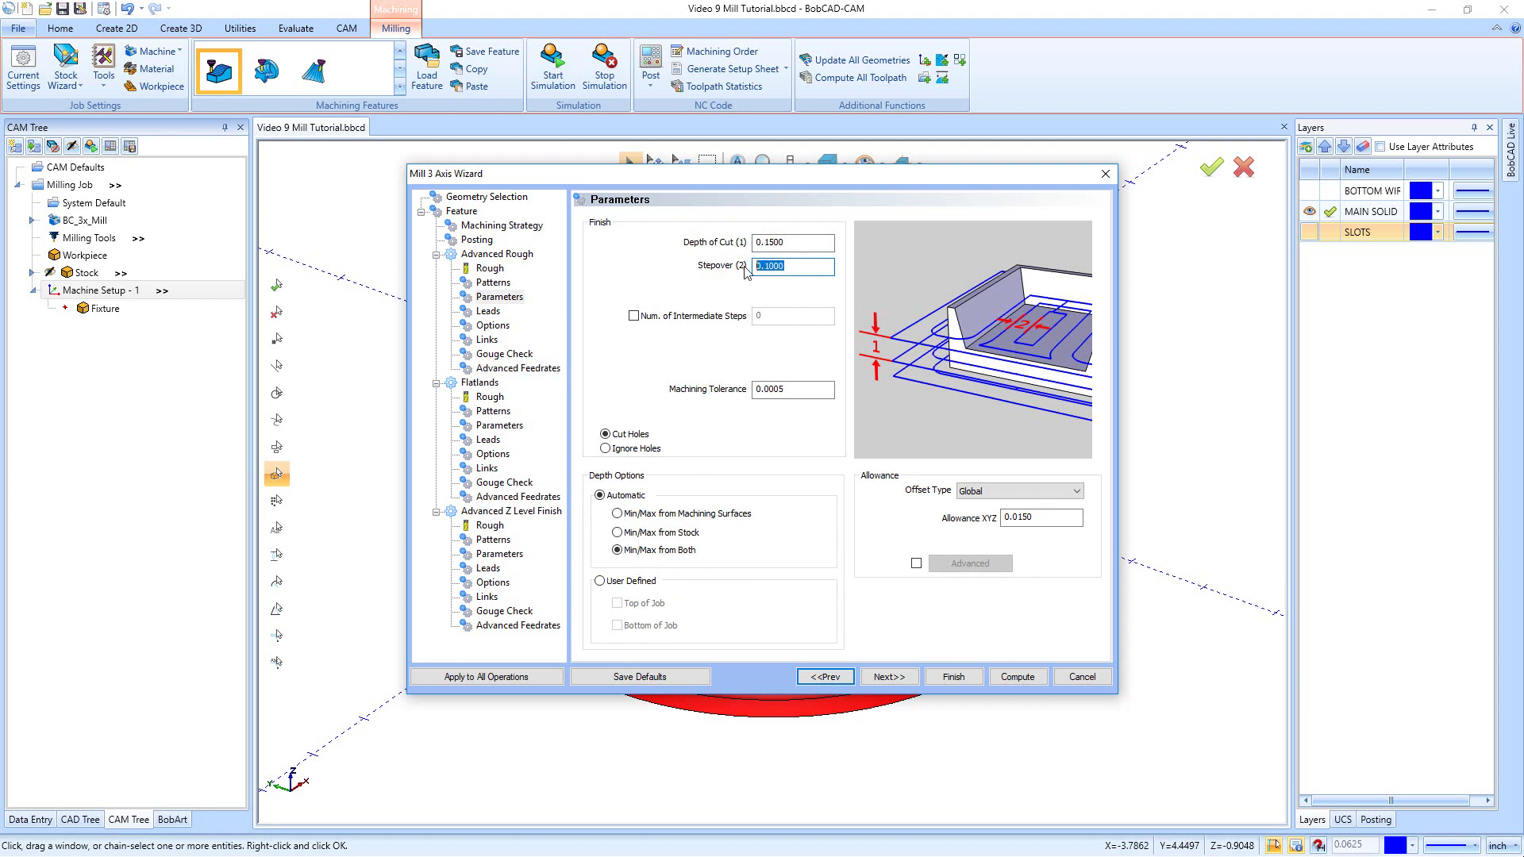
text(.875)
click(786, 248)
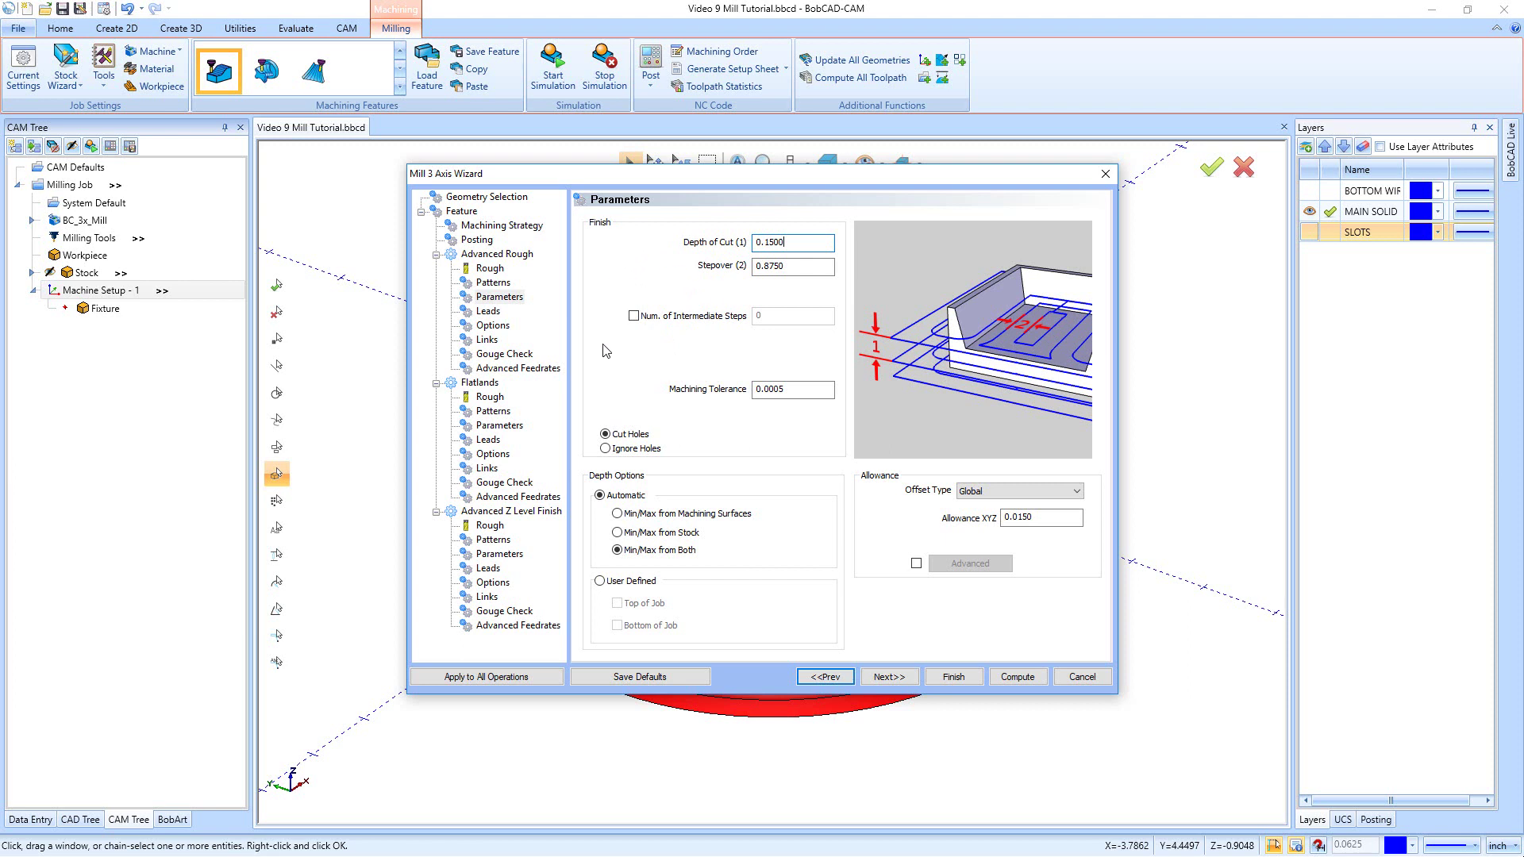
Enable 2 intermediate steps for Advanced Rough, keep the machining tolerance at 0.0005, and enter the global XYZ allowance
click(634, 316)
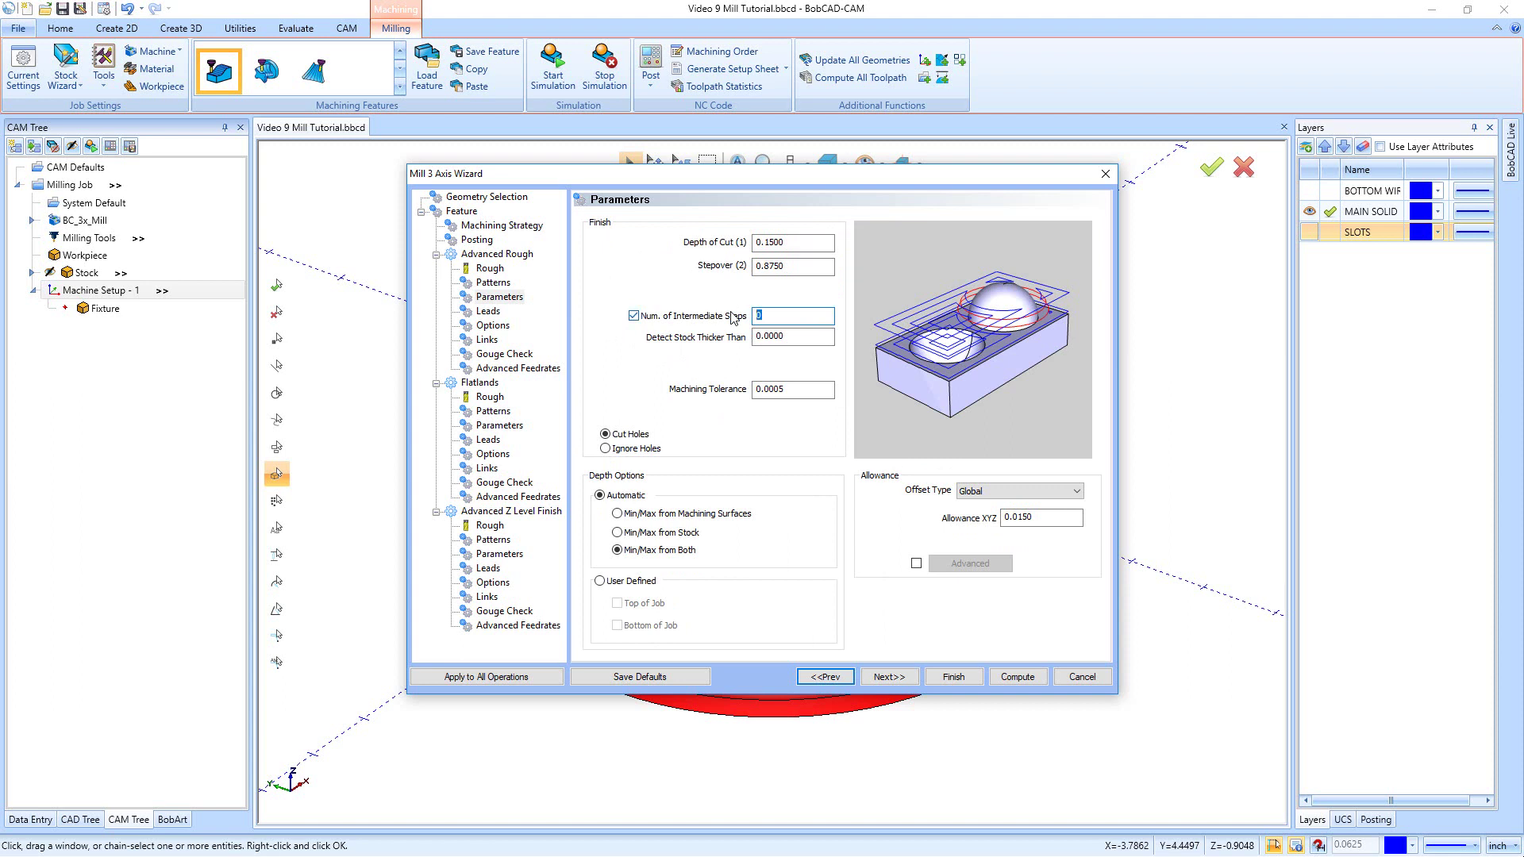
key(Tab)
key(Tab)
click(789, 394)
drag(800, 389, 741, 393)
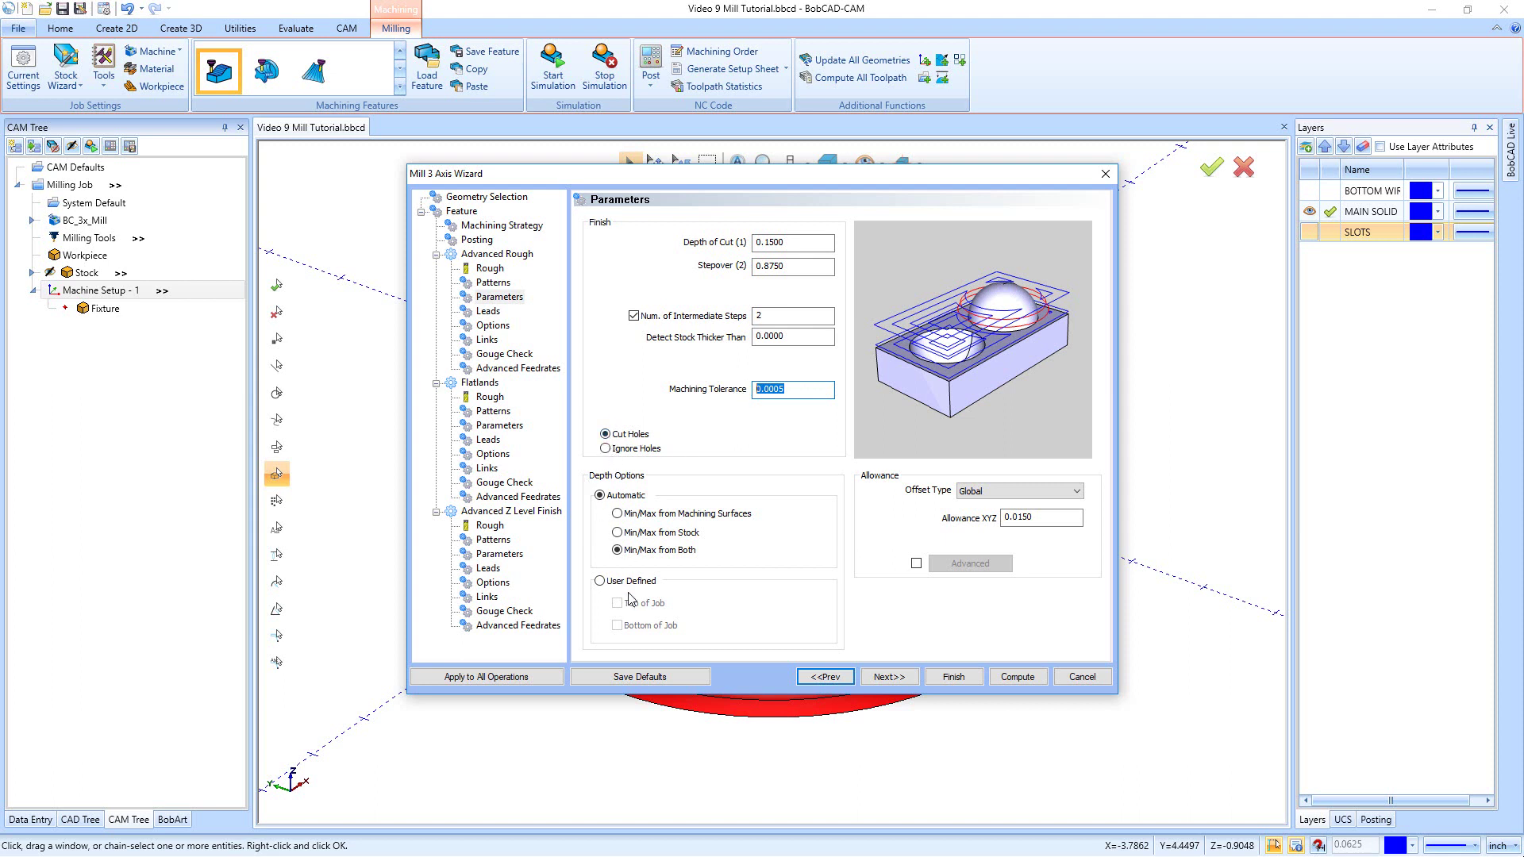
click(1043, 516)
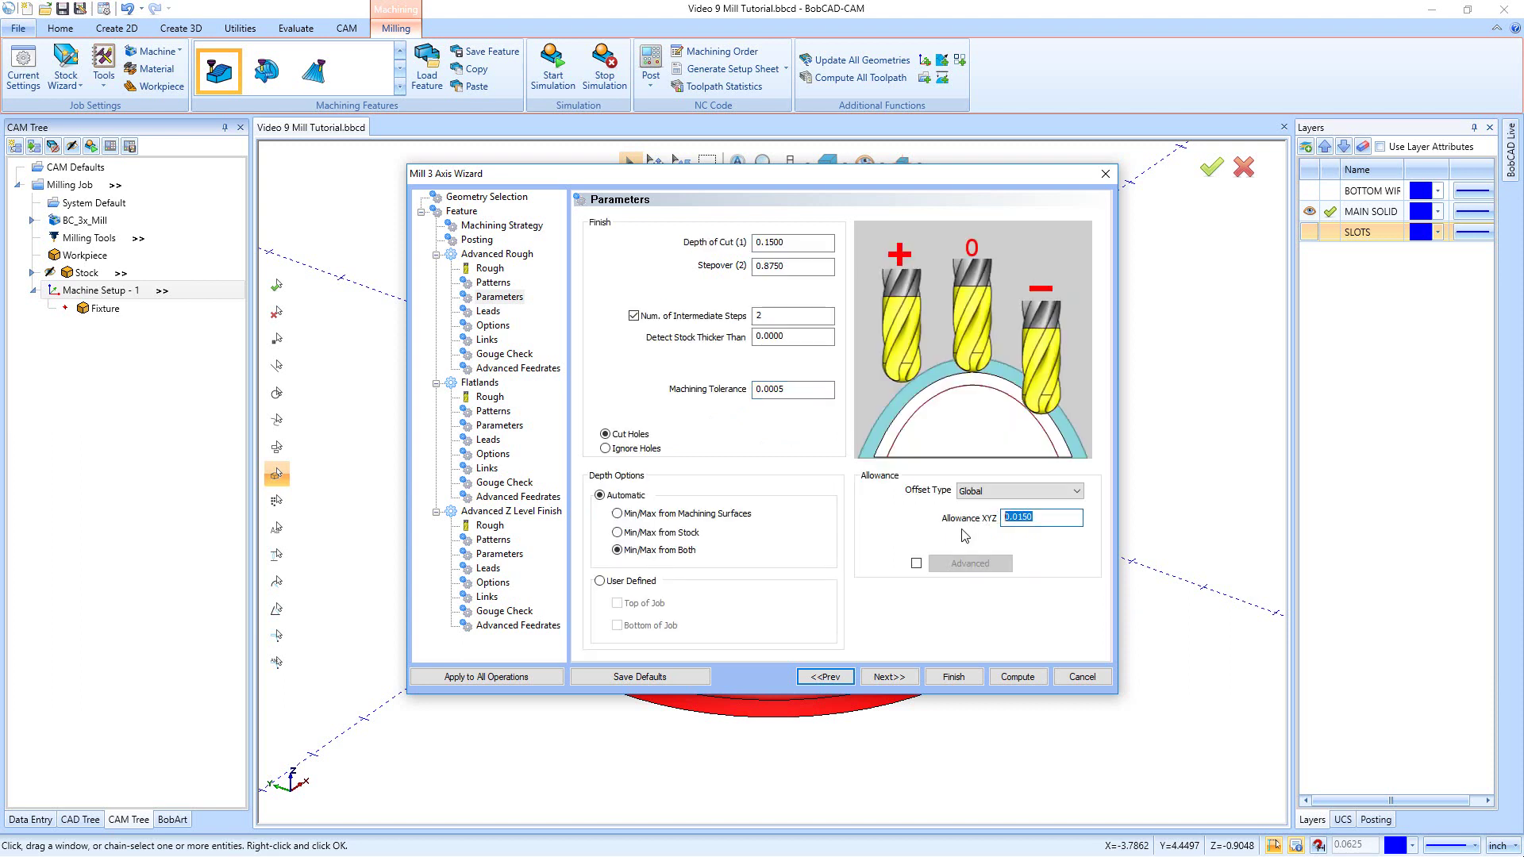
text(.)
click(889, 677)
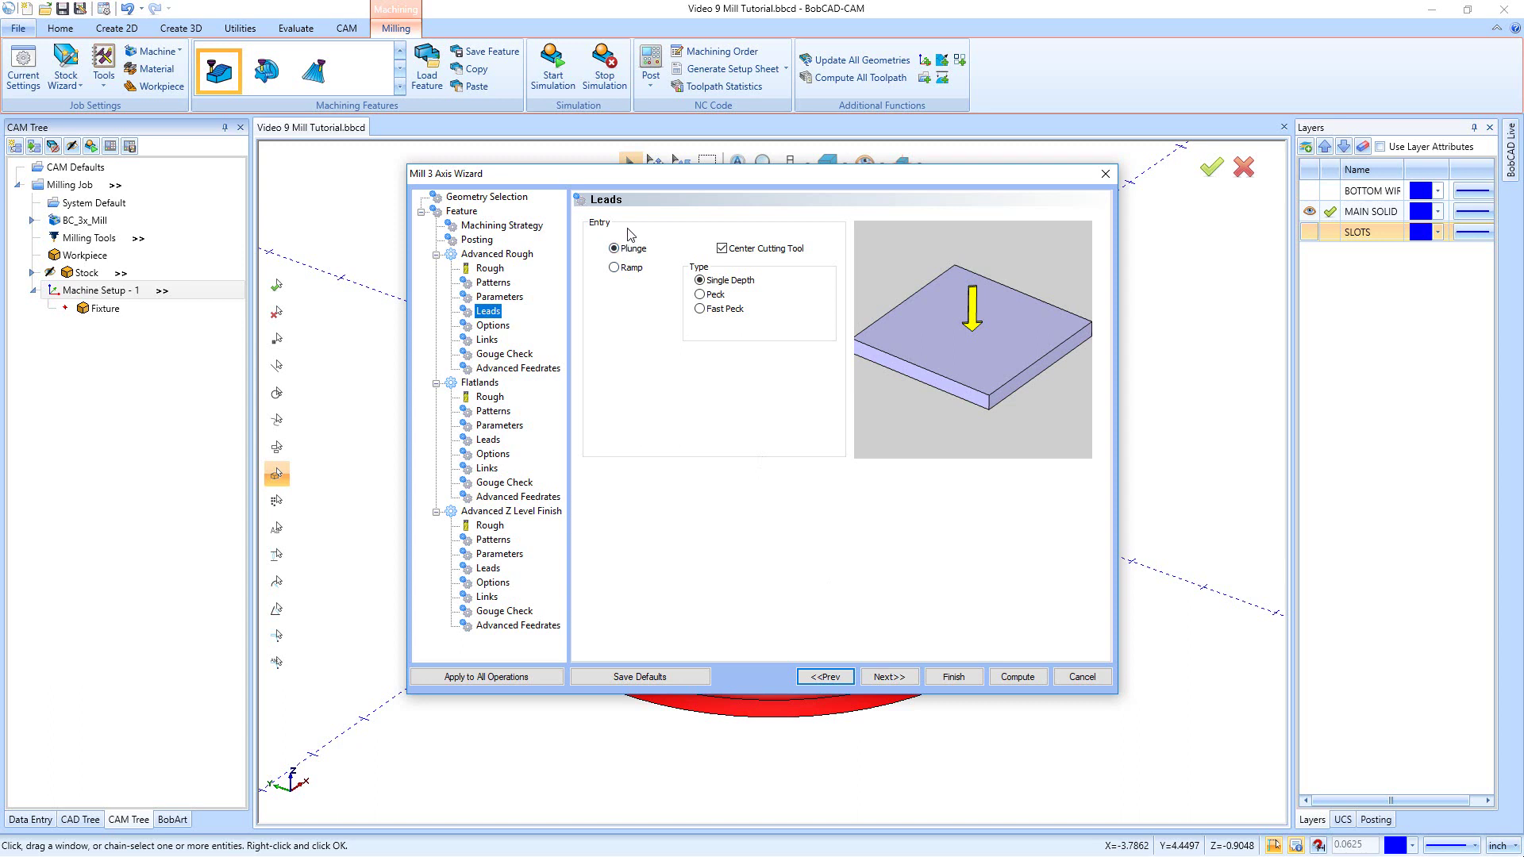
Keep the Plunge entry and enable Machine Flatlands in the Advanced Rough options
click(889, 677)
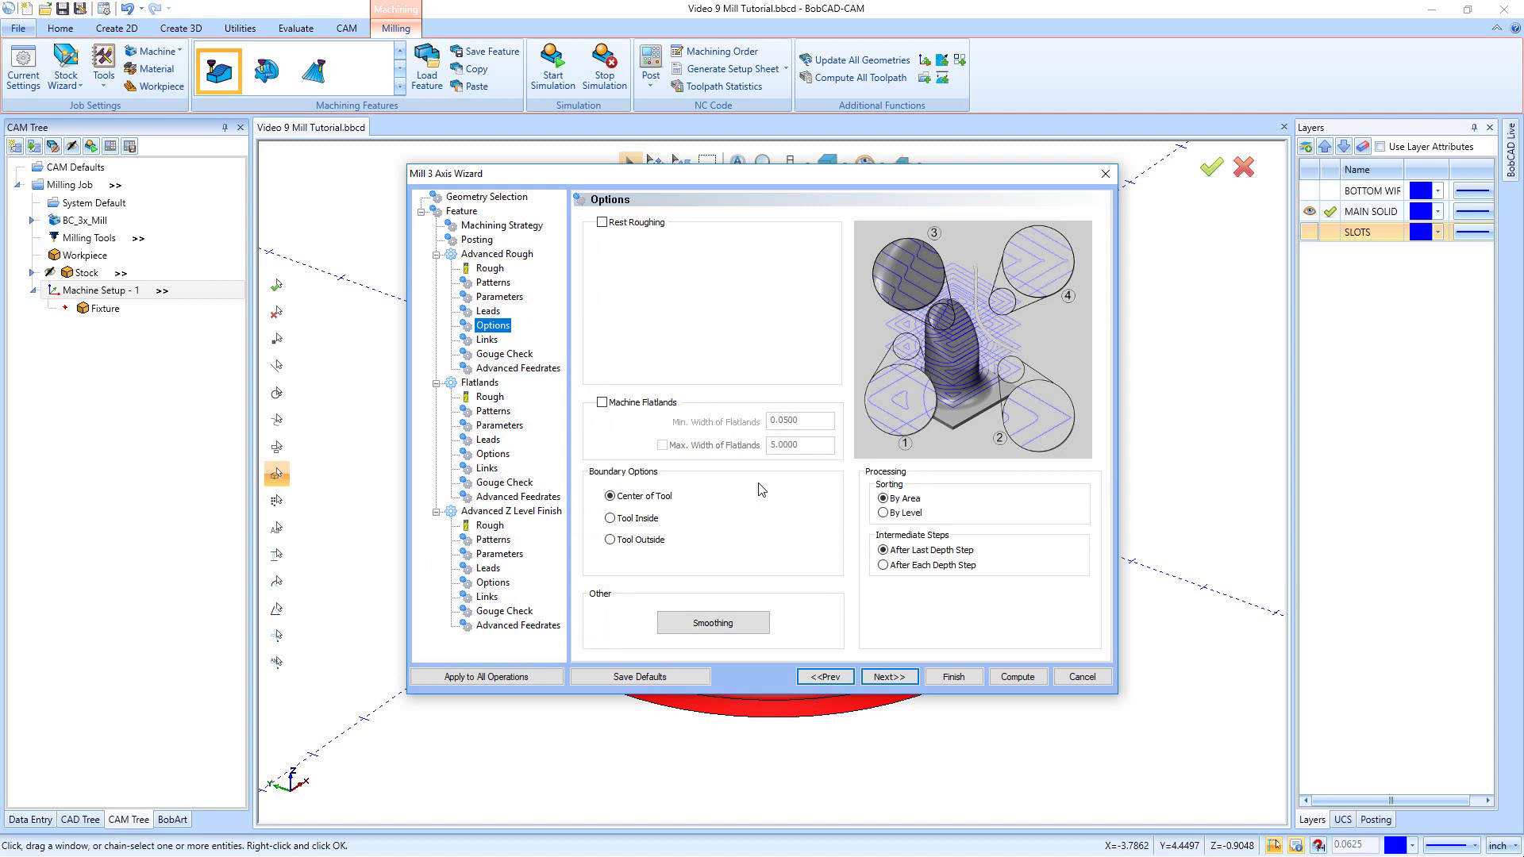
click(602, 403)
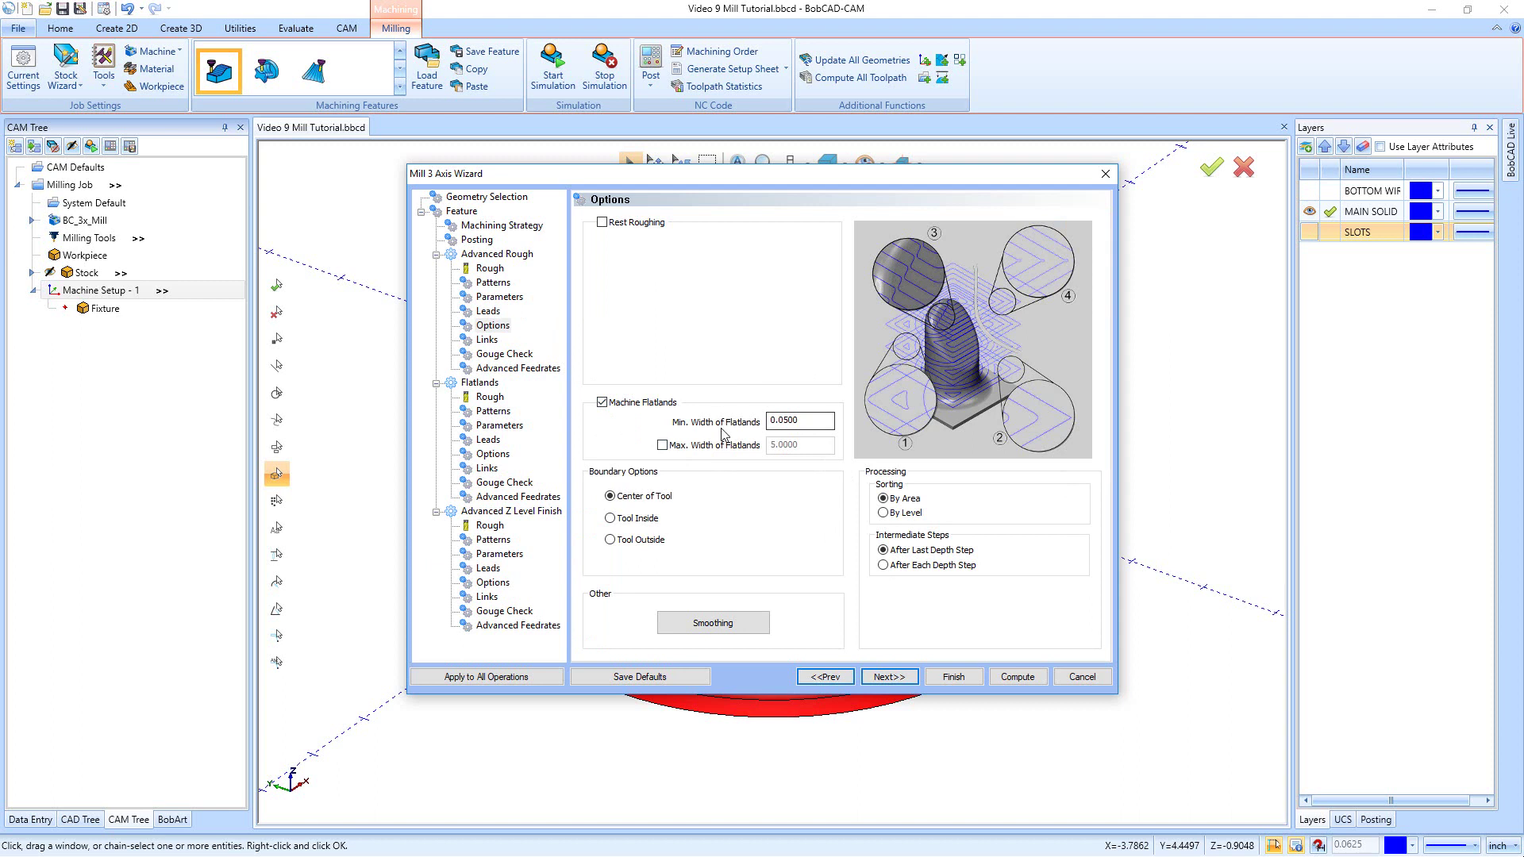
click(882, 676)
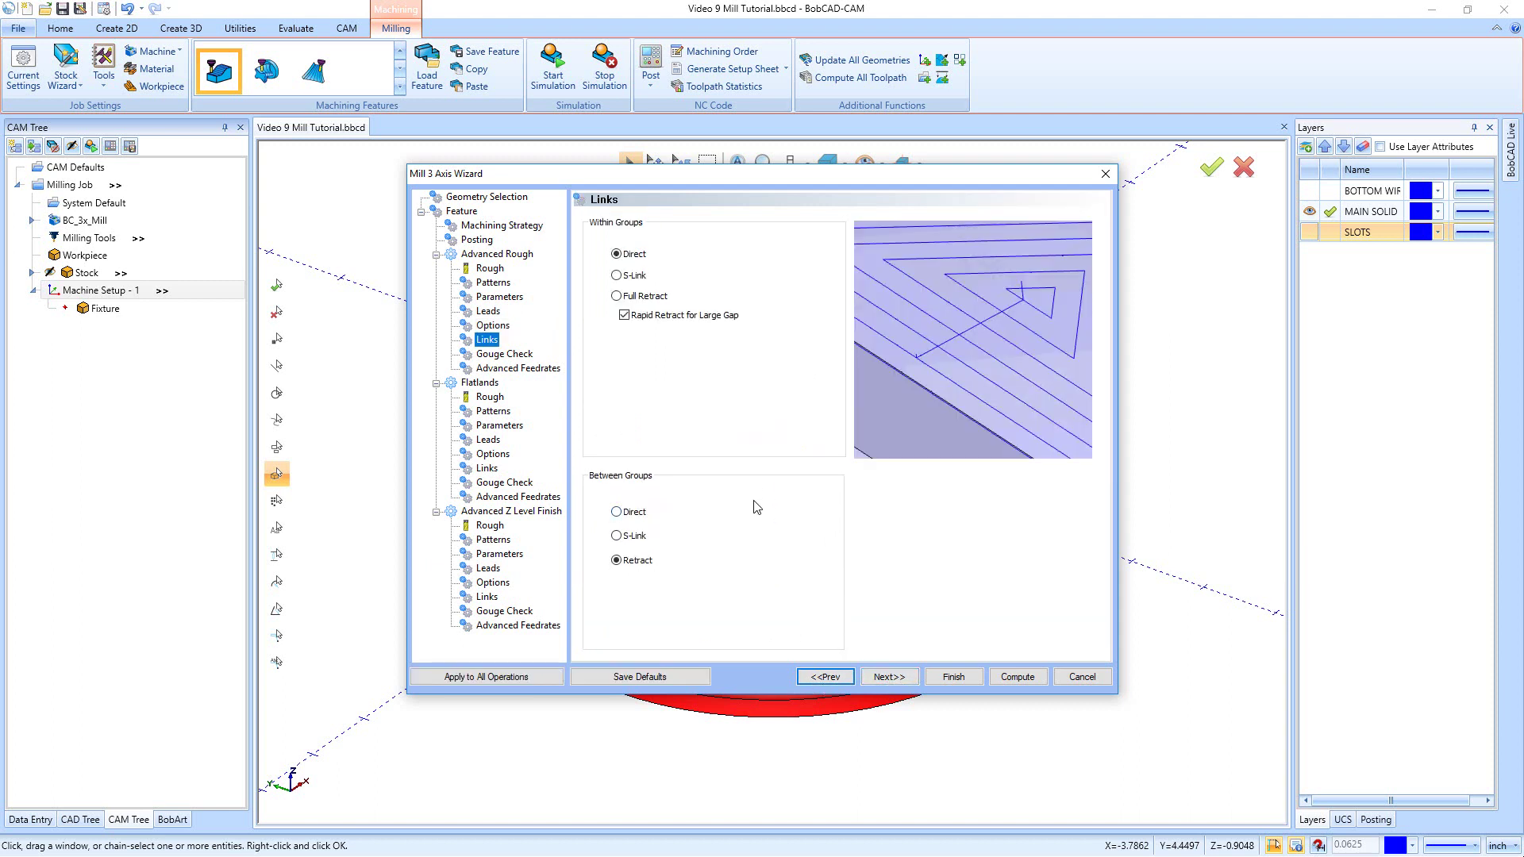
Set the Advanced Rough links to Direct within and between groups, keeping the default gouge check and advanced feedrates
click(617, 255)
click(616, 513)
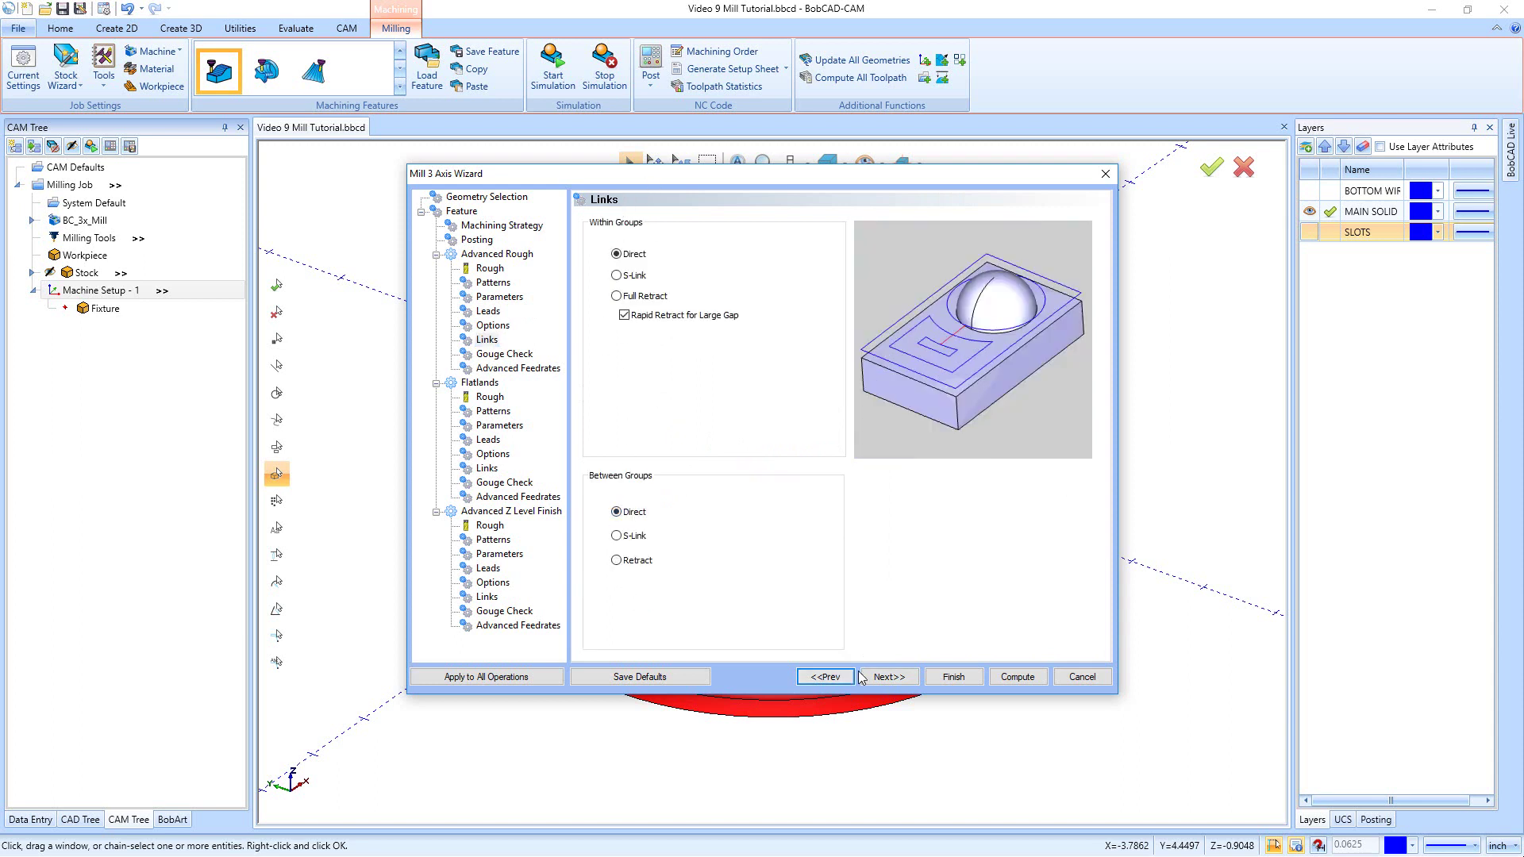
click(883, 676)
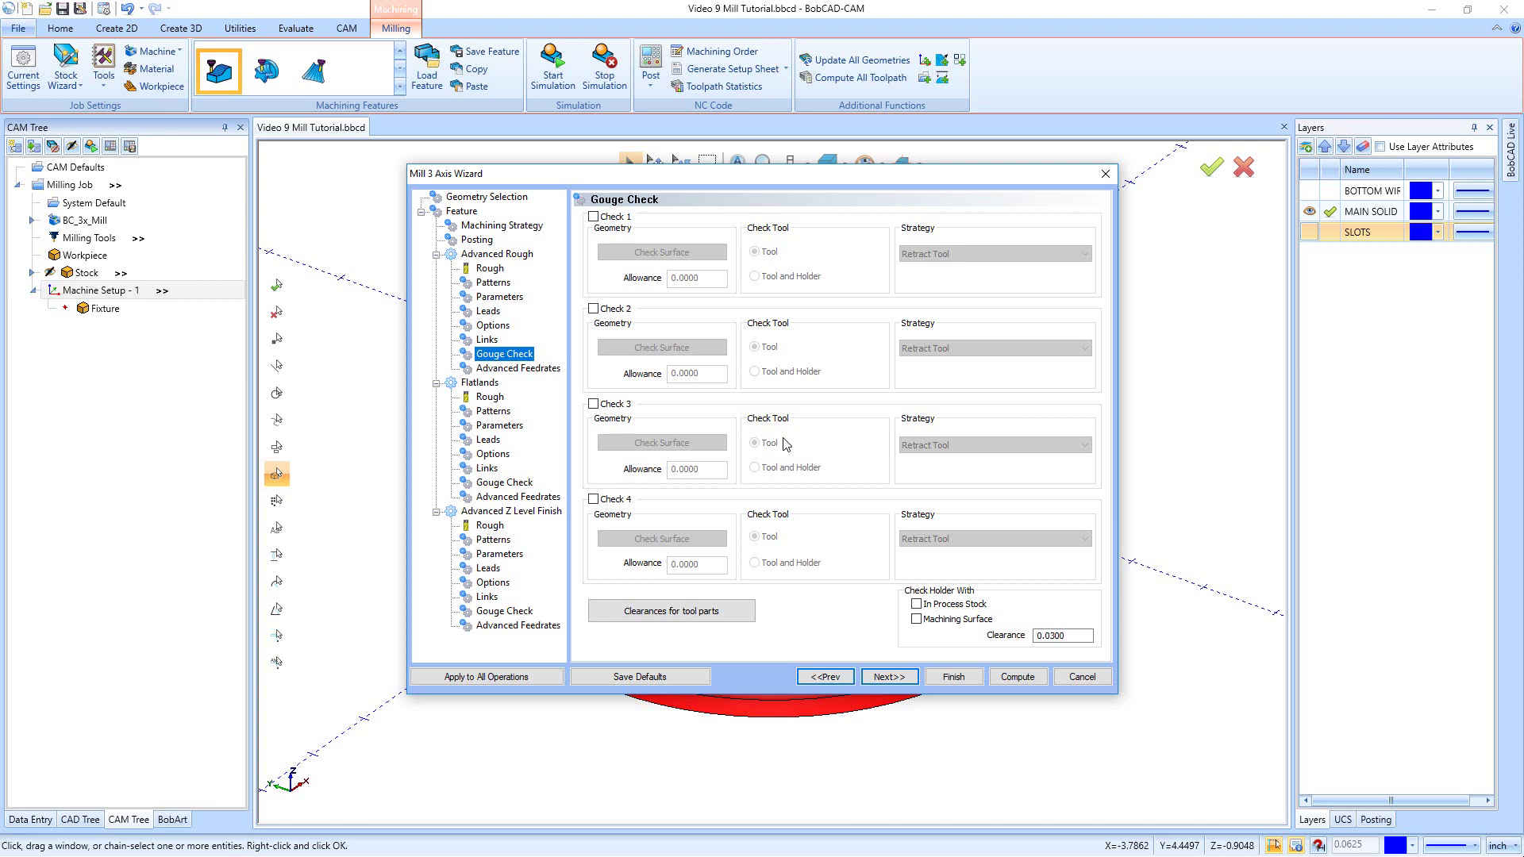
click(900, 681)
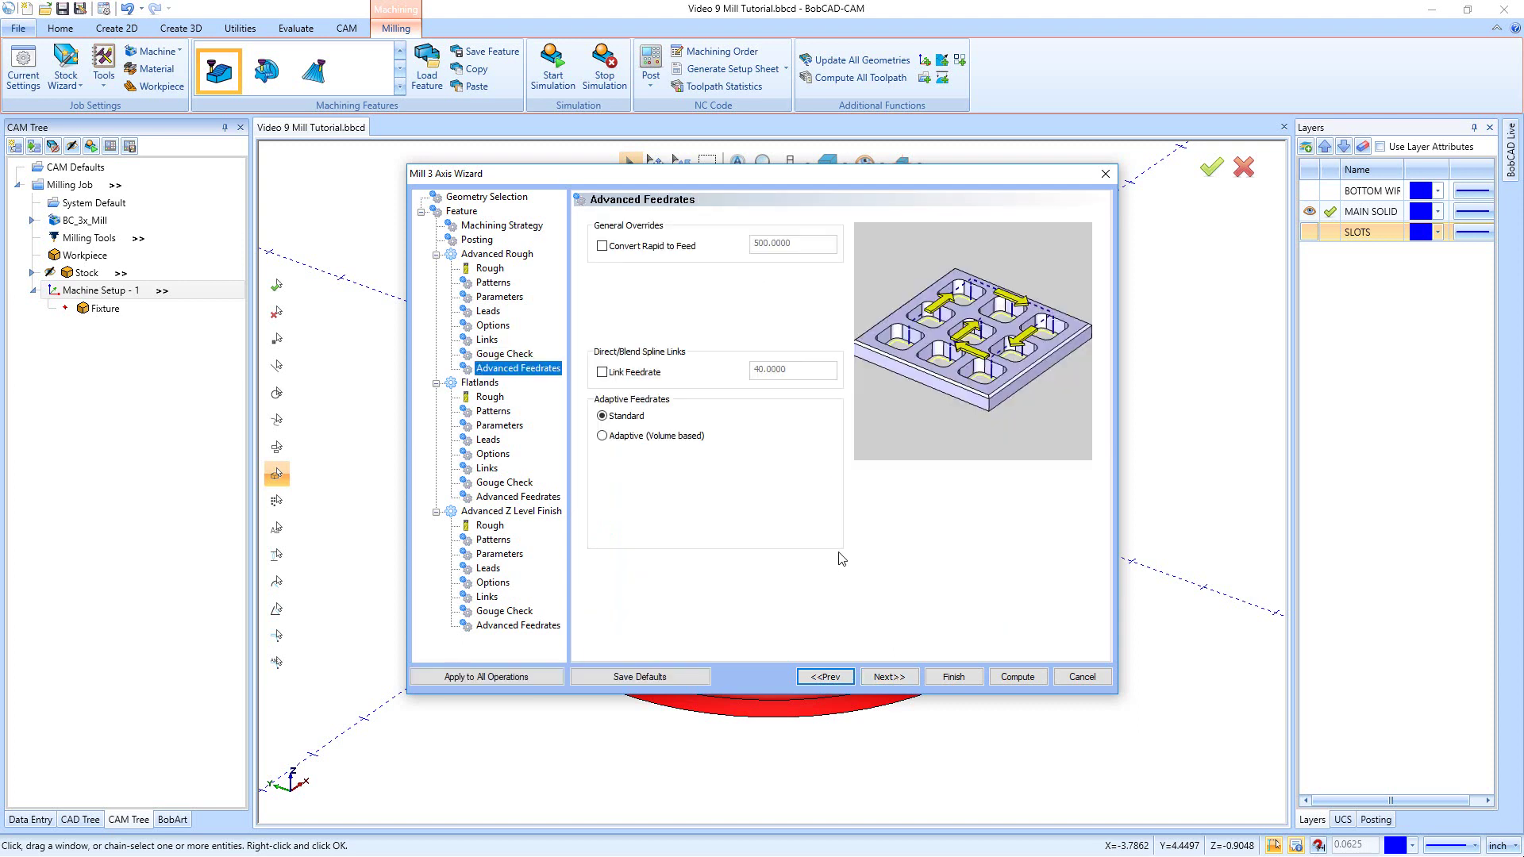
click(887, 676)
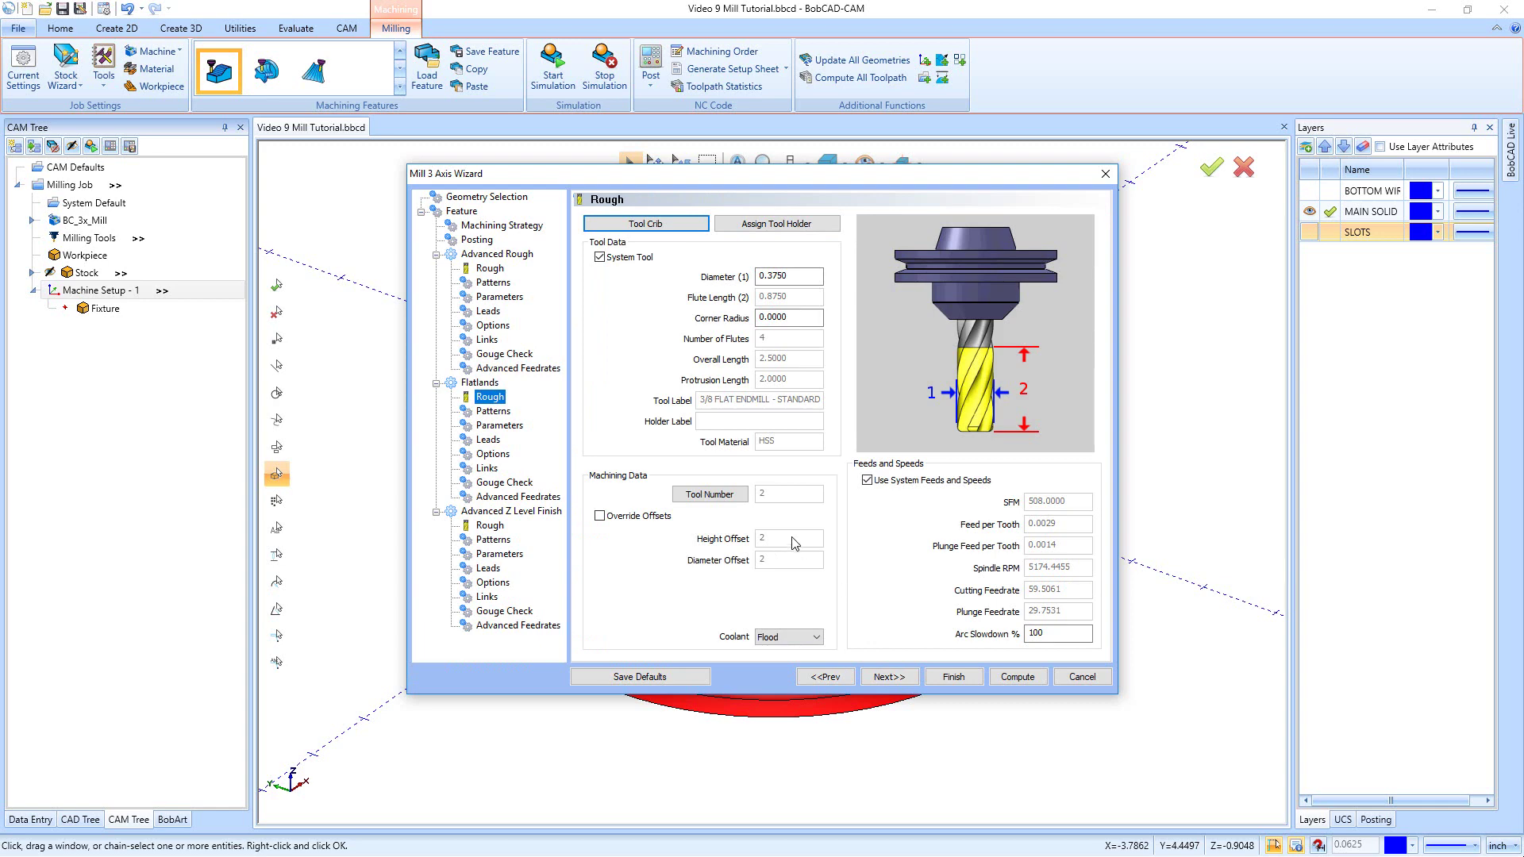
Assign the 3 FACE MILL from the tool crib to the Flatlands operation
click(671, 224)
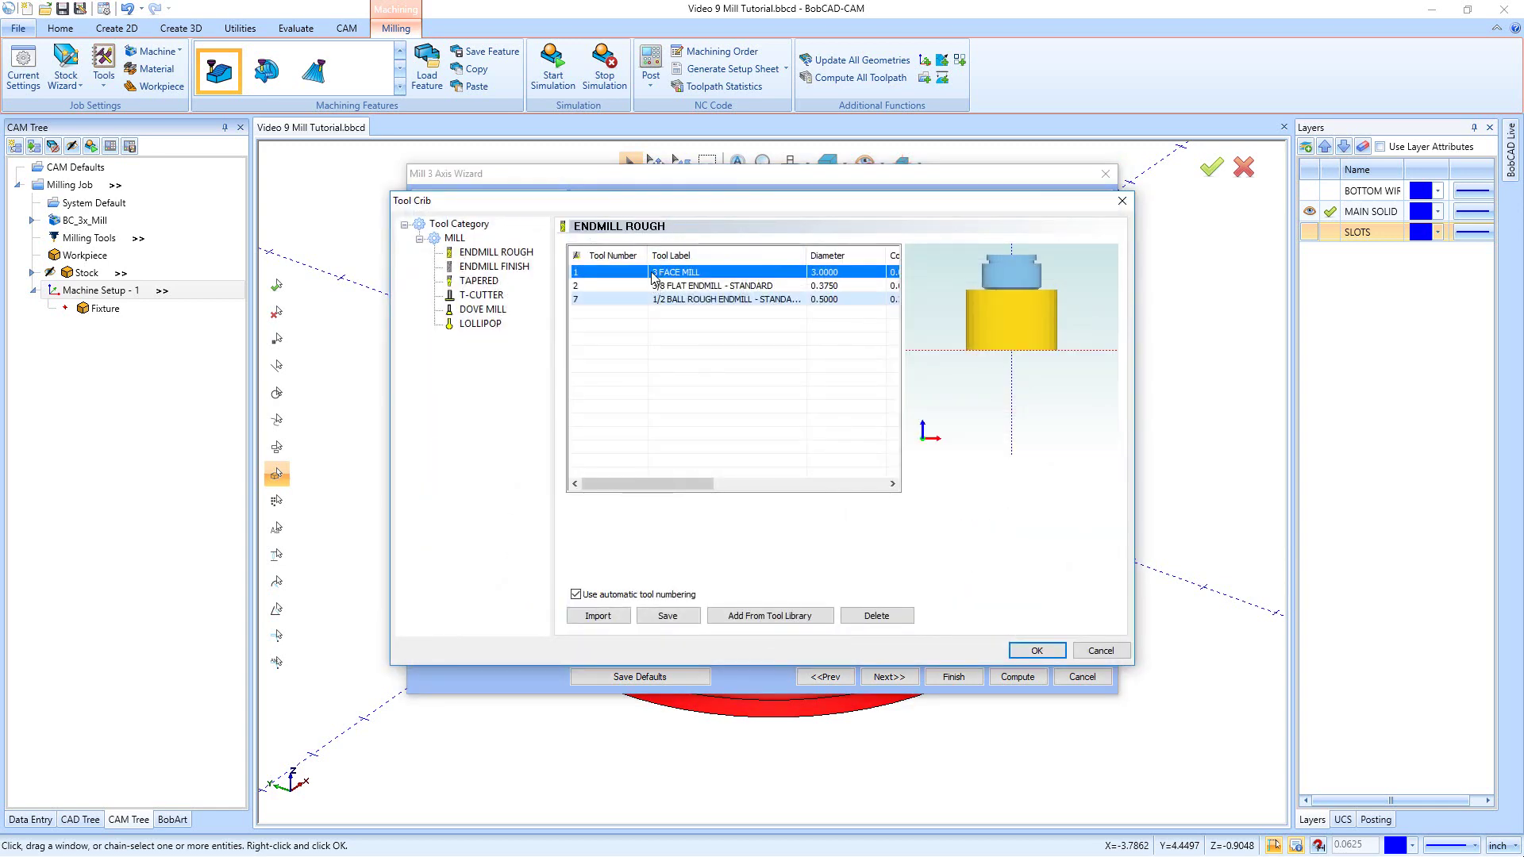
click(1037, 651)
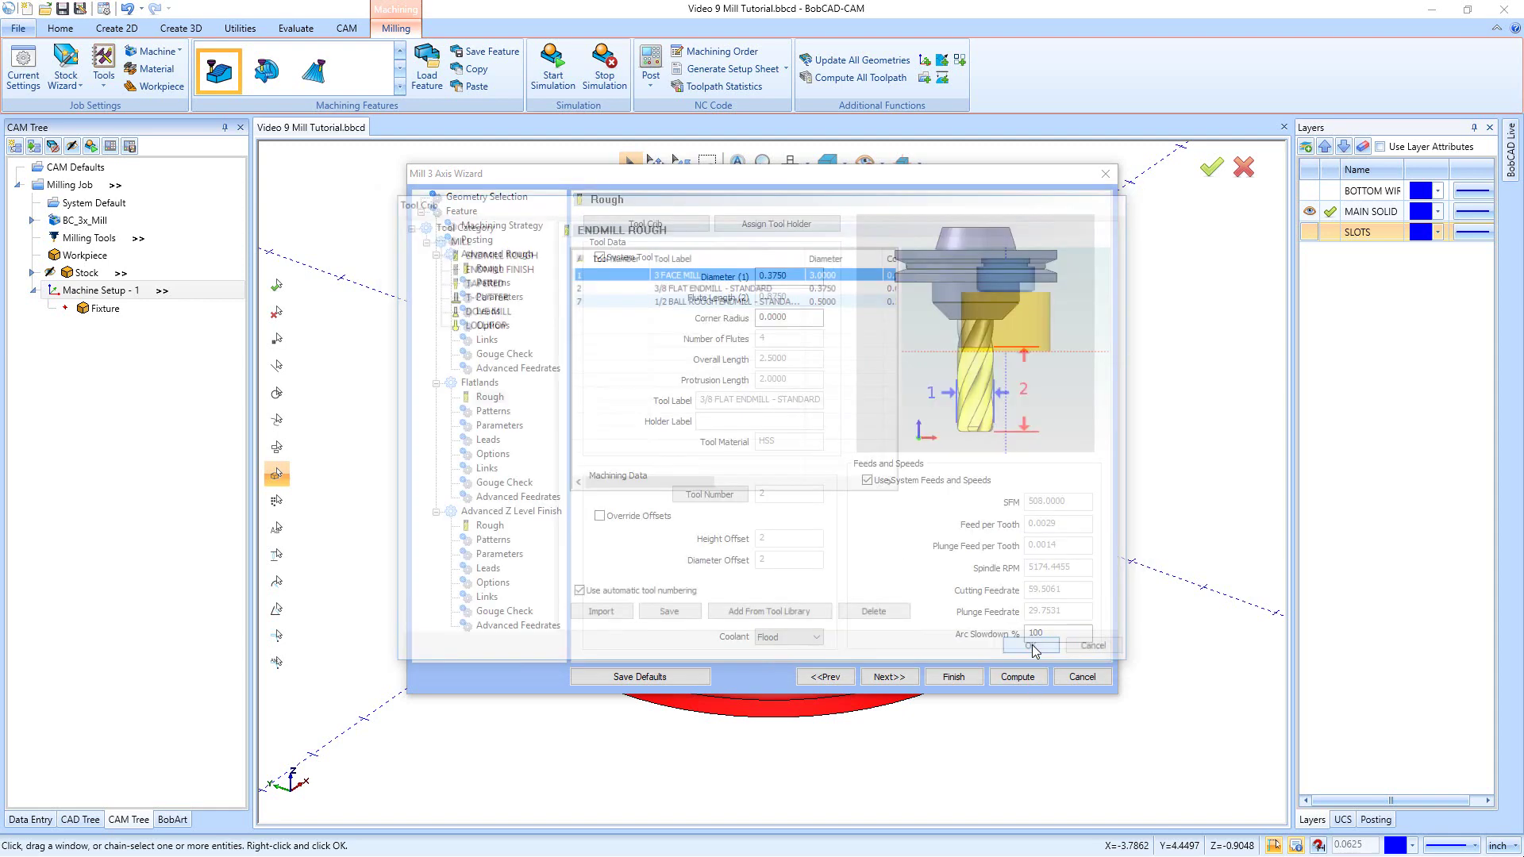
click(889, 677)
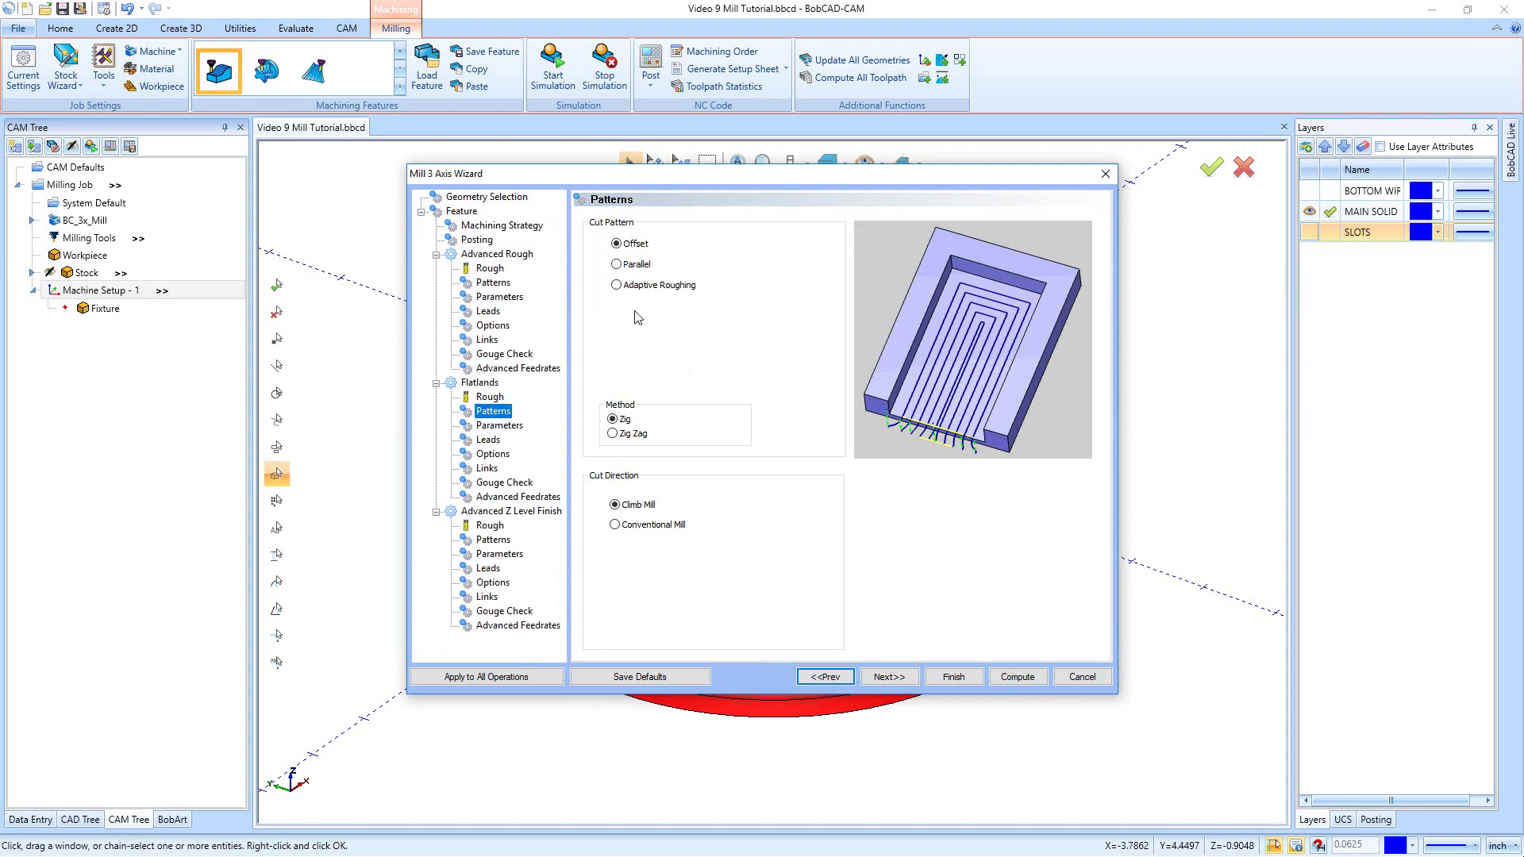
Set the Flatlands cut pattern to Parallel and its stepover to 0.75, keeping the 0.05 minimum flatland width and 0.0005 tolerance
click(617, 265)
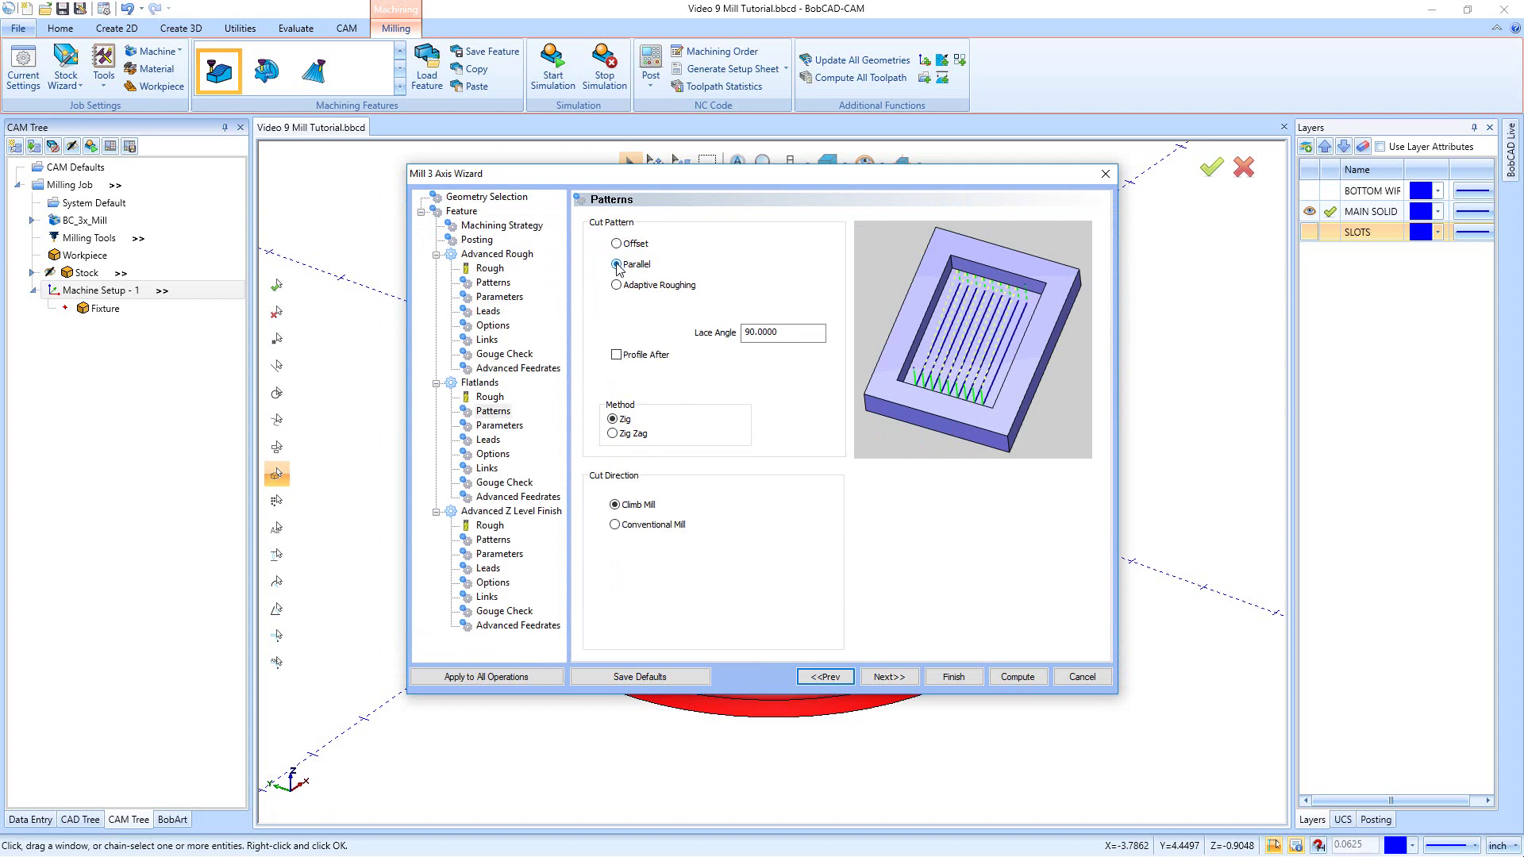
click(890, 677)
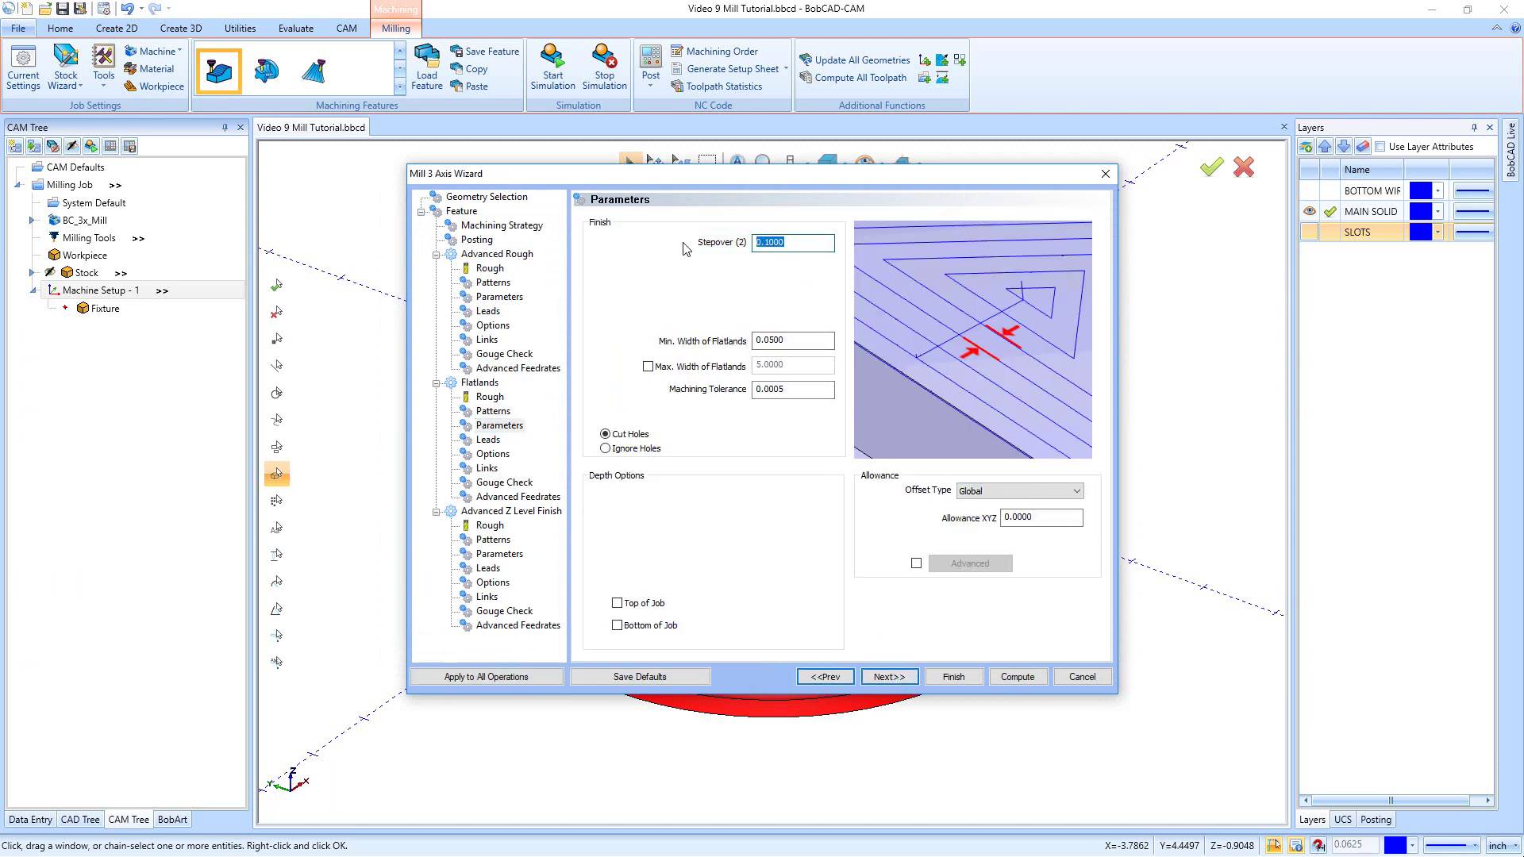
text(.75)
click(796, 339)
double_click(797, 340)
click(802, 388)
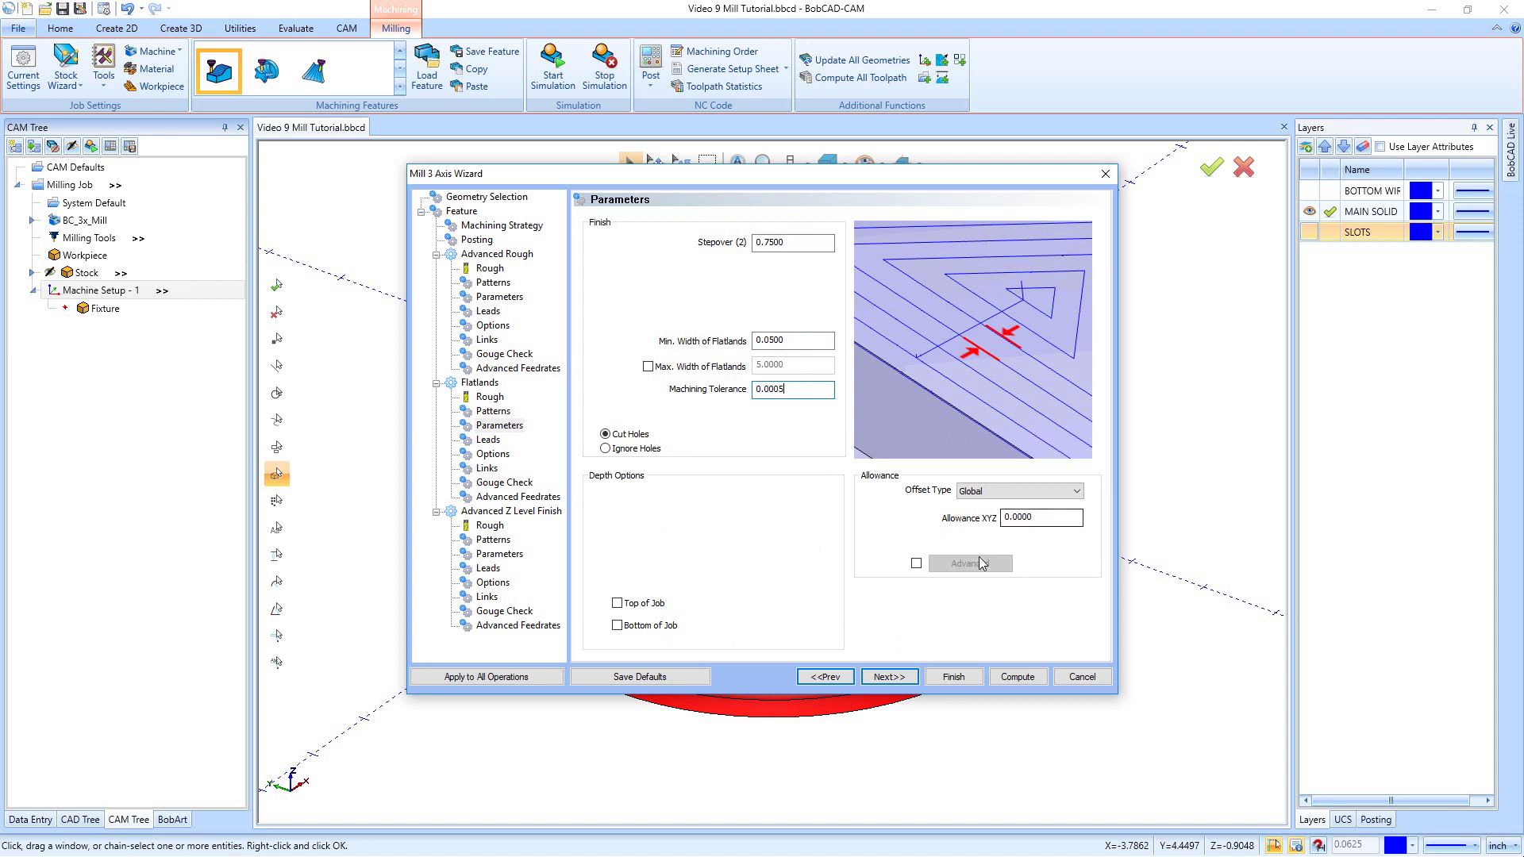
click(891, 677)
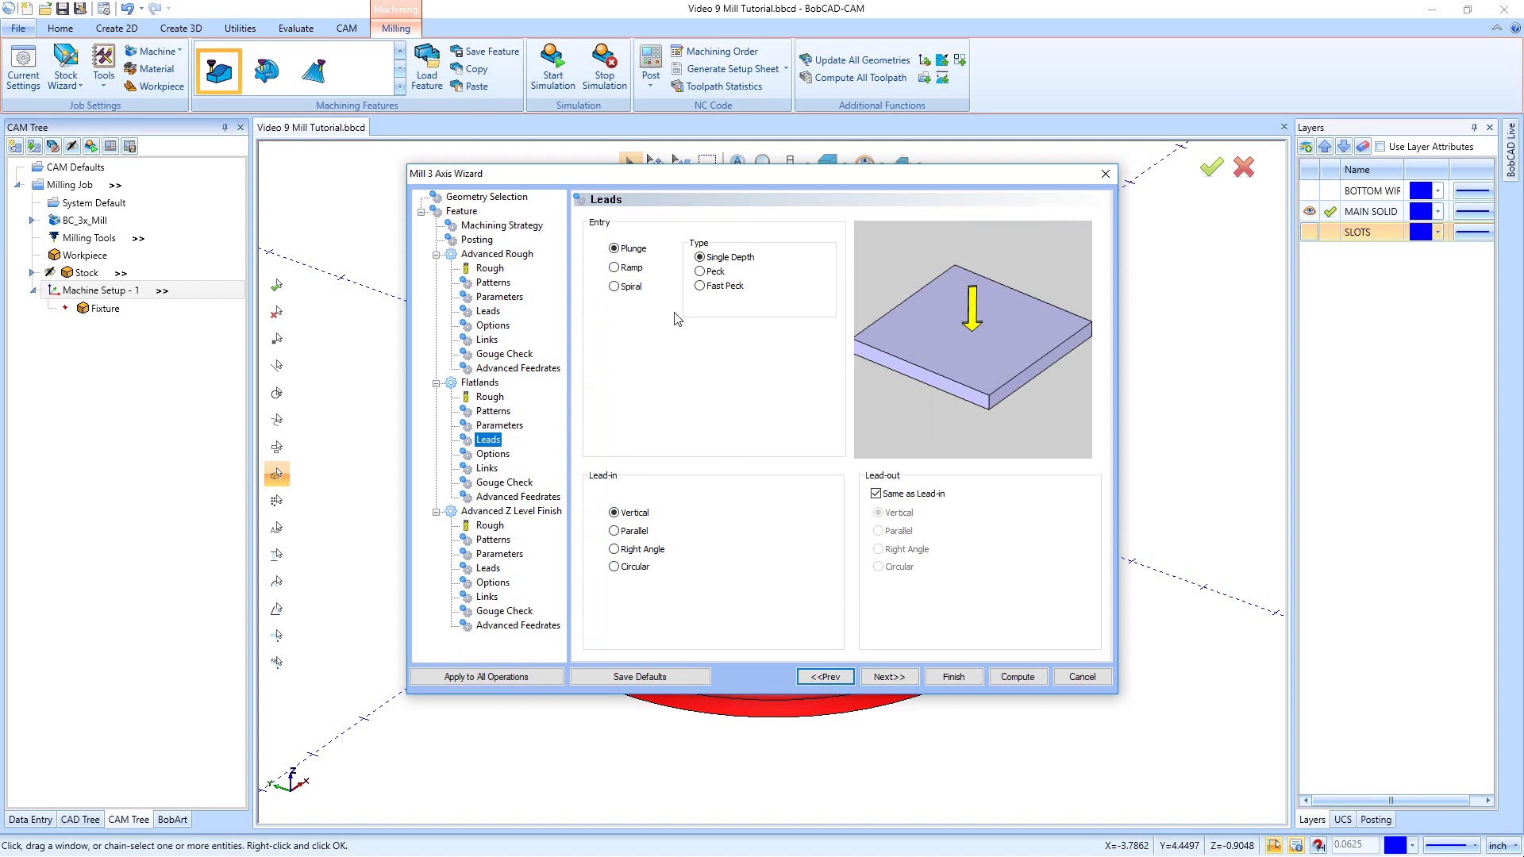
Give Flatlands a Circular lead-in with a radius of 1.6 and keep its default boundary options
click(615, 567)
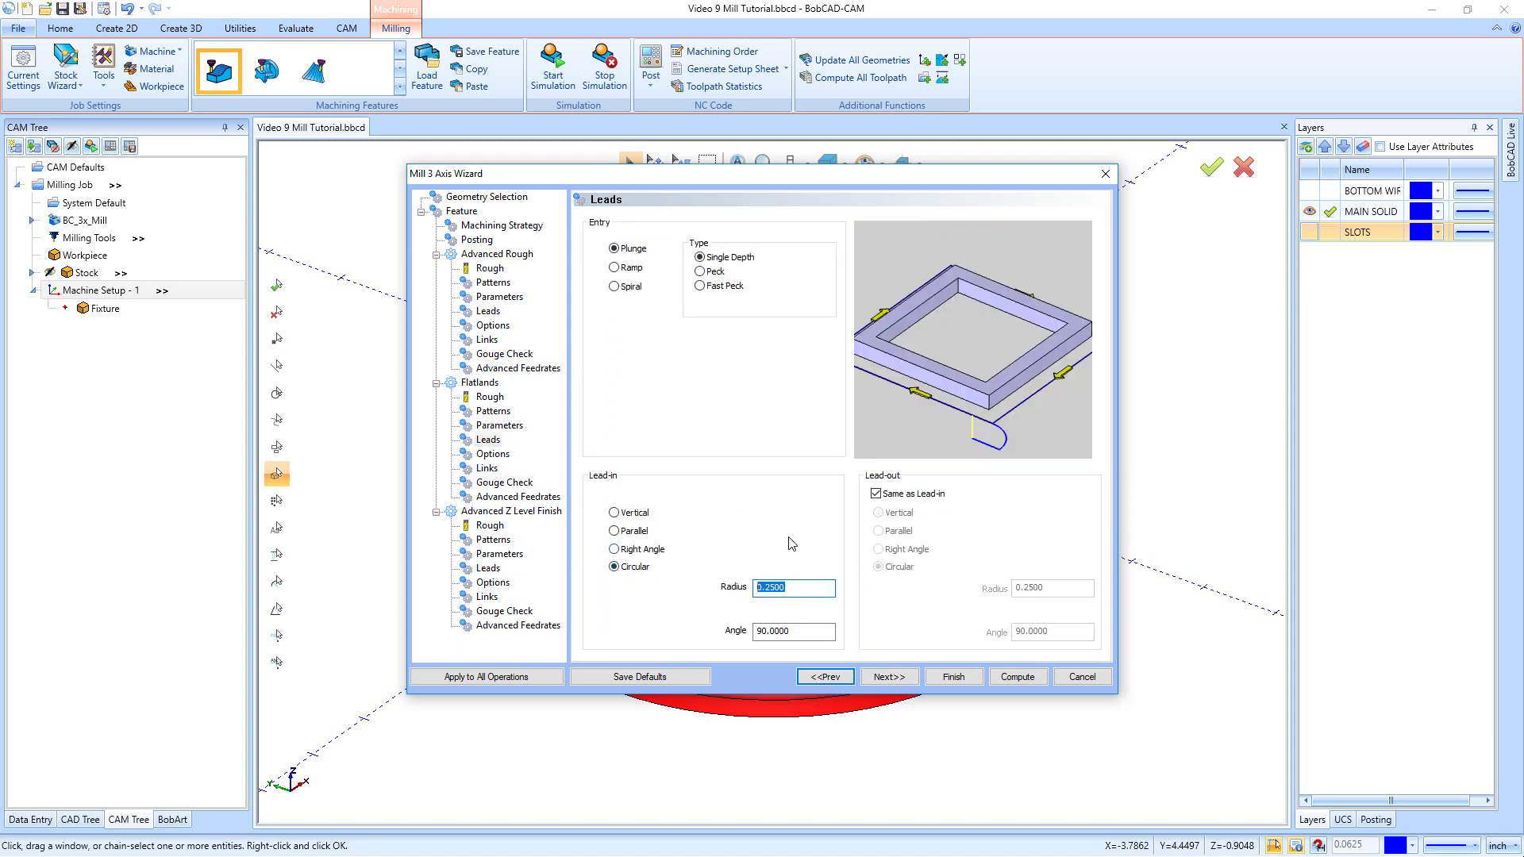
text(1.6)
click(887, 678)
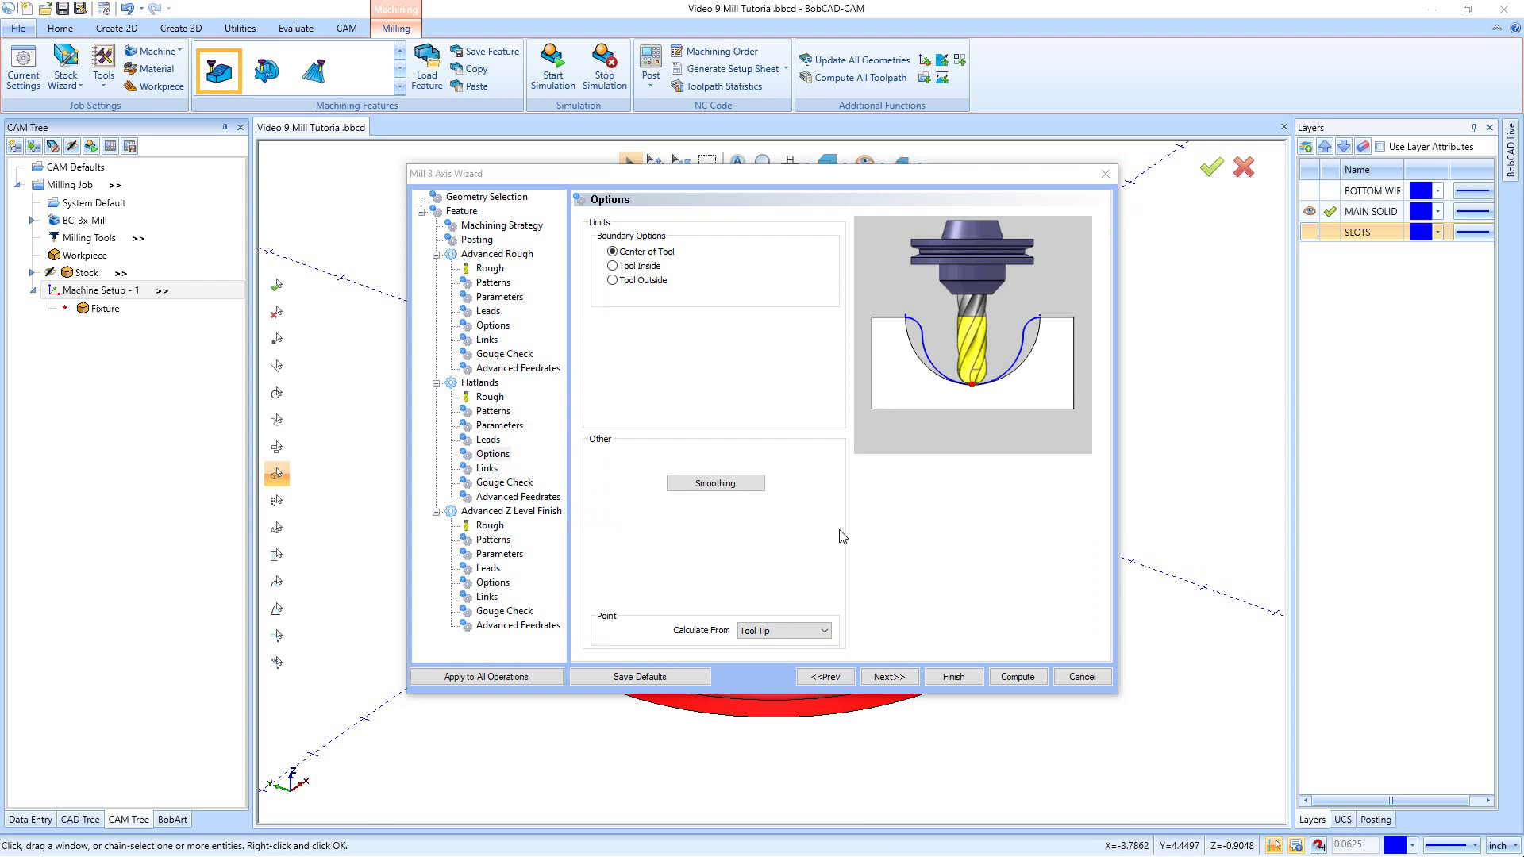
click(889, 677)
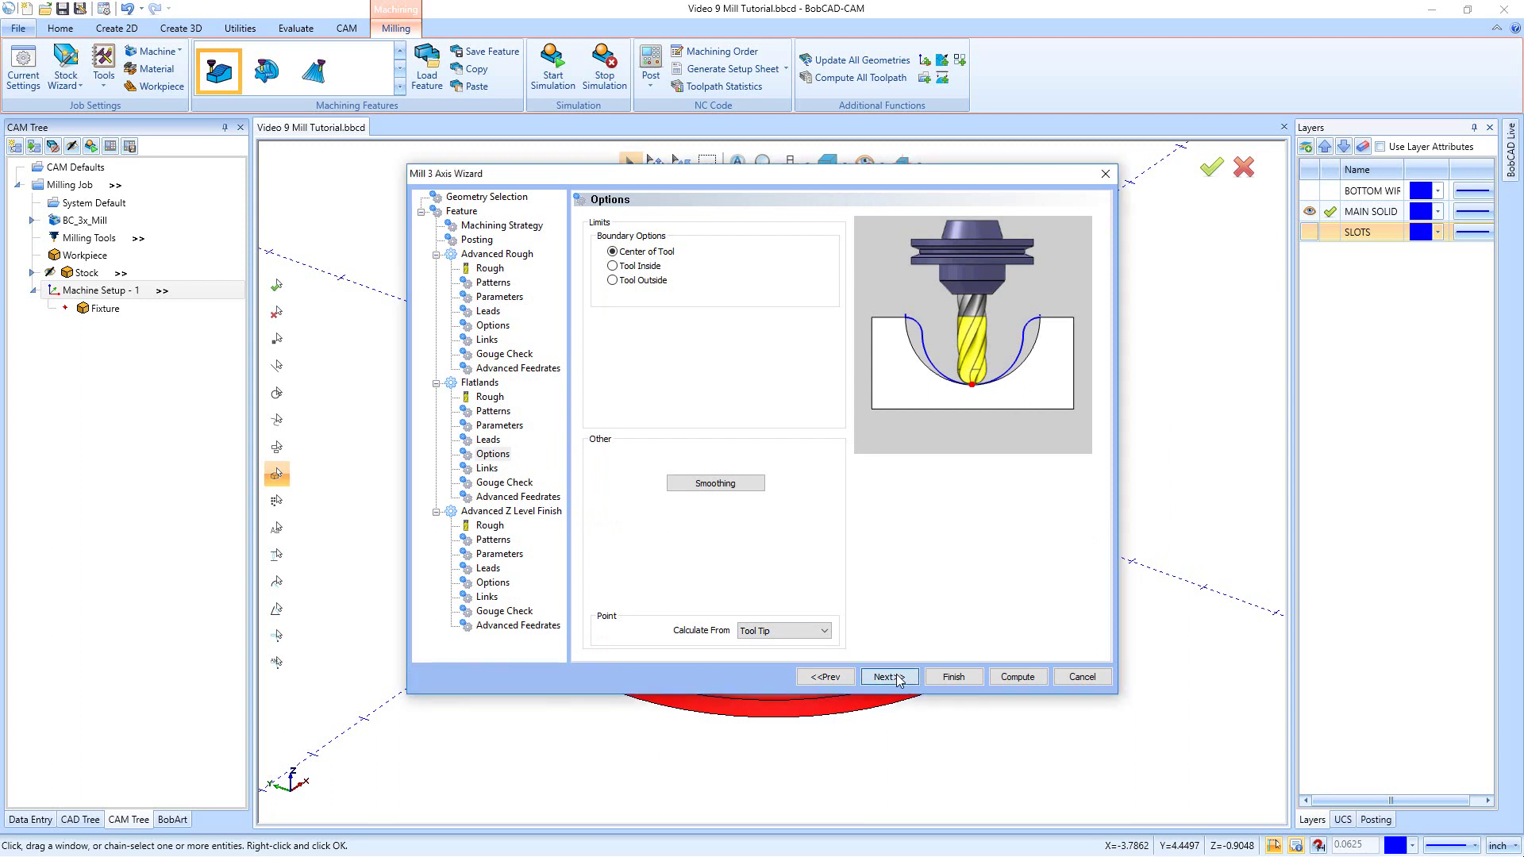
Set the Flatlands links to Follow, keeping the default gouge check and advanced feedrates
click(624, 237)
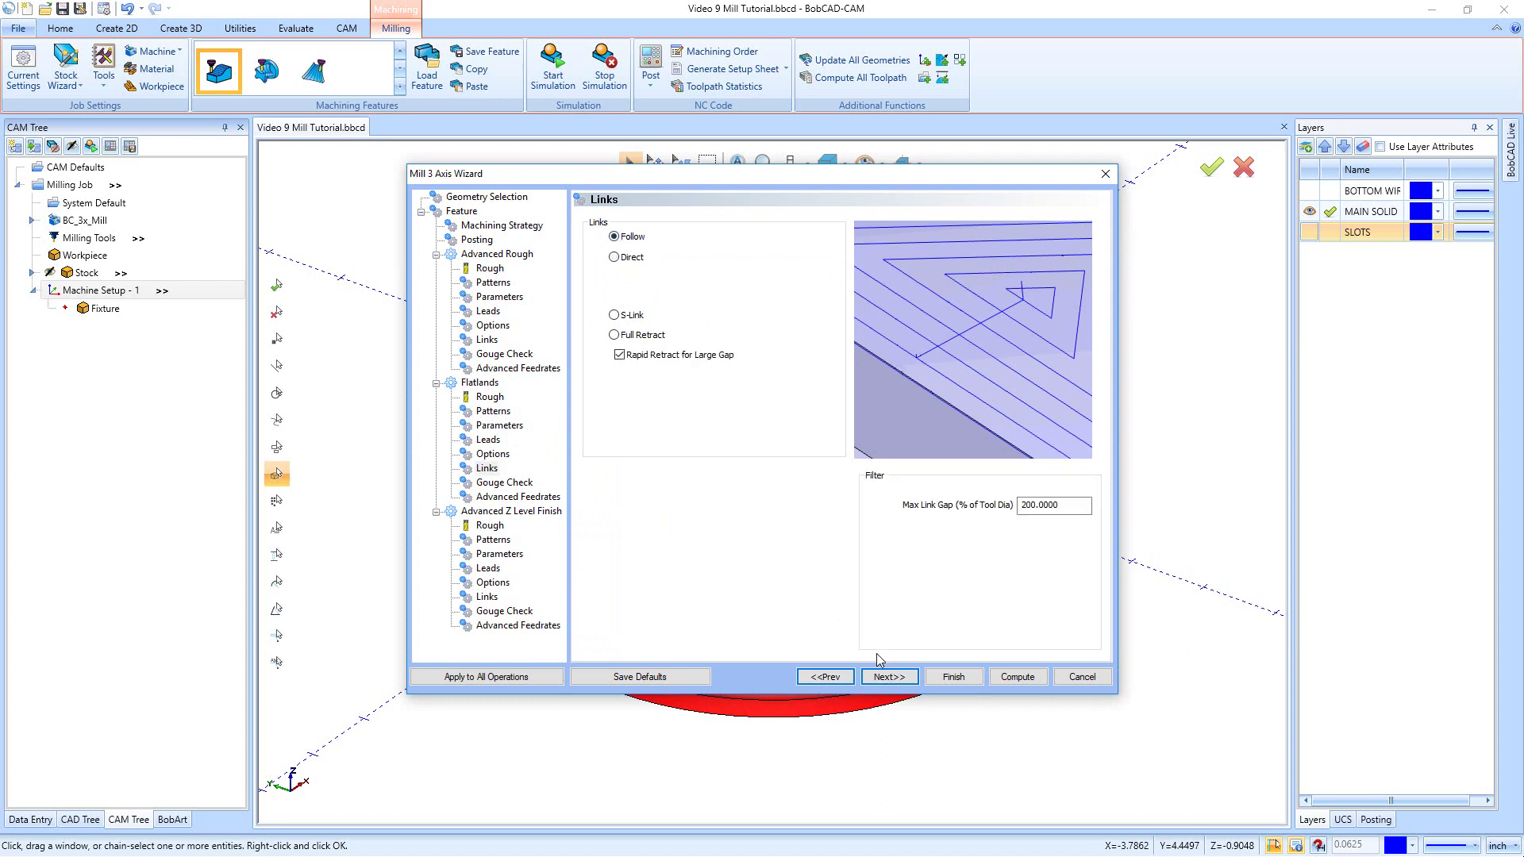
click(901, 679)
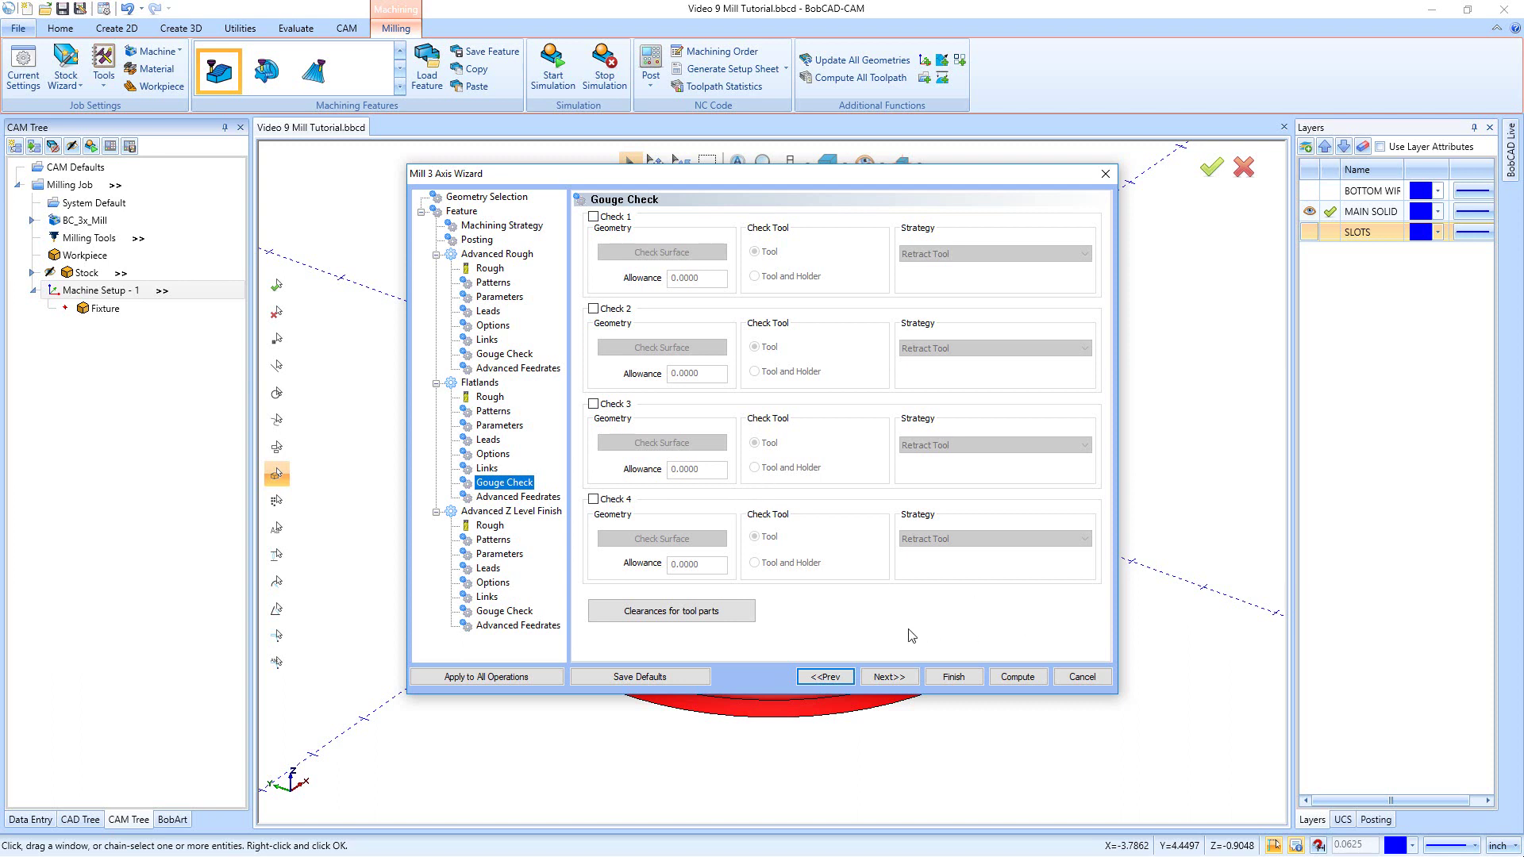
click(900, 679)
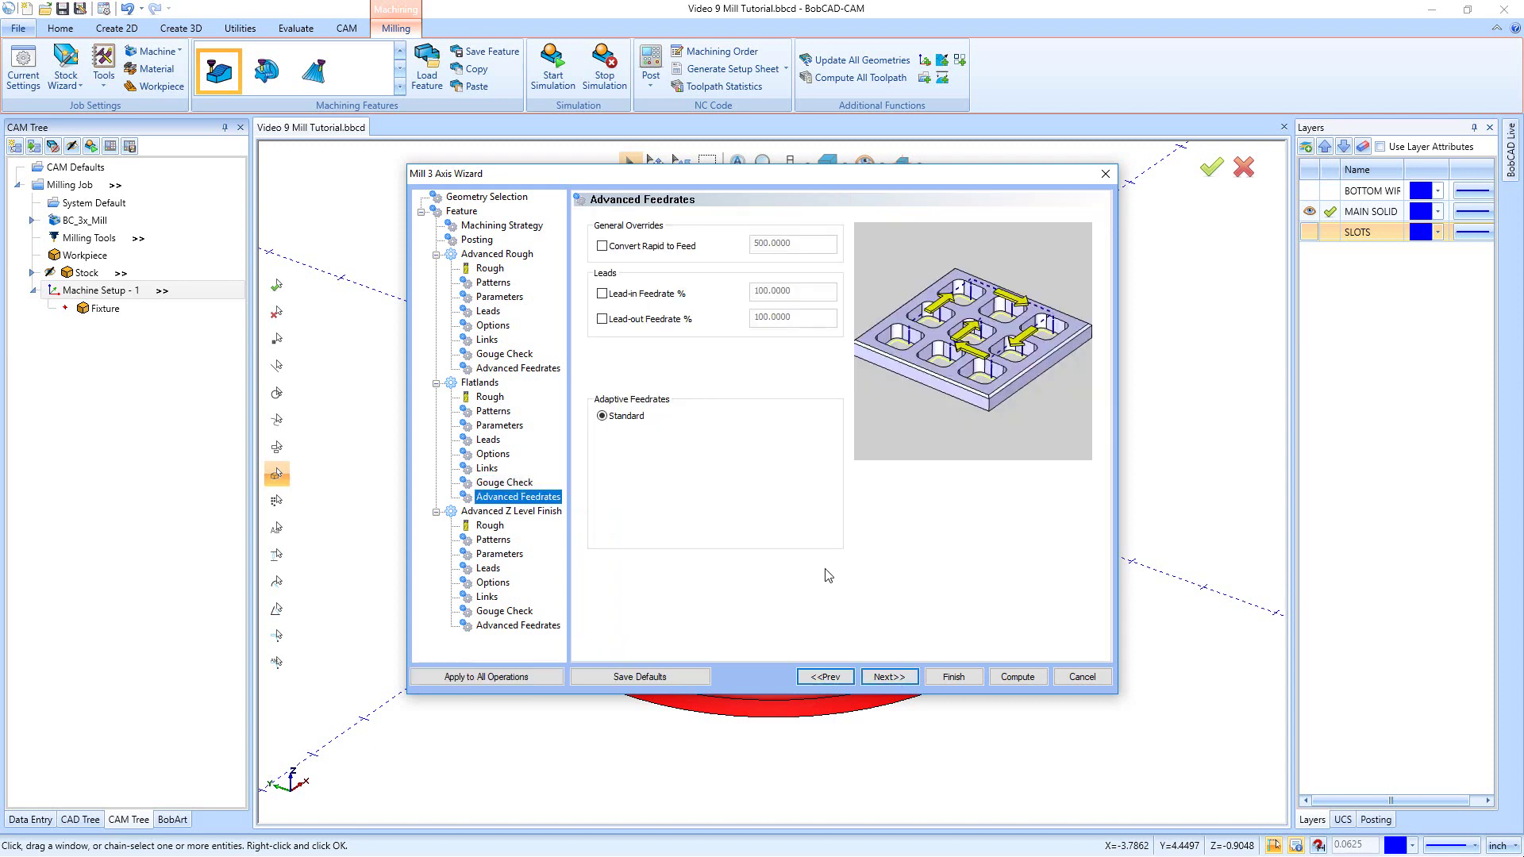
click(890, 676)
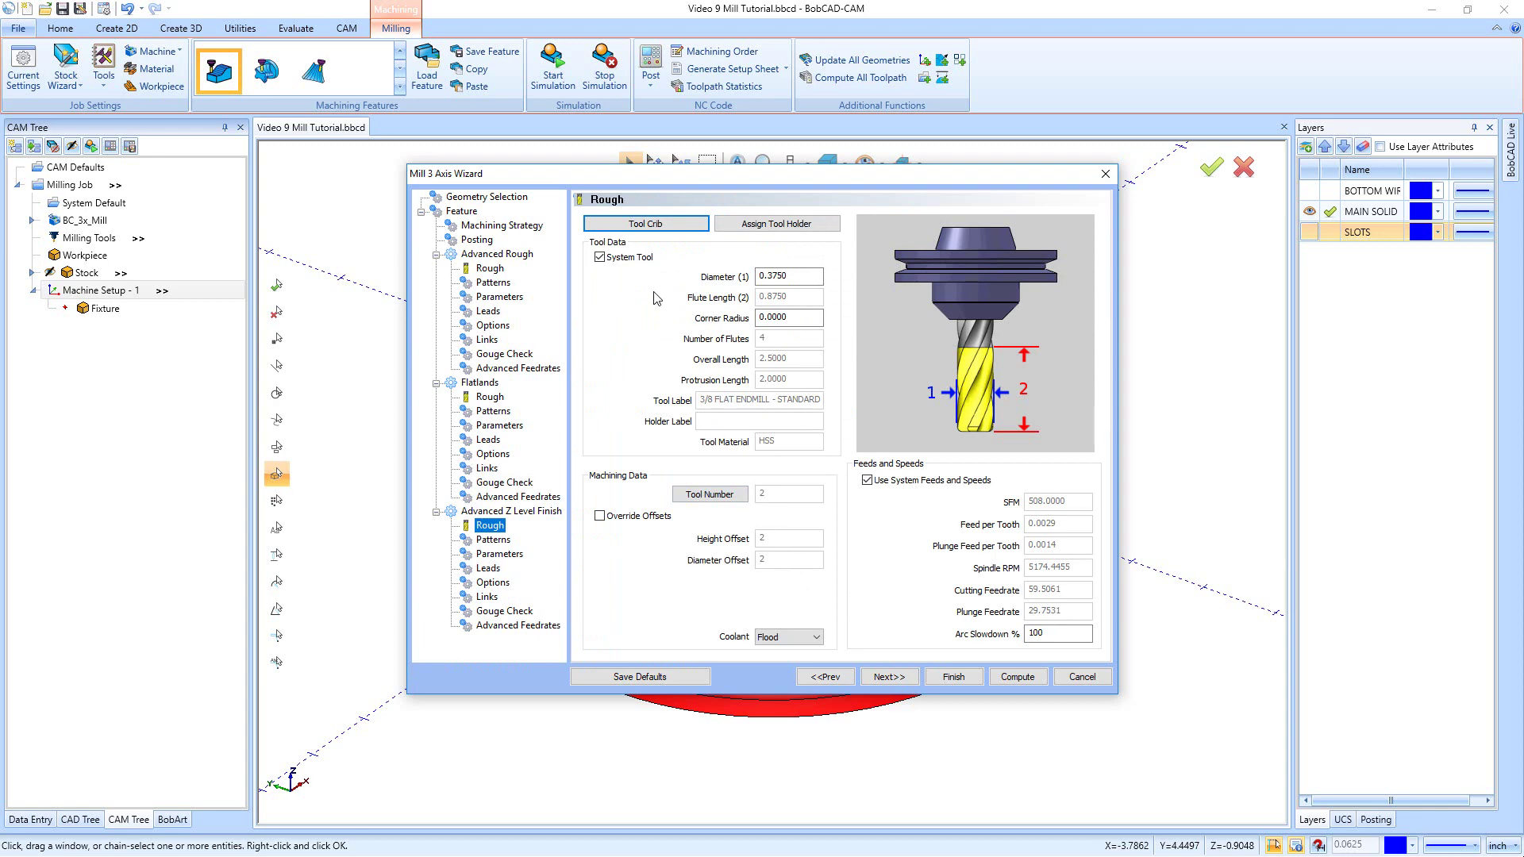
Assign the 1/2 BALL ROUGH ENDMILL from the tool crib to the Advanced Z Level Finish operation
click(645, 225)
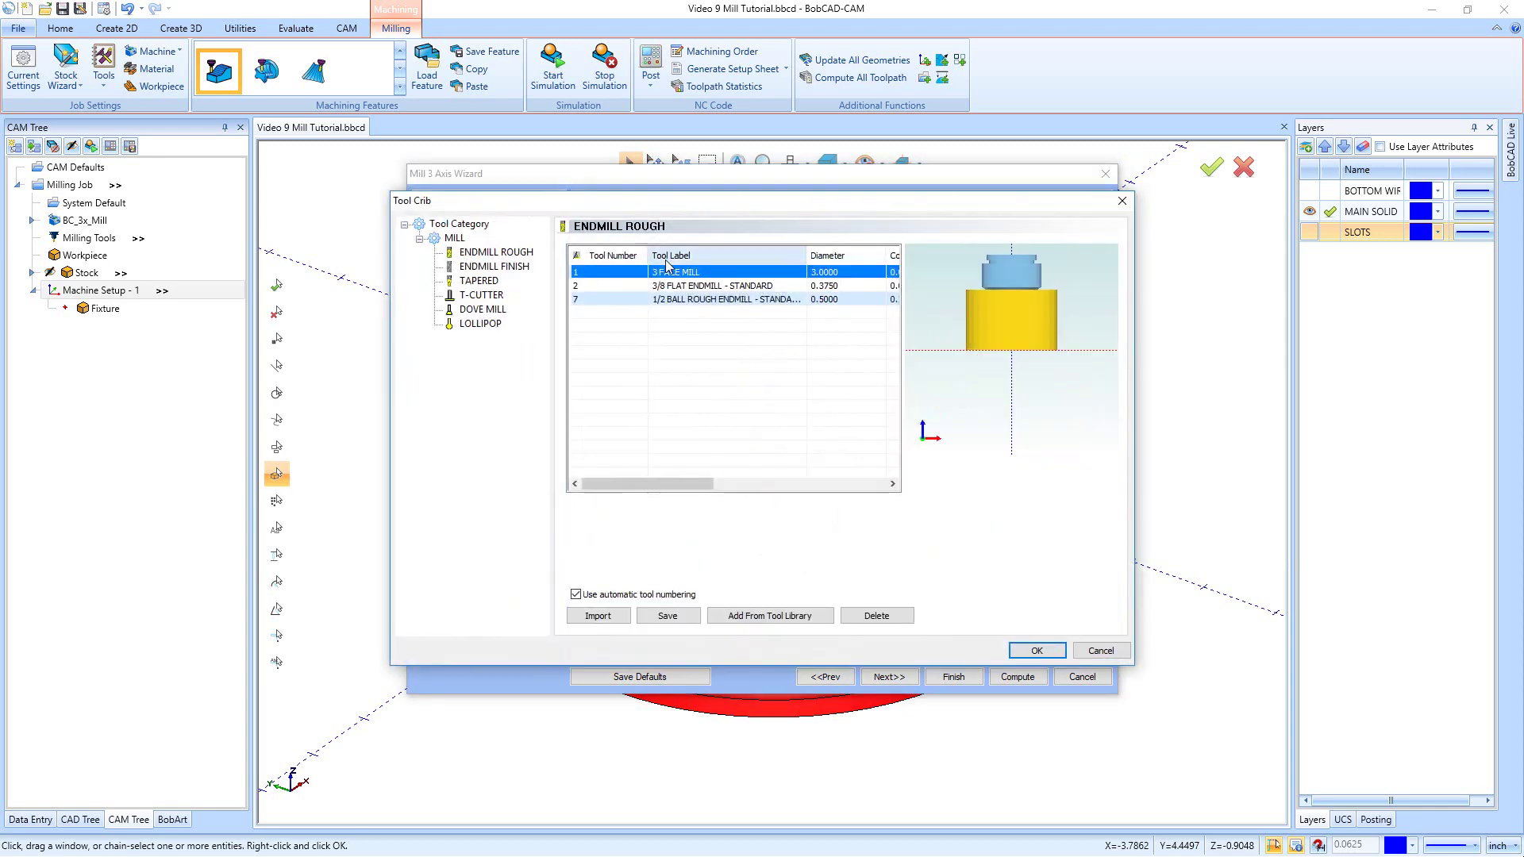
click(679, 300)
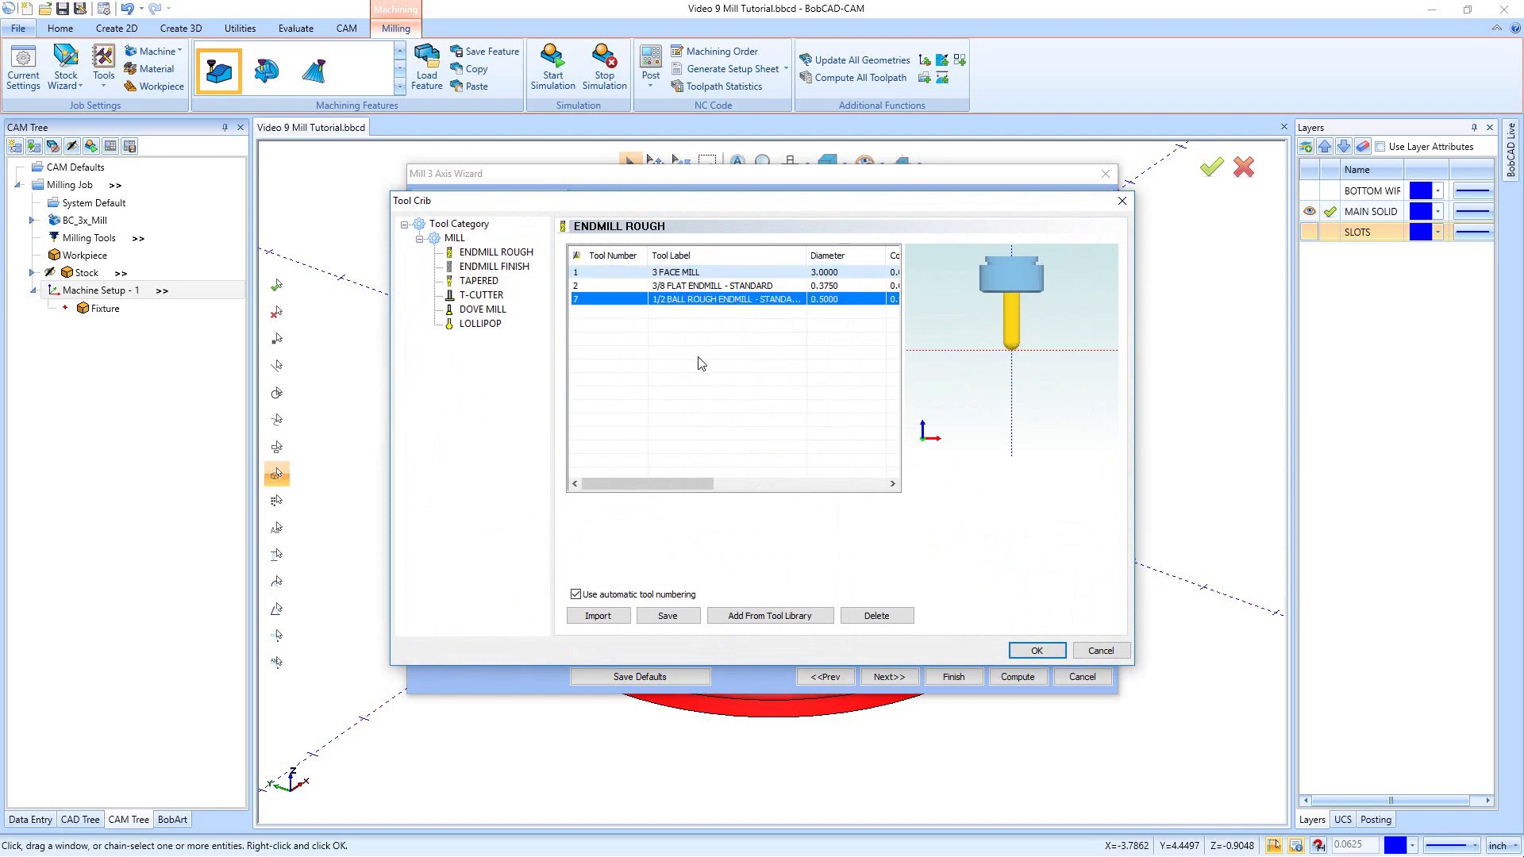
click(1035, 651)
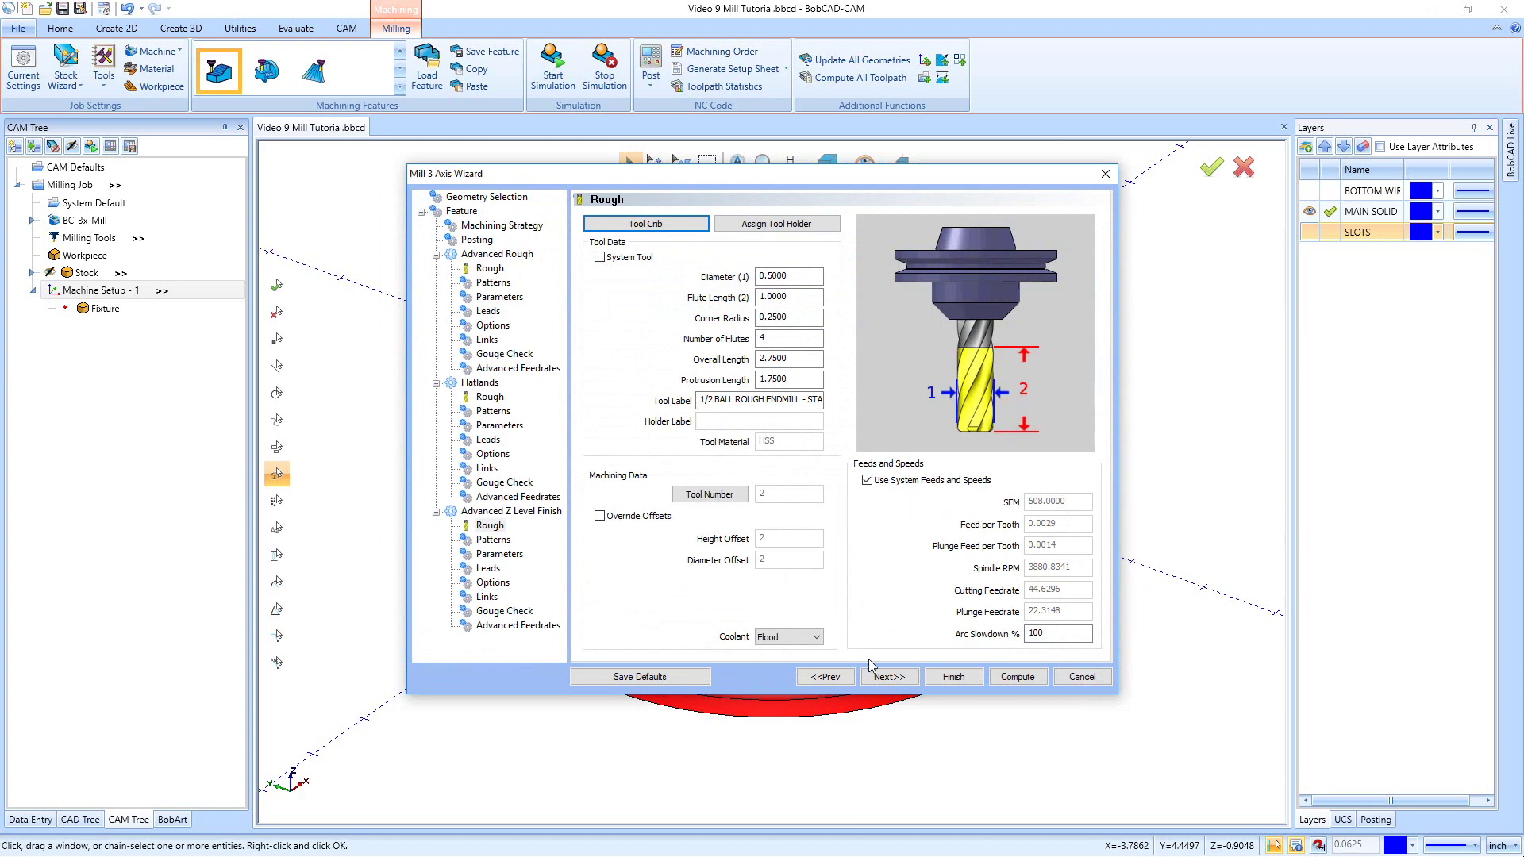
click(889, 676)
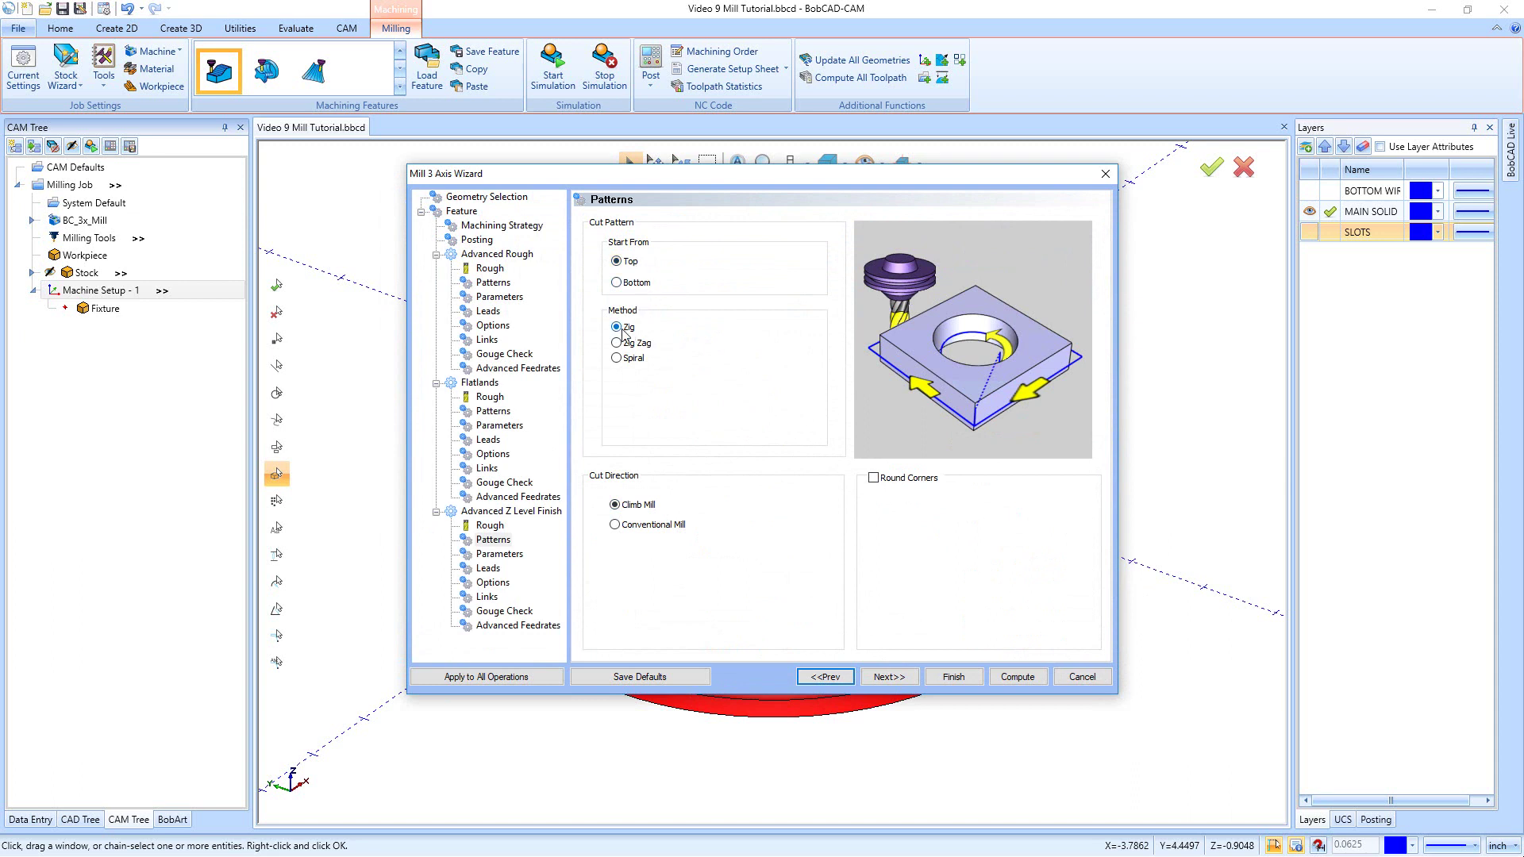
Keep the default Zig pattern, set the Z level finish depth of cut to 0.03 and enable adaptive depth of cut
click(903, 675)
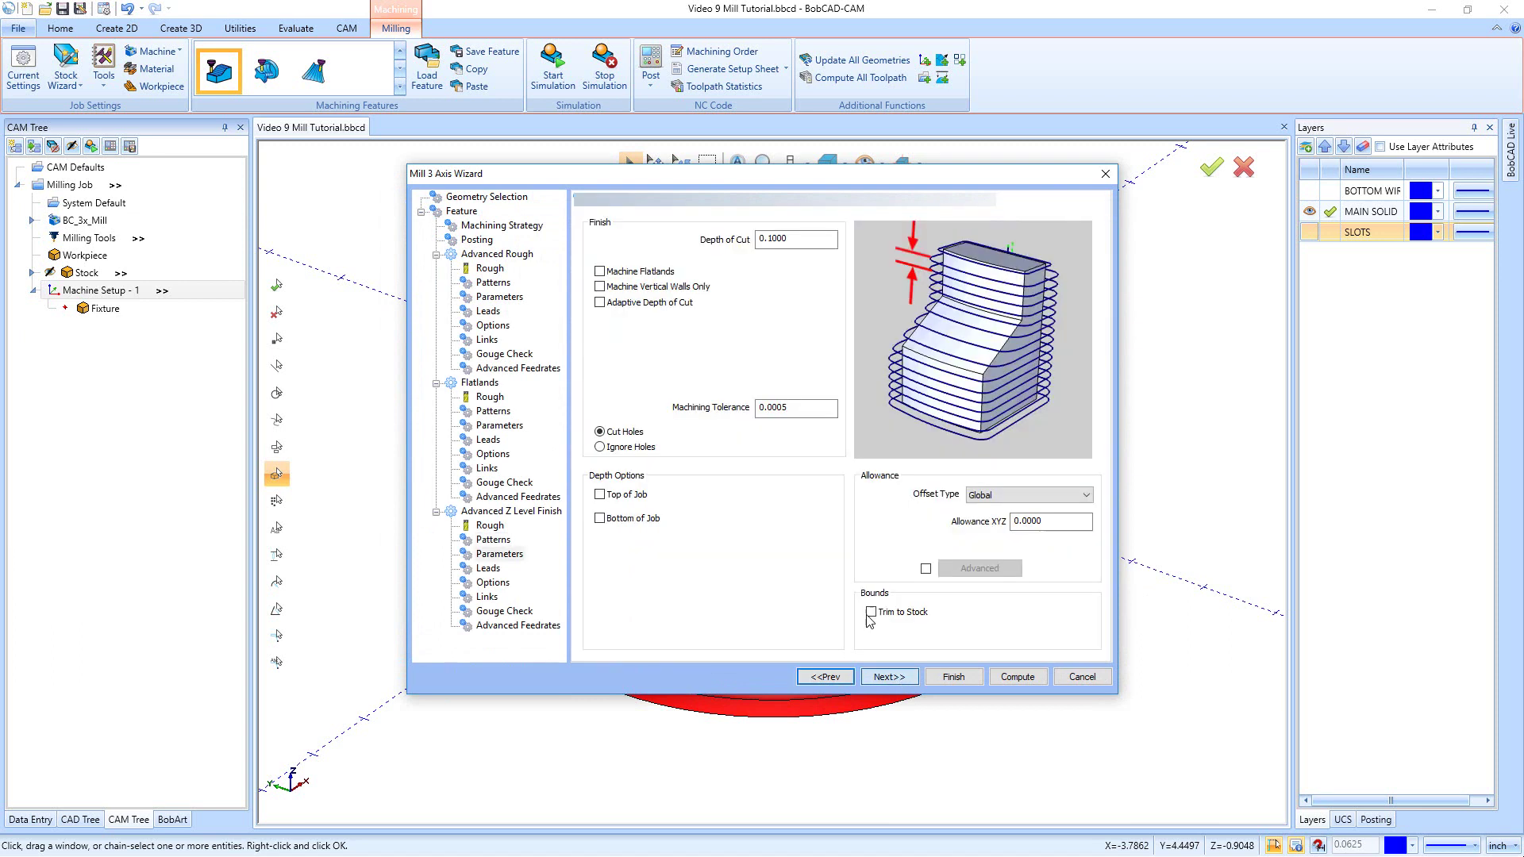
double_click(784, 238)
text(.03)
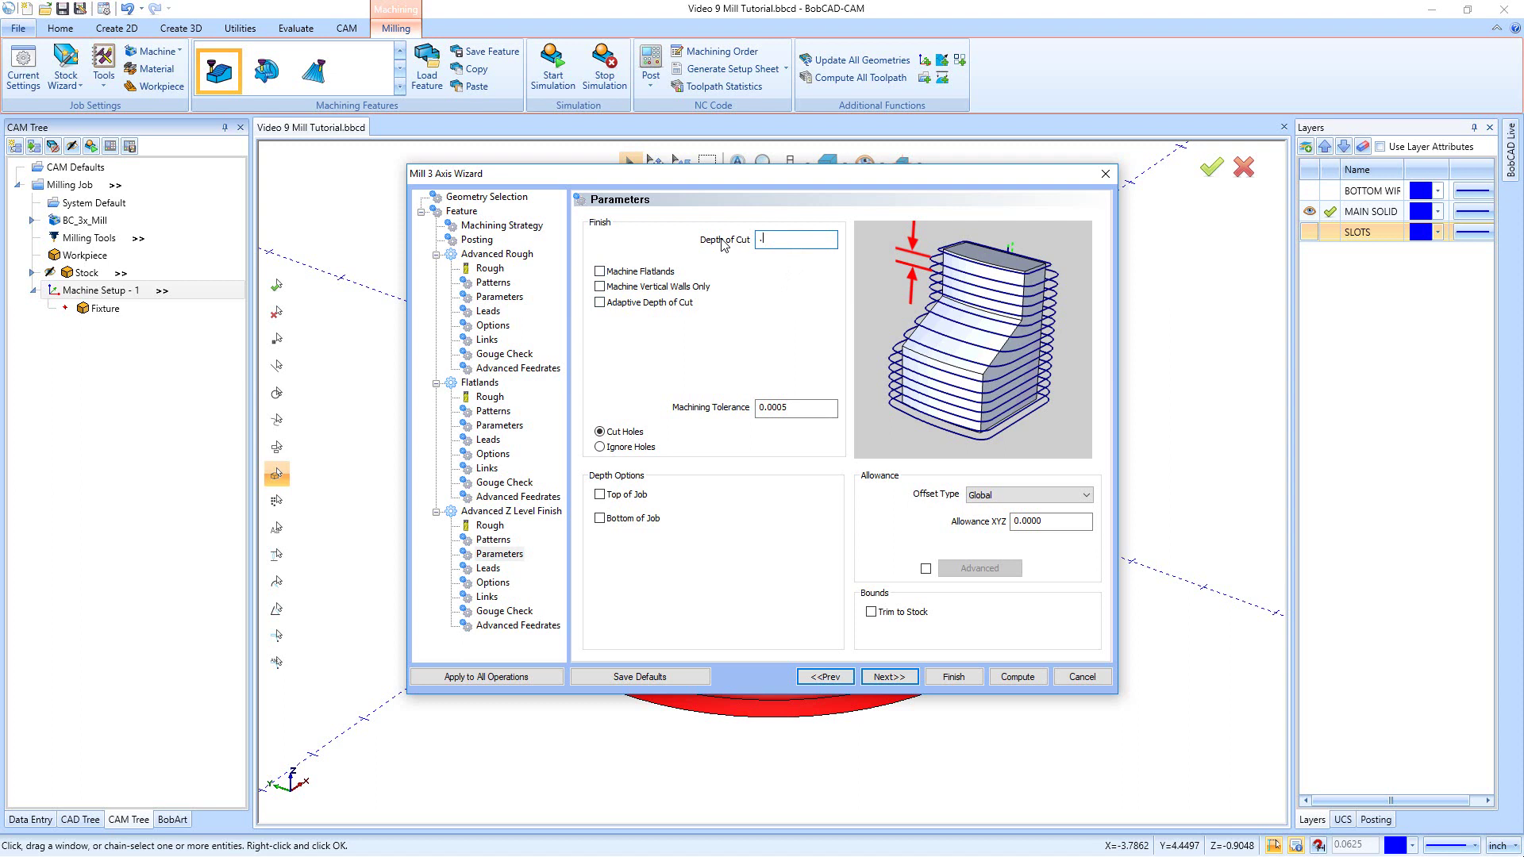
click(600, 304)
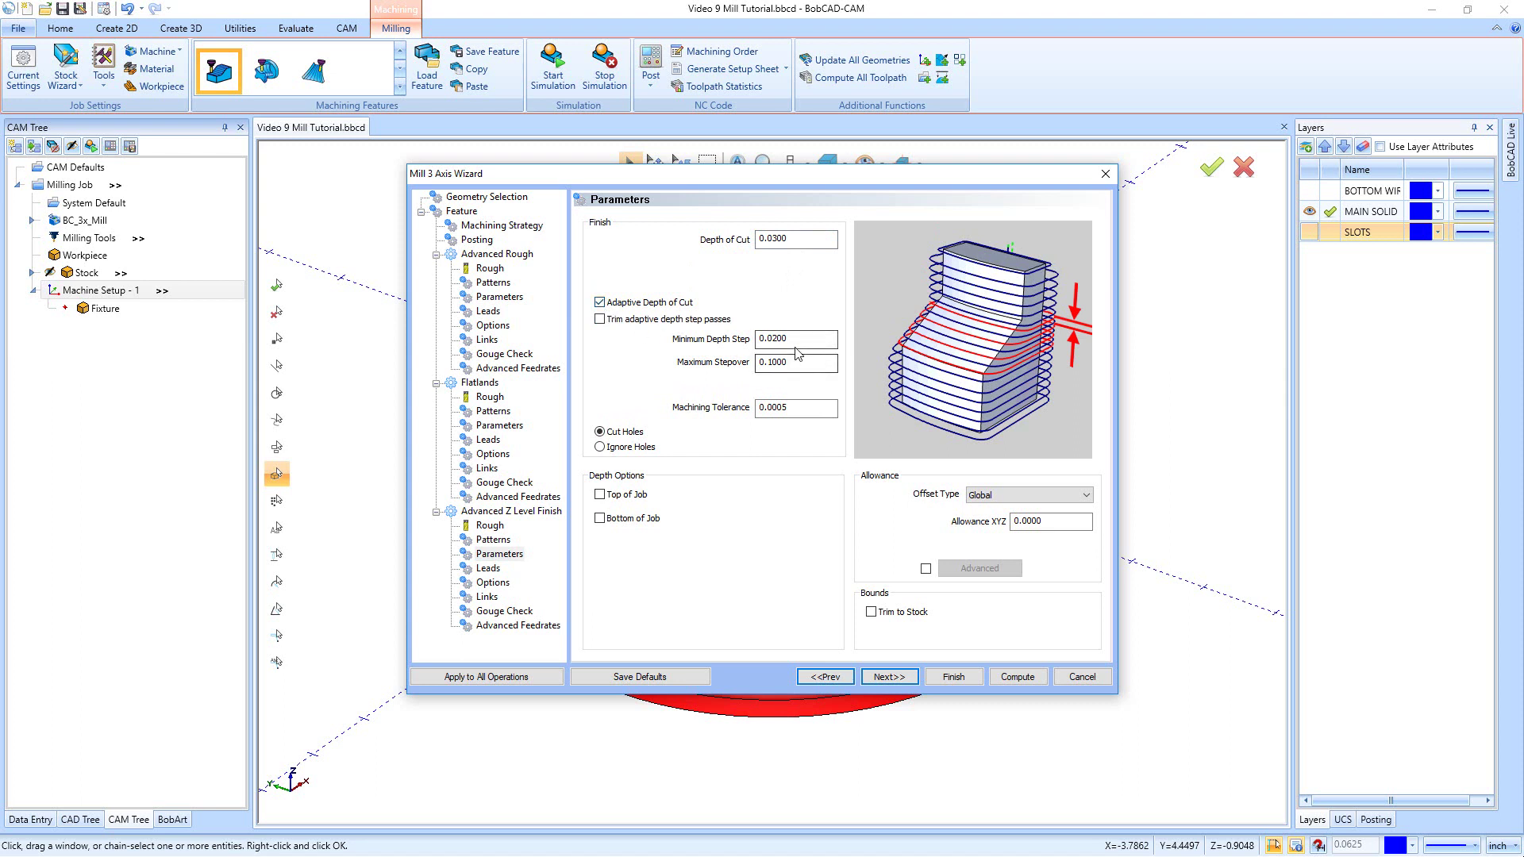
Set the adaptive minimum depth step to 0.015 and the maximum stepover to 0.03, keeping the 0.0005 machining tolerance
drag(817, 339, 762, 338)
key(BackSpace)
text(015)
click(816, 361)
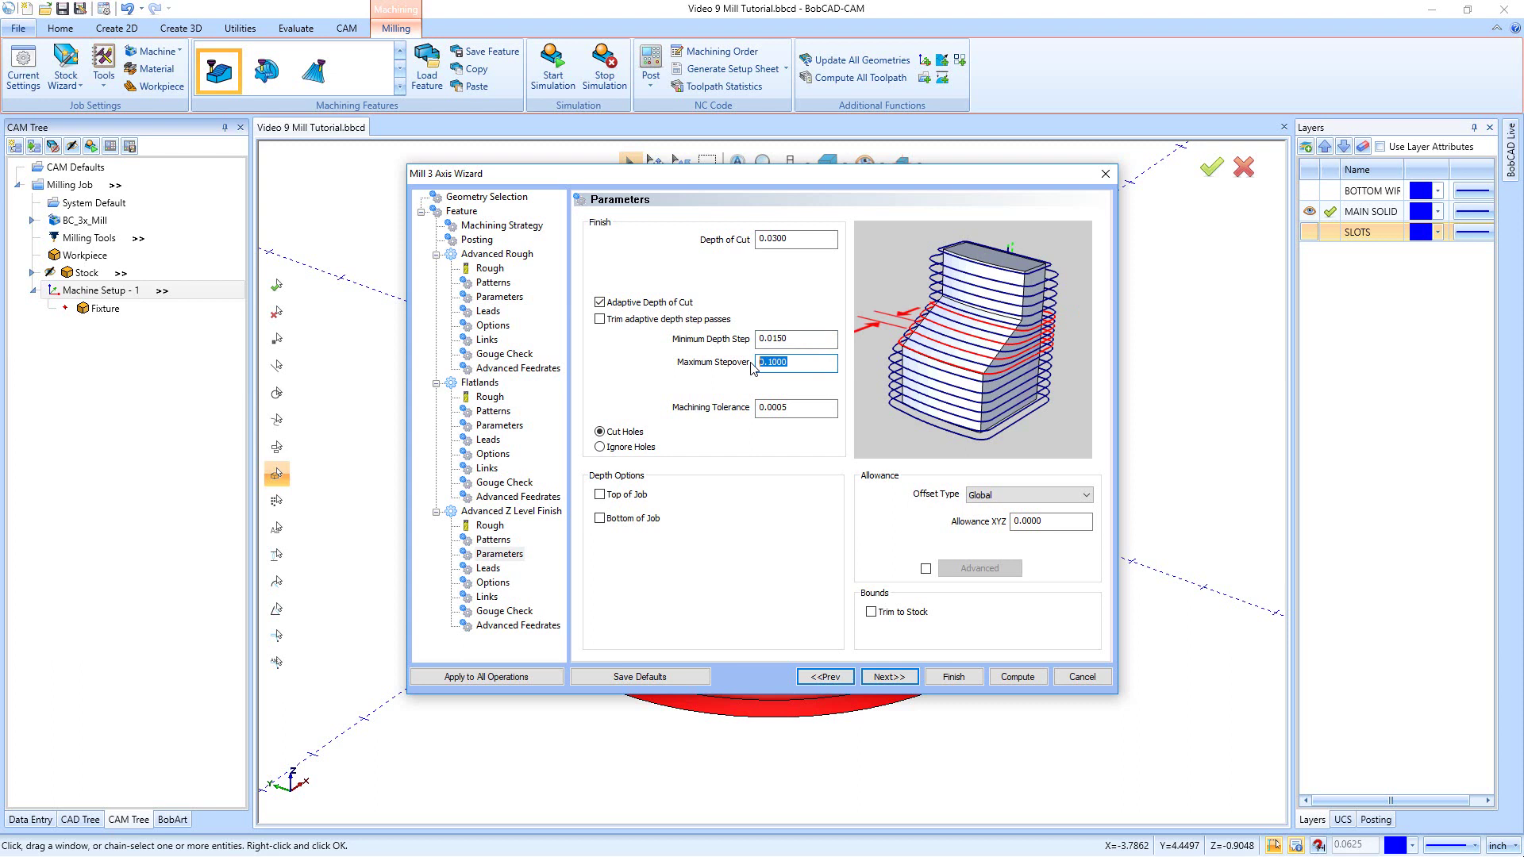
drag(791, 370, 744, 366)
text(.03)
click(796, 406)
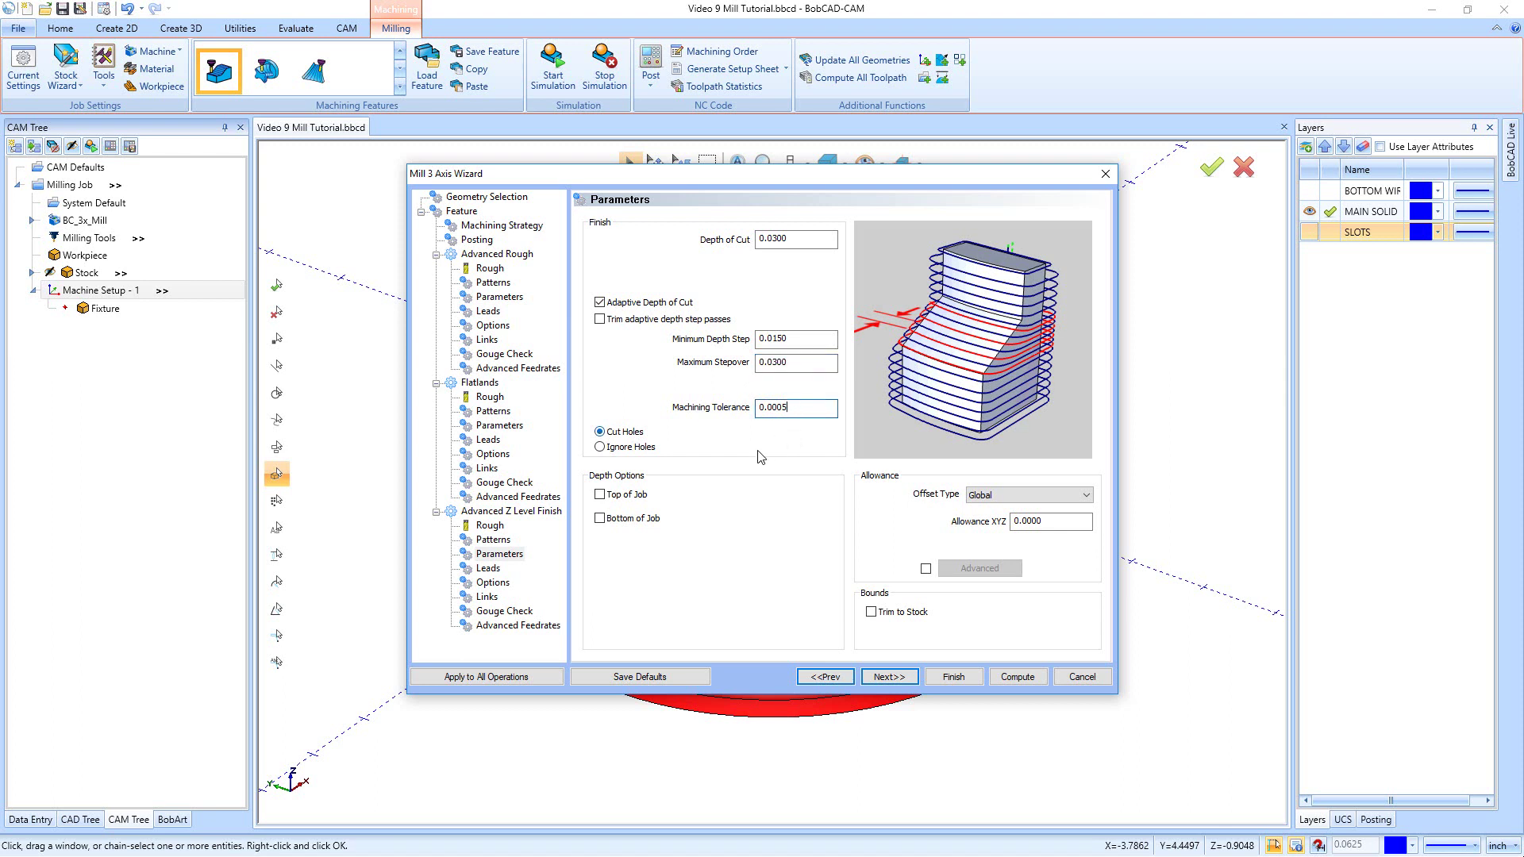
Enable the Bottom of Job depth limit and pick it from a point on the rim of the small front hole
click(600, 519)
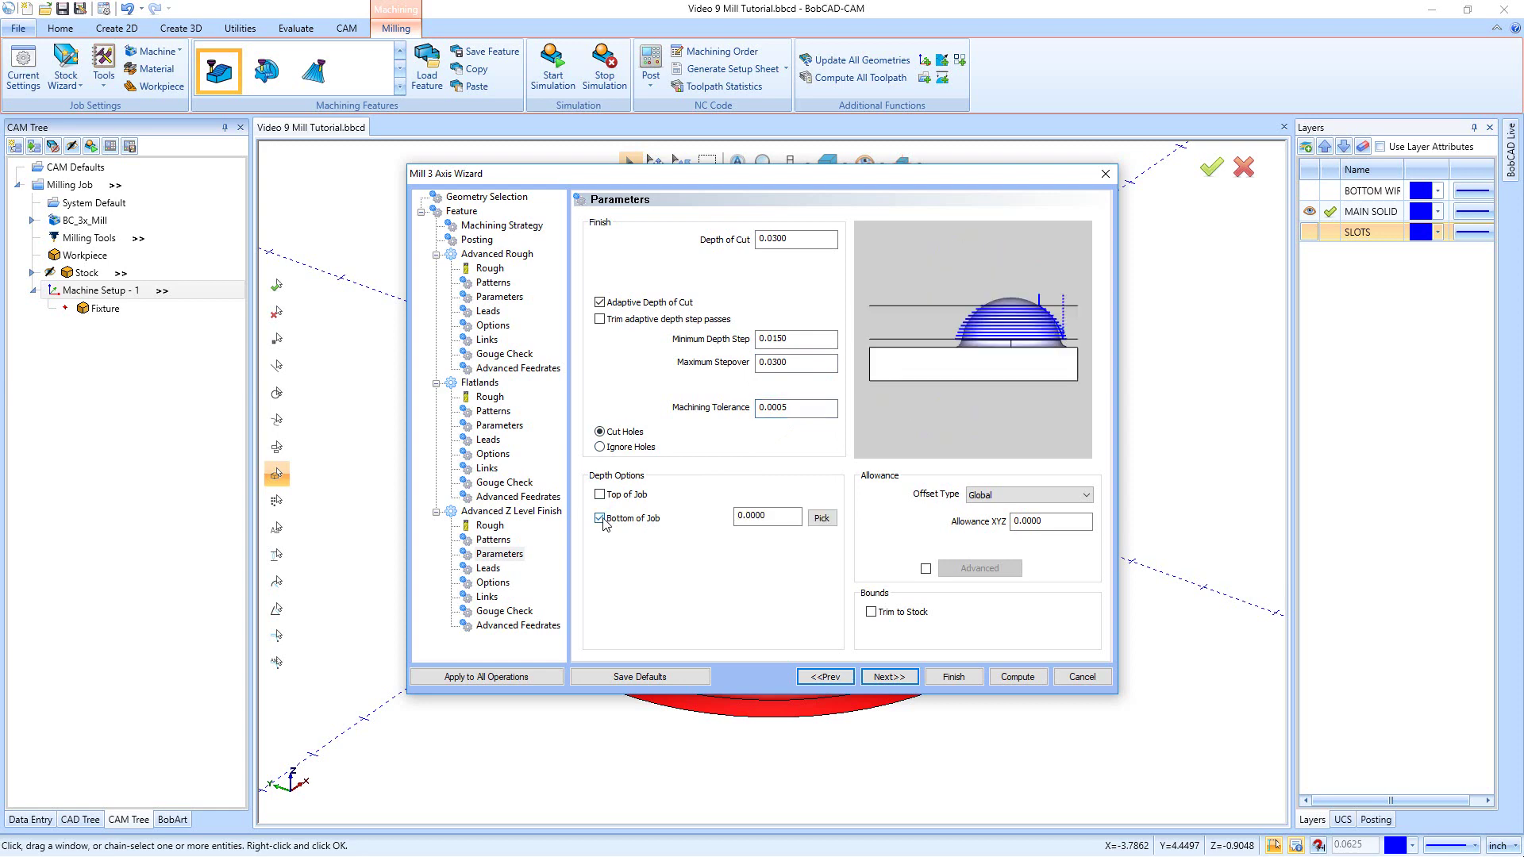
click(821, 519)
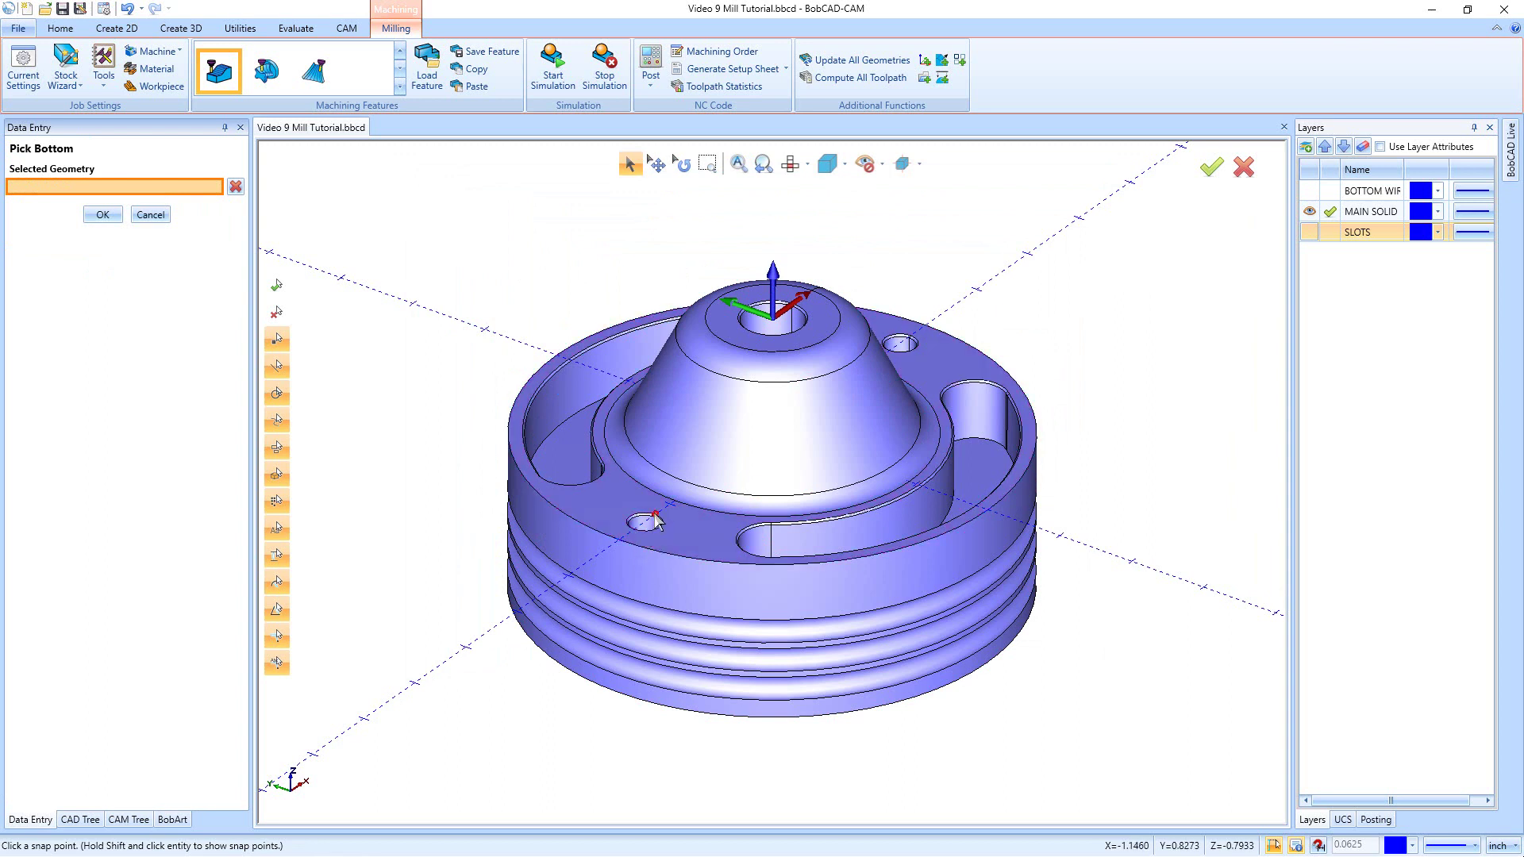
click(655, 520)
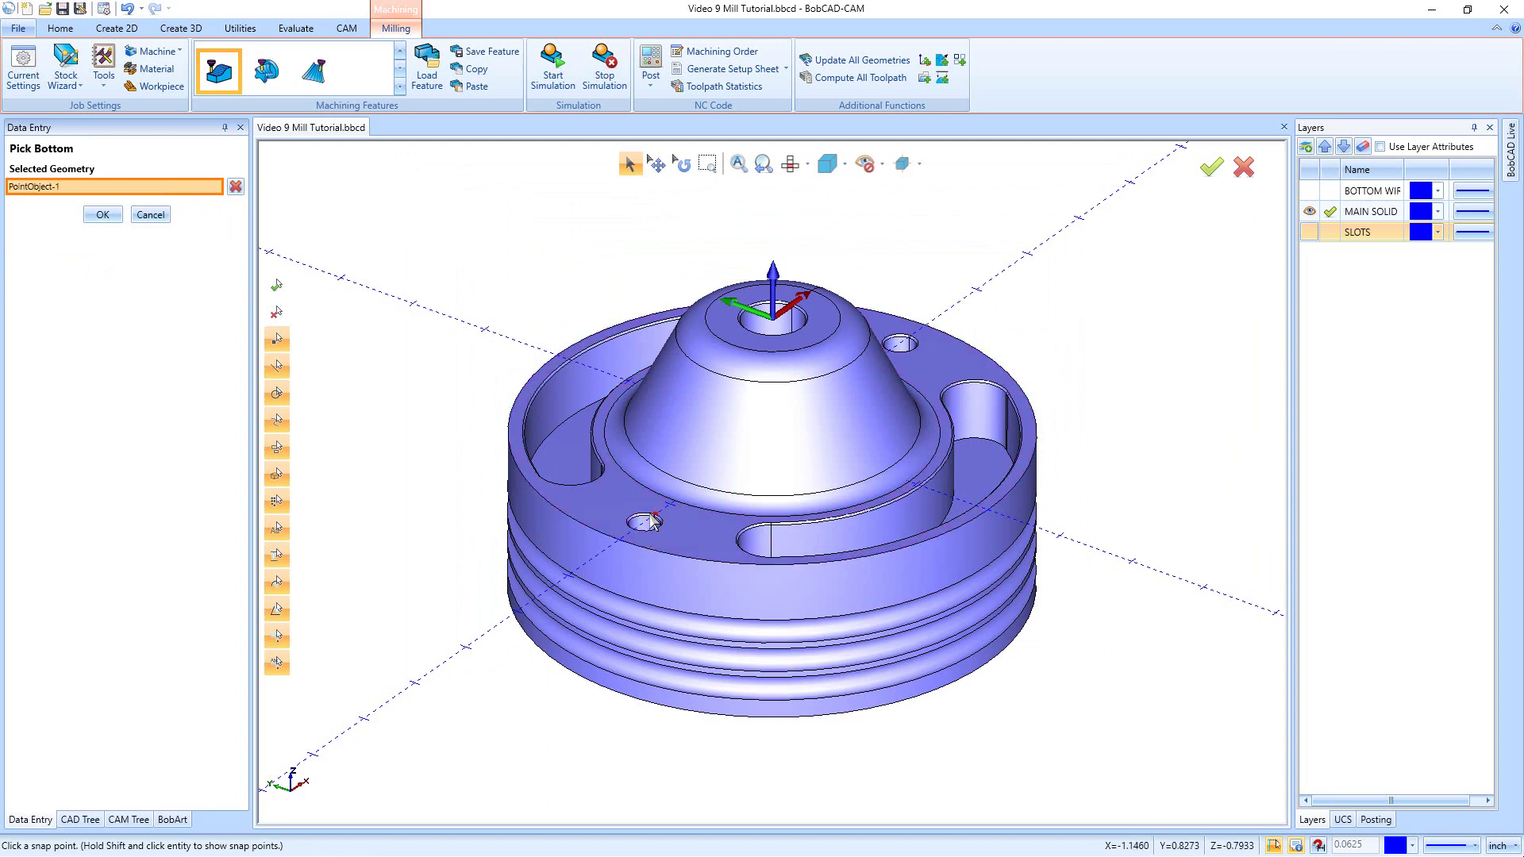
click(103, 215)
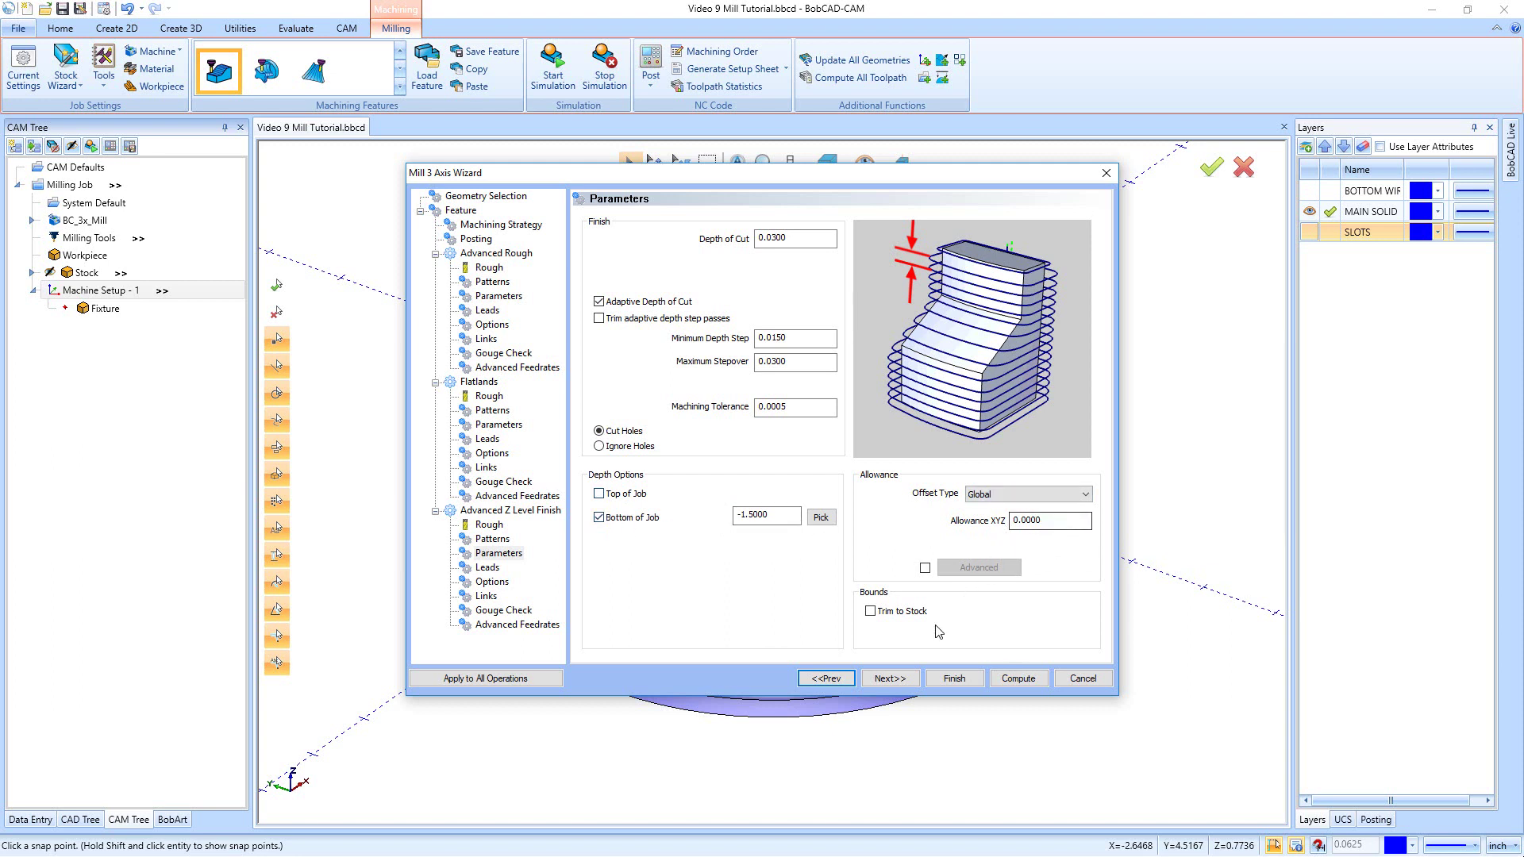
click(901, 678)
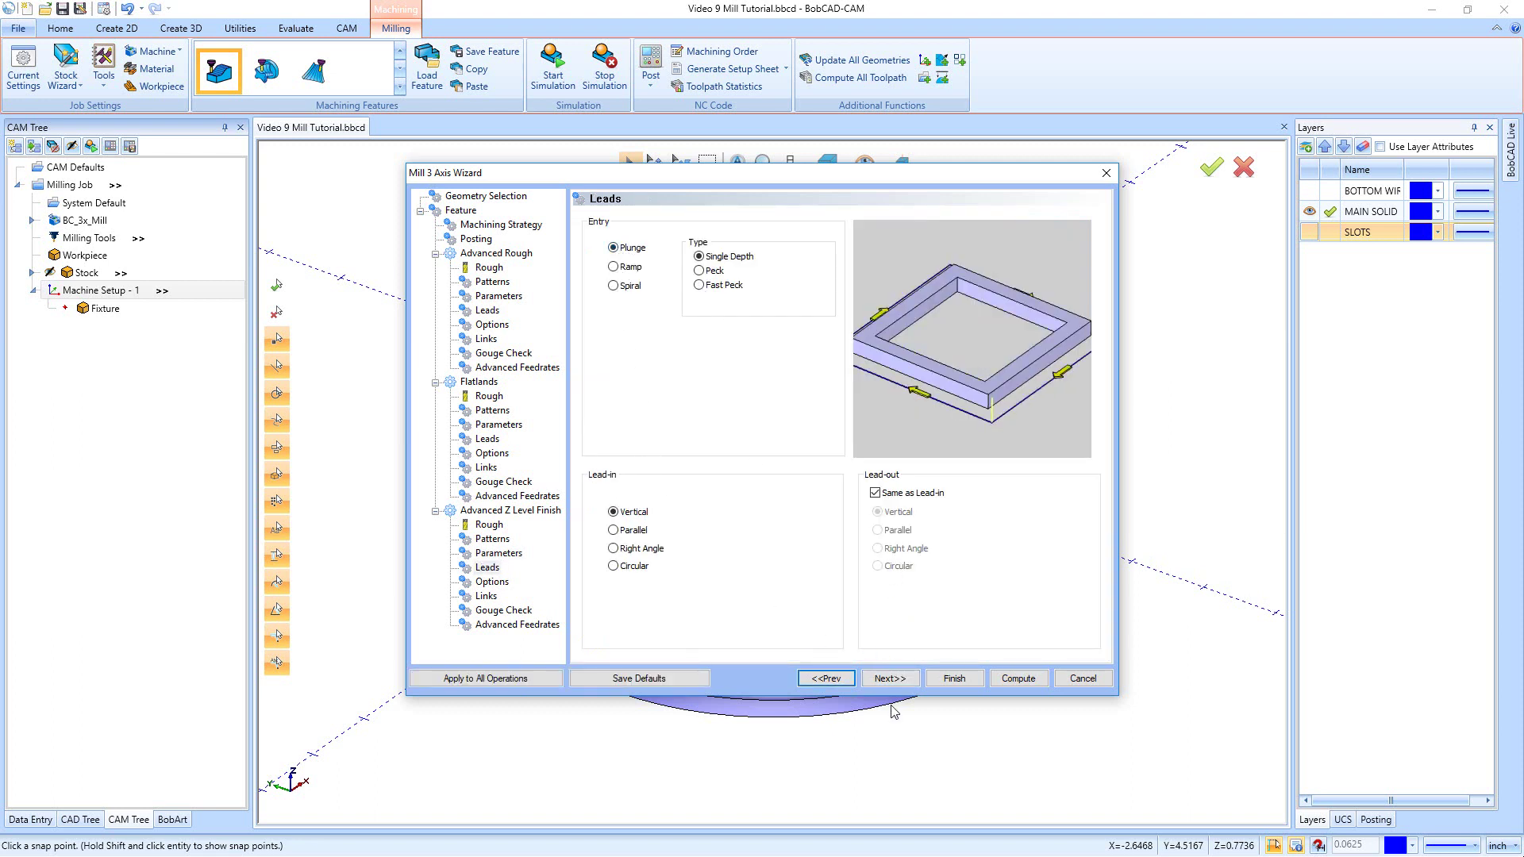
Keep the default plunge entry and vertical leads, and set the Z level finish cutting extents to 3D Extents
click(888, 680)
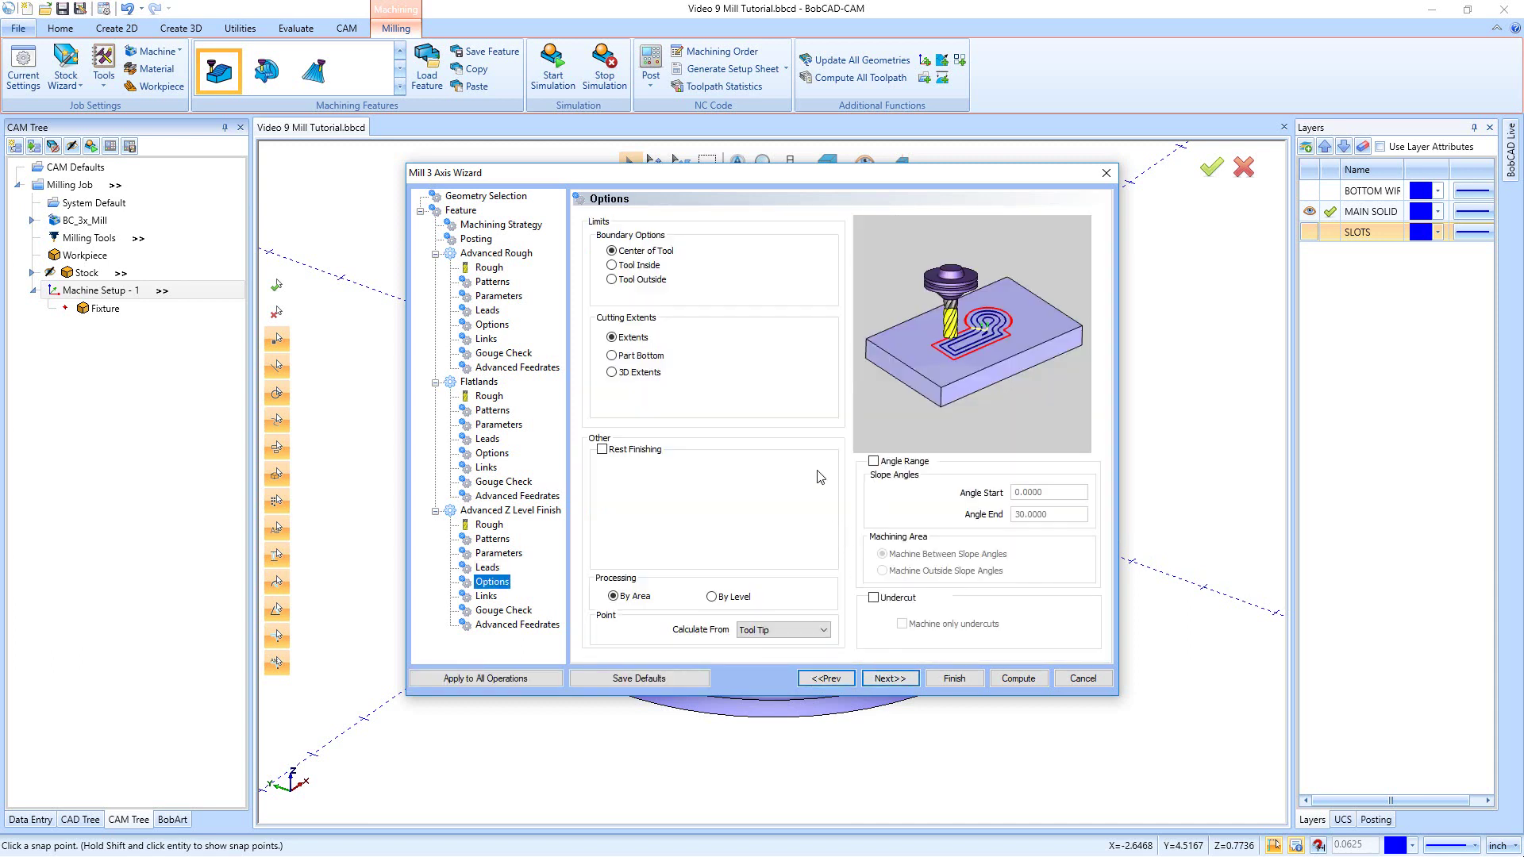
click(612, 373)
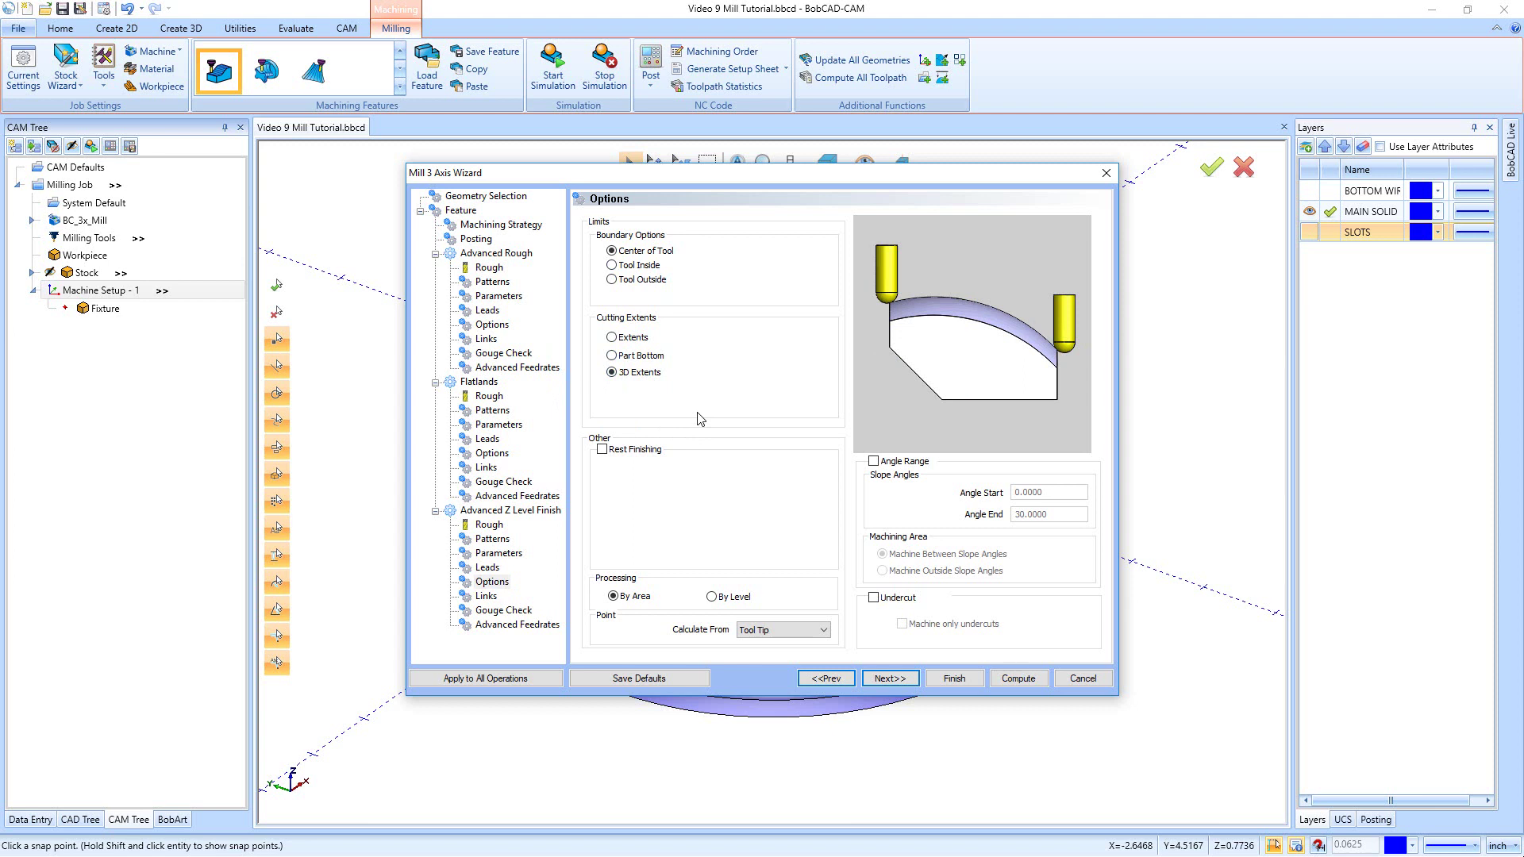
click(884, 679)
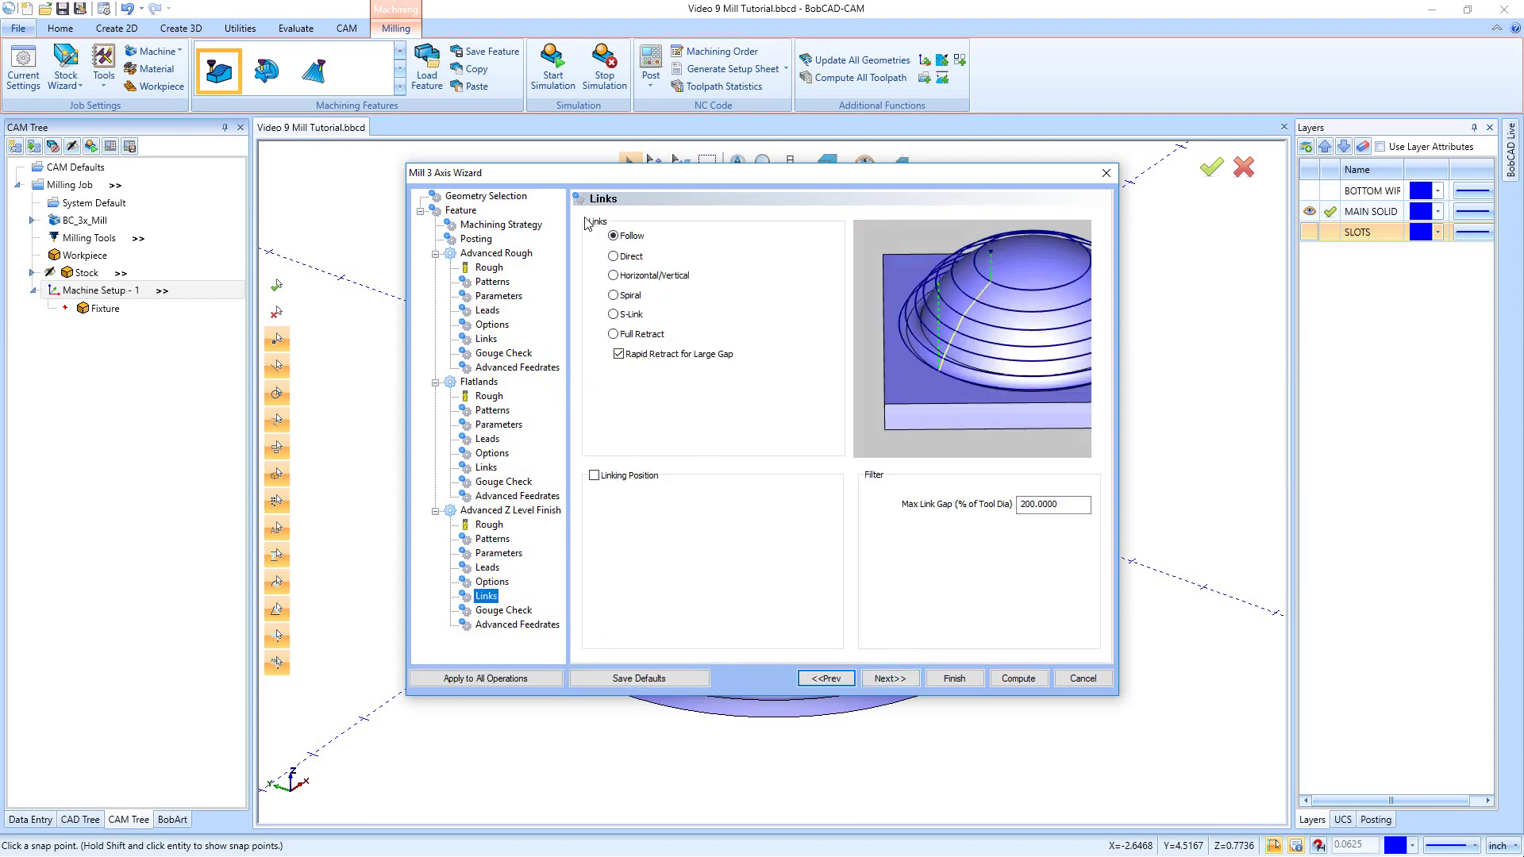
Use Follow links for the Z level finish and enable the linking position, shifting subsequent passes by 0.125
click(613, 236)
click(595, 477)
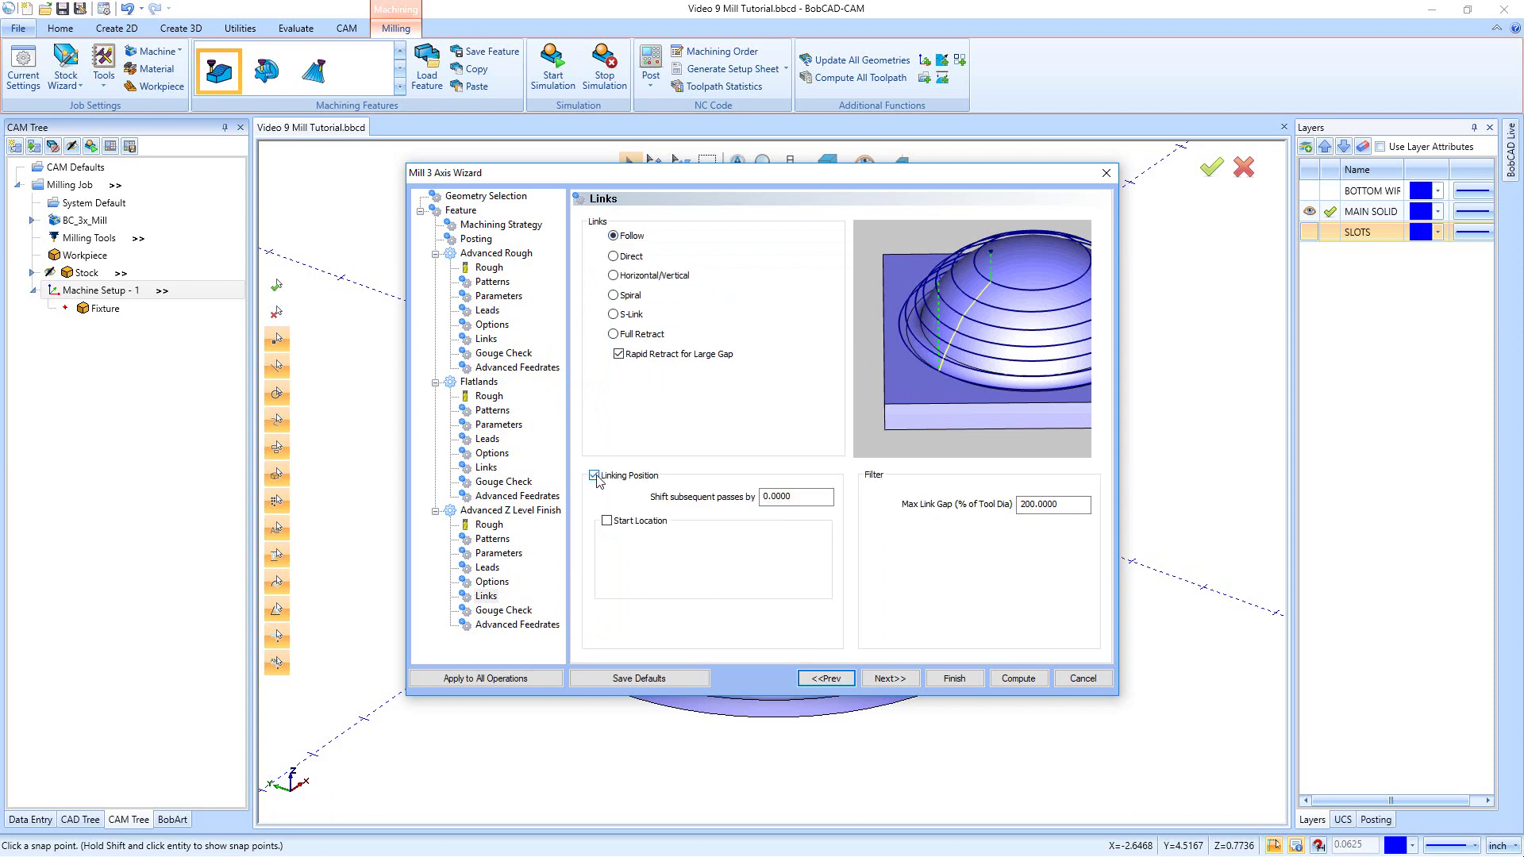
click(818, 498)
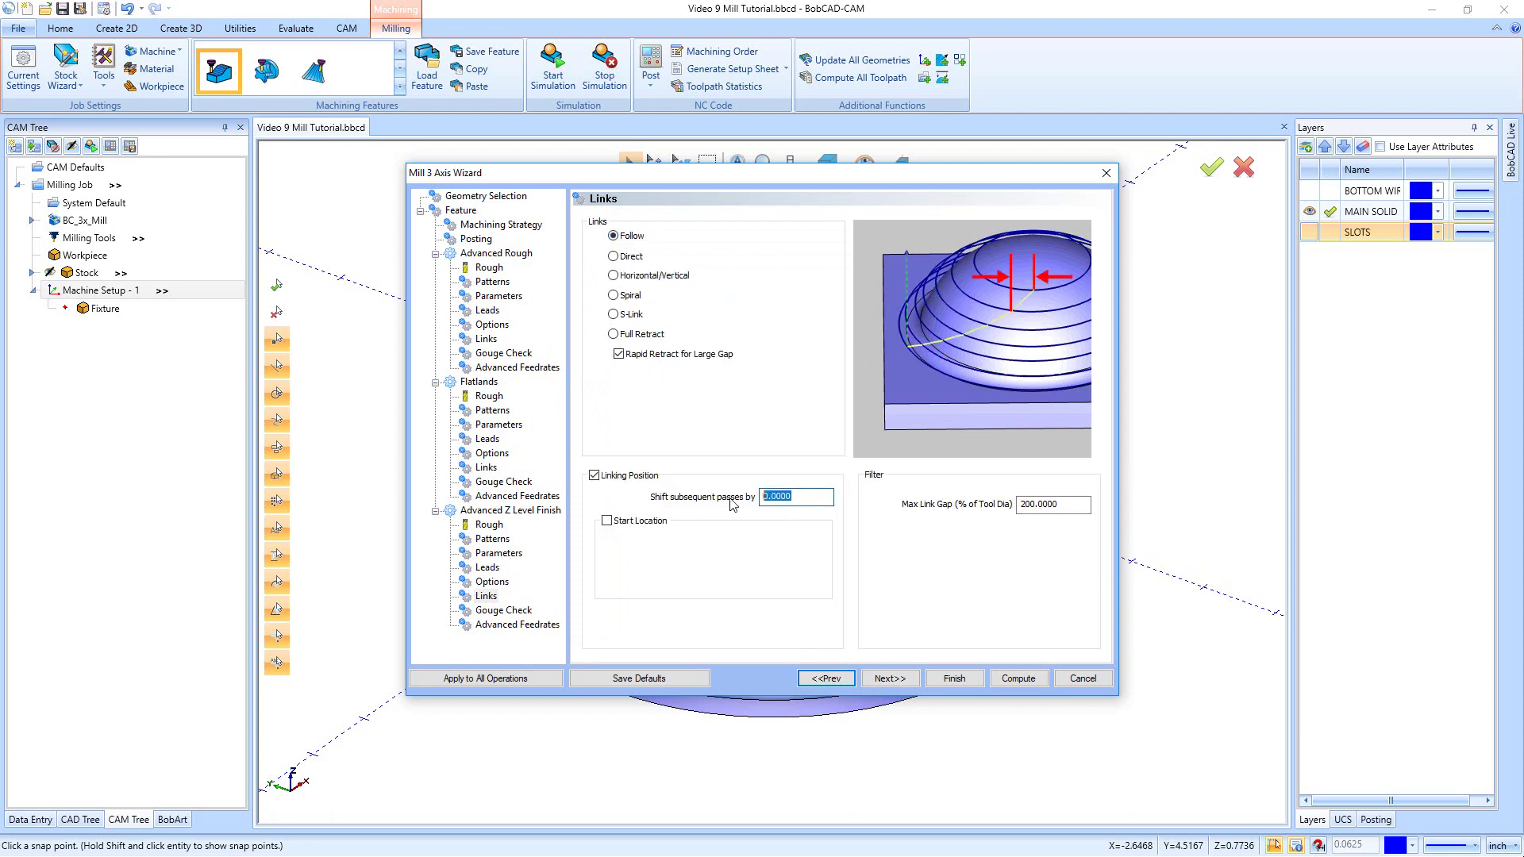
text(.125)
Keep the default gouge check and advanced feedrates, and compute the Mill 3 Axis toolpaths
click(889, 678)
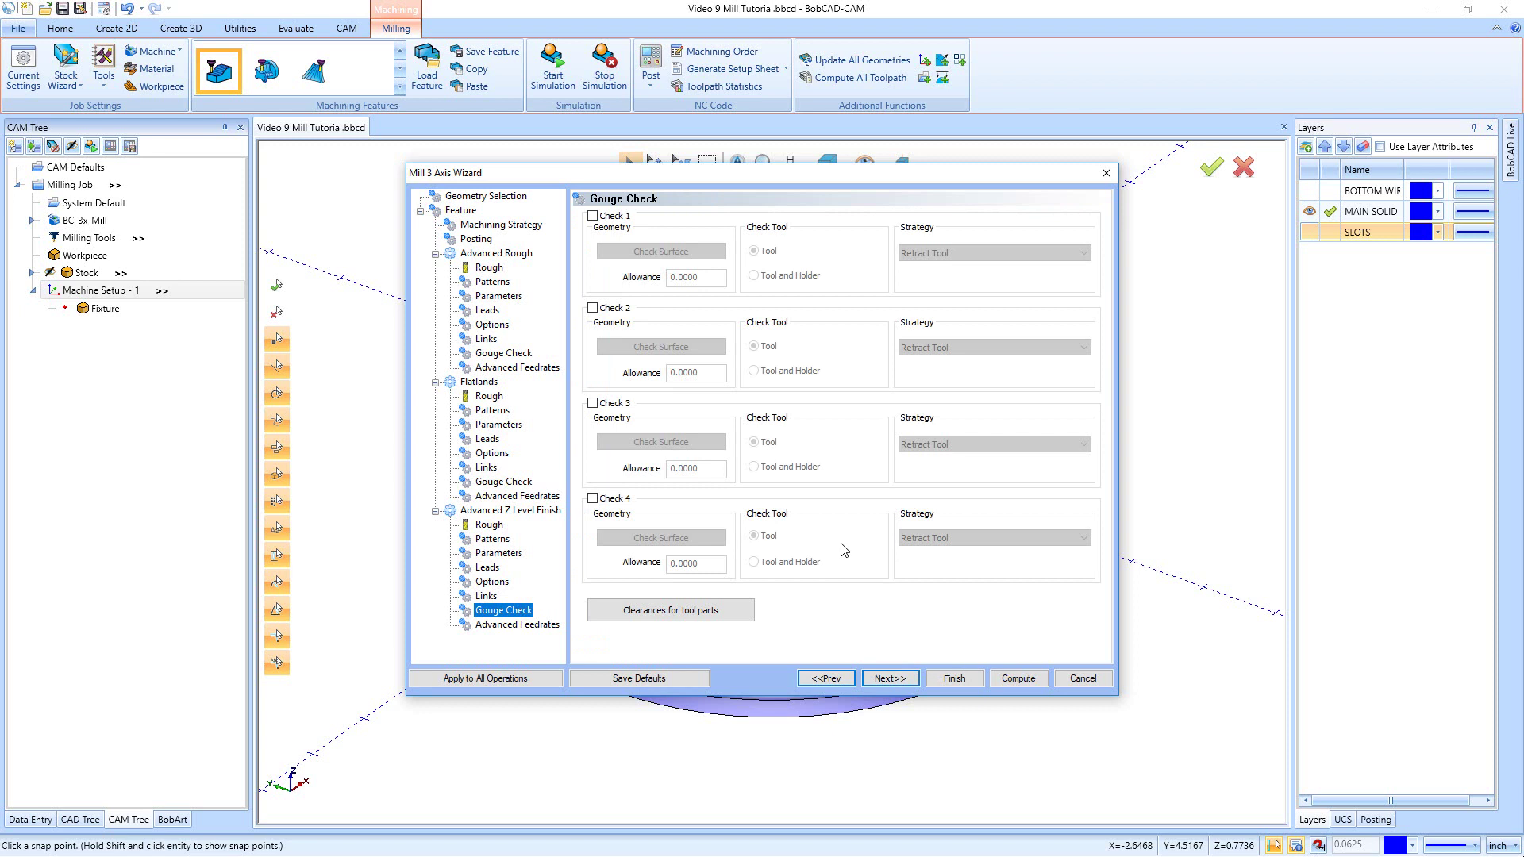
click(889, 678)
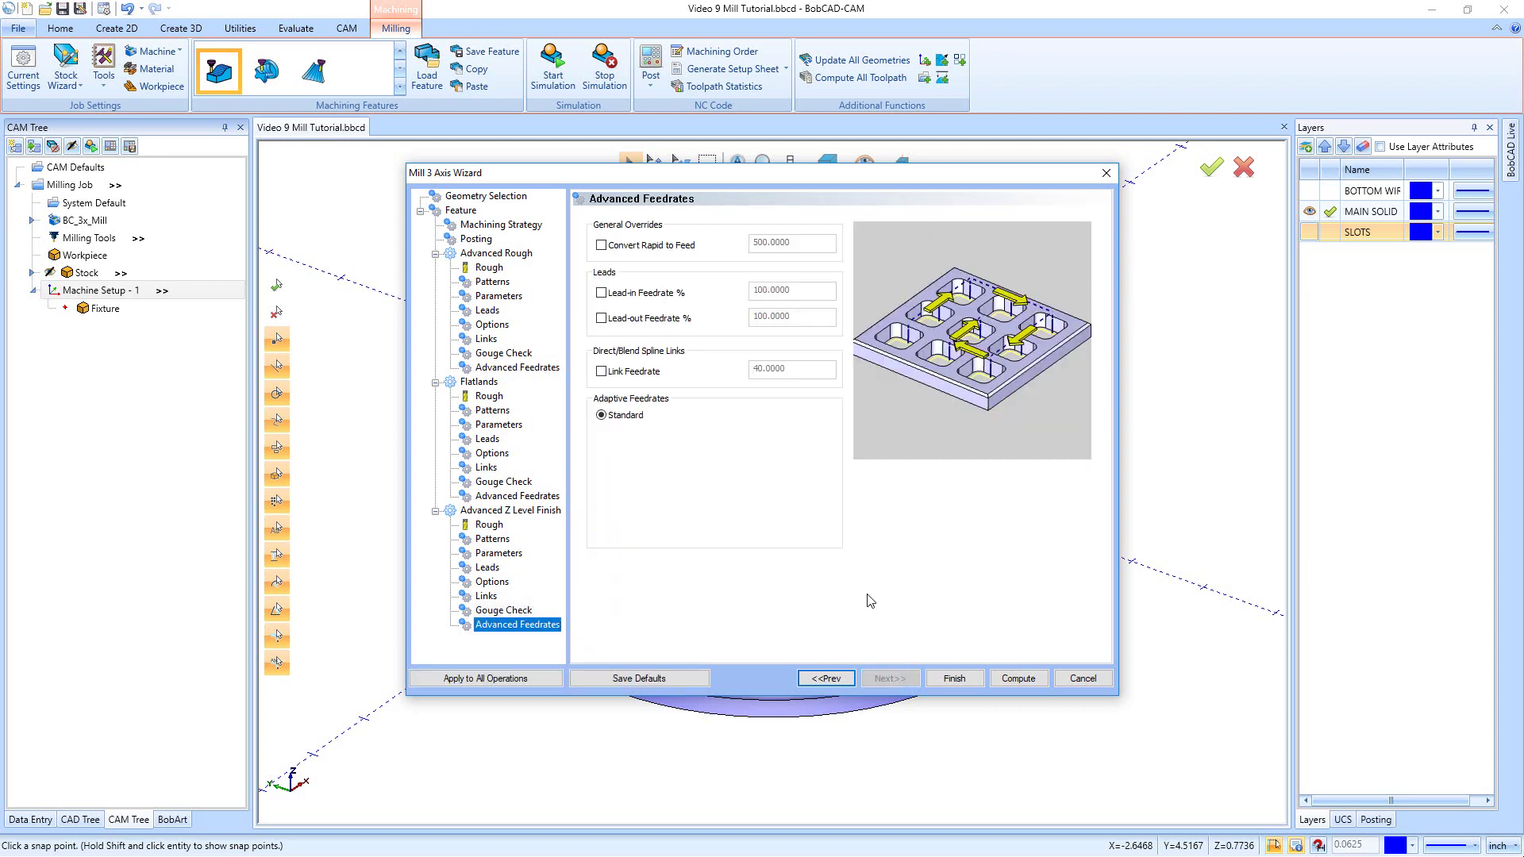
click(1019, 678)
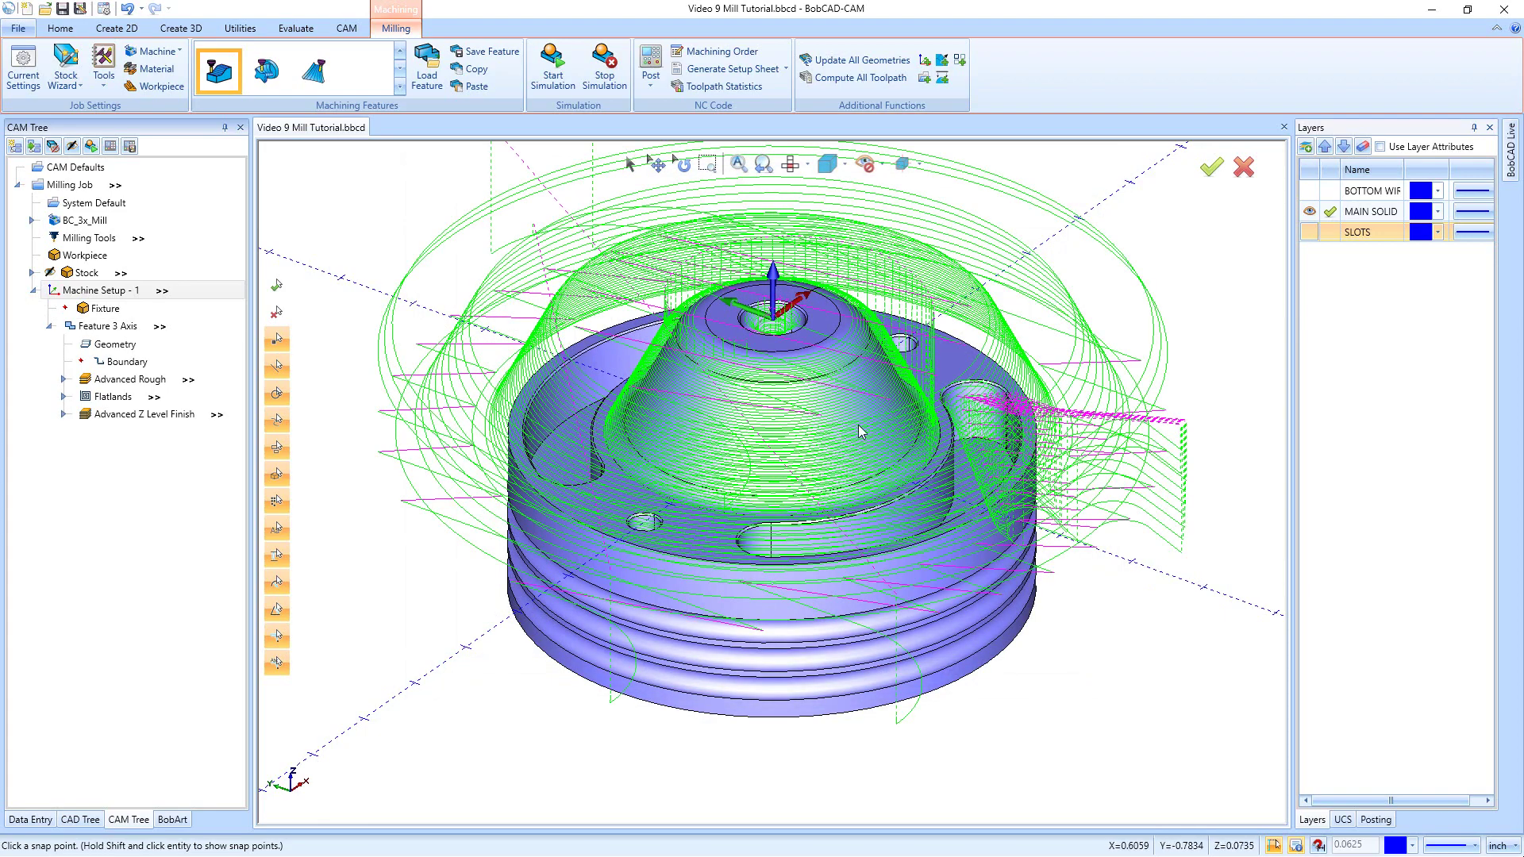
Blank the computed toolpaths of Feature 3 Axis
middle_drag(820, 474, 823, 464)
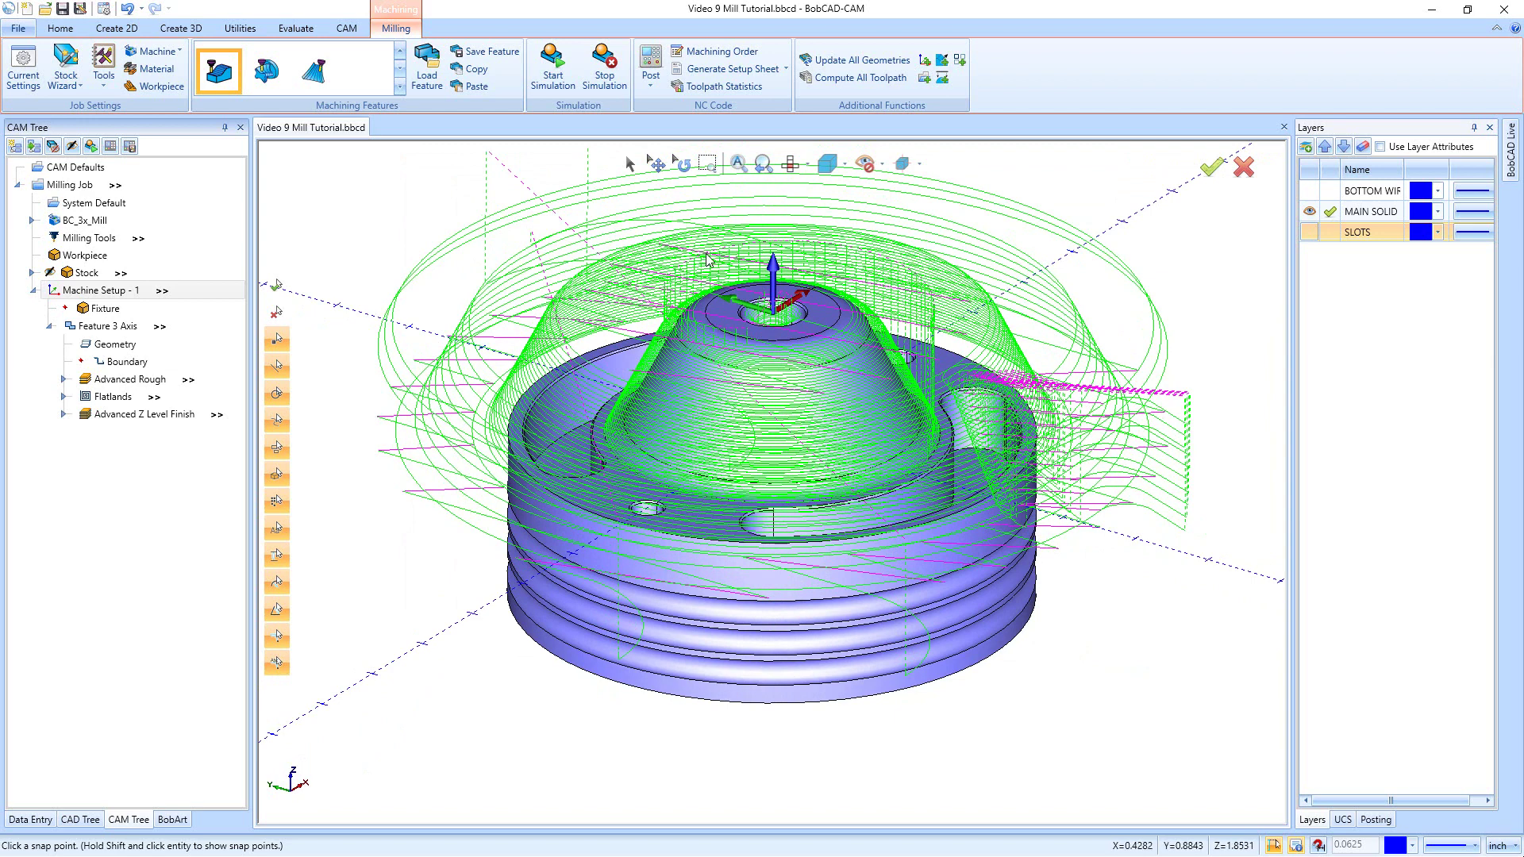
right_click(107, 326)
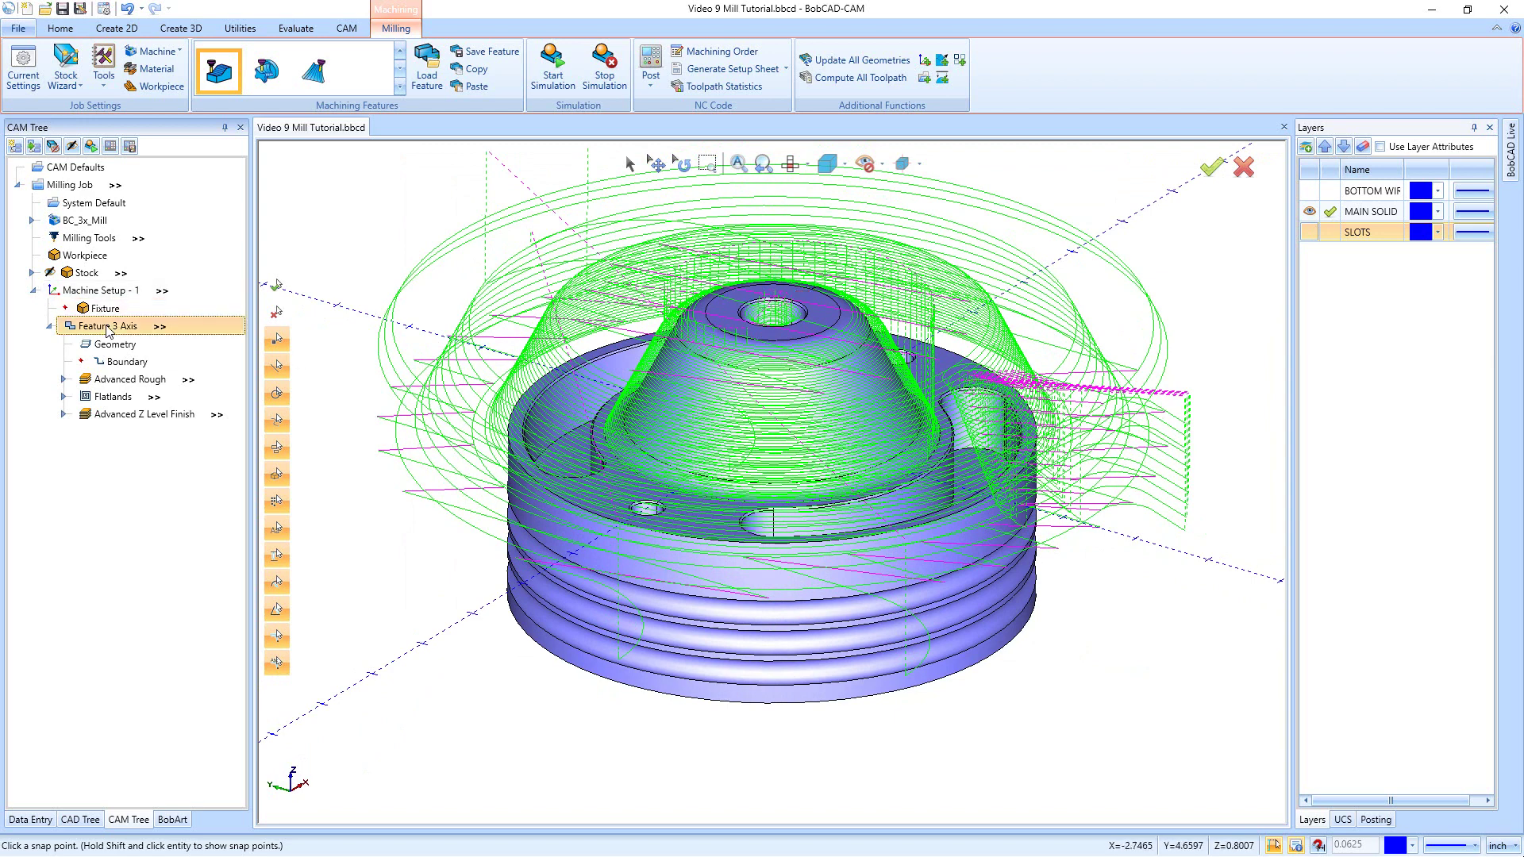
click(190, 780)
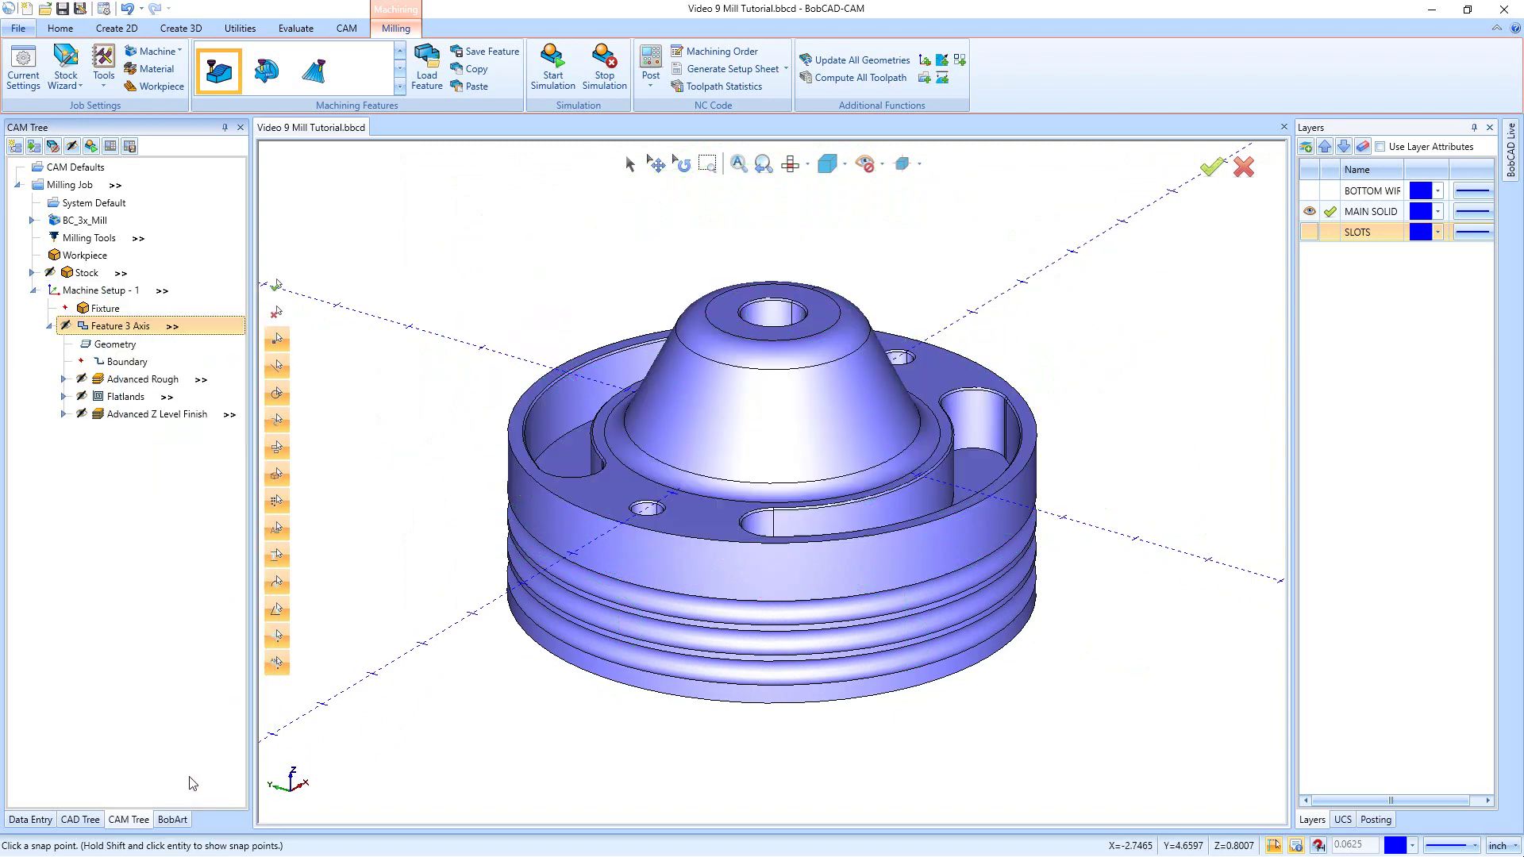
Inspect the Advanced Rough, Flatlands and Advanced Z Level Finish toolpaths one by one, and collapse Feature 3 Axis
click(127, 380)
click(127, 399)
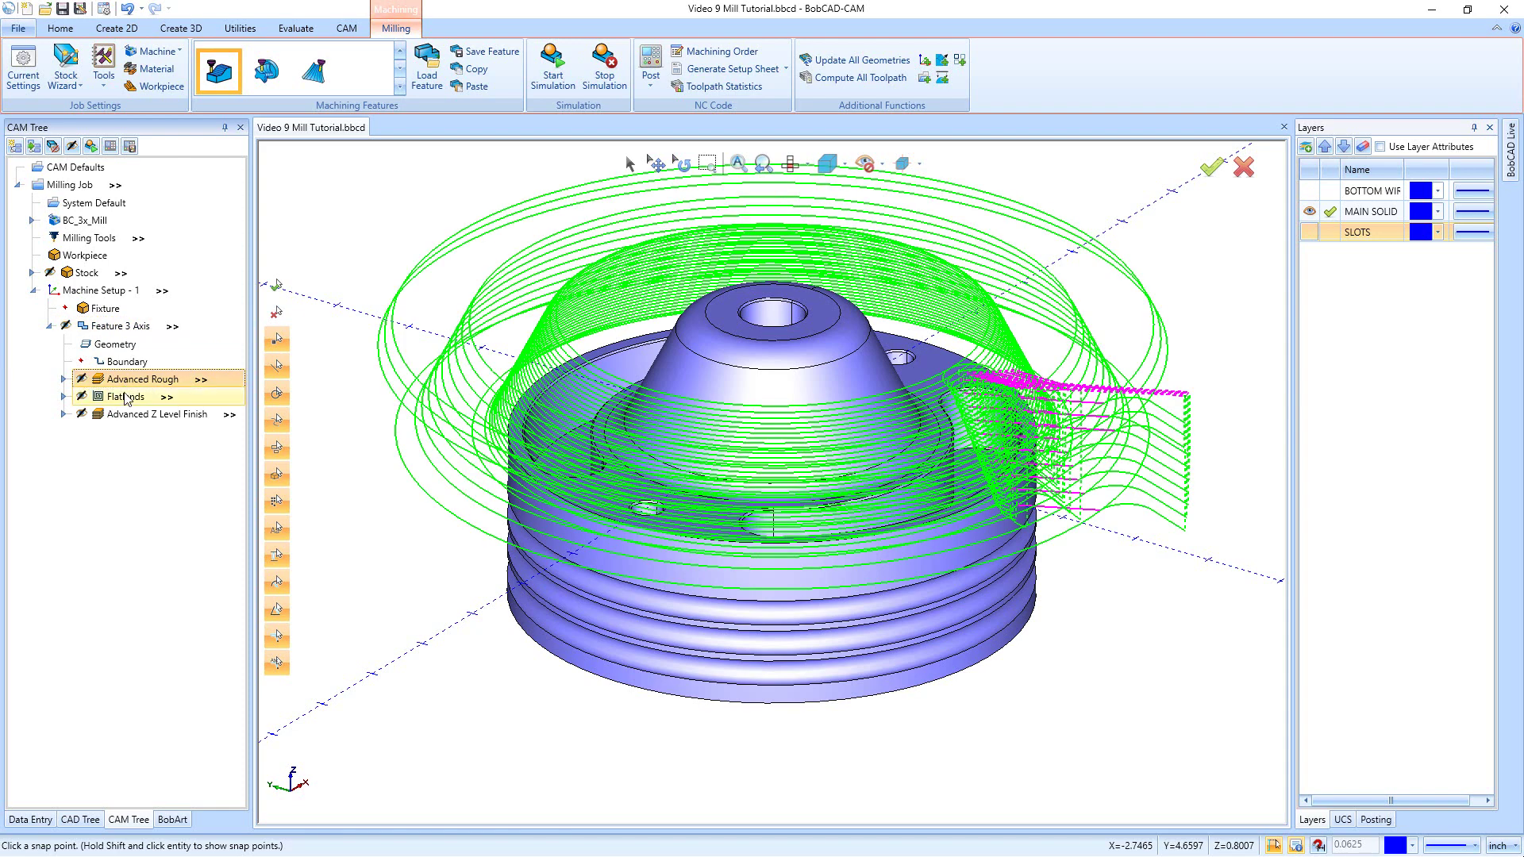
click(129, 414)
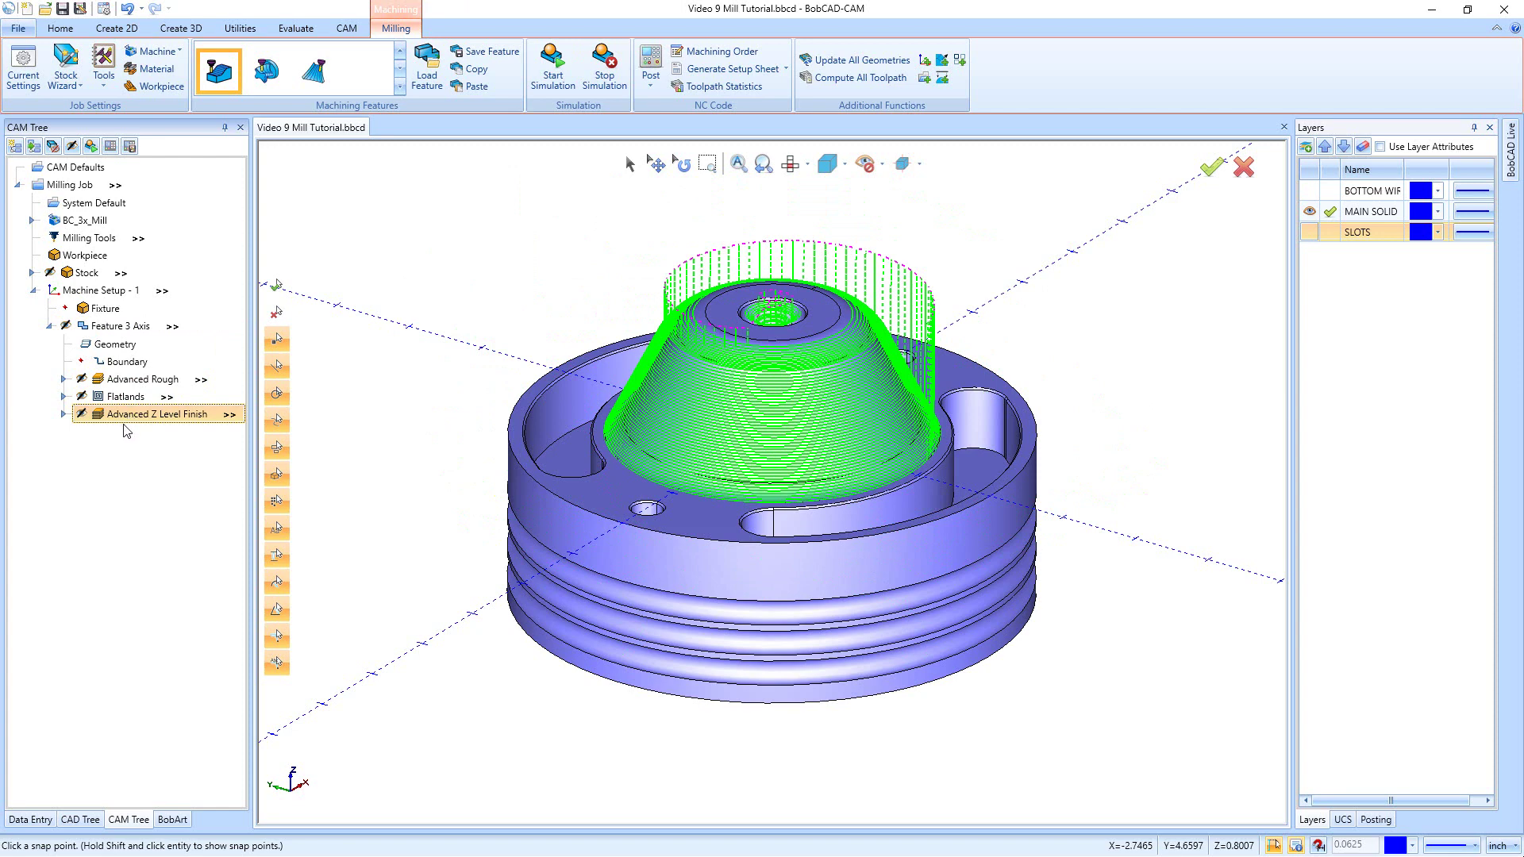
click(59, 328)
click(48, 326)
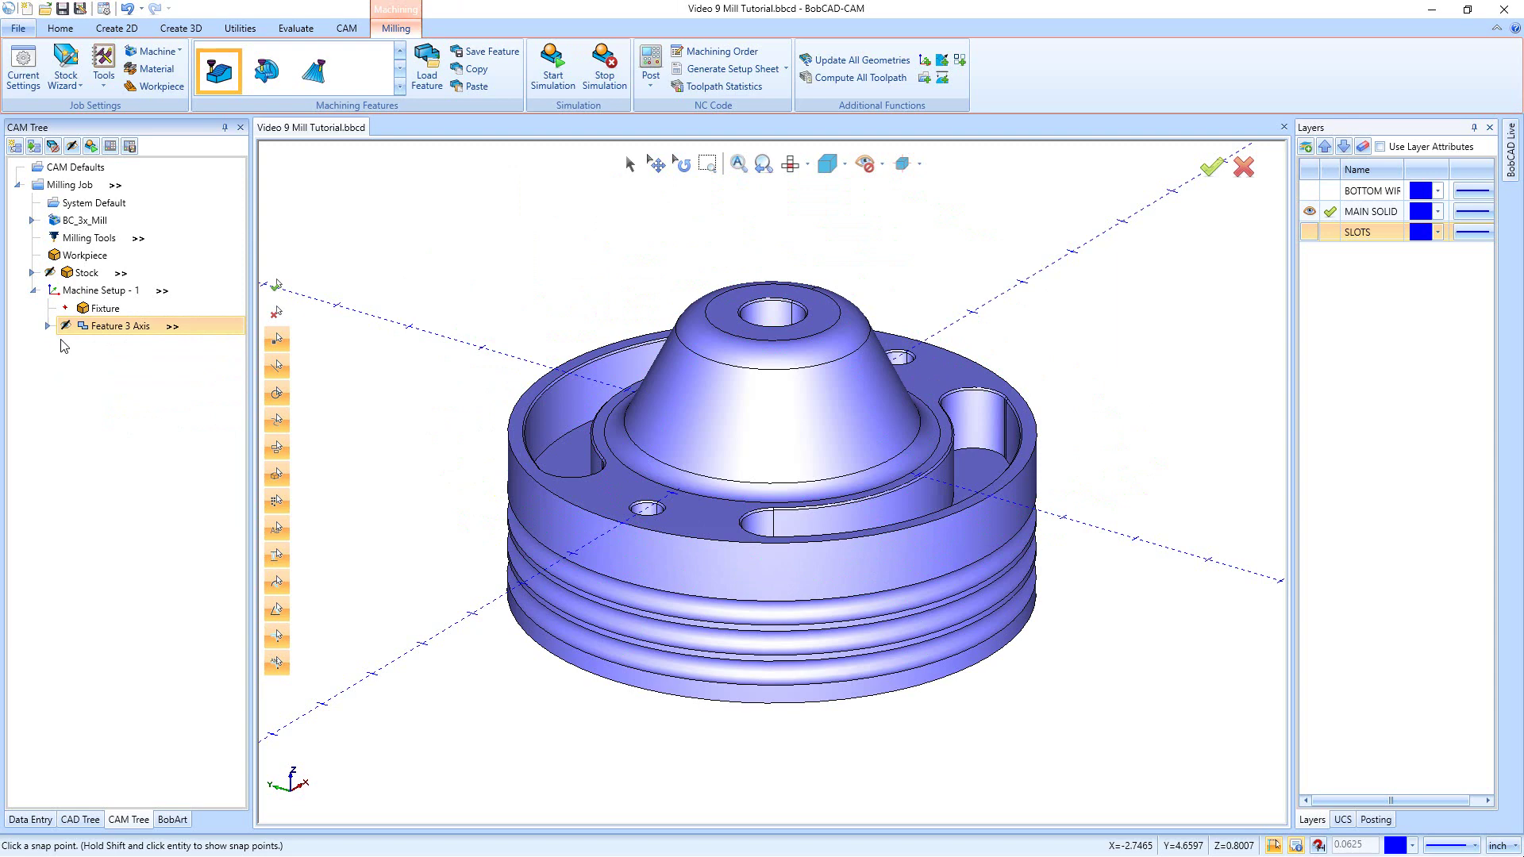
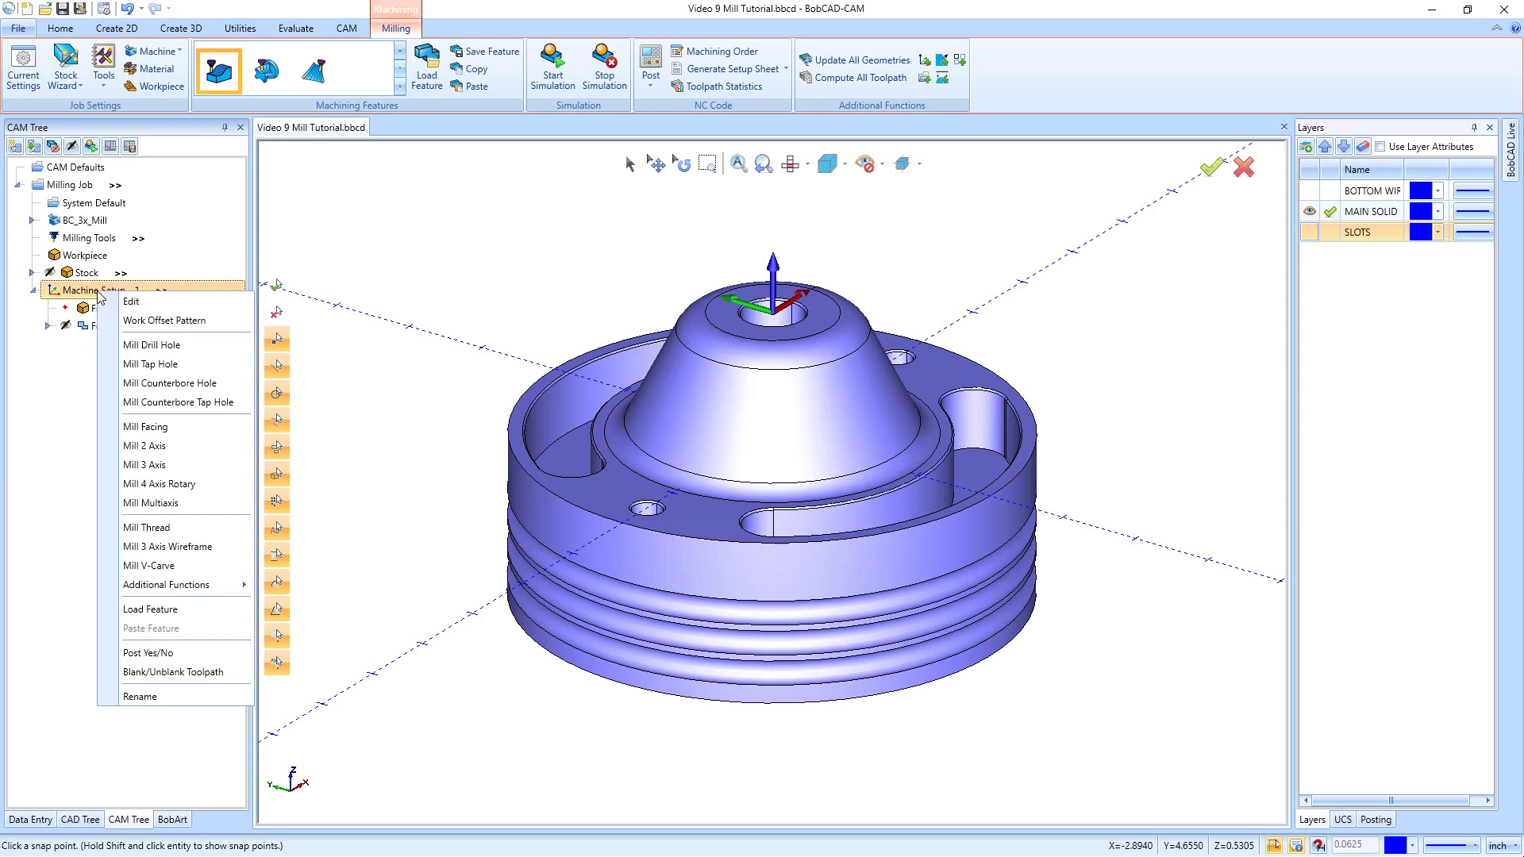
Create a Mill 2 Axis feature in Machine Setup - 1 and select the floor faces of both curved slots as geometry
click(160, 447)
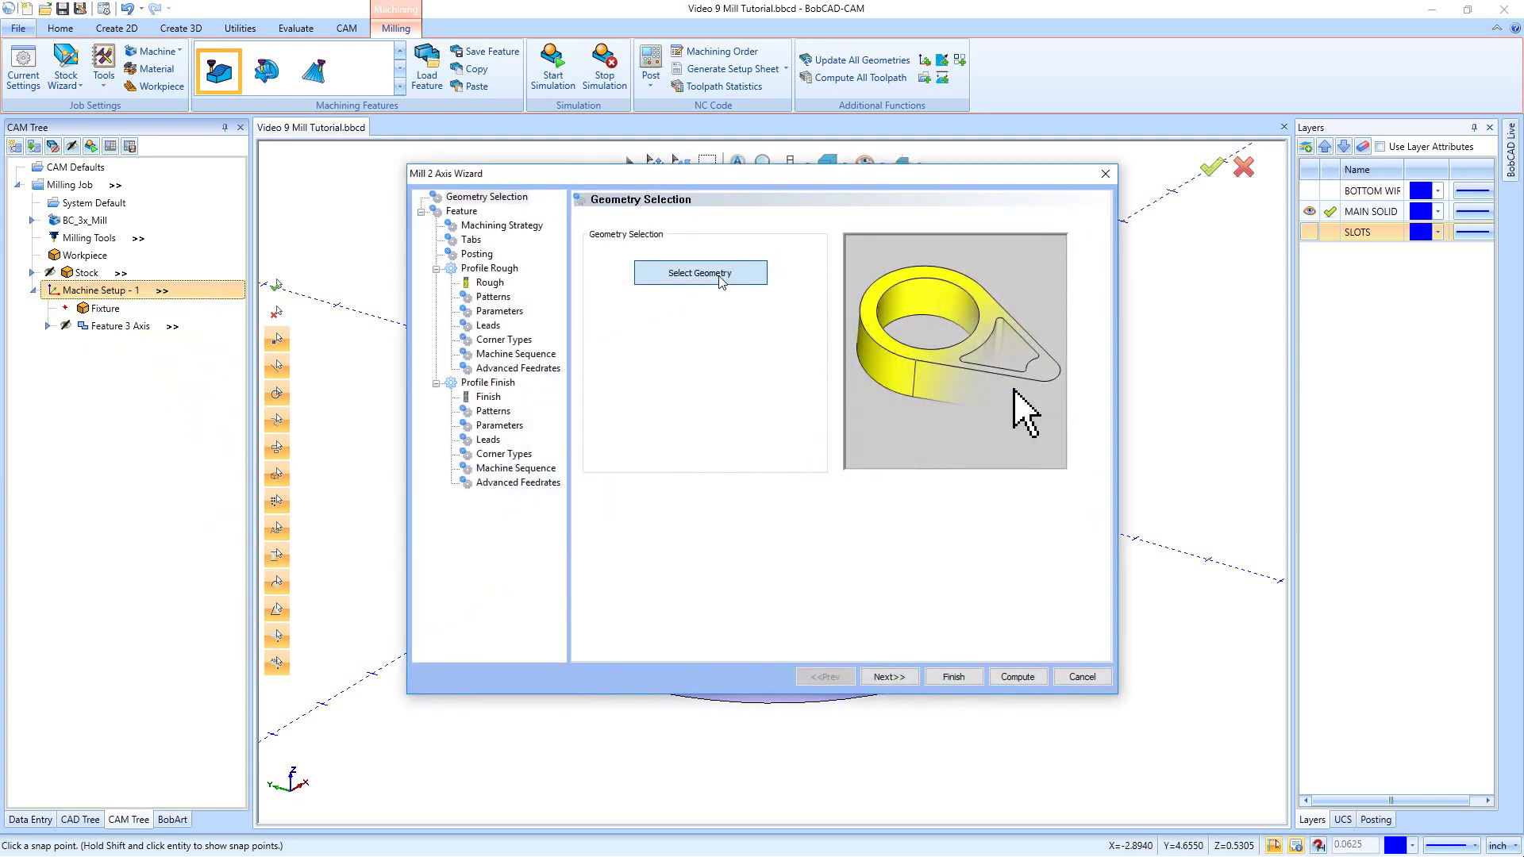
click(722, 280)
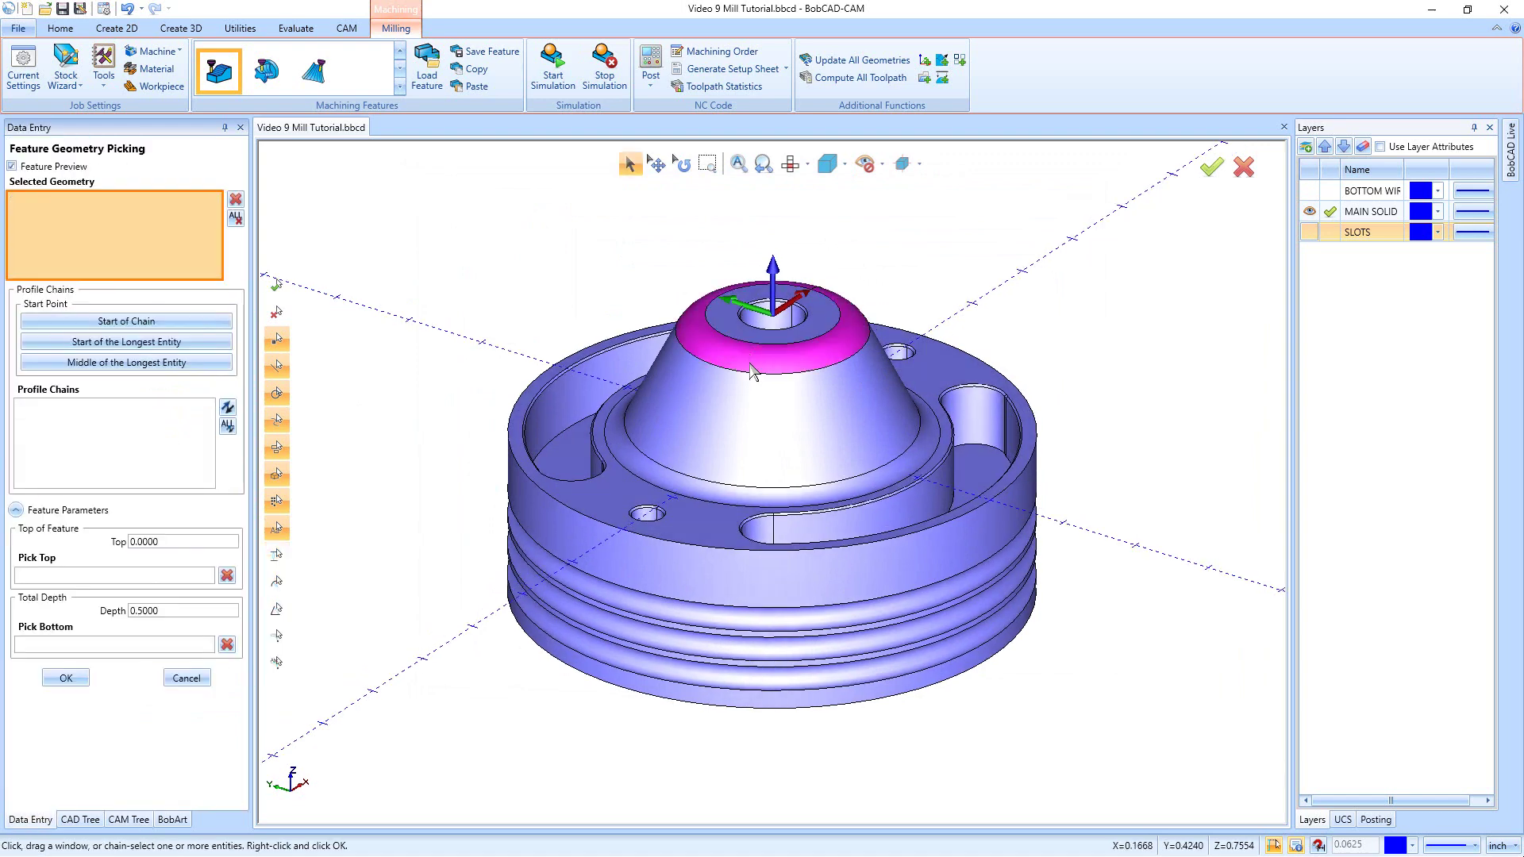
middle_drag(967, 262, 961, 318)
click(977, 476)
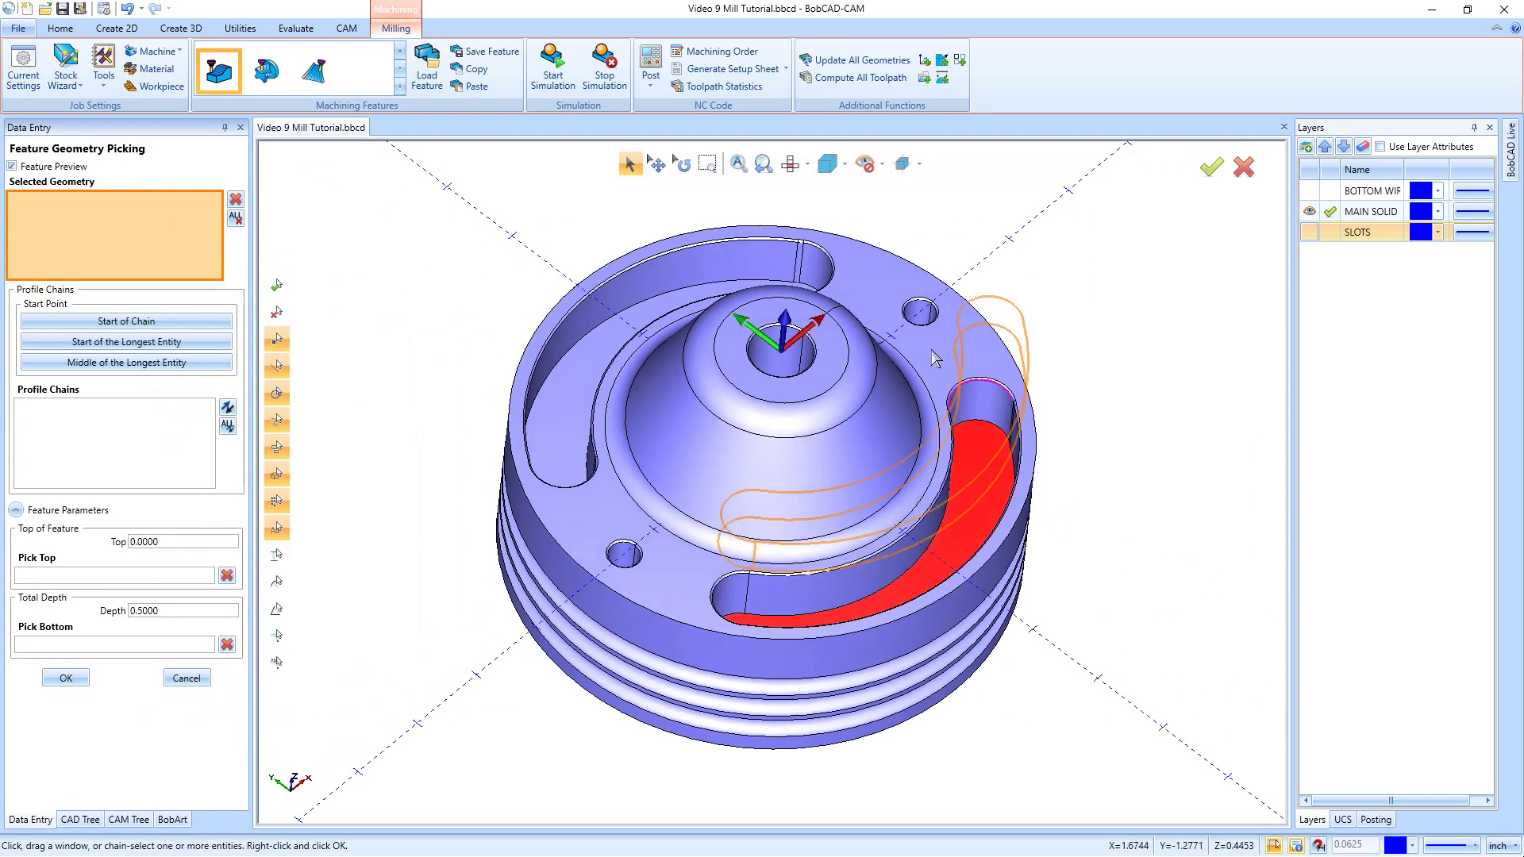
click(573, 364)
Pick the slot's upper edge as top of feature at -1.5 and the slot floor for a 0.75 total depth, and accept the geometry
middle_drag(1050, 465, 998, 565)
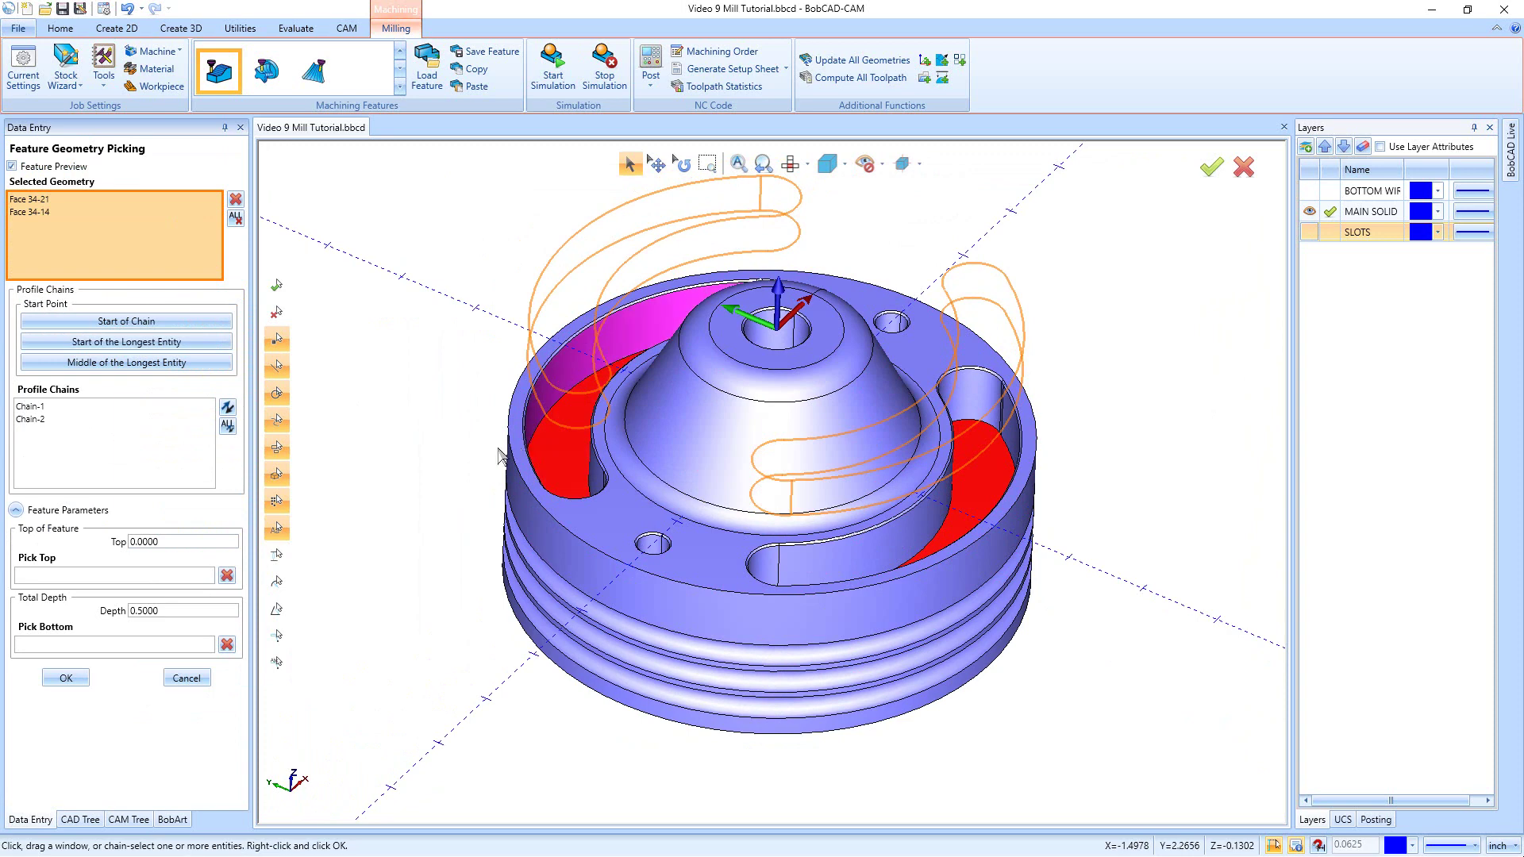
click(134, 577)
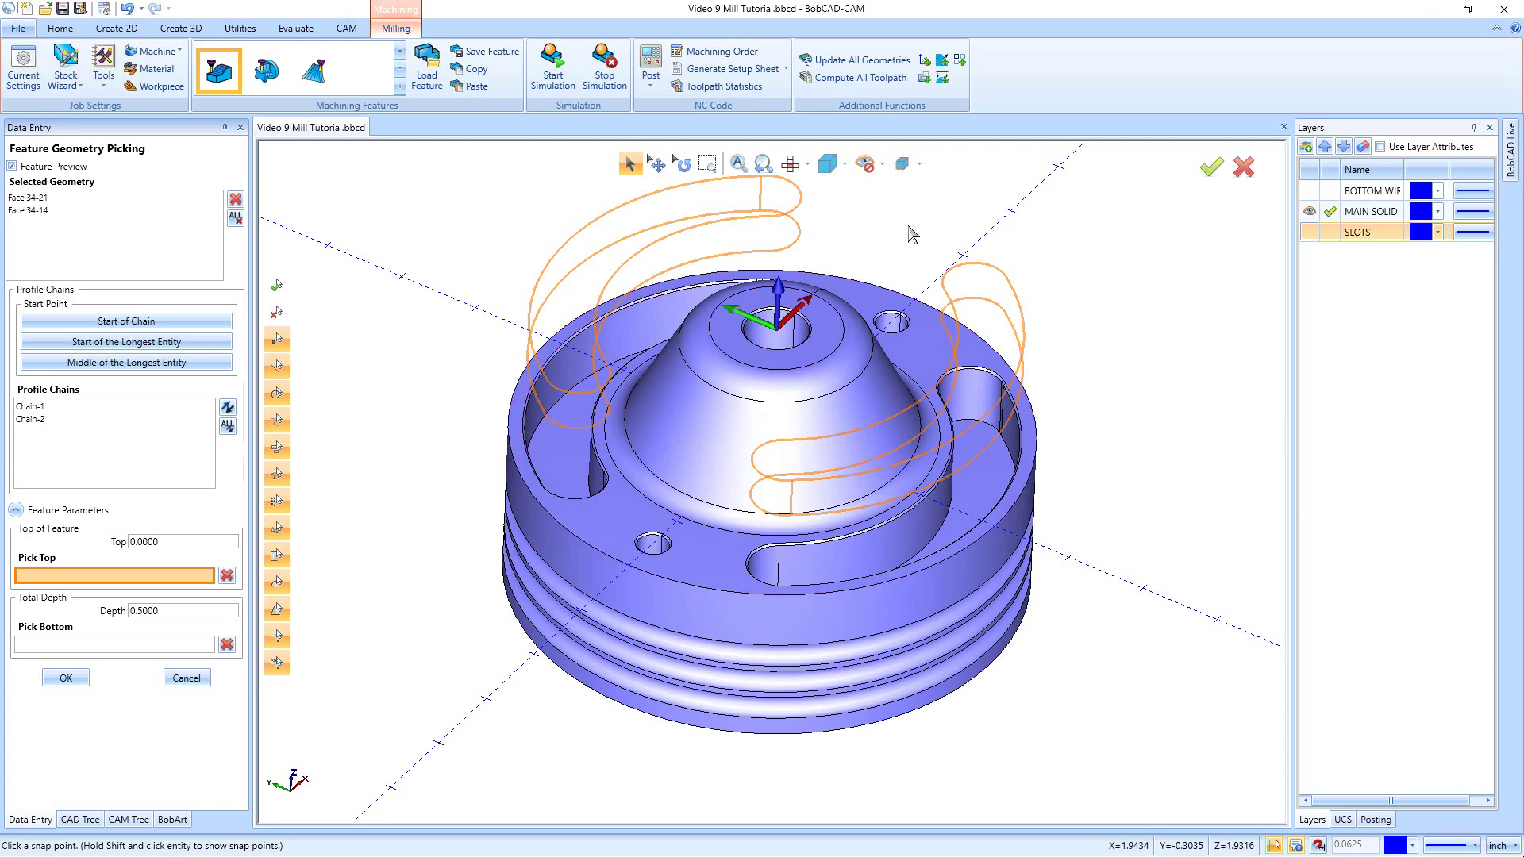
click(768, 545)
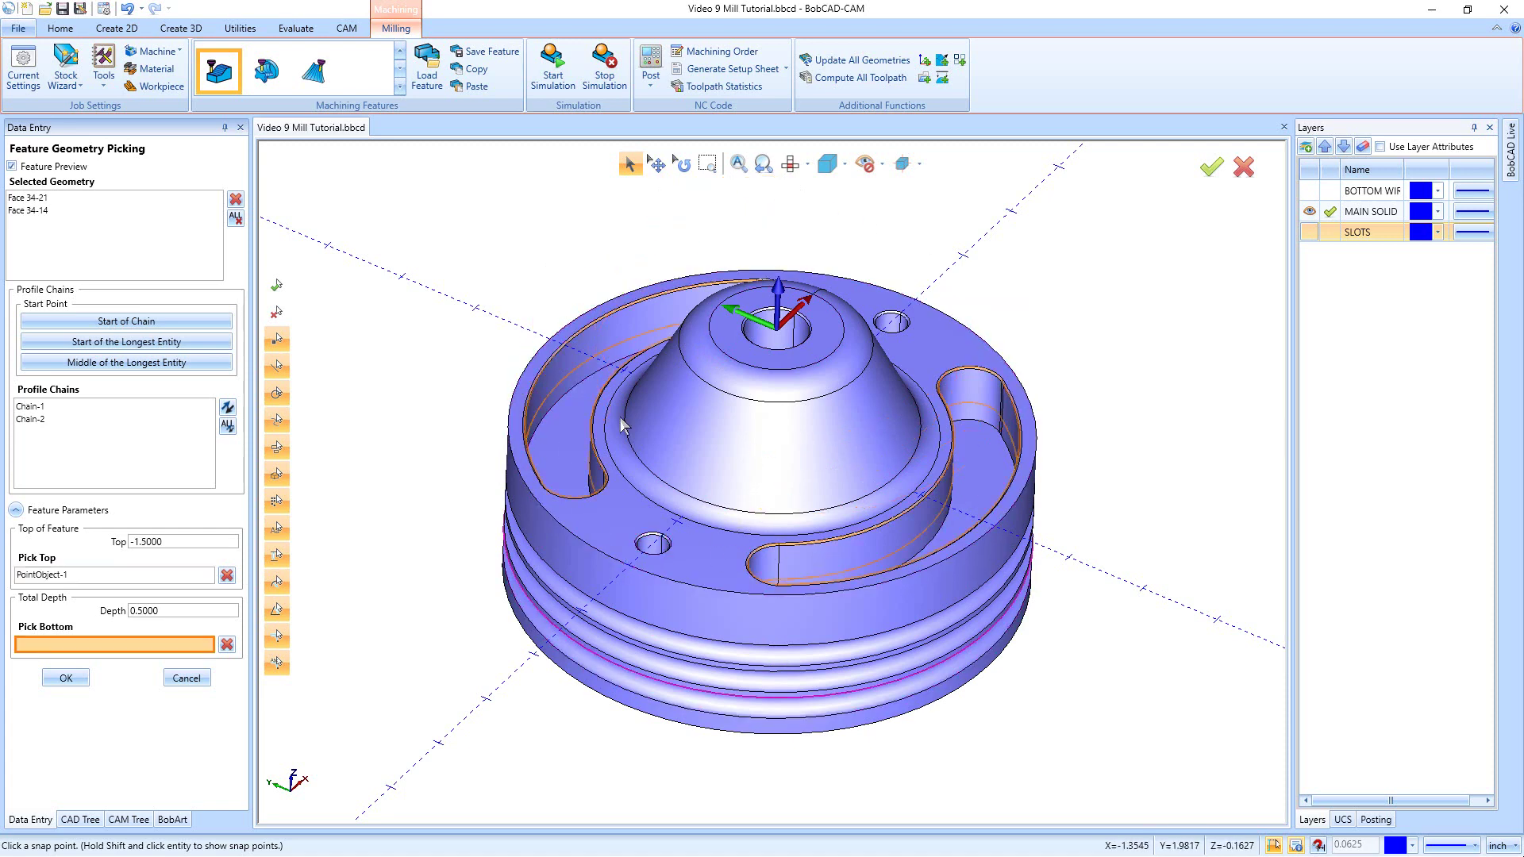
drag(181, 543, 98, 541)
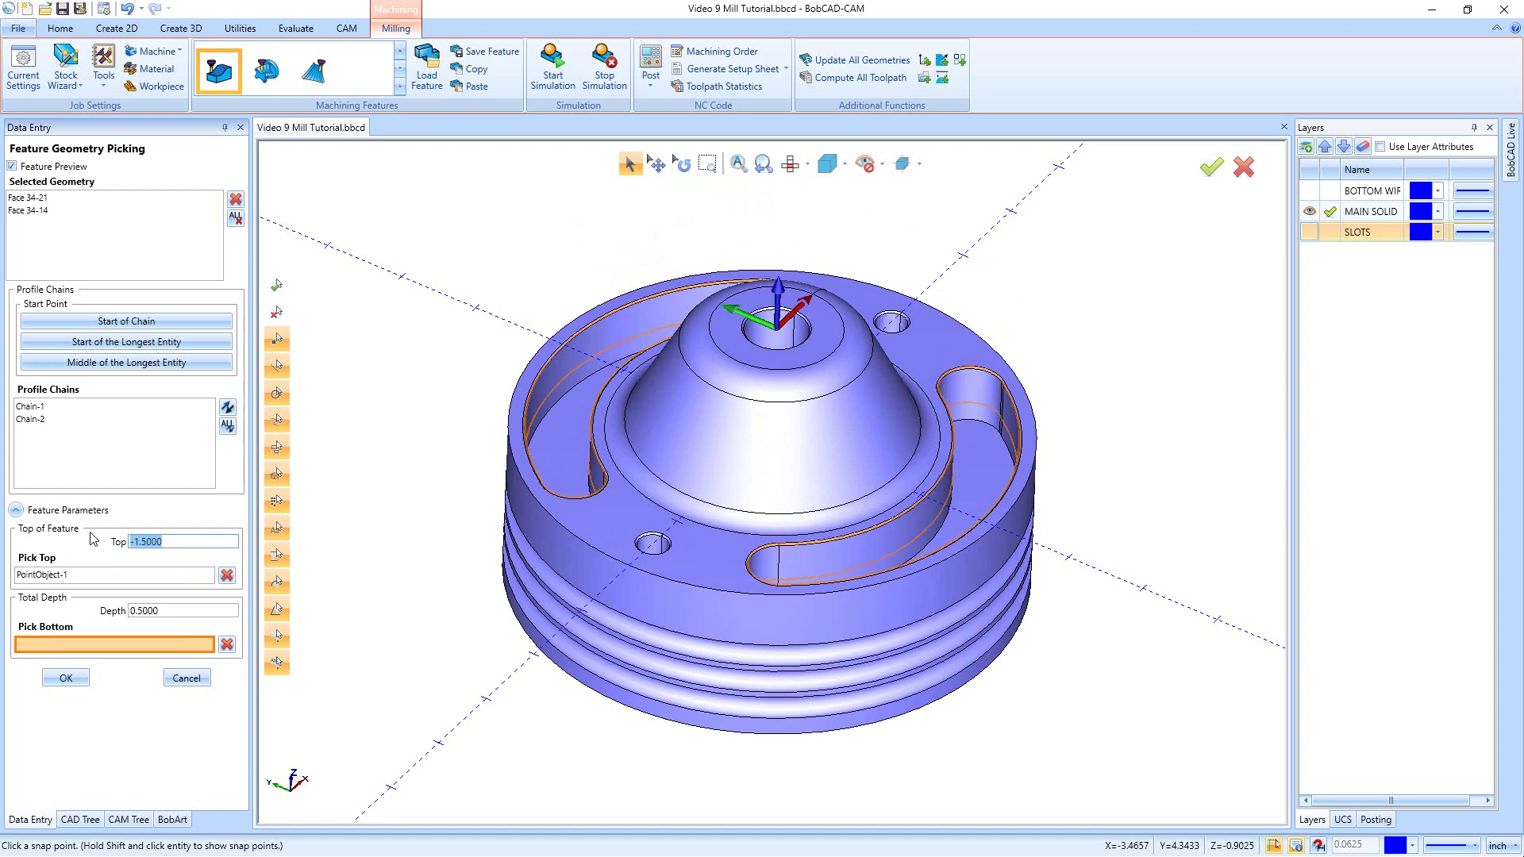
click(562, 393)
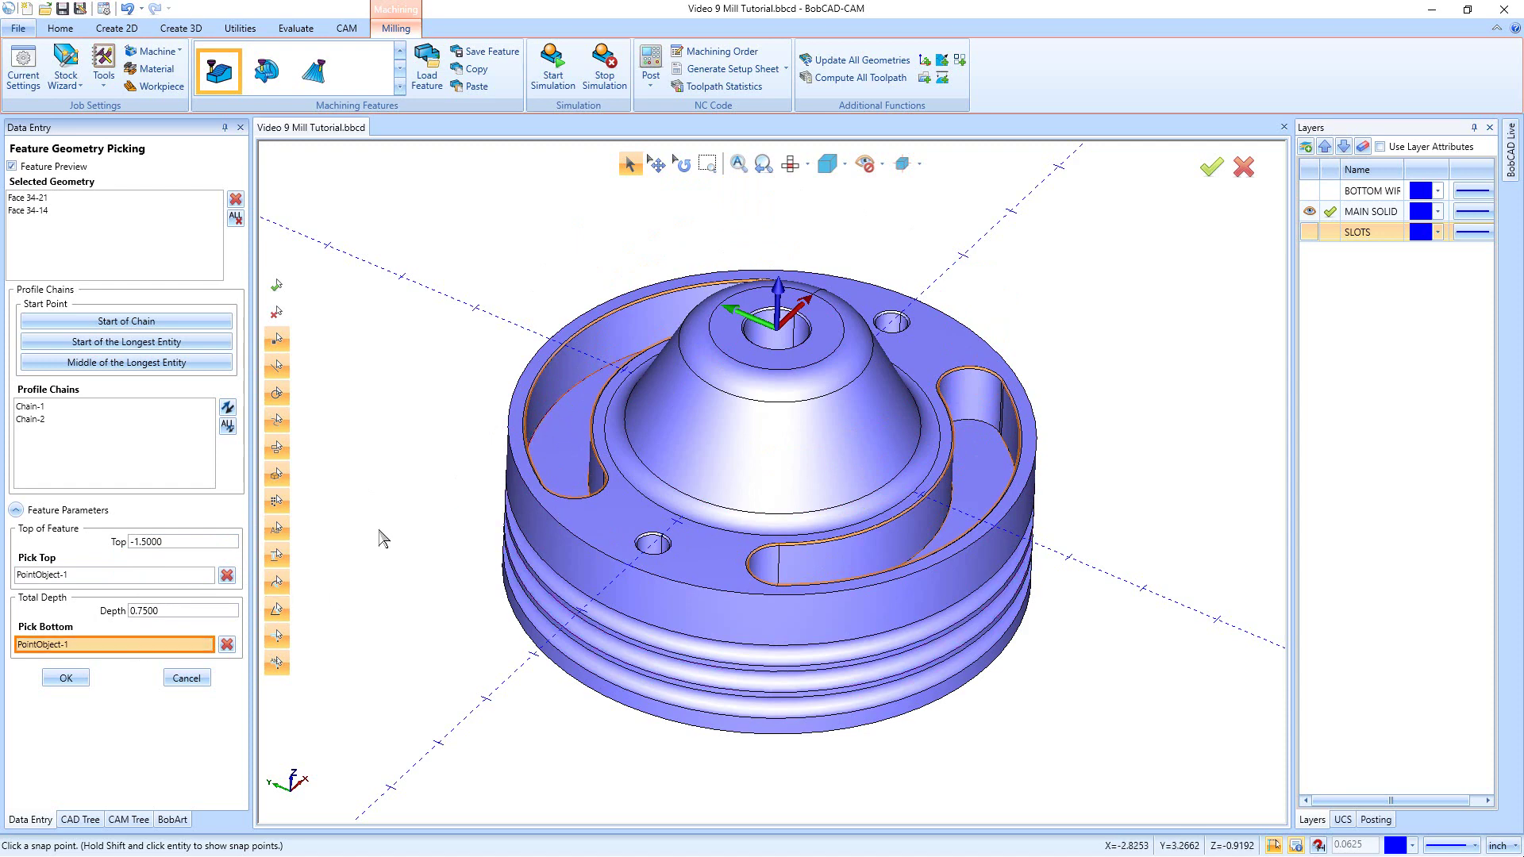
click(76, 681)
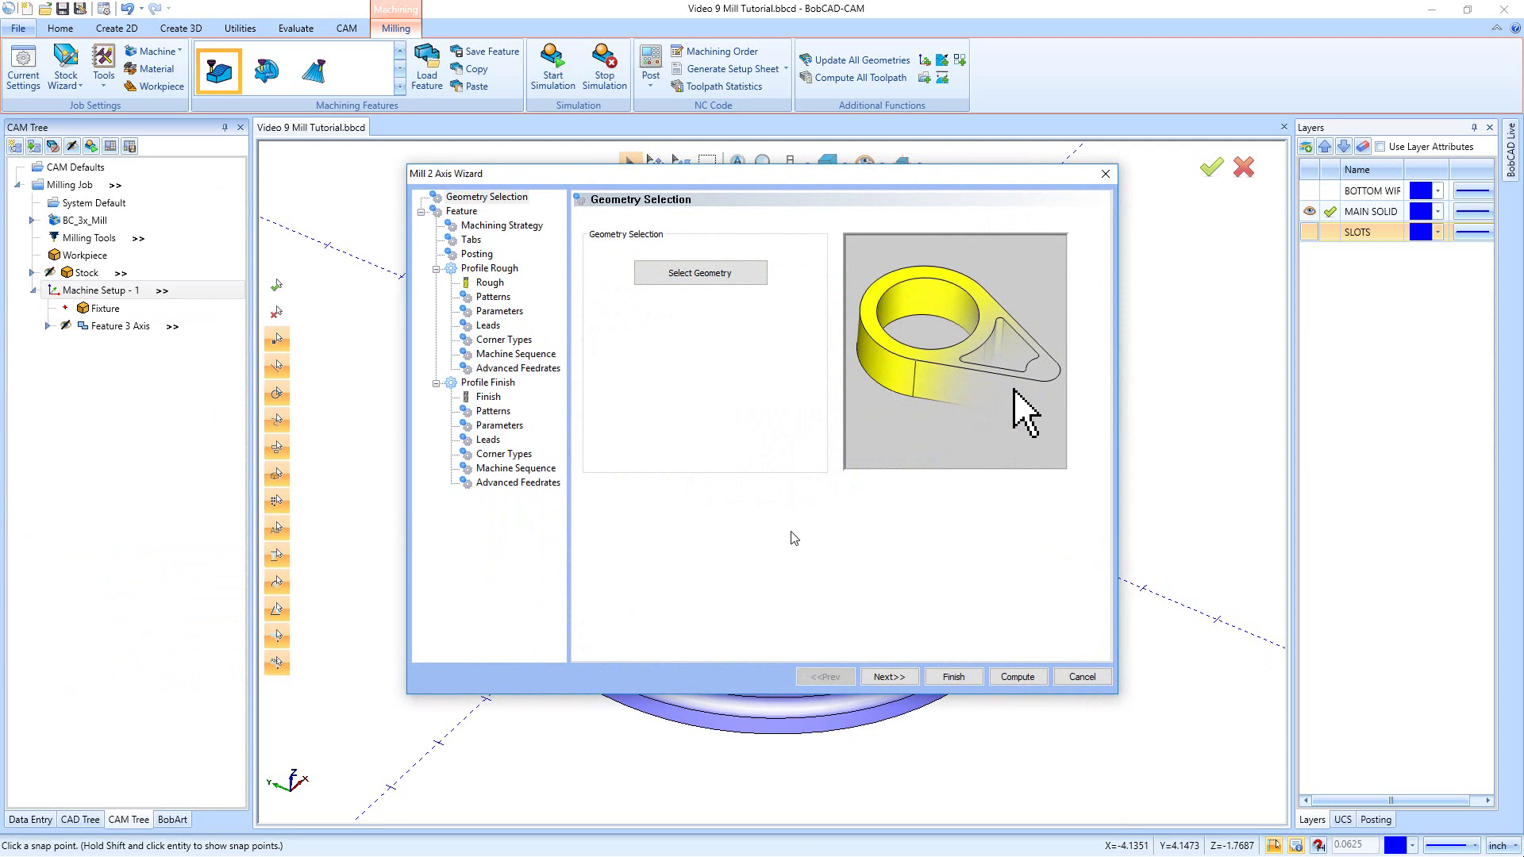
Keep the feature parameters, choose the Pocketing strategy, and add a Chamfer Mill operation after Profile Finish
click(891, 676)
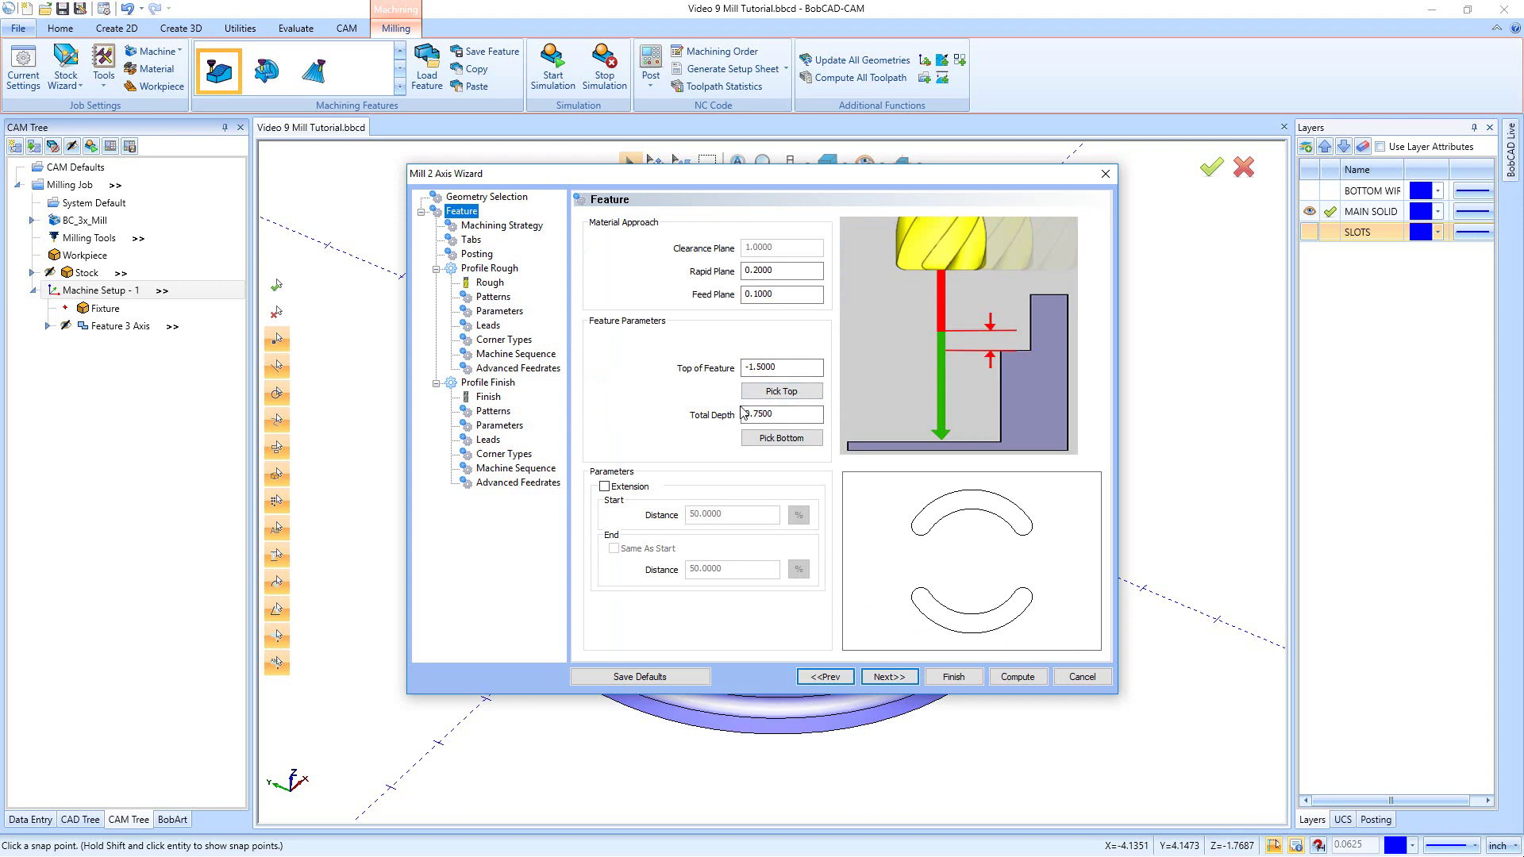
click(889, 677)
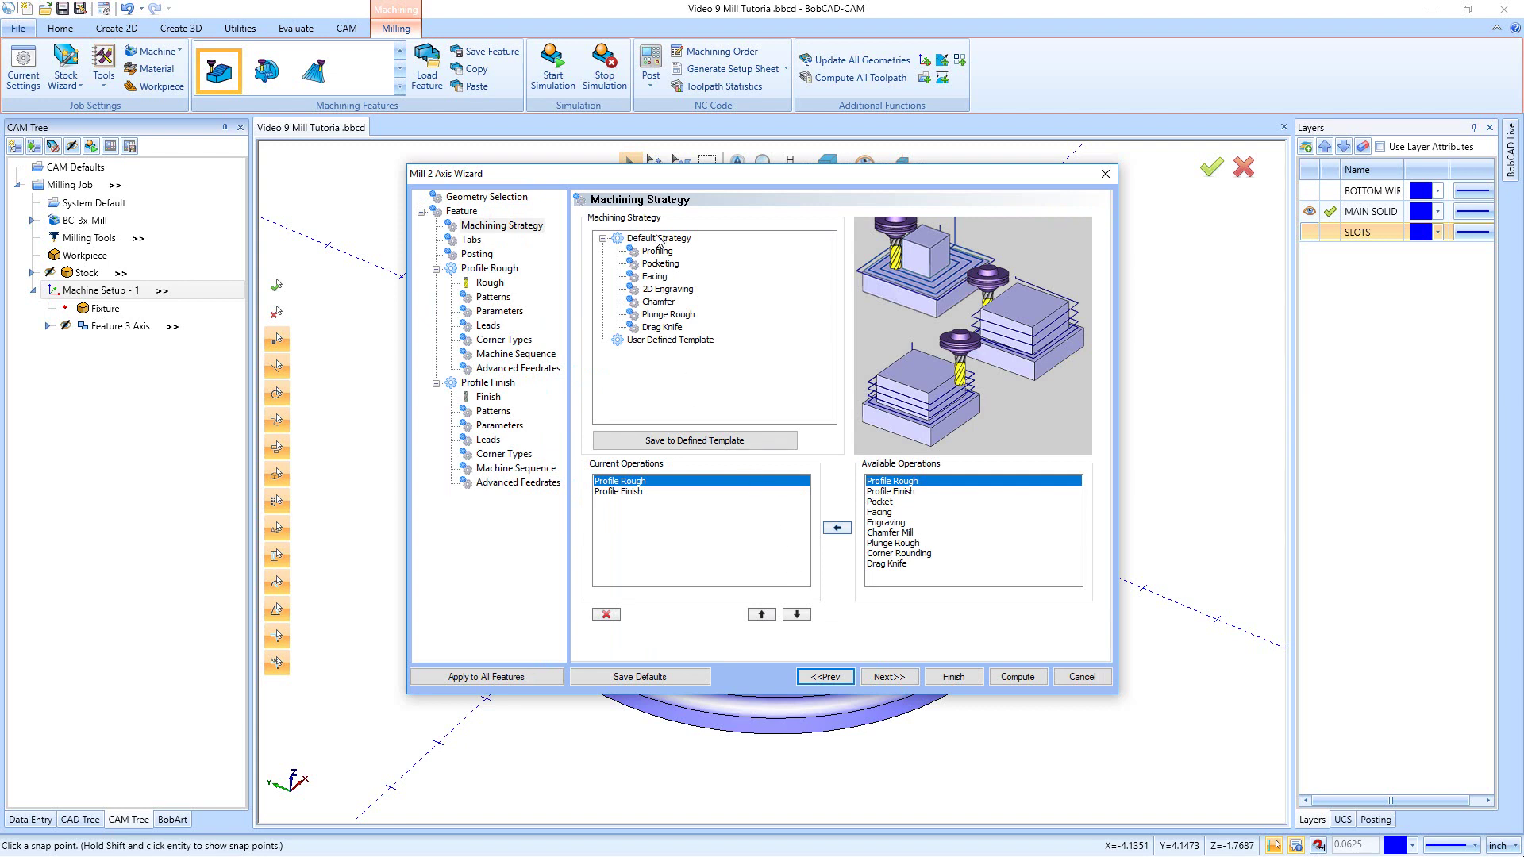
click(659, 265)
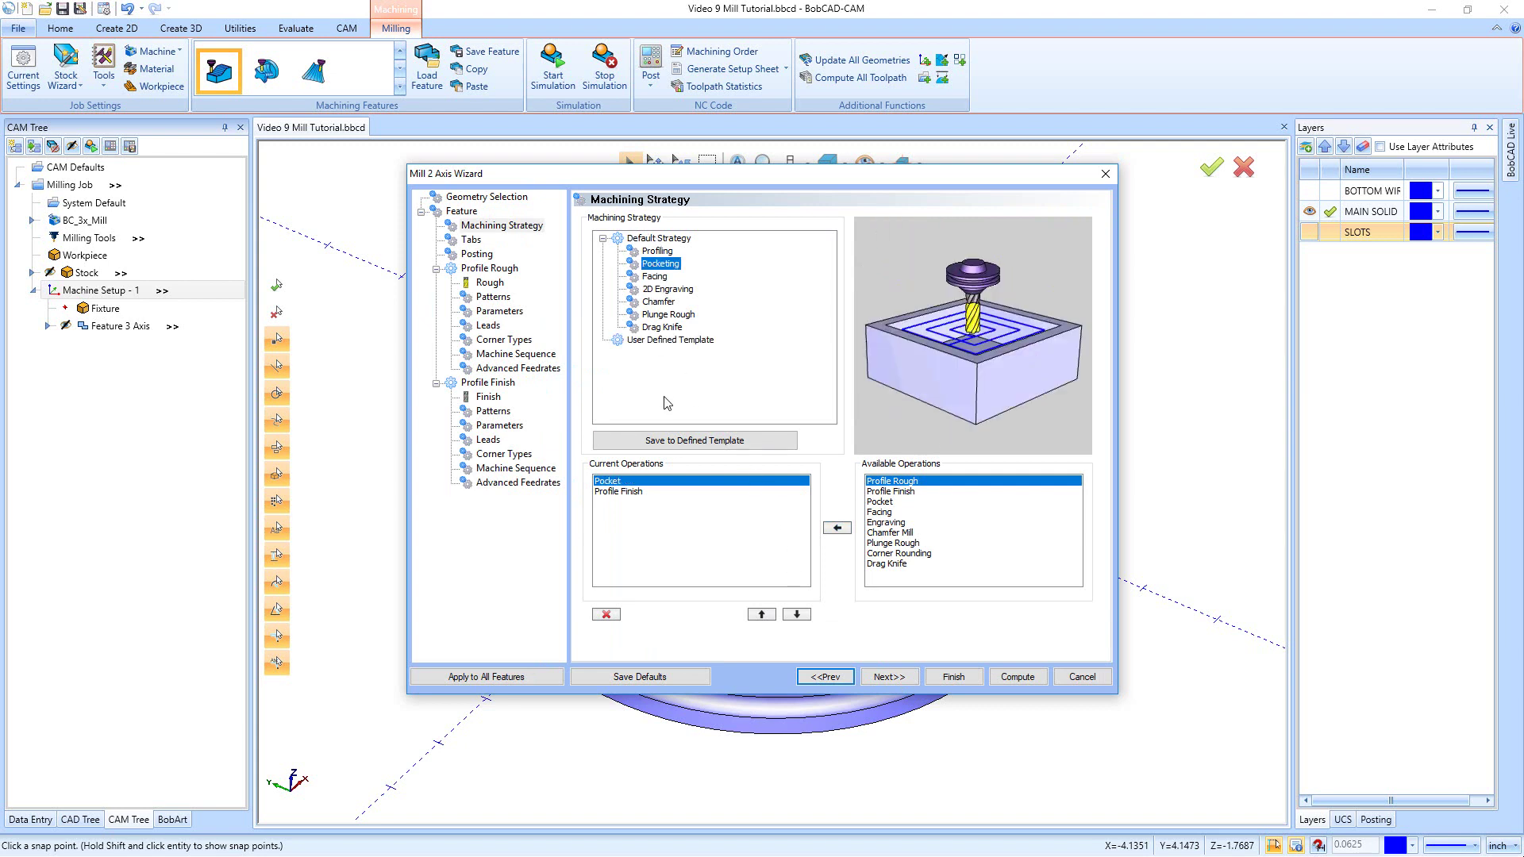
click(623, 490)
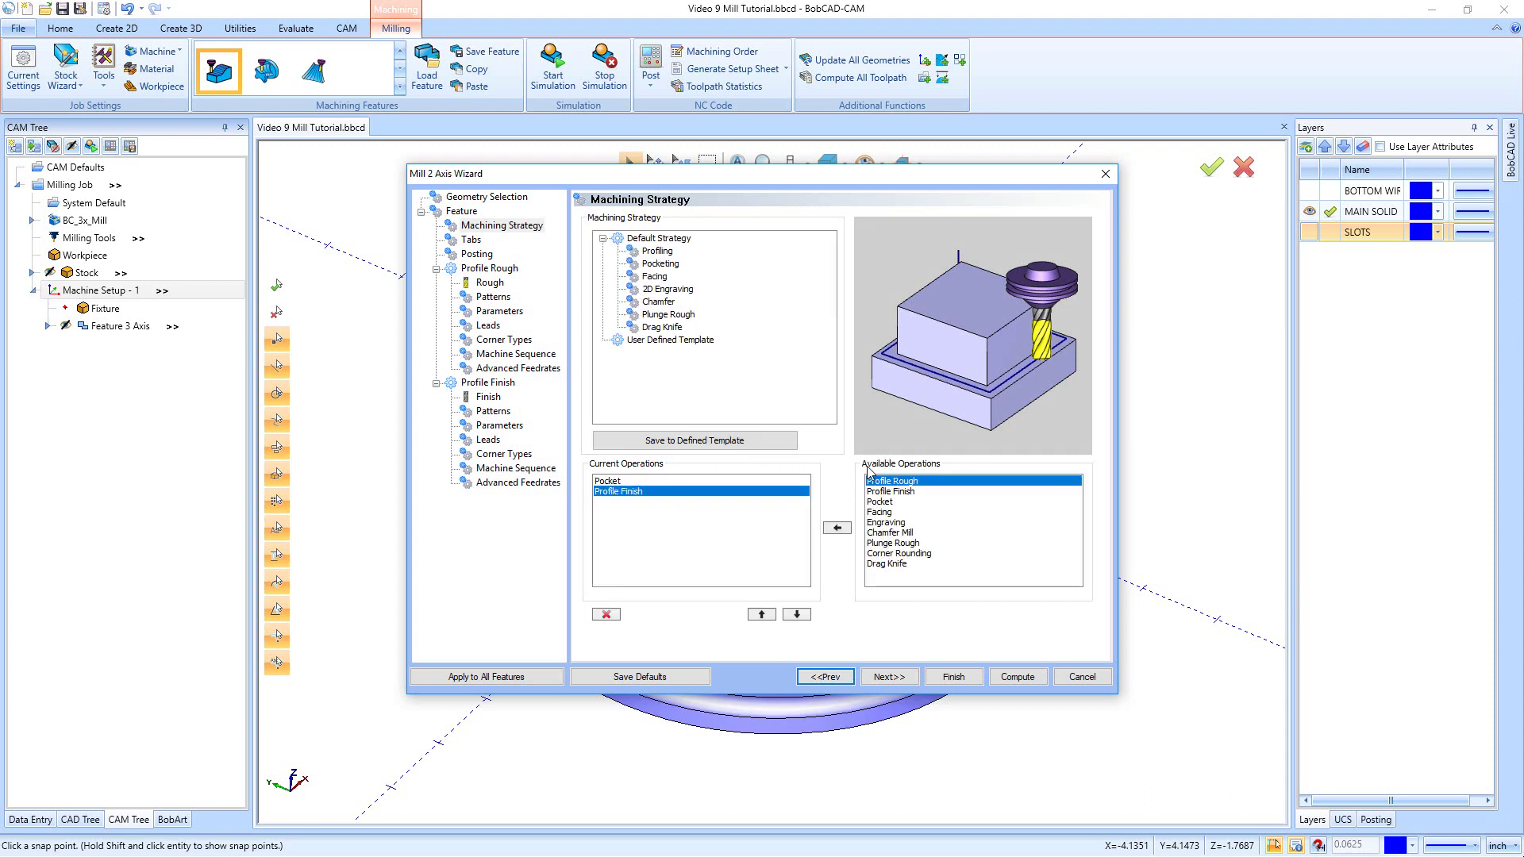
click(885, 534)
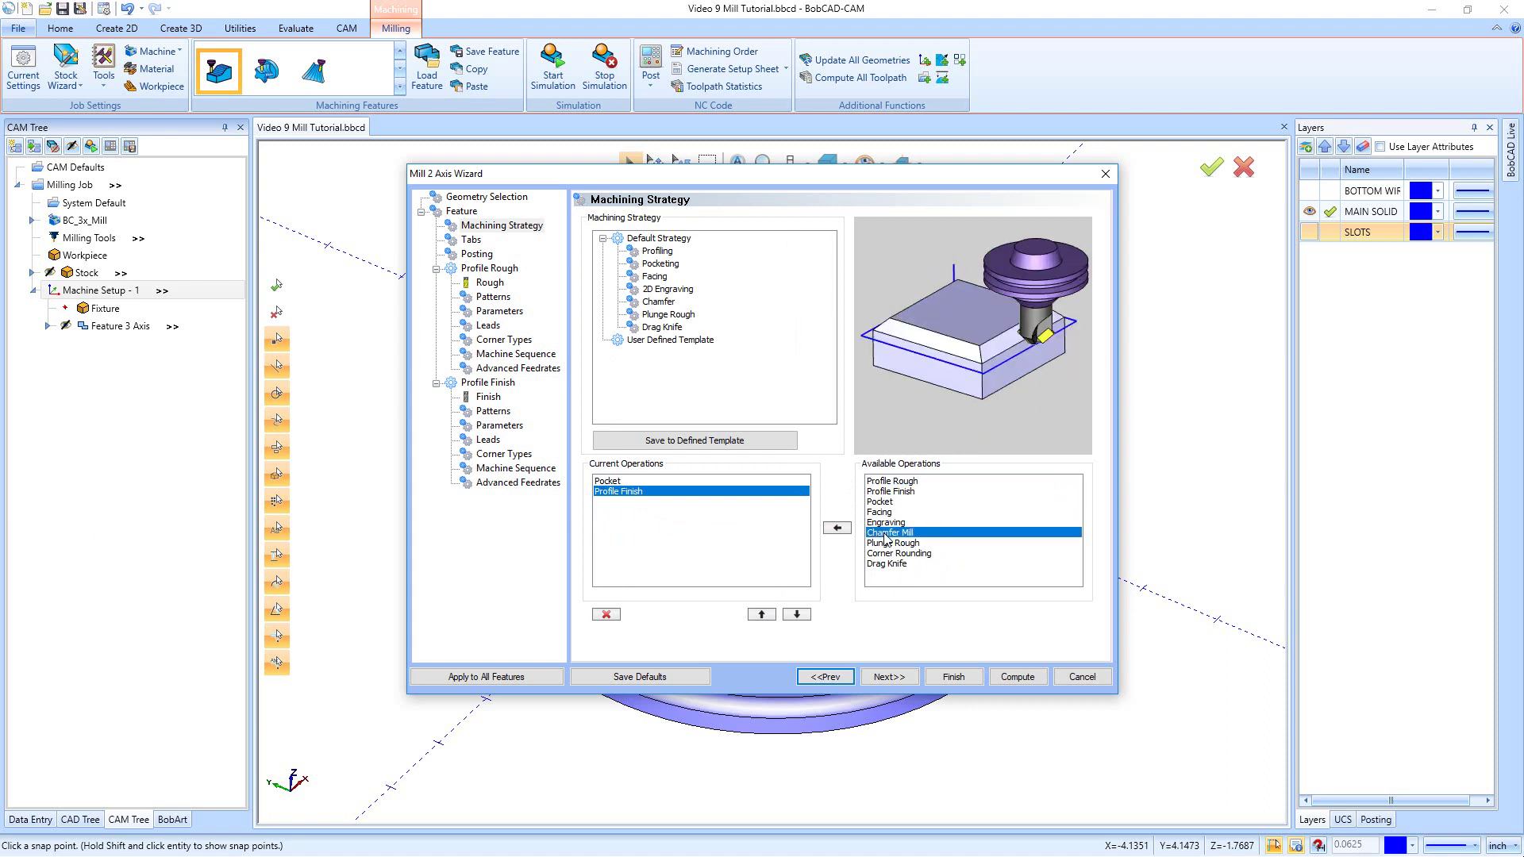
click(836, 529)
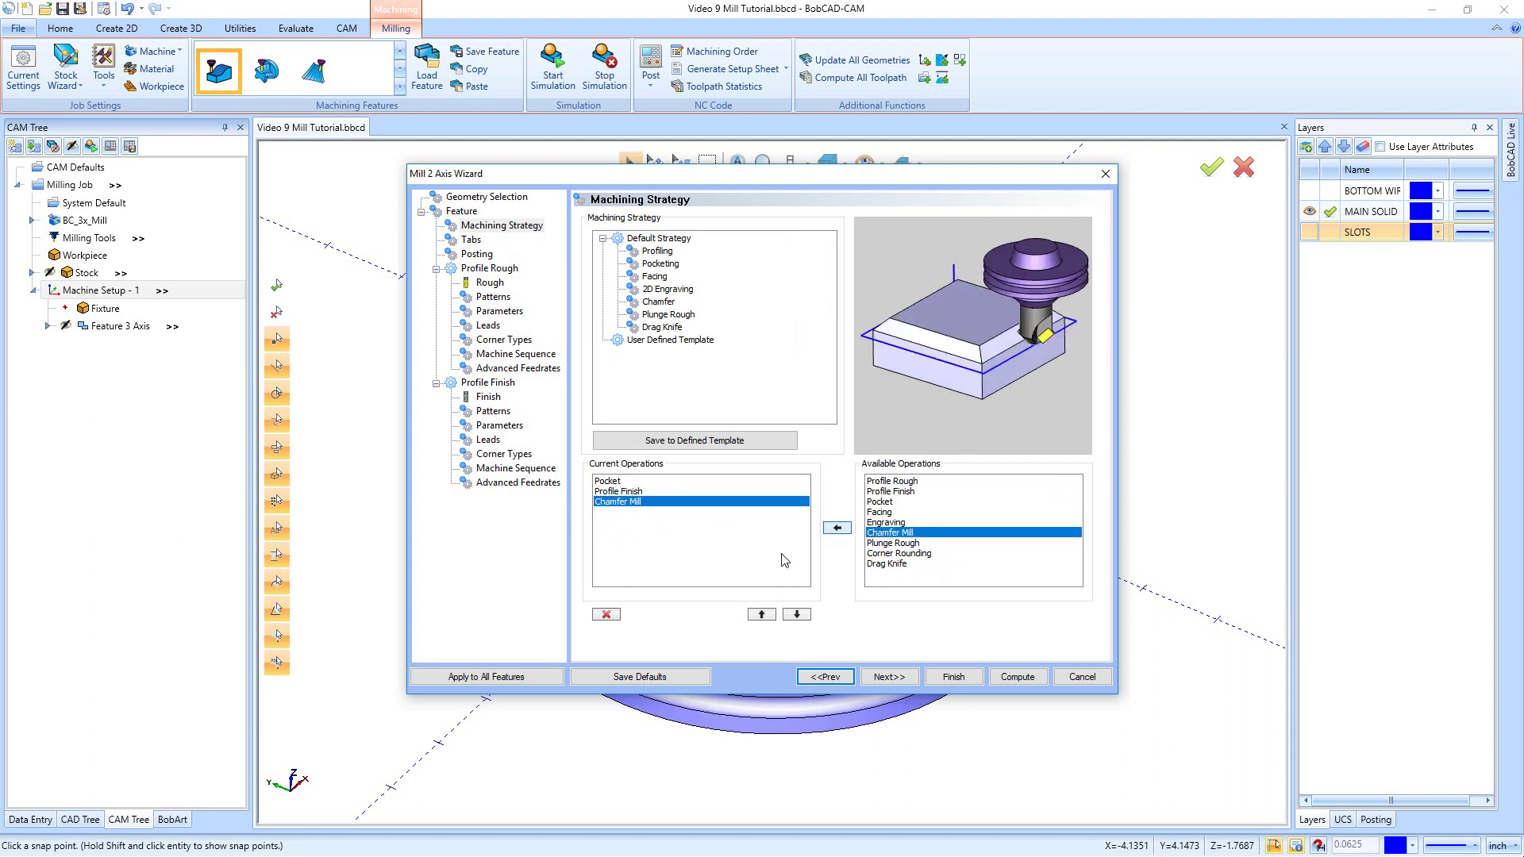
Try reordering Chamfer Mill before and after Profile Finish in the current operations
click(764, 615)
click(796, 615)
click(764, 616)
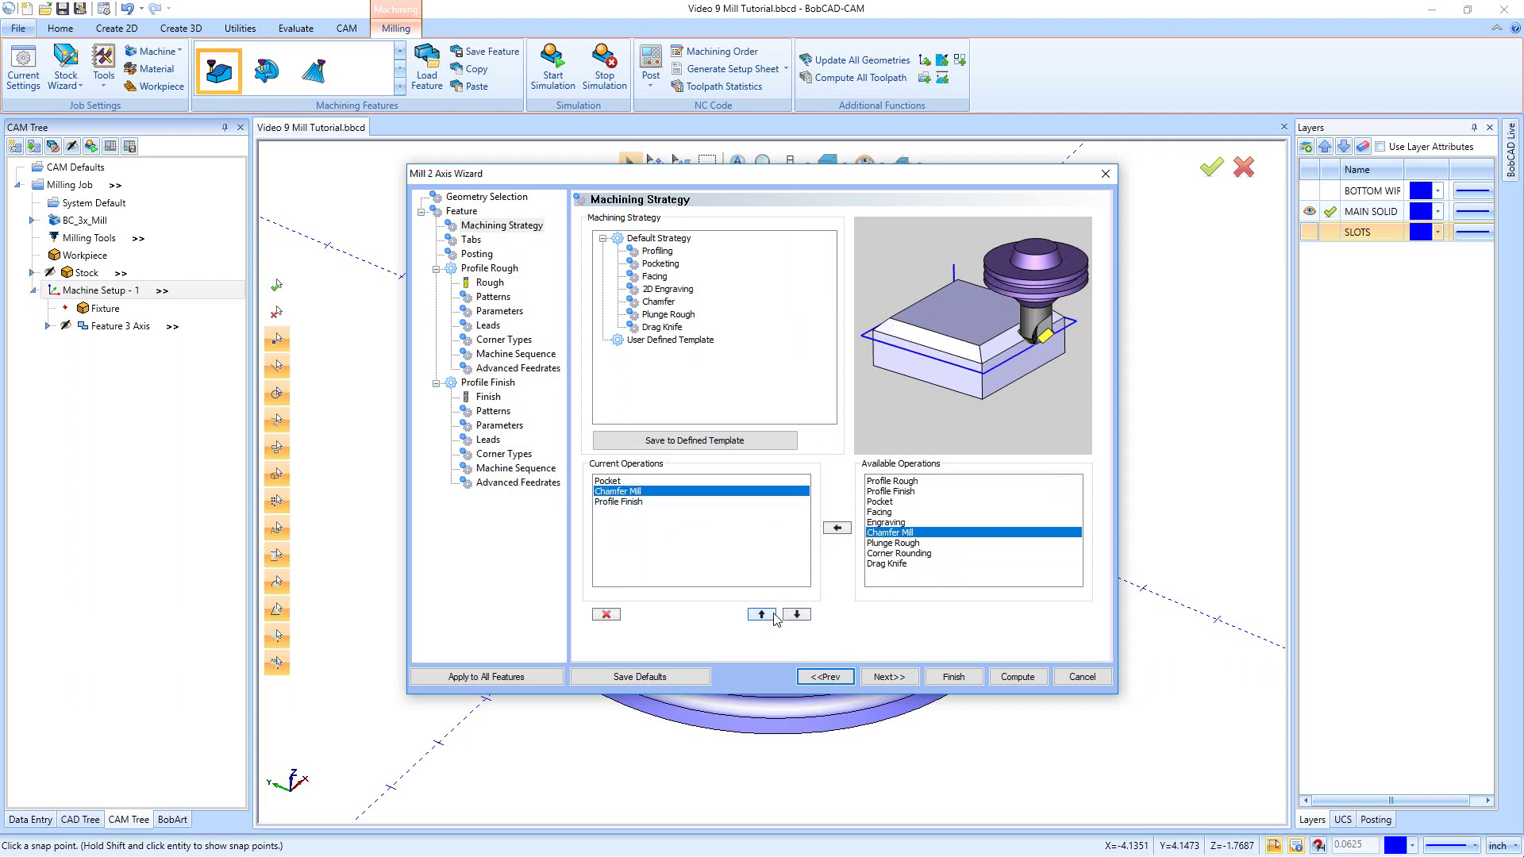
click(797, 615)
click(763, 615)
click(796, 616)
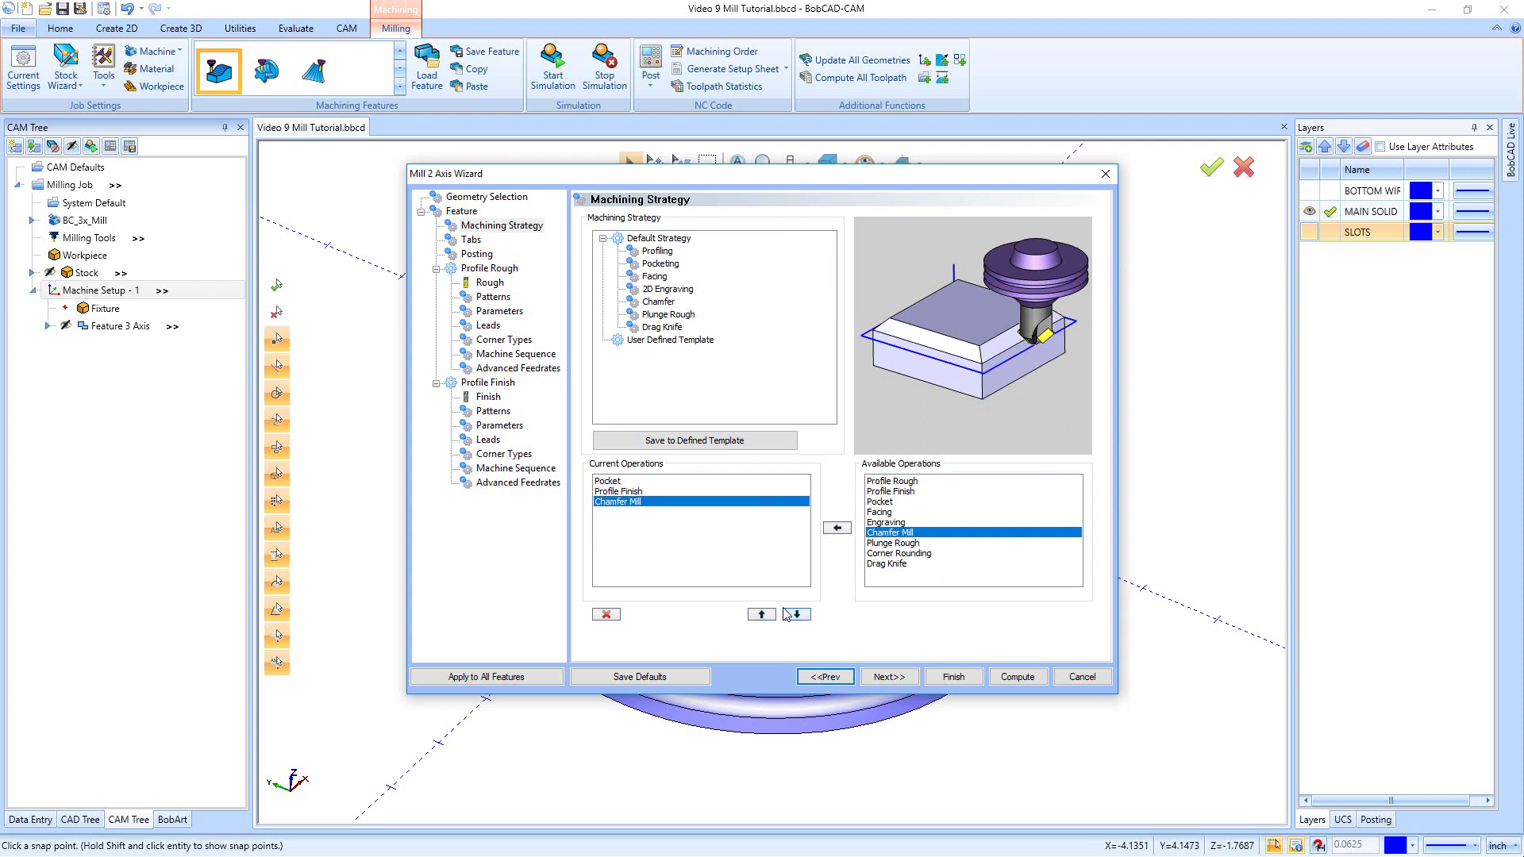
Keep the default tabs, Arc Moves posting output, and 3/8 flat endmill for the Pocket operation
click(884, 675)
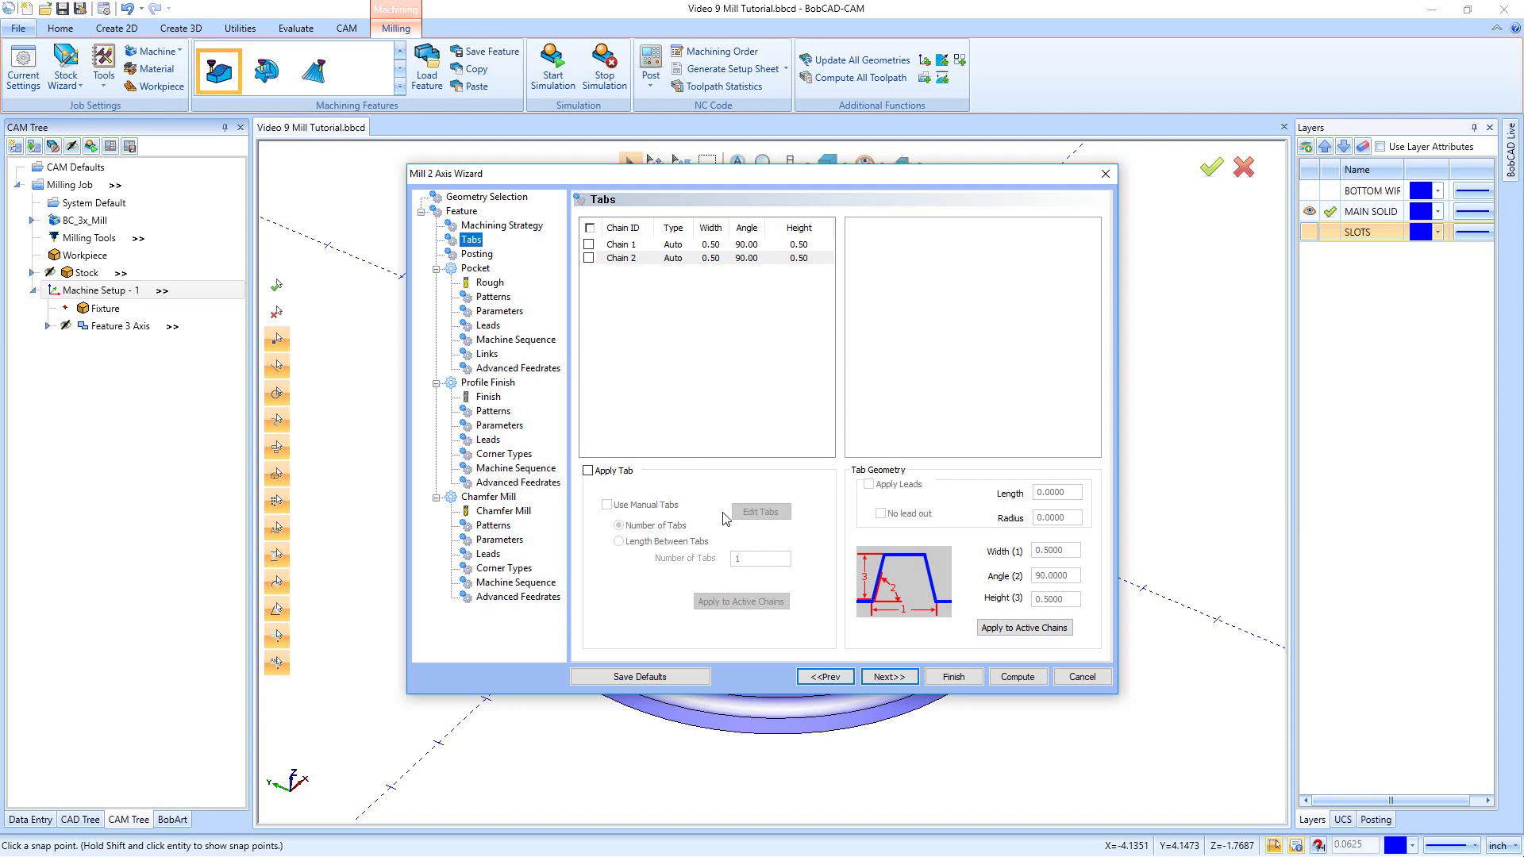
click(886, 676)
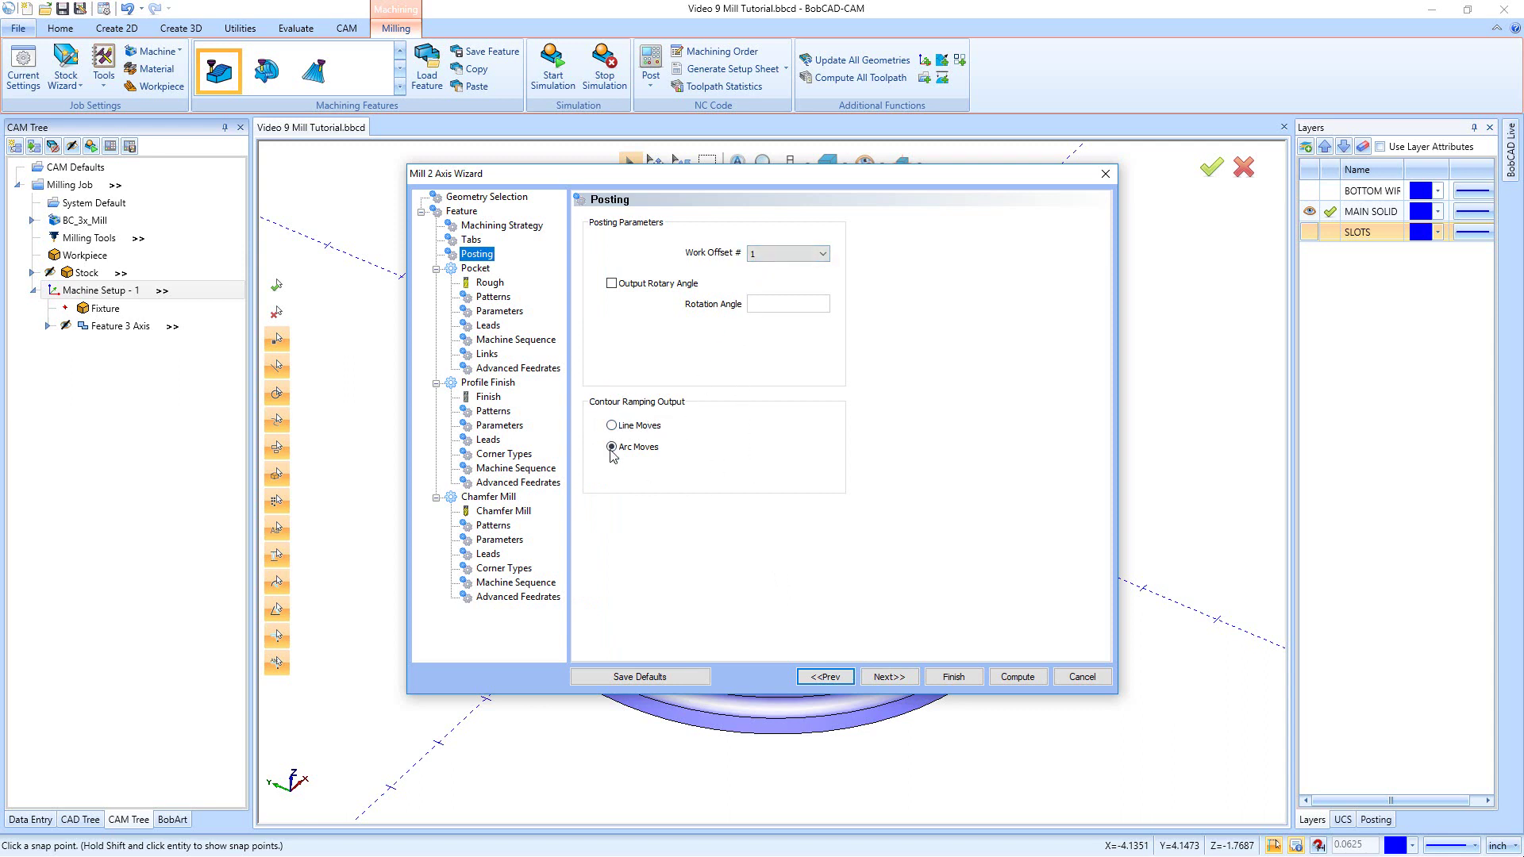
click(885, 677)
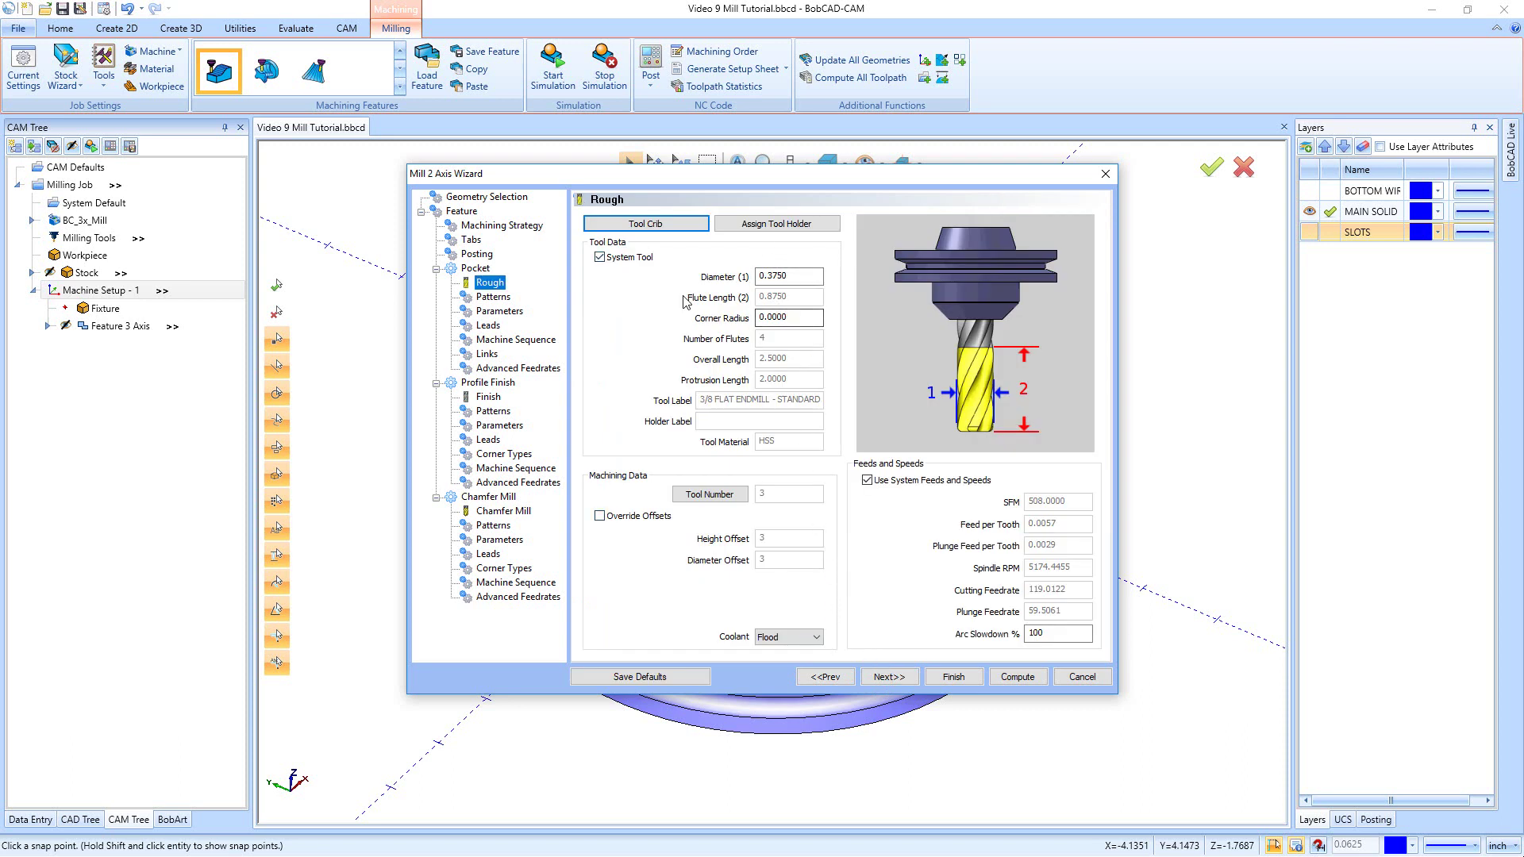
click(895, 679)
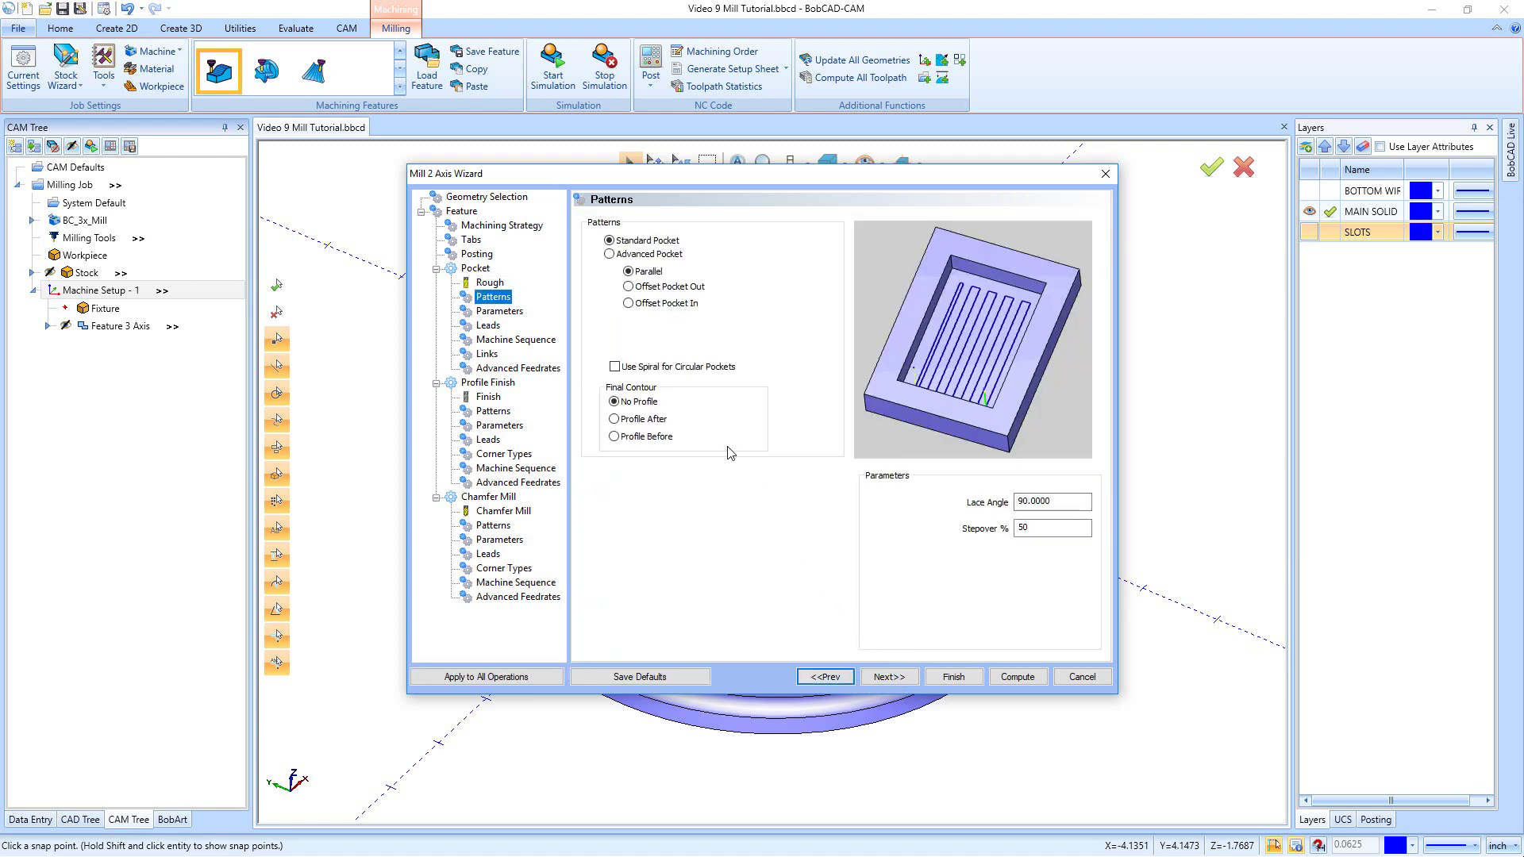
Set the pocket pattern to Advanced Pocket with Offset Pocket Out, keeping the 50% stepover
click(610, 253)
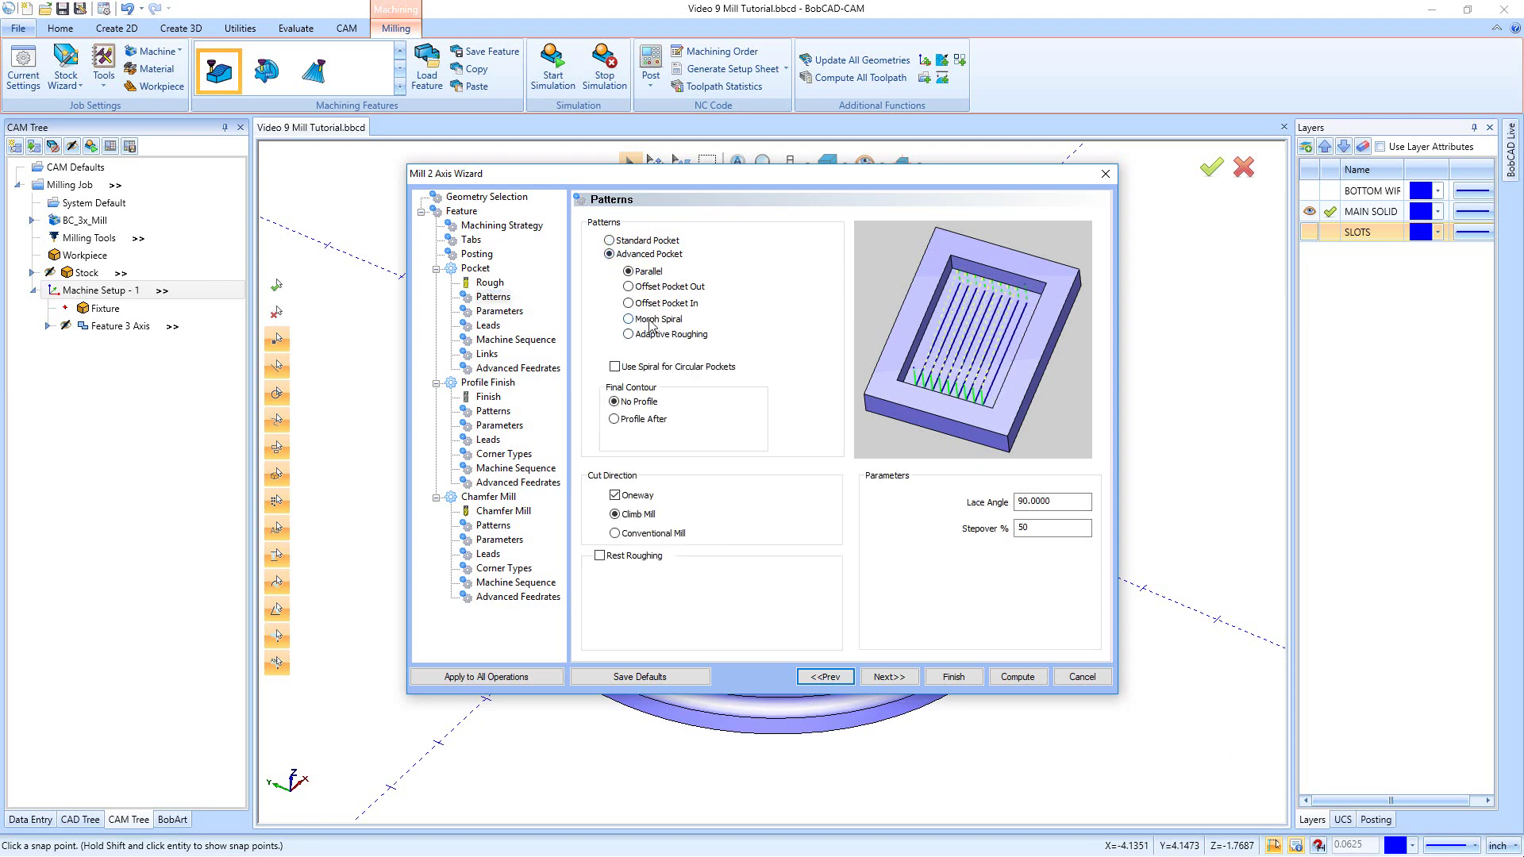
click(609, 241)
click(609, 254)
click(630, 287)
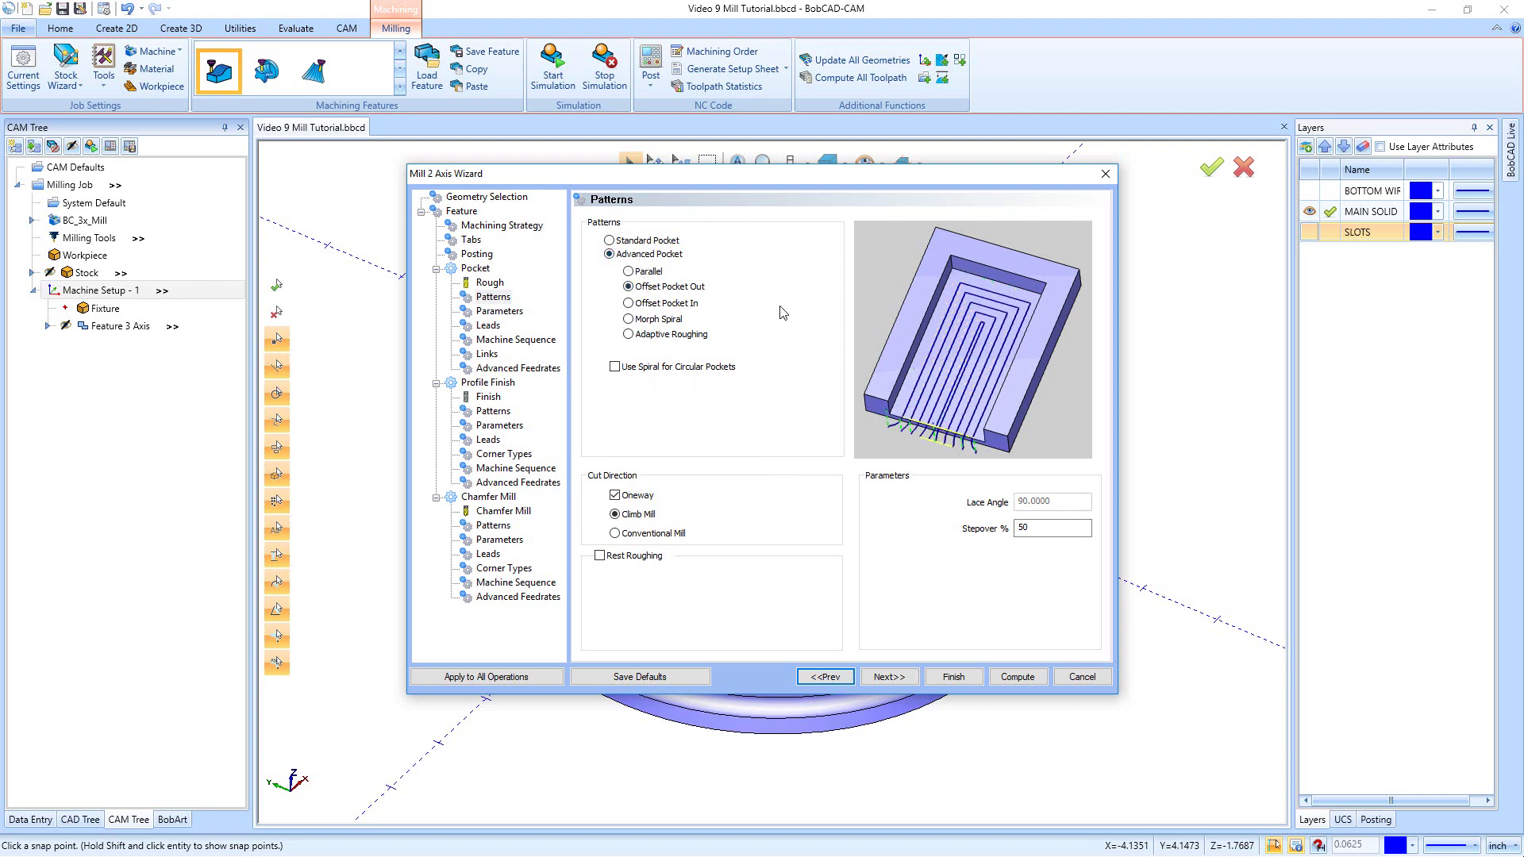
double_click(1032, 528)
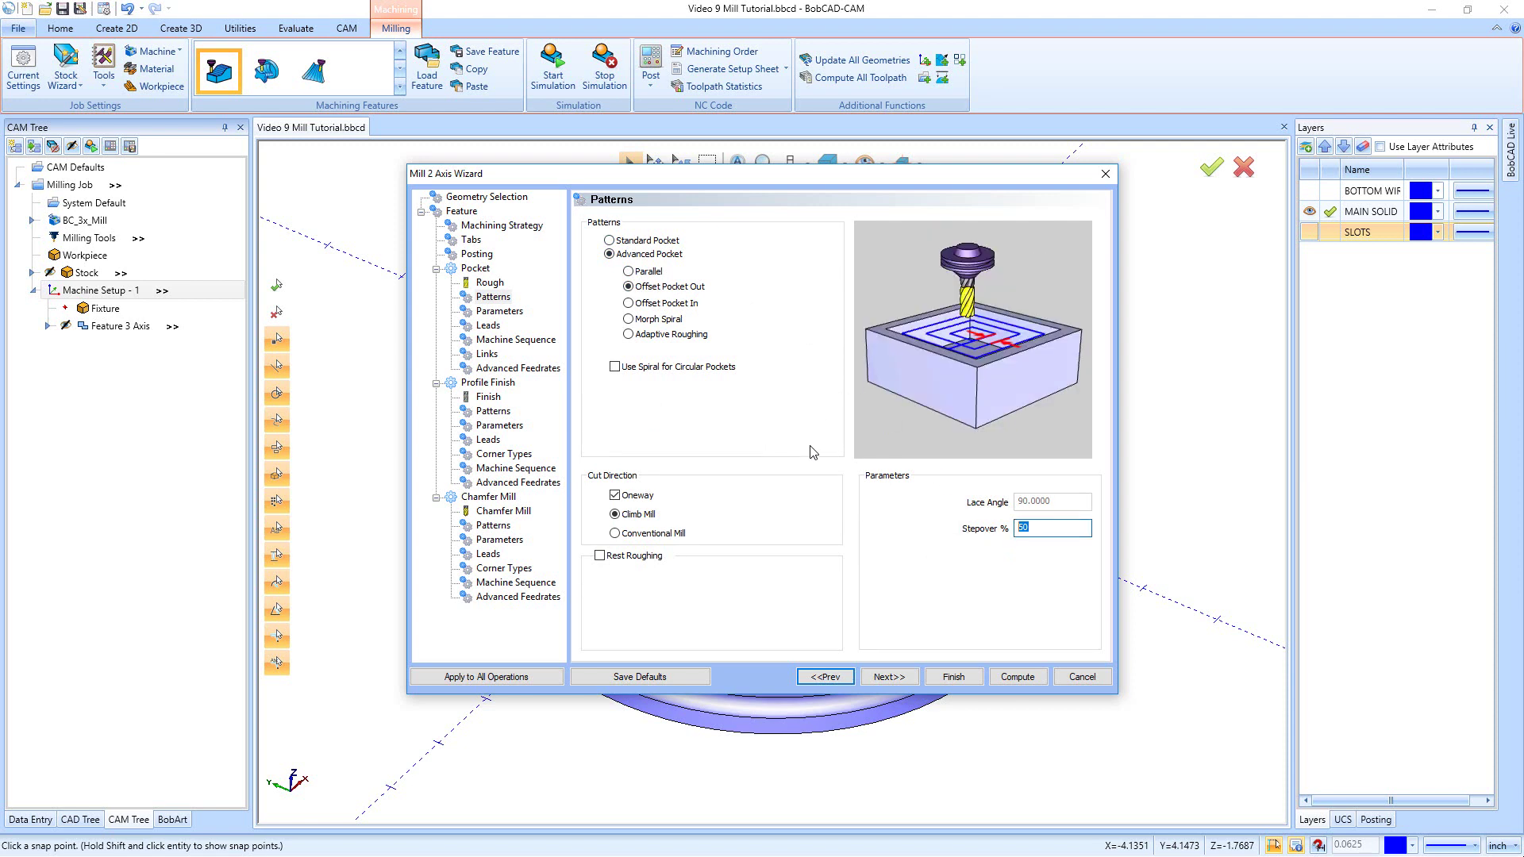
click(887, 677)
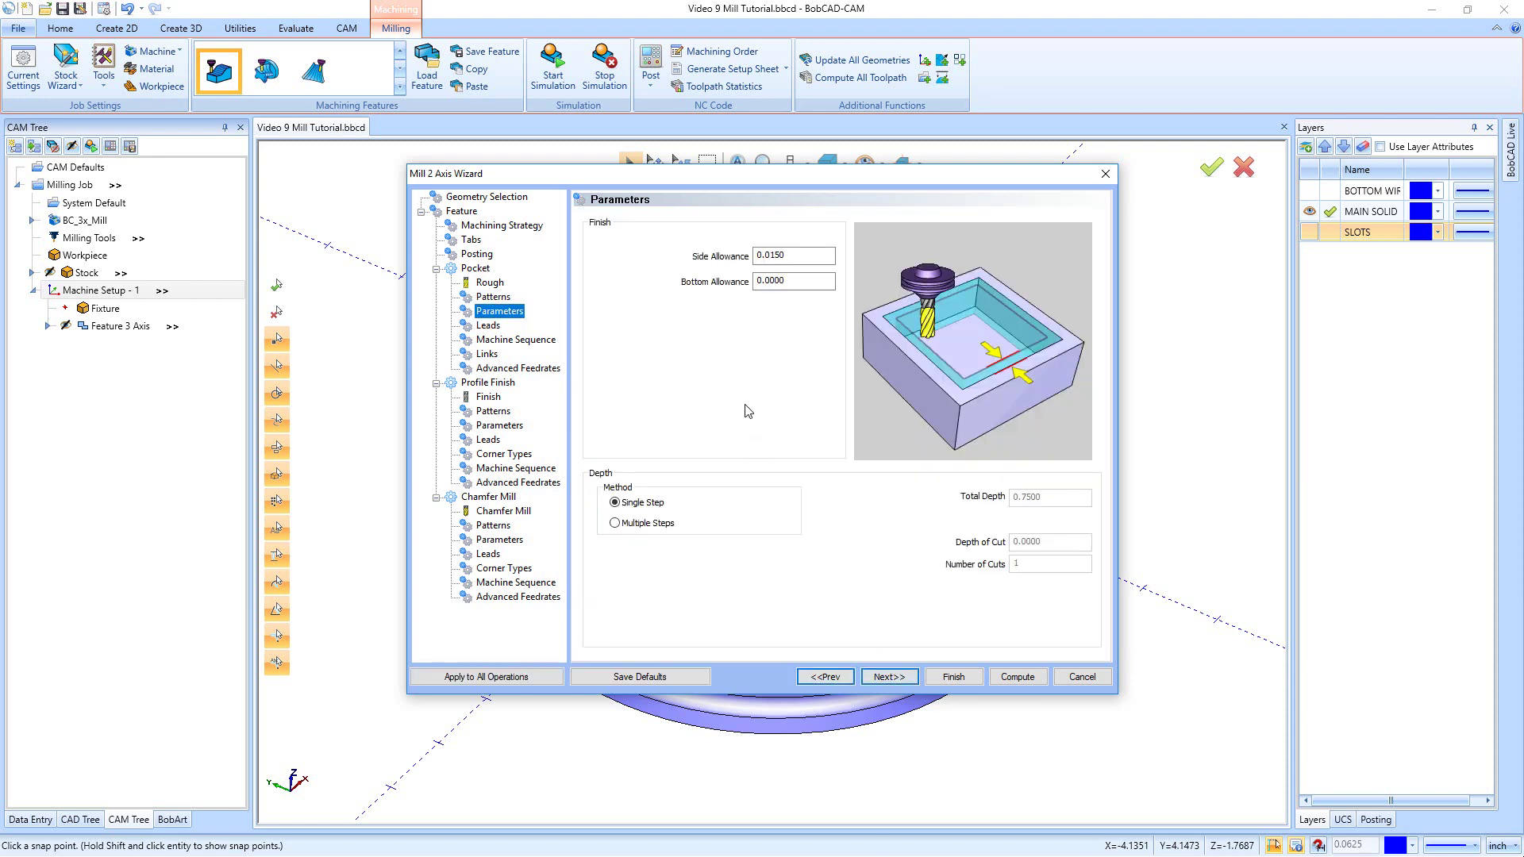
Cut the pocket depth in Multiple Steps with a 0.25 depth of cut, keeping the side and bottom allowances
double_click(786, 255)
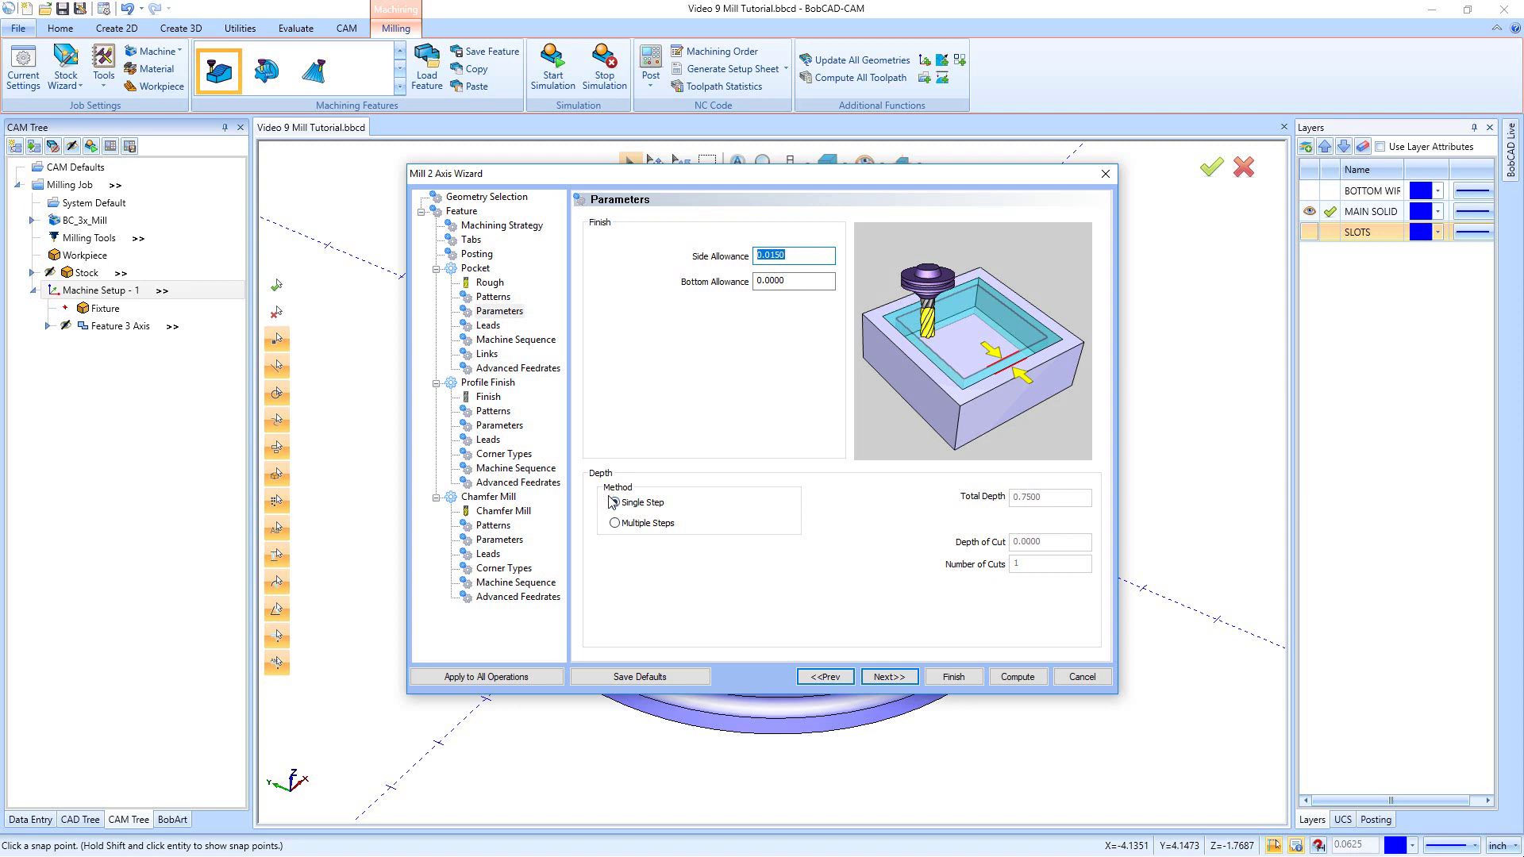
click(616, 525)
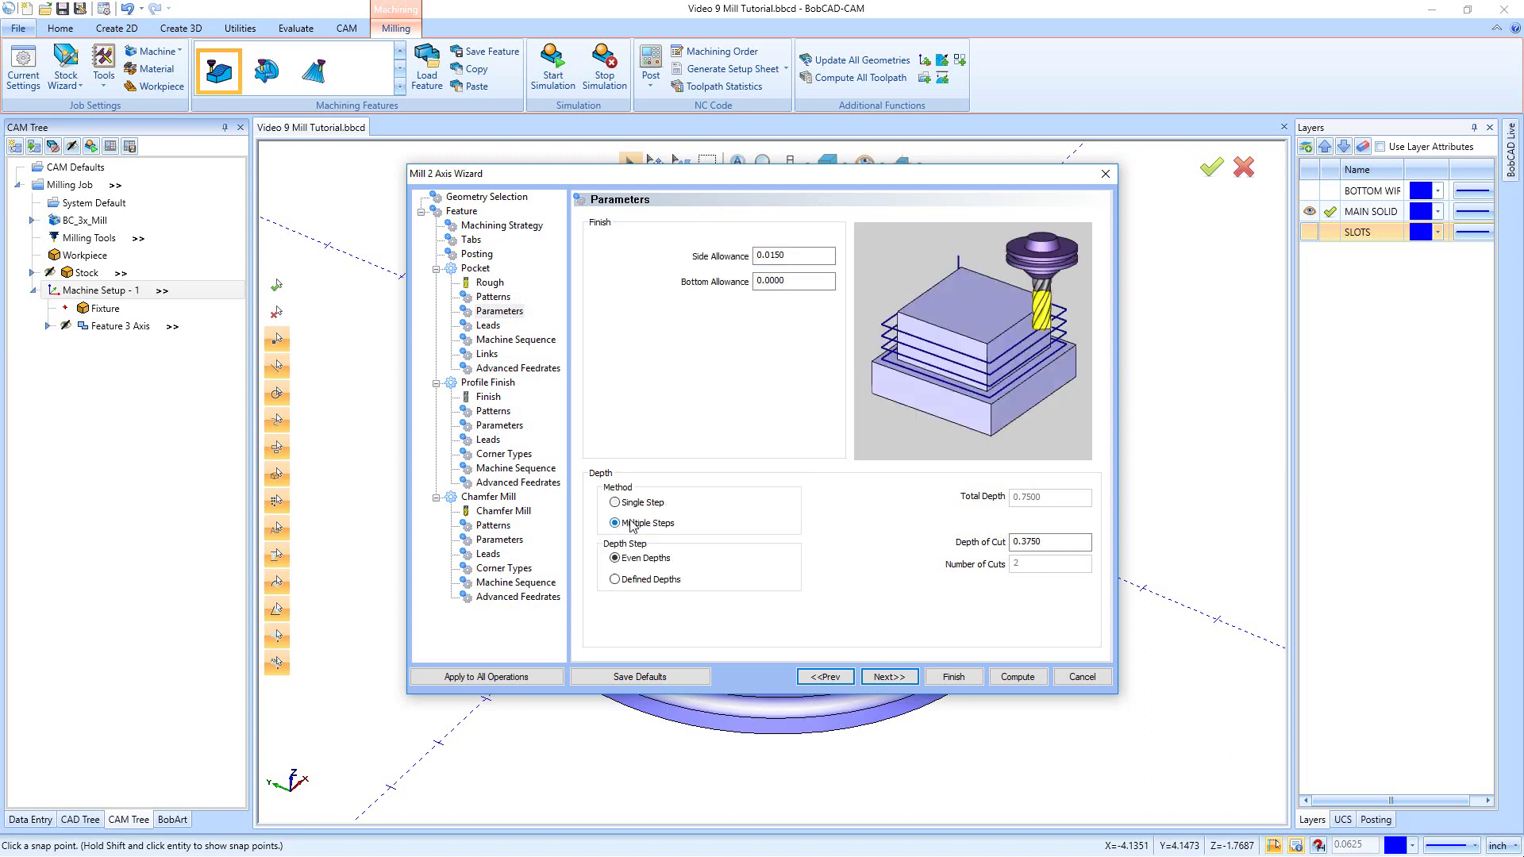
drag(1059, 542, 993, 542)
text(.25)
click(817, 283)
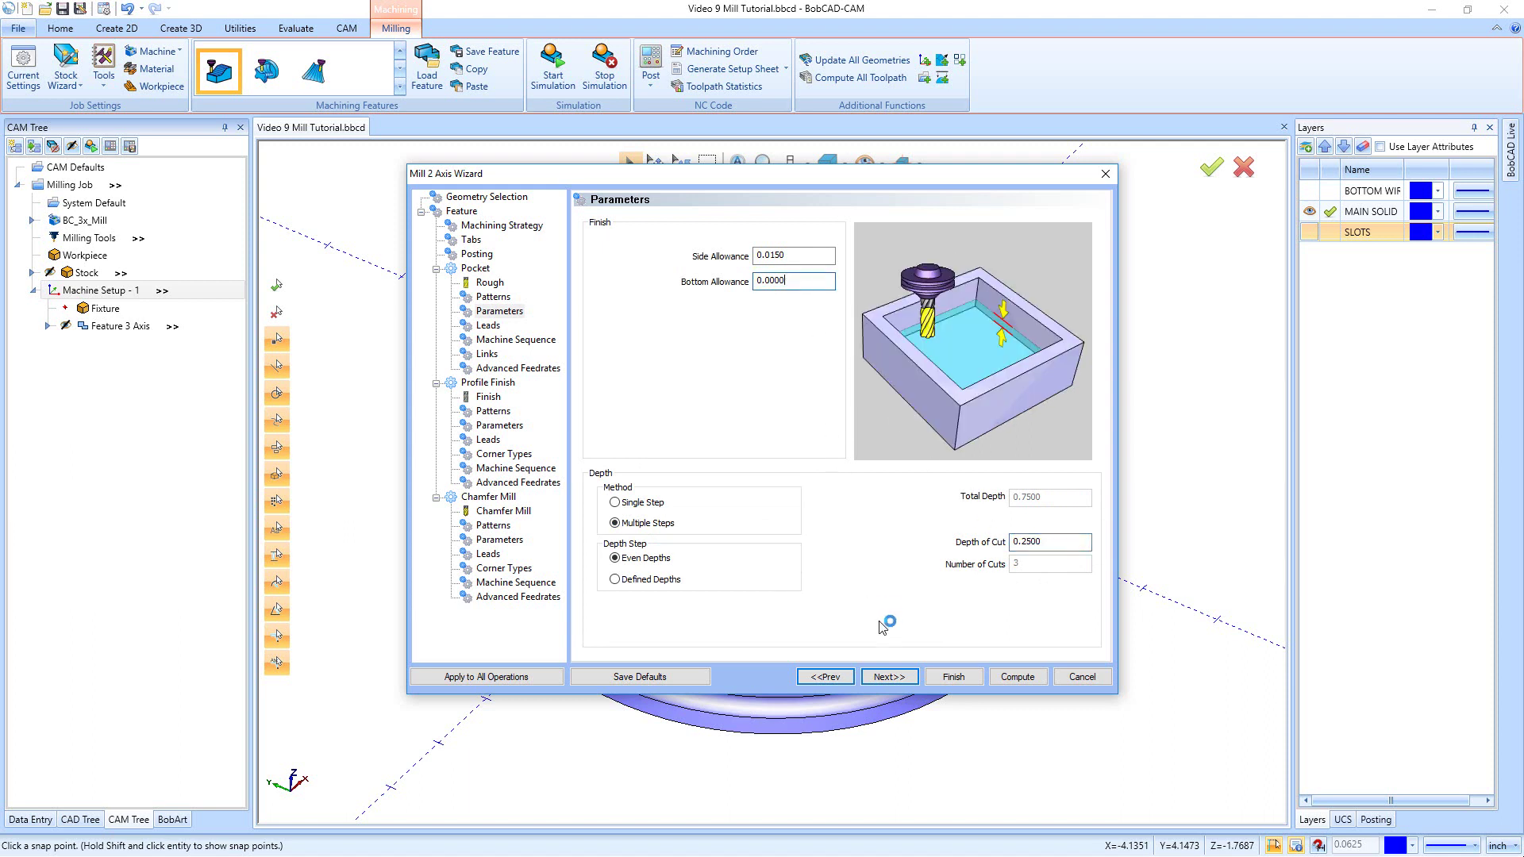
click(889, 677)
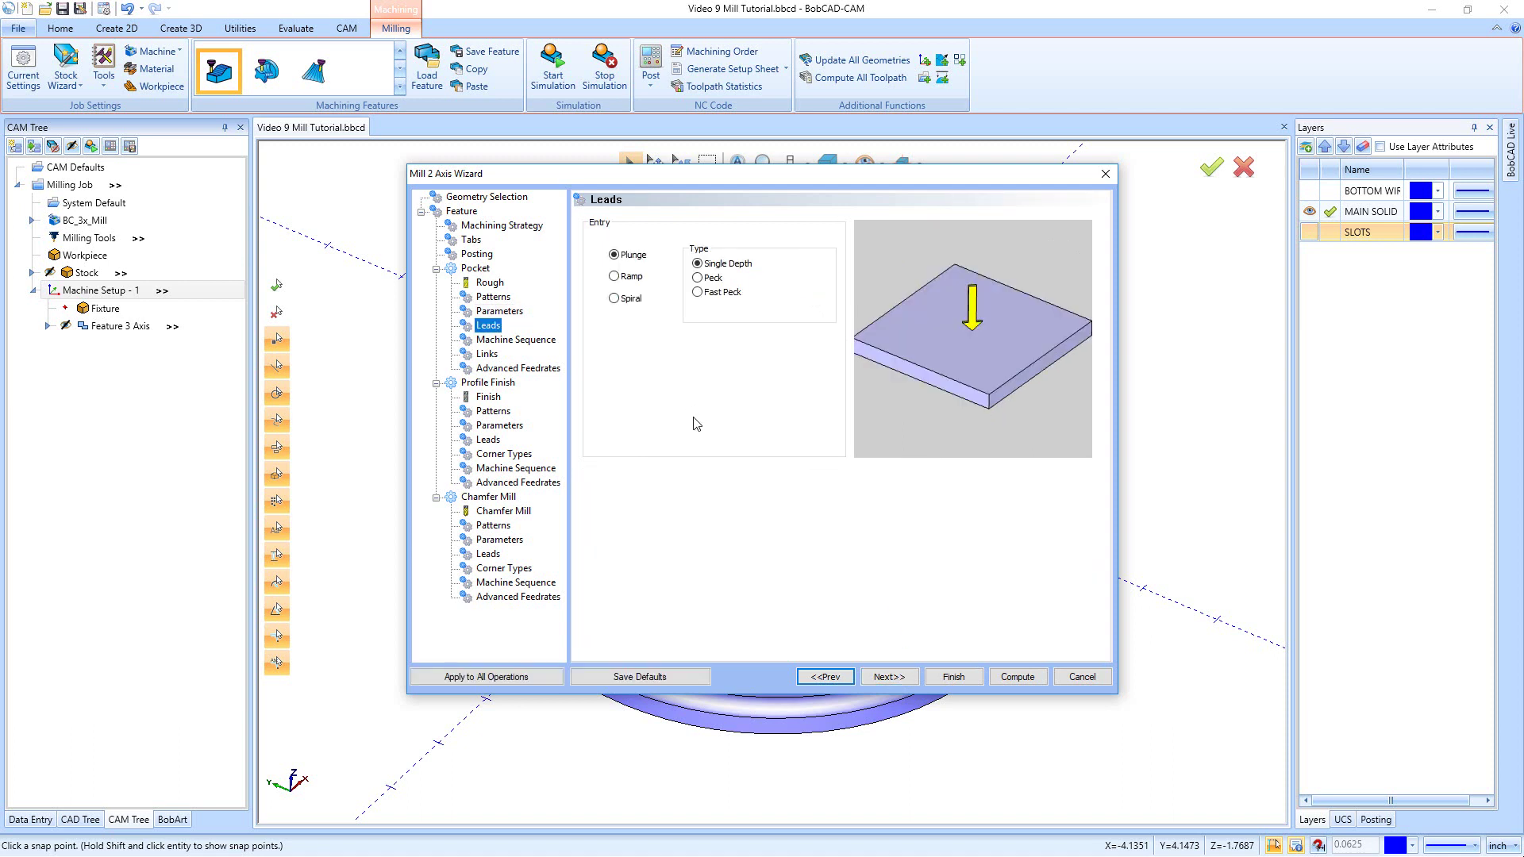
Set the pocket entry to Ramp, keeping the 0.25 ramp length/radius and 3 degree angle of approach
click(614, 277)
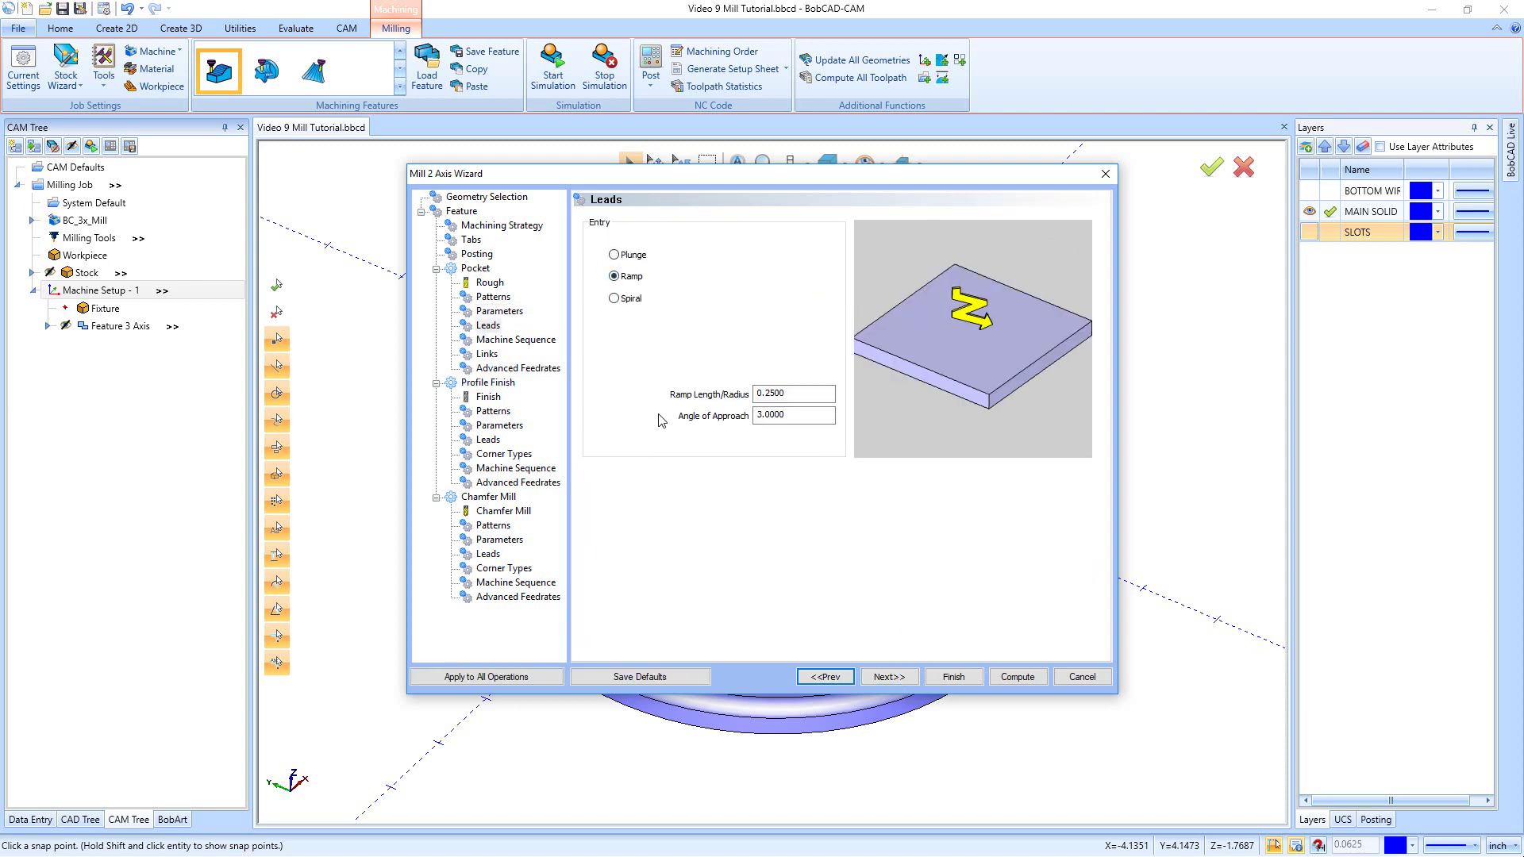
drag(798, 392, 755, 384)
click(889, 677)
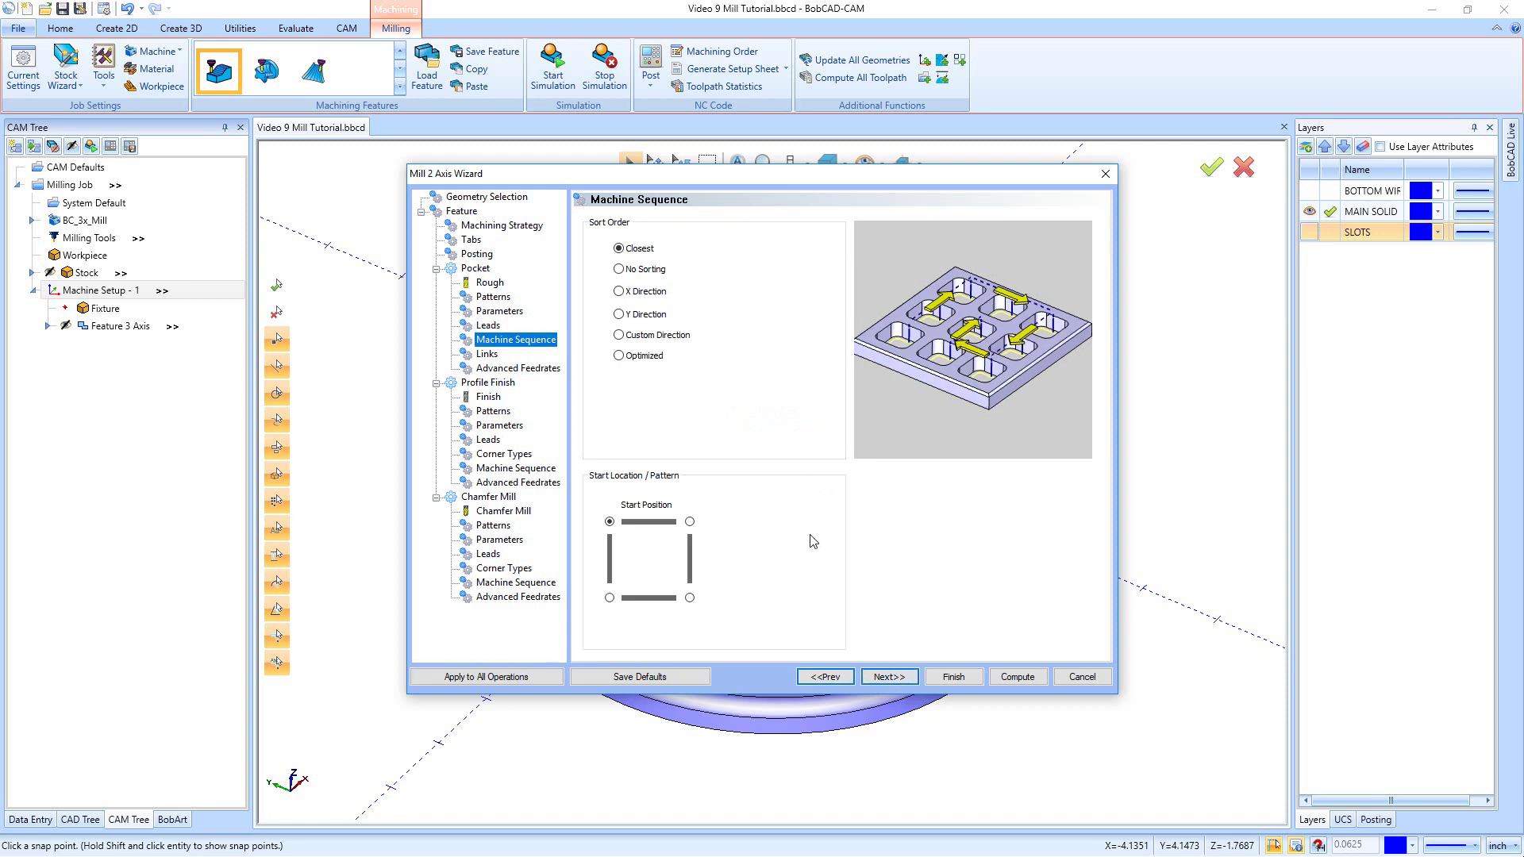
Keep the default Closest machine sequence, Direct links and Standard advanced feedrates for the Pocket operation
click(889, 676)
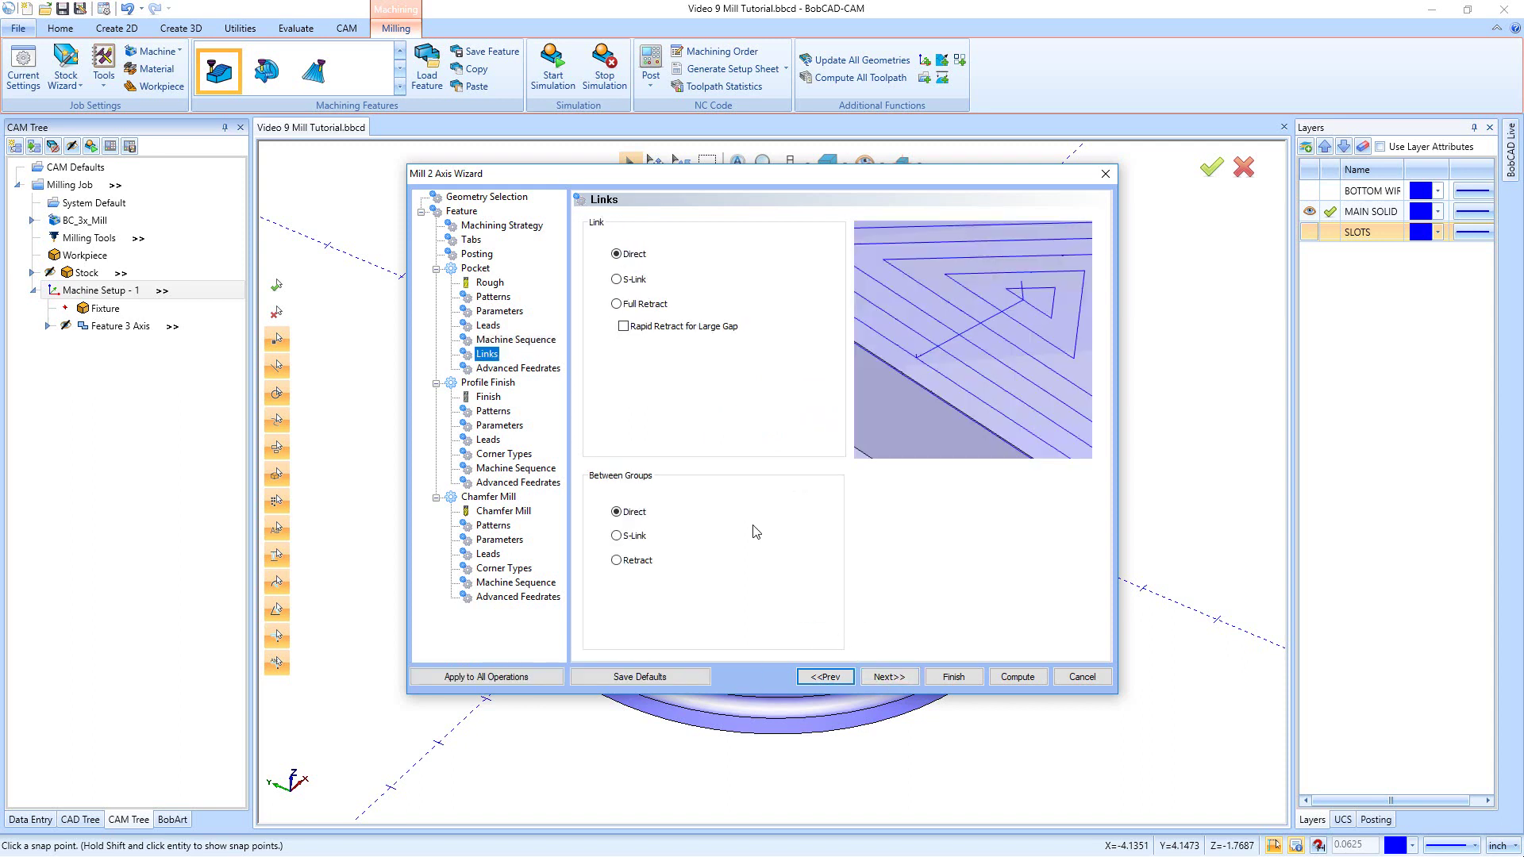
click(889, 677)
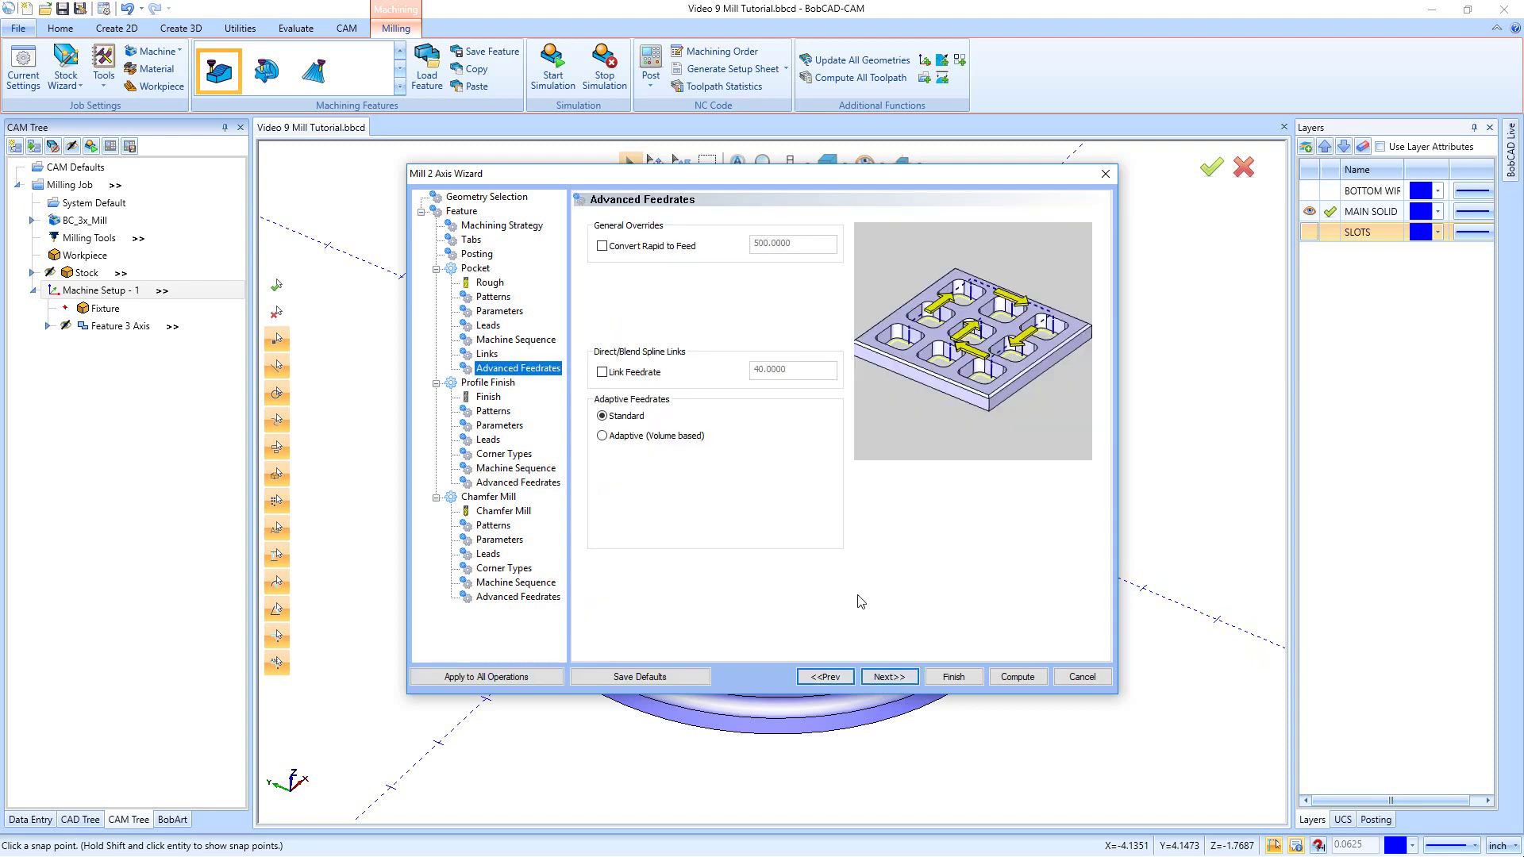
click(889, 677)
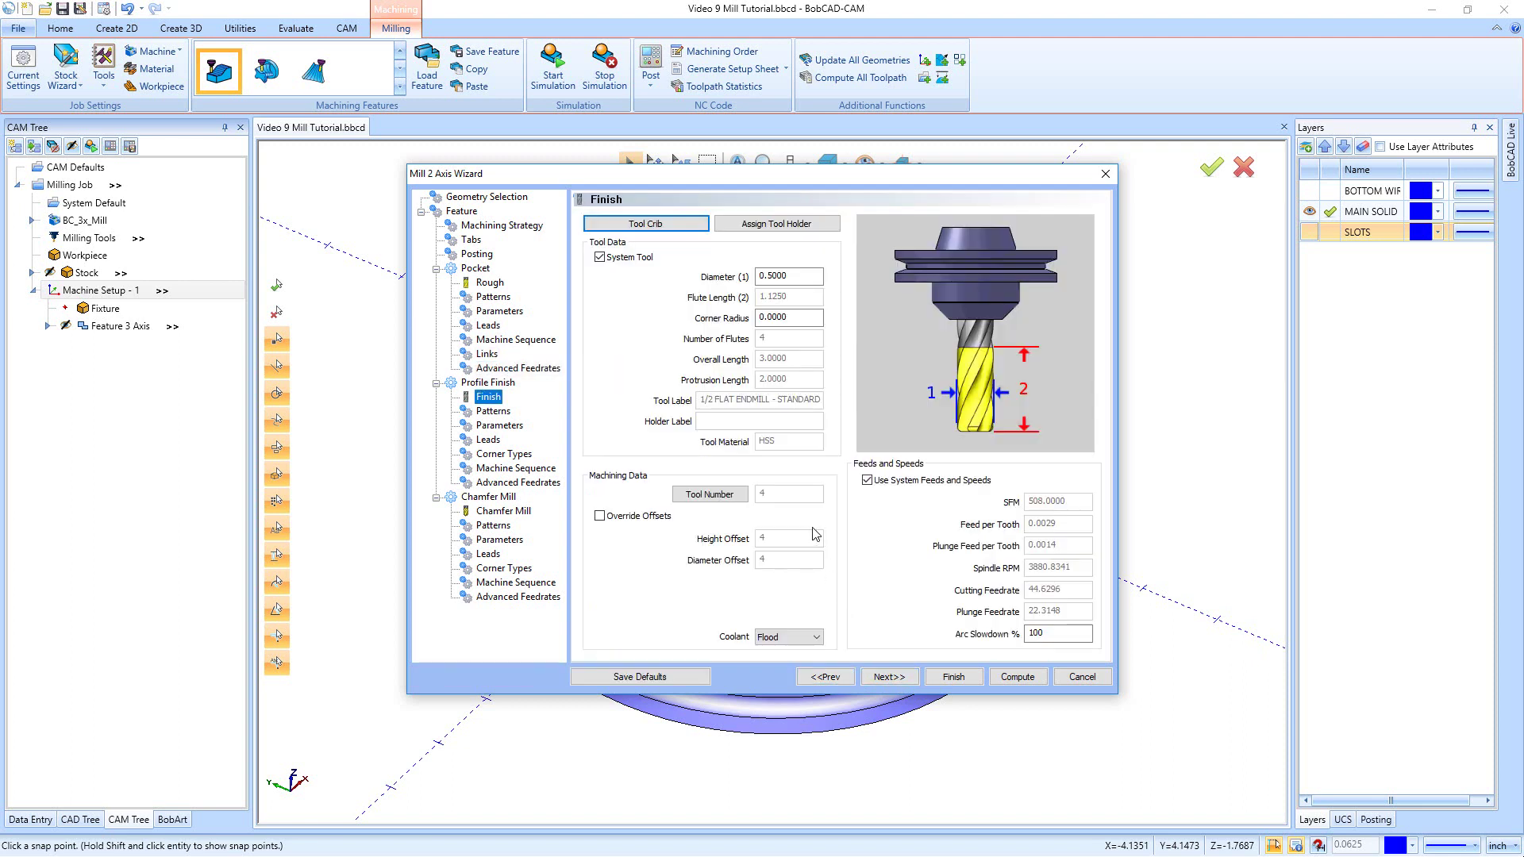
Assign the existing 3/8 FLAT ENDMILL - STANDARD from the tool crib's rough endmills to the Profile Finish operation
click(645, 223)
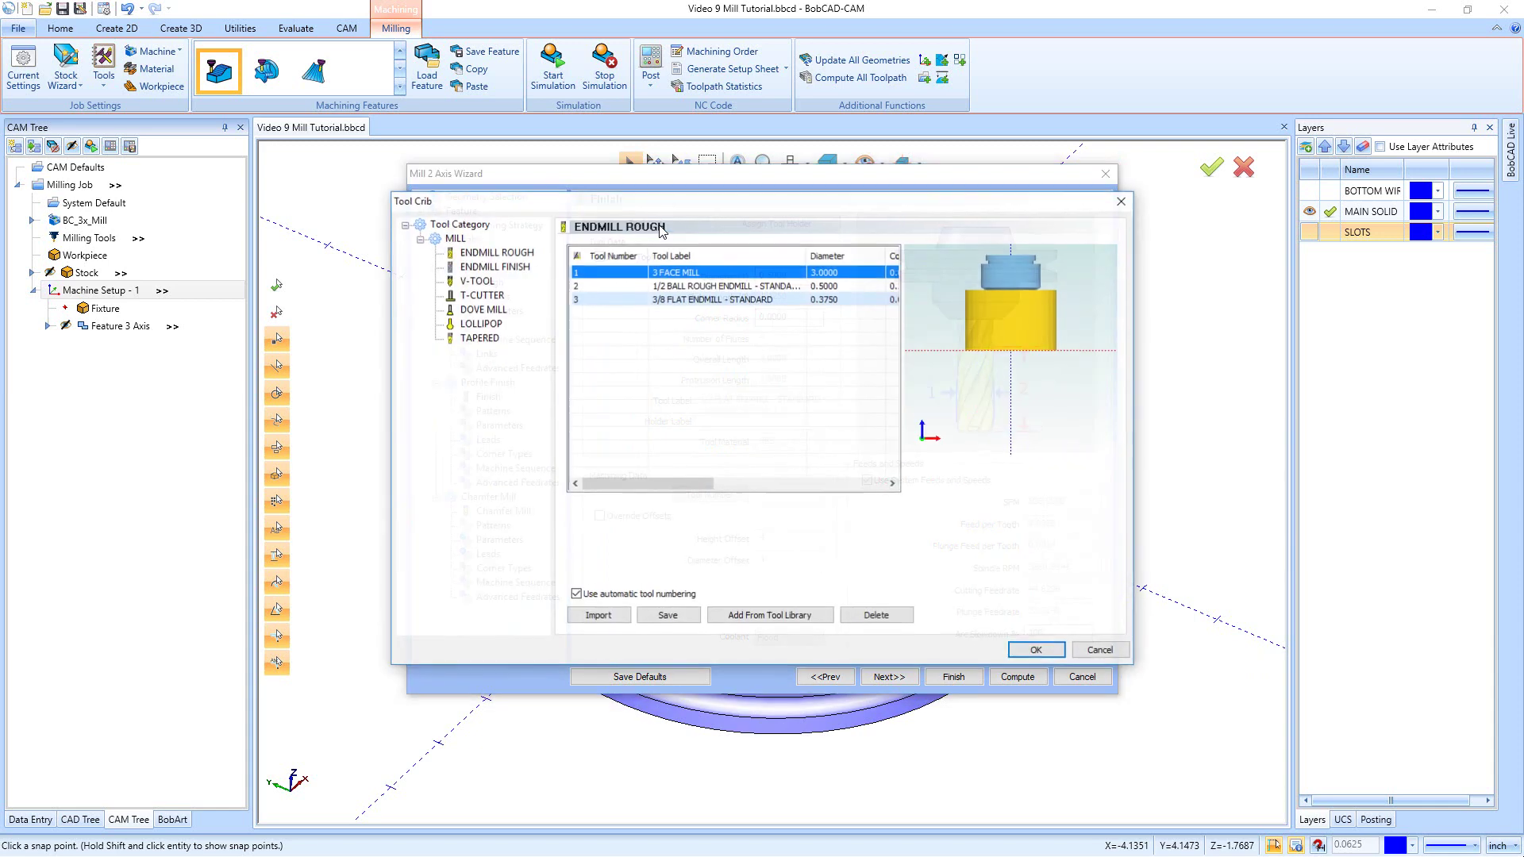
click(530, 256)
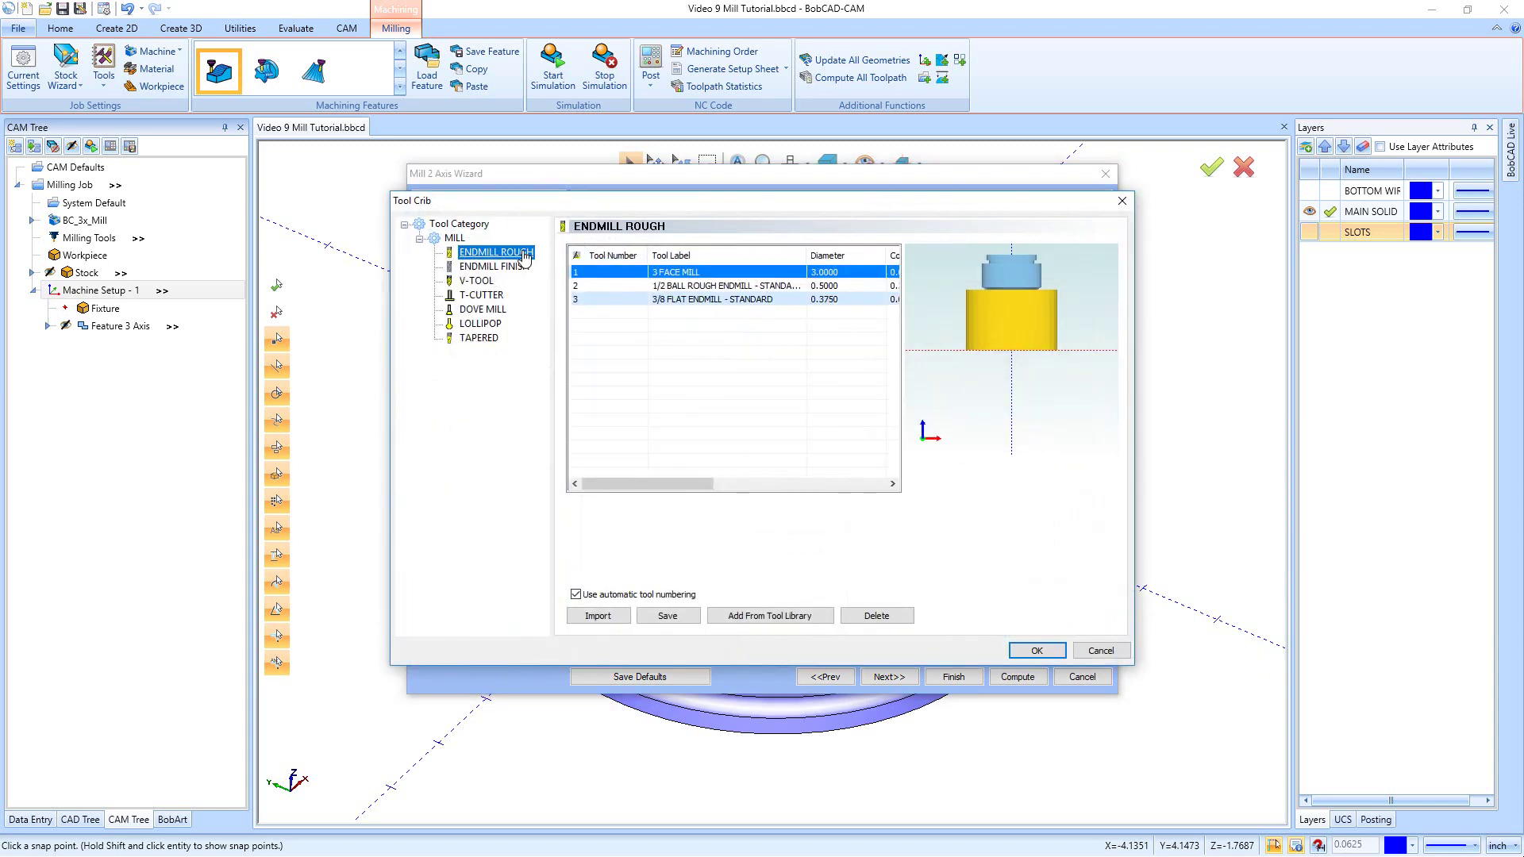
click(690, 300)
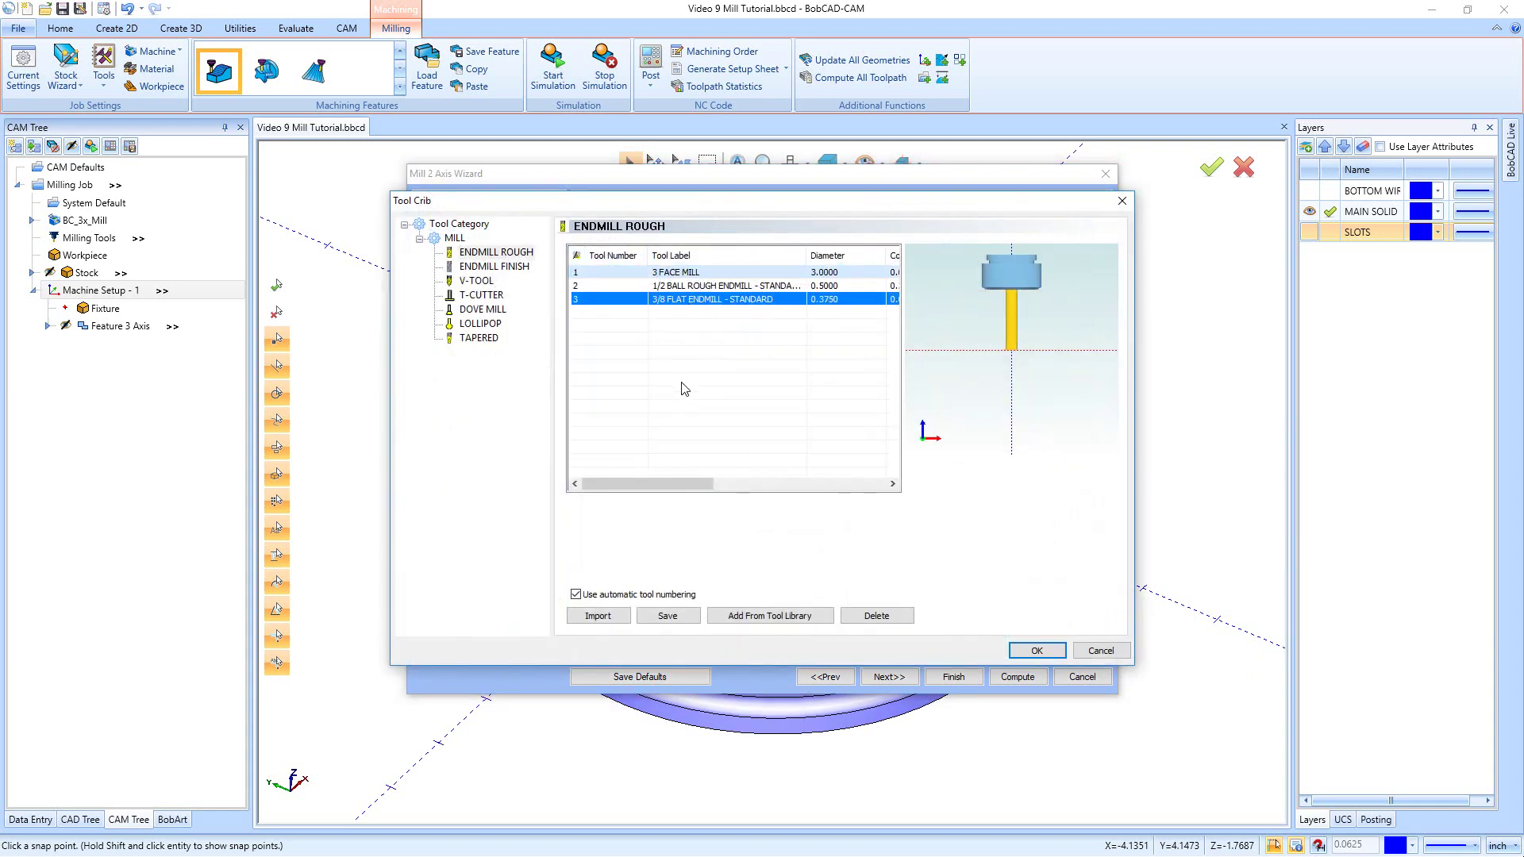
click(1037, 651)
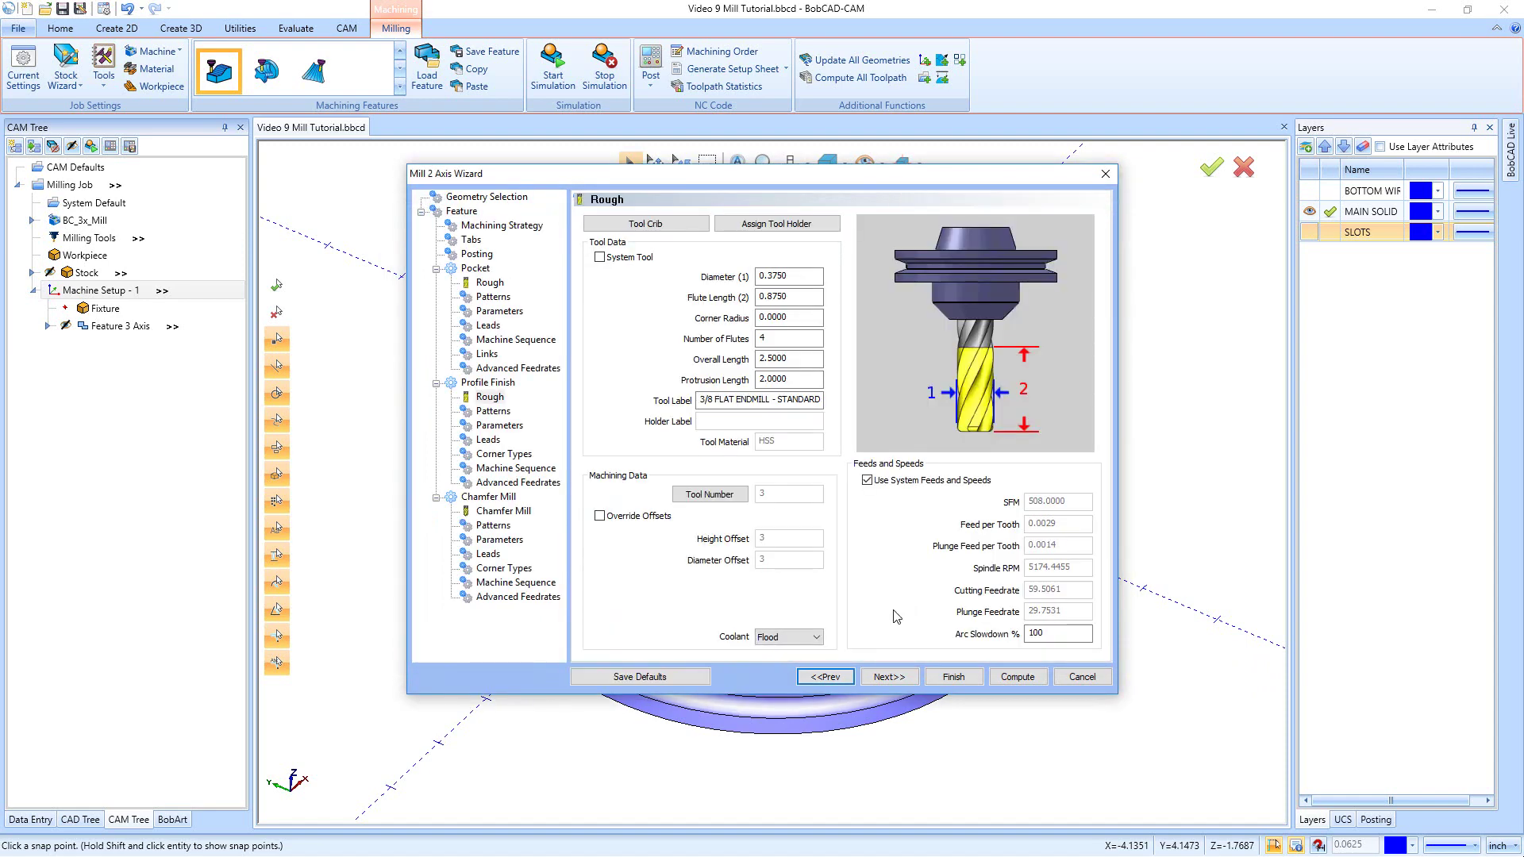
click(880, 683)
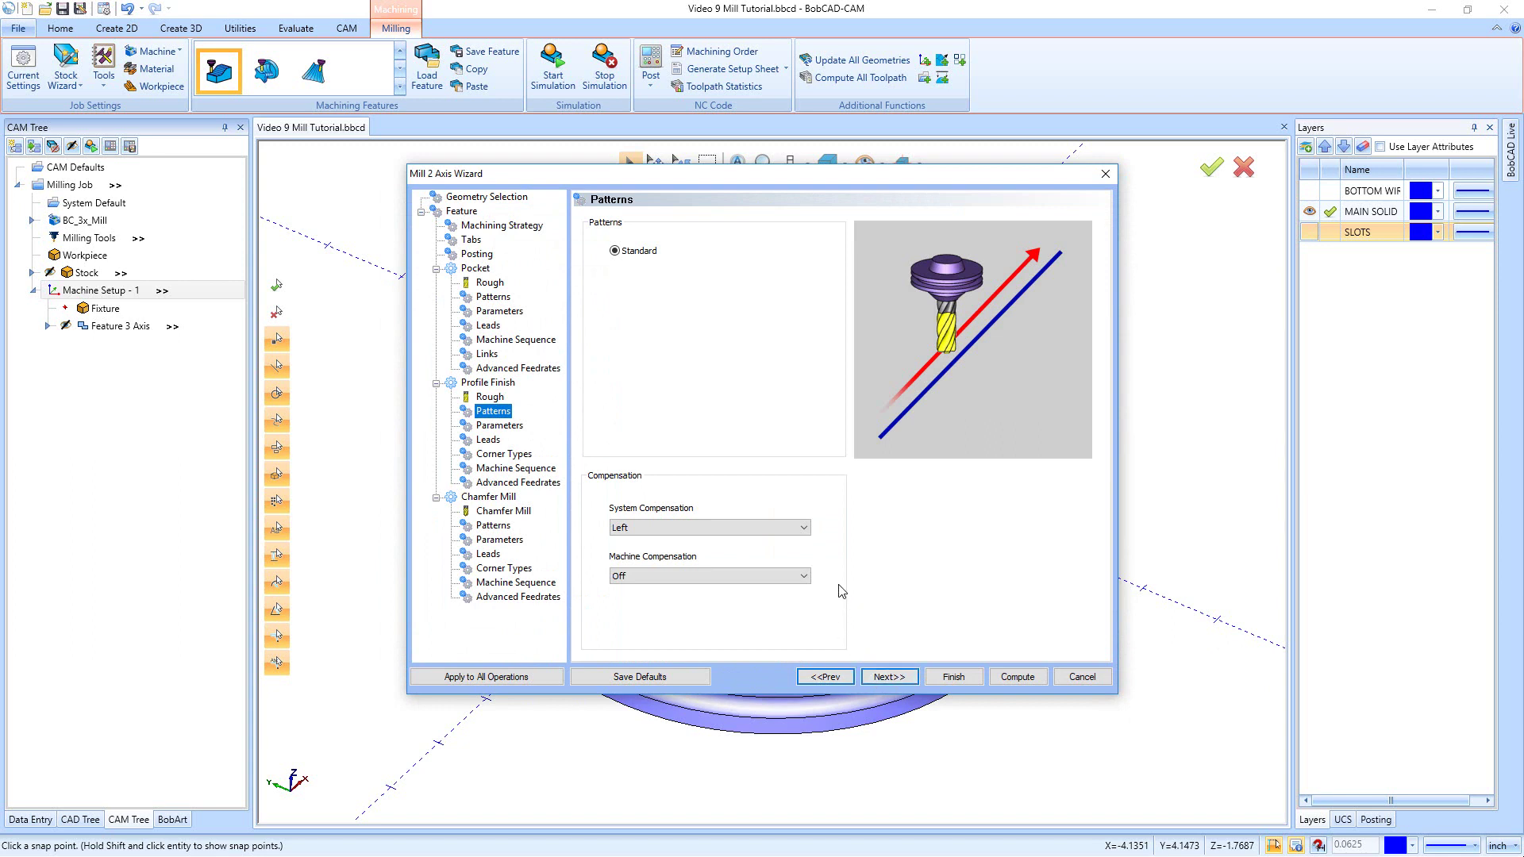
Try Comp Left / G41 machine compensation for Profile Finish, switching system compensation between Left and Off
click(801, 577)
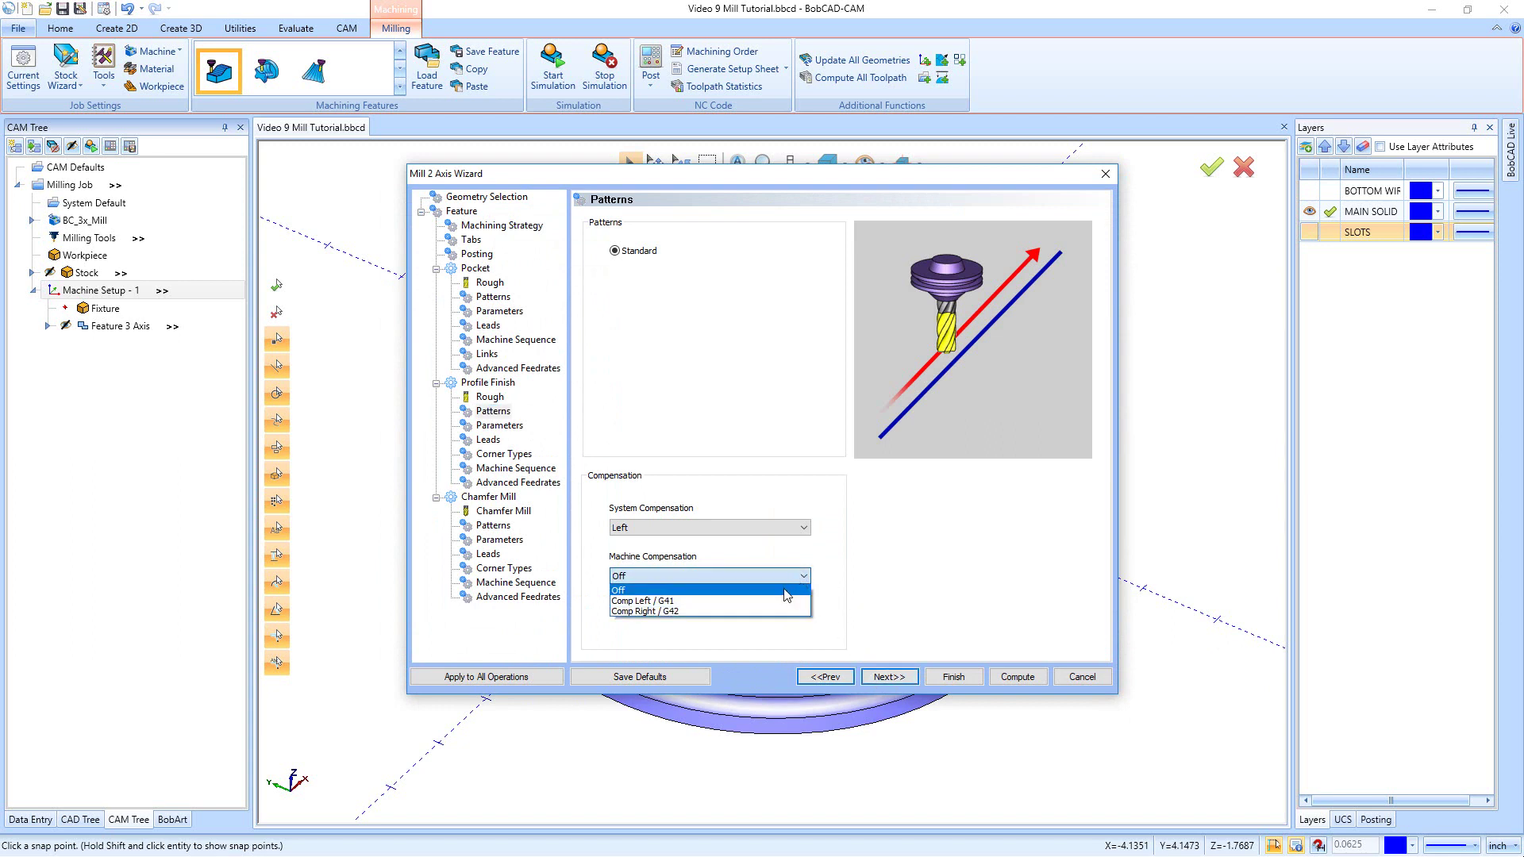
click(774, 601)
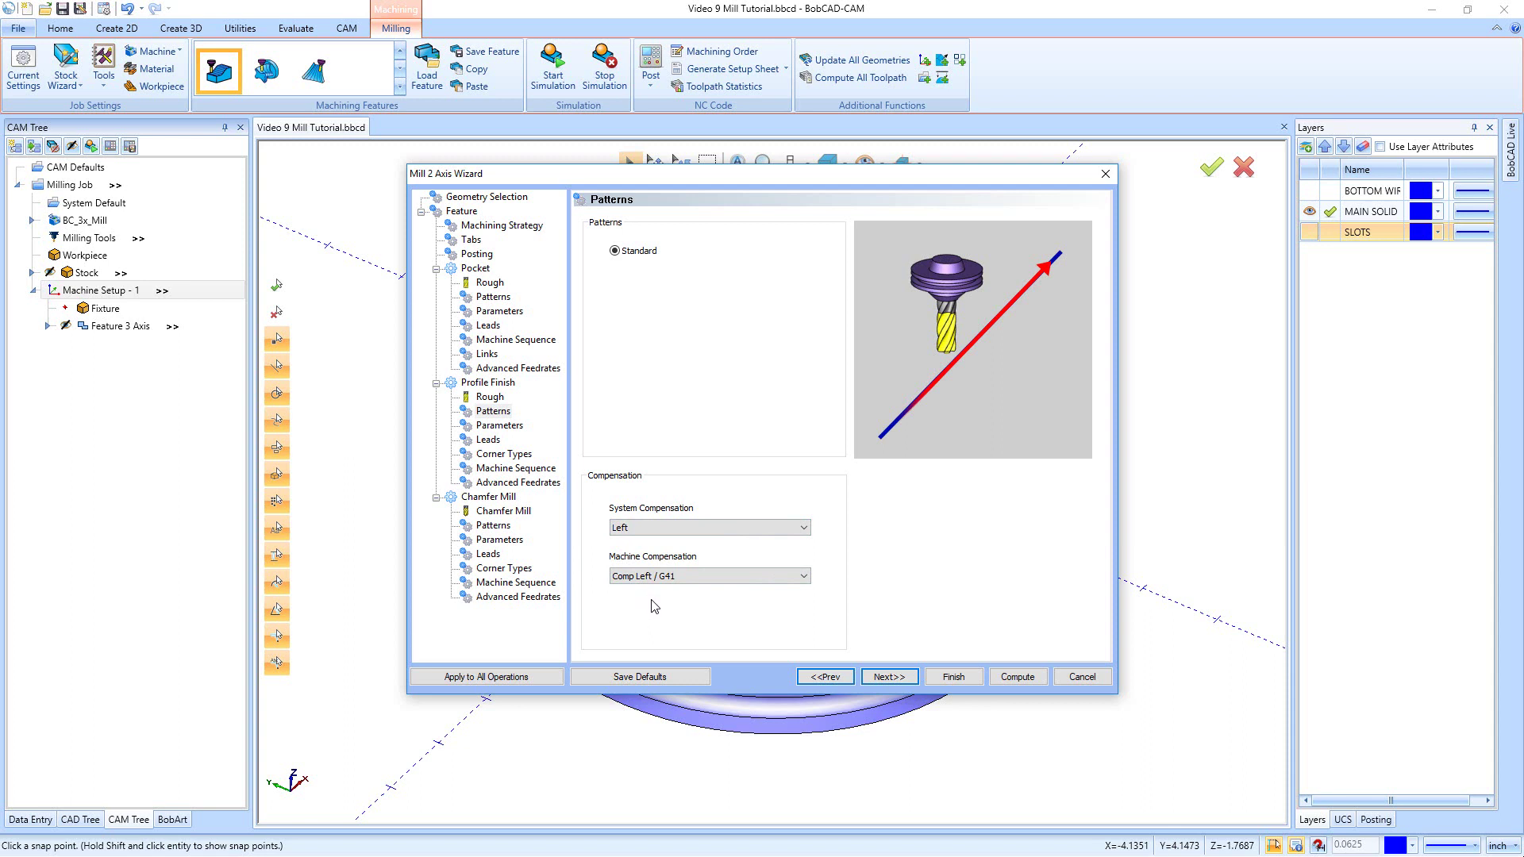
click(646, 532)
click(644, 546)
key(Up)
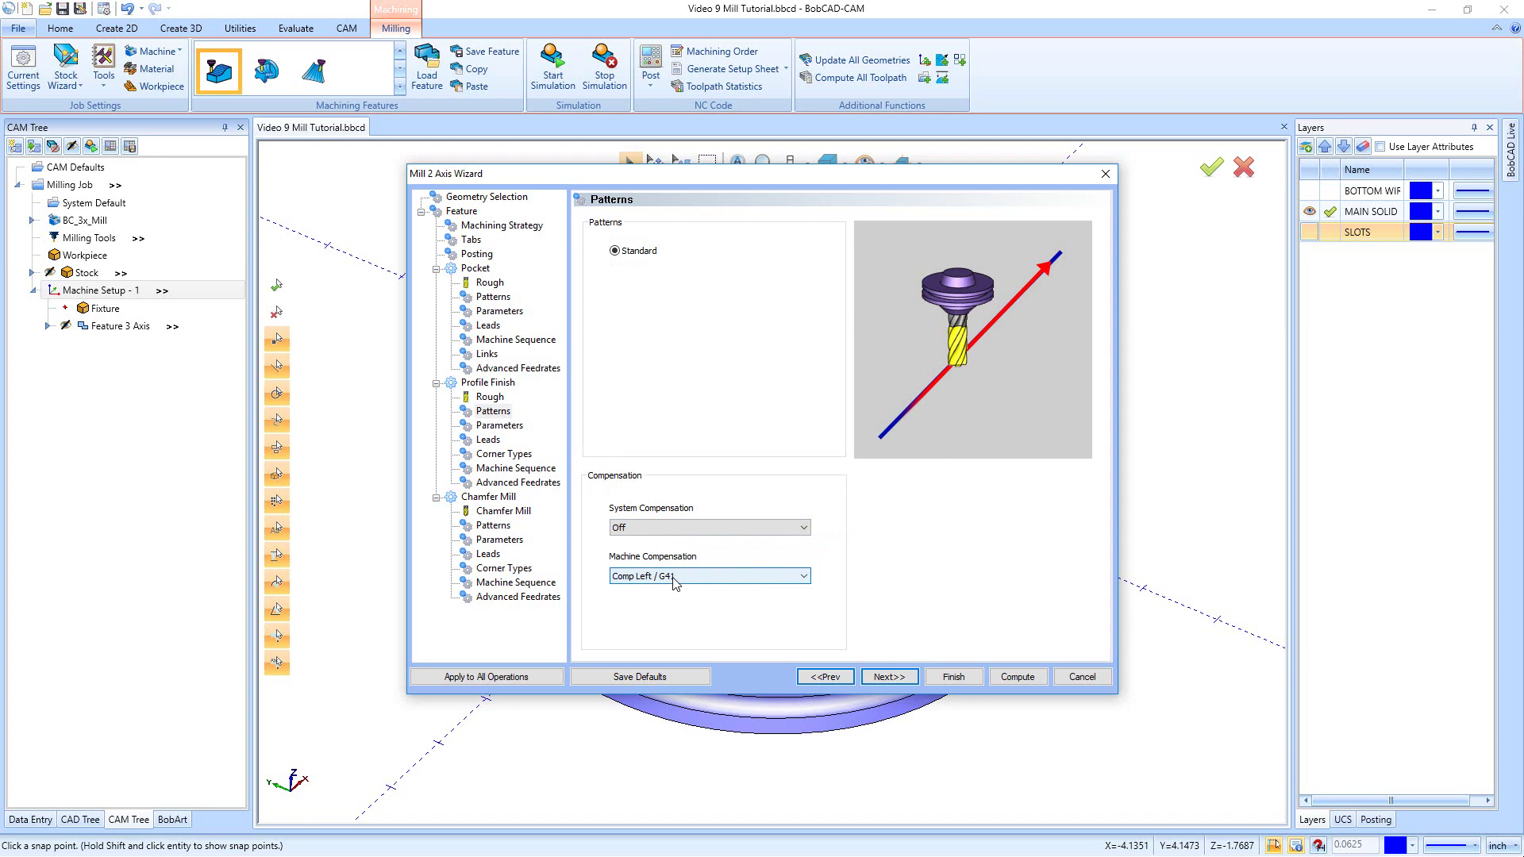
click(675, 583)
click(669, 589)
click(655, 530)
click(658, 550)
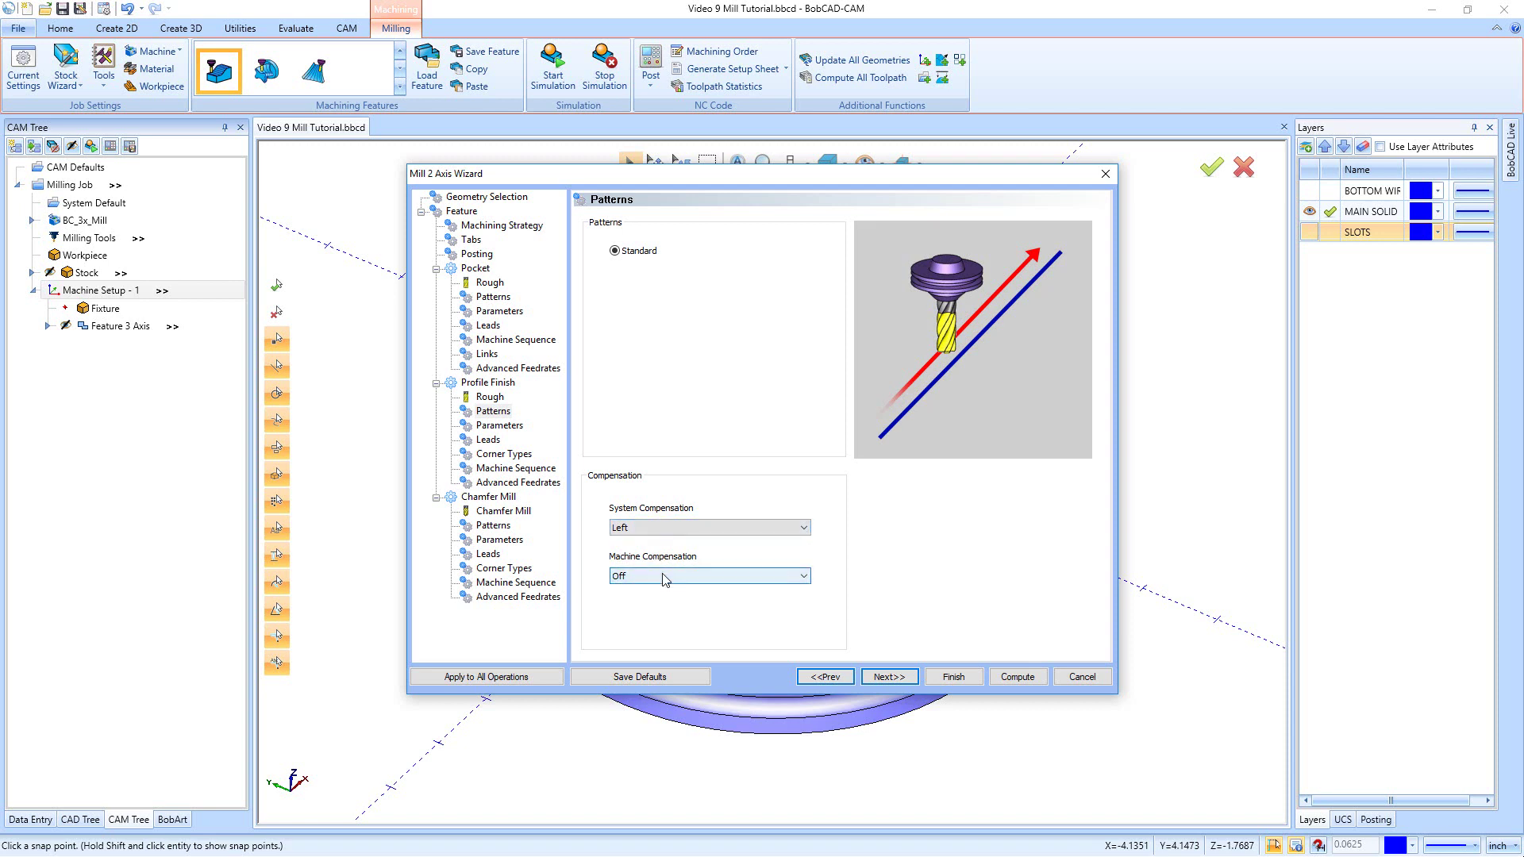
Set the Profile Finish machine compensation to Comp Left / G41, keeping zero allowances and the Single Step depth
click(666, 577)
click(666, 603)
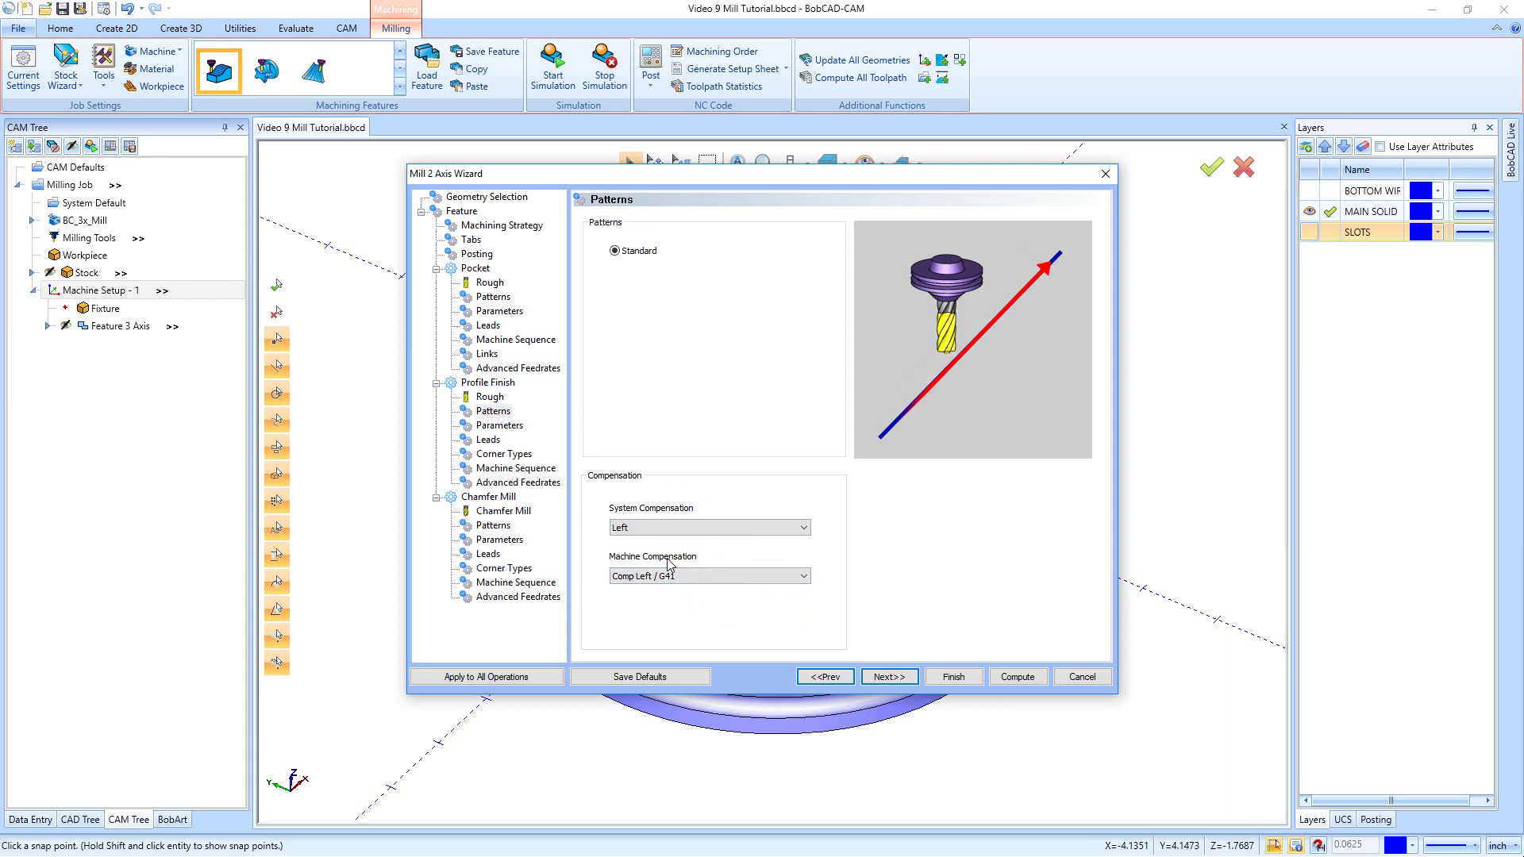
click(890, 677)
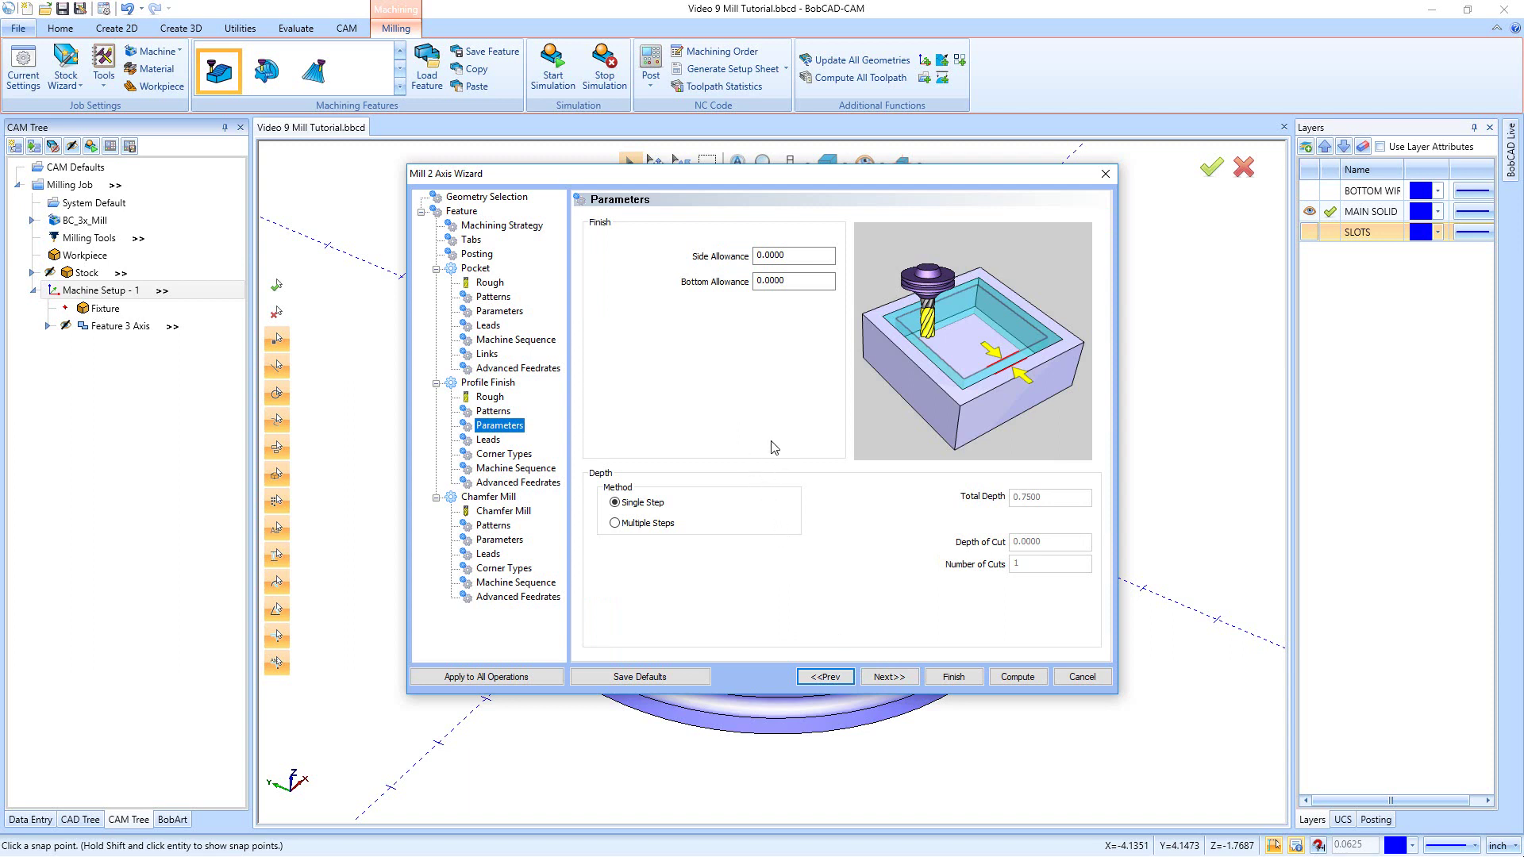
click(883, 678)
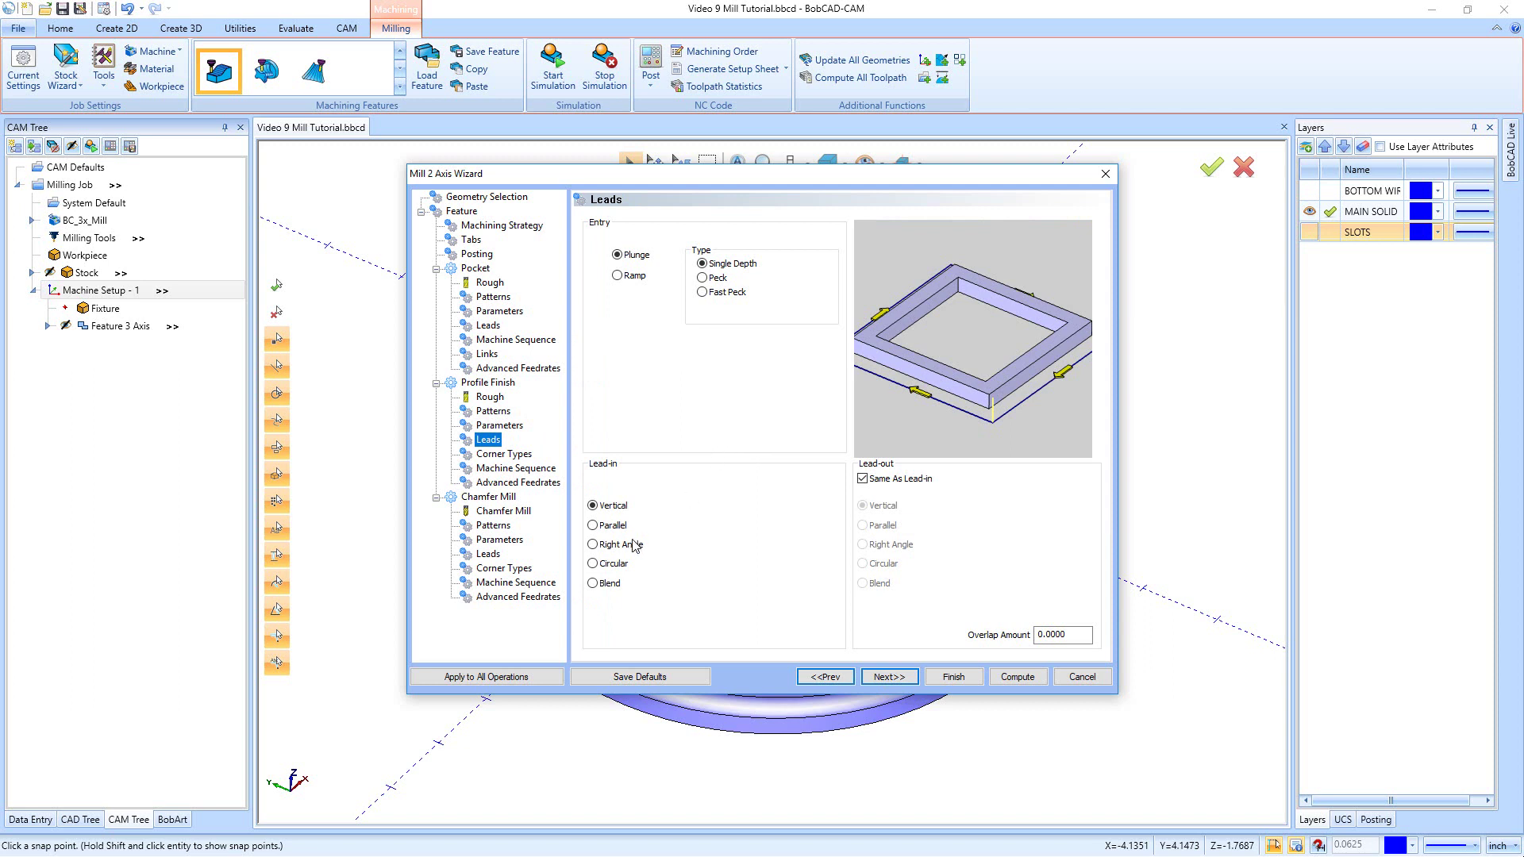
Give Profile Finish a Circular lead-in with a 0.1875 line length and a 0.1875 arc radius
click(593, 564)
click(819, 563)
double_click(818, 562)
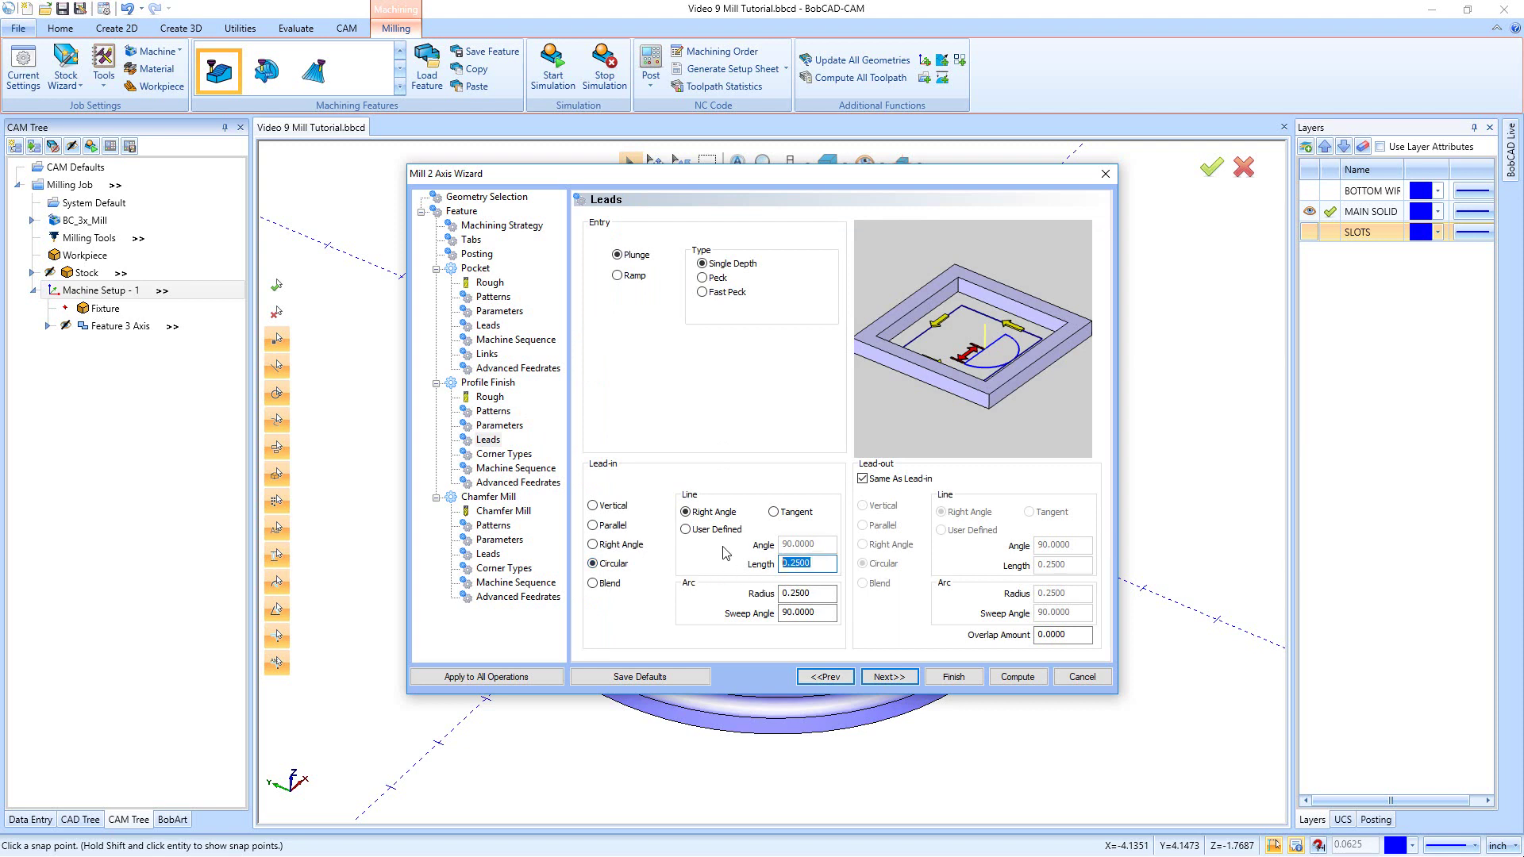
text(.1875)
key(Tab)
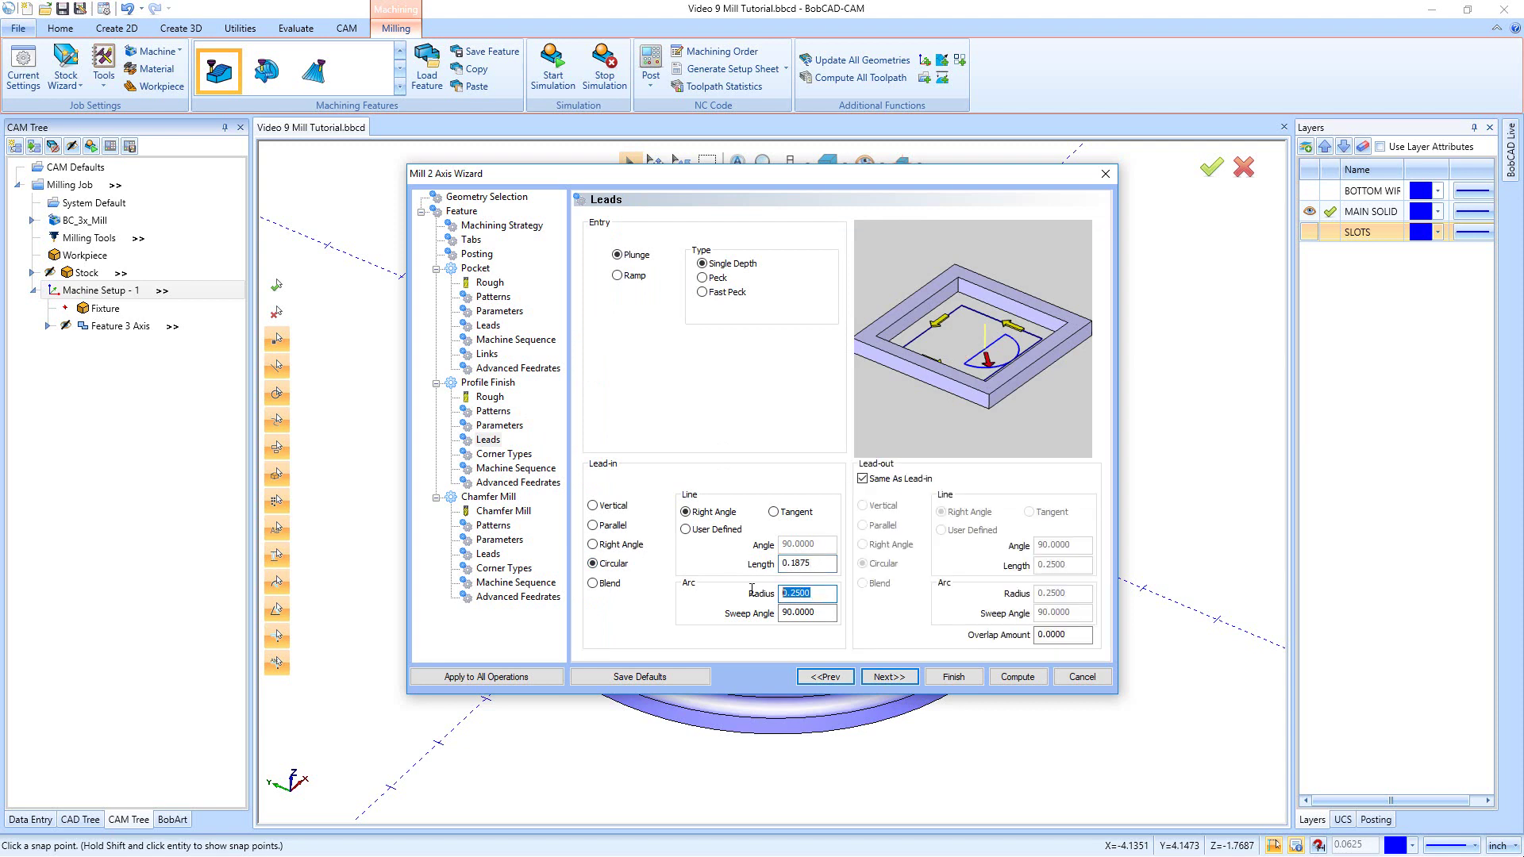
text(.1)
text(872)
key(Return)
click(821, 594)
key(BackSpace)
text(5)
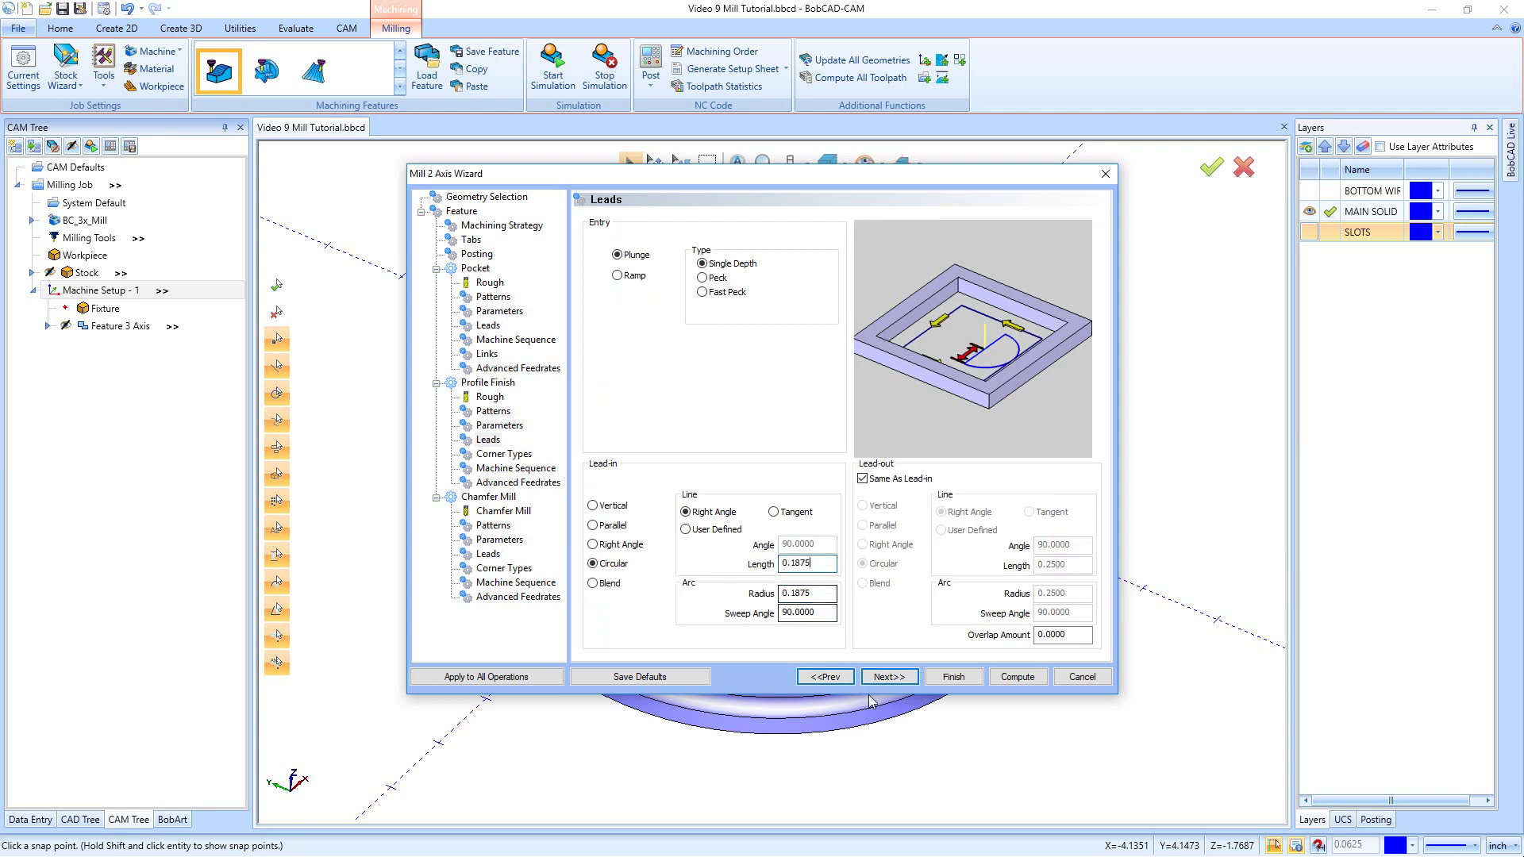
click(889, 677)
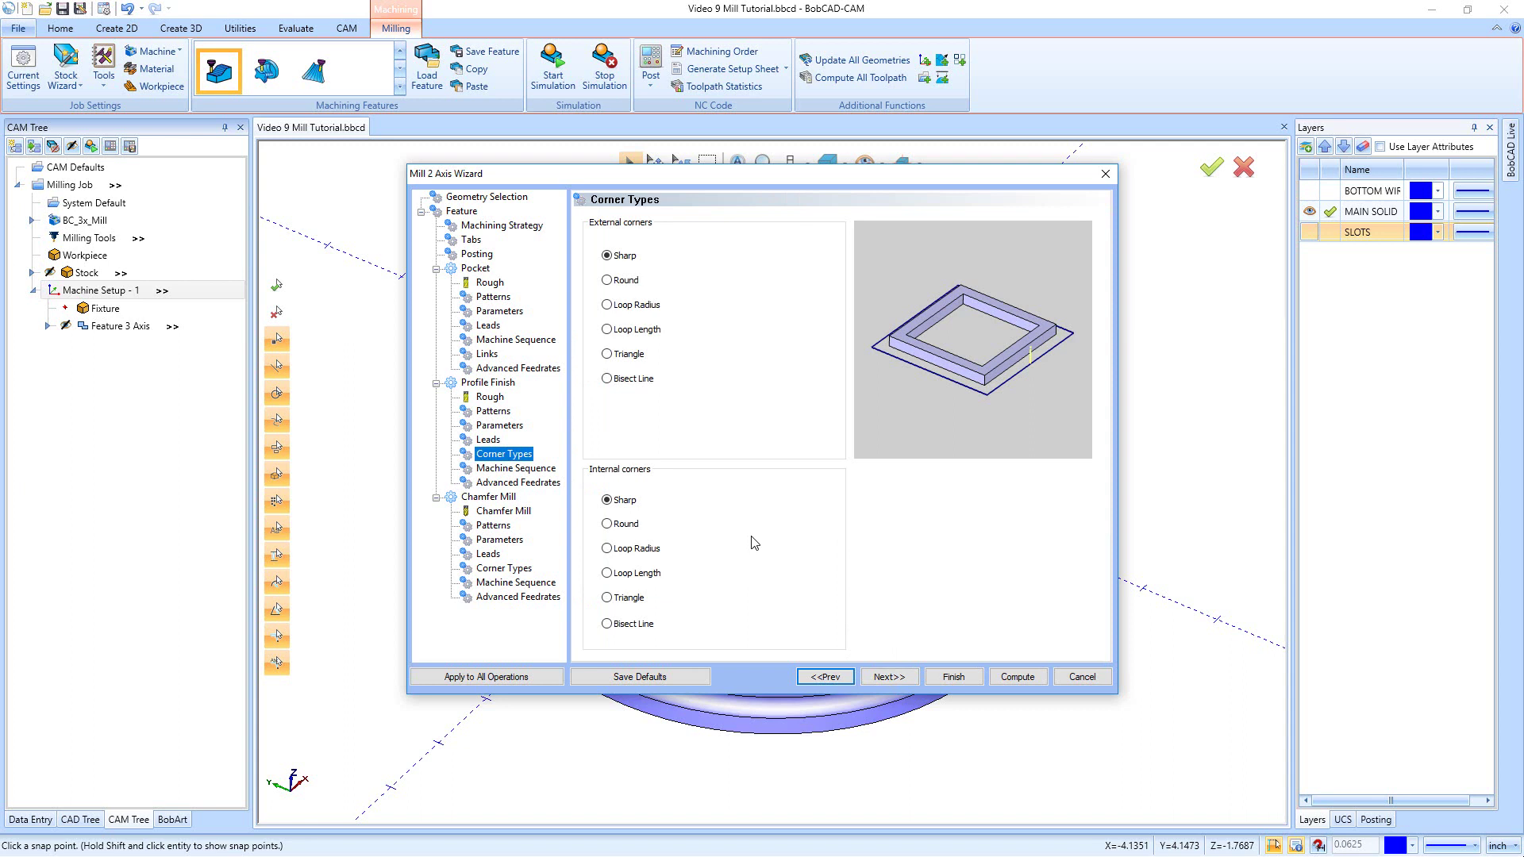
Keep the default Sharp corners, Closest machine sequence and standard advanced feedrates for Profile Finish
click(889, 677)
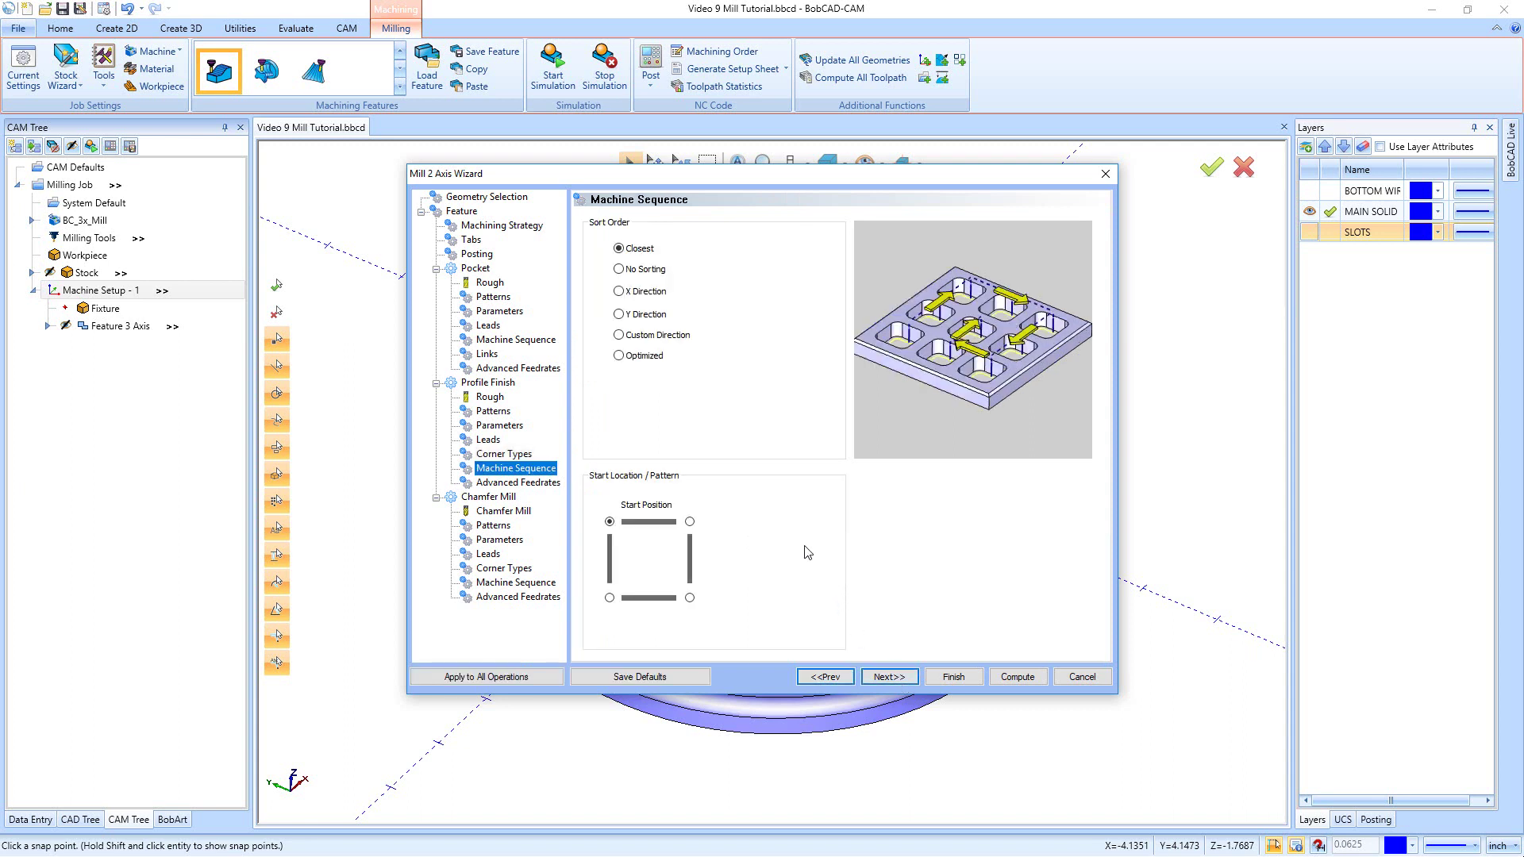
click(895, 677)
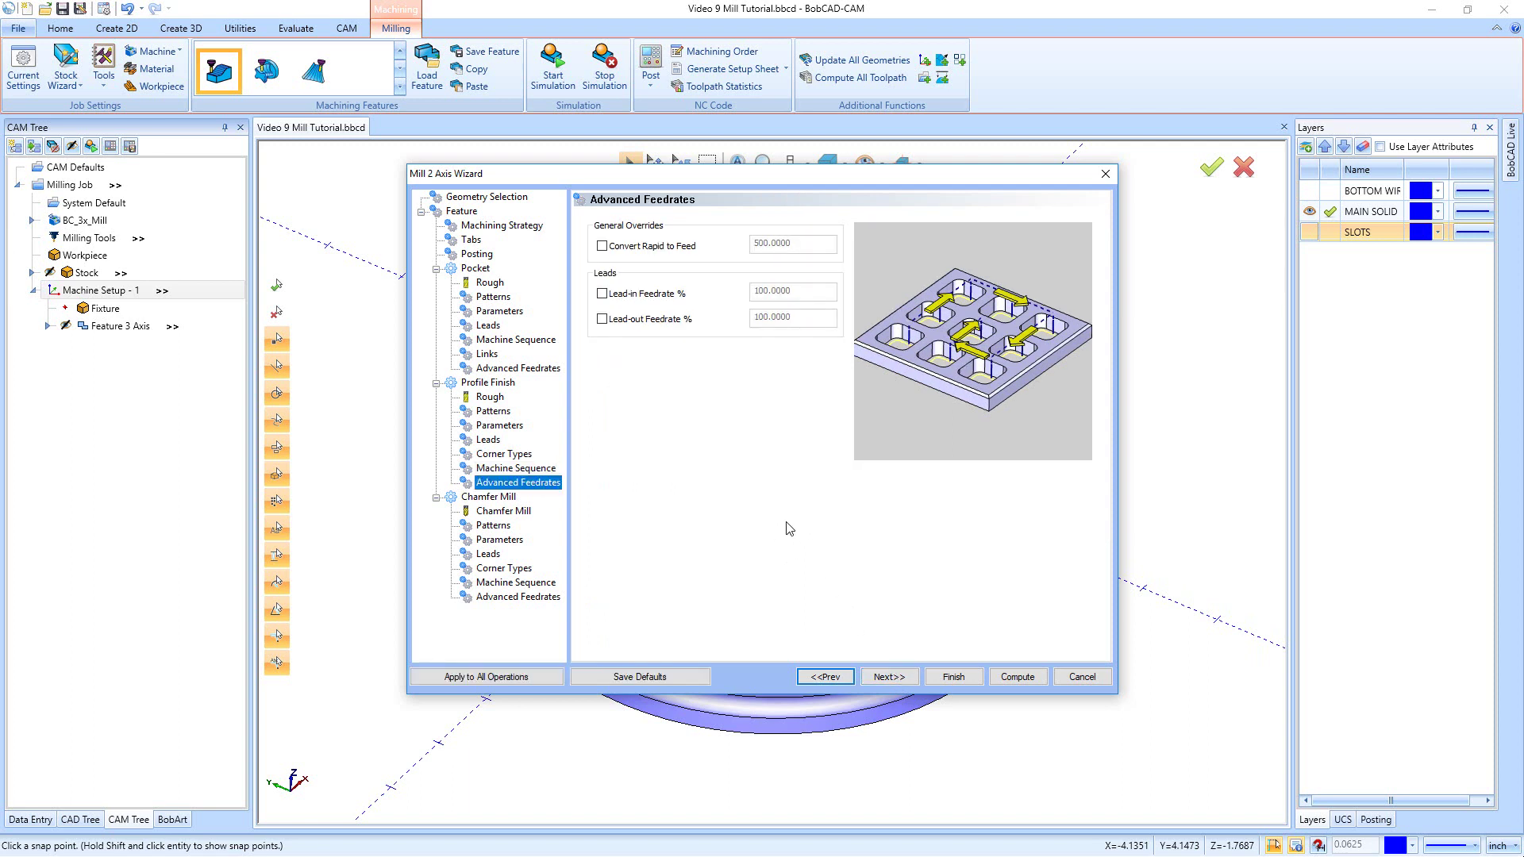
click(887, 677)
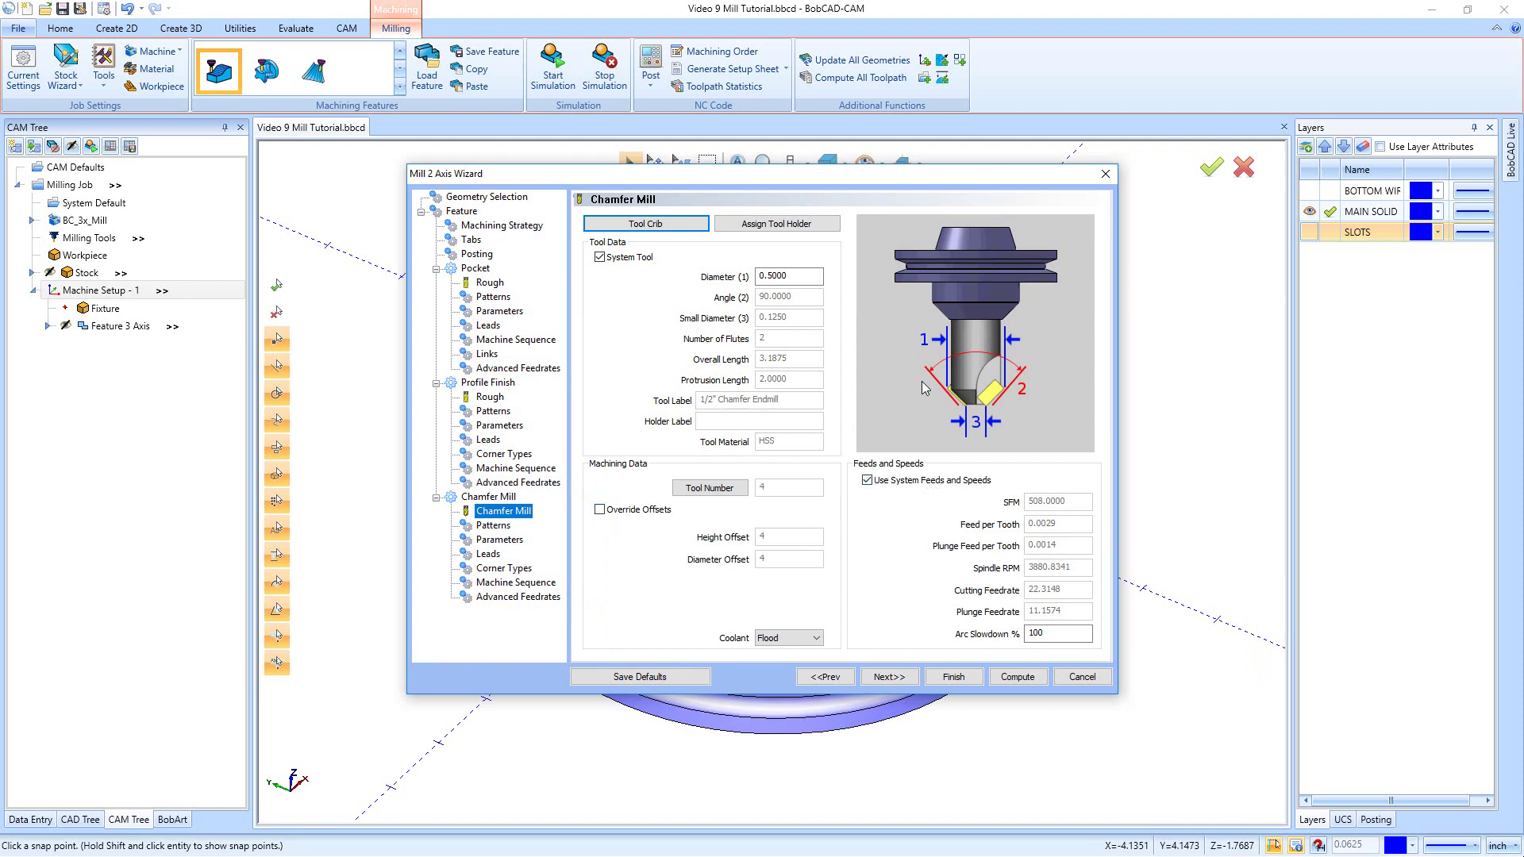
Keep the 1/2" Chamfer Endmill for Chamfer Mill and set its system compensation to Left
click(889, 677)
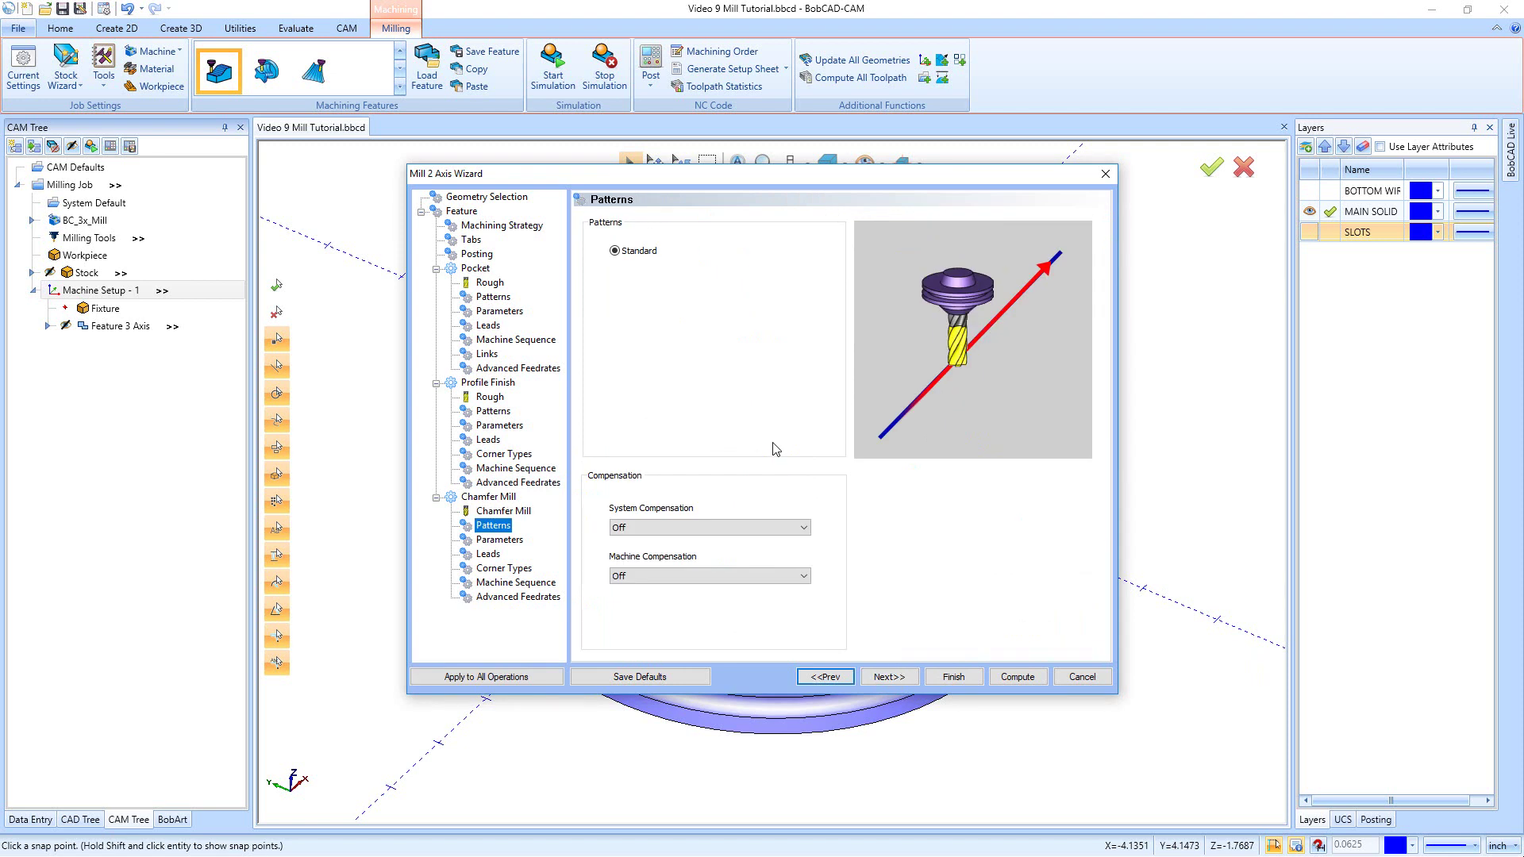
click(712, 526)
click(703, 553)
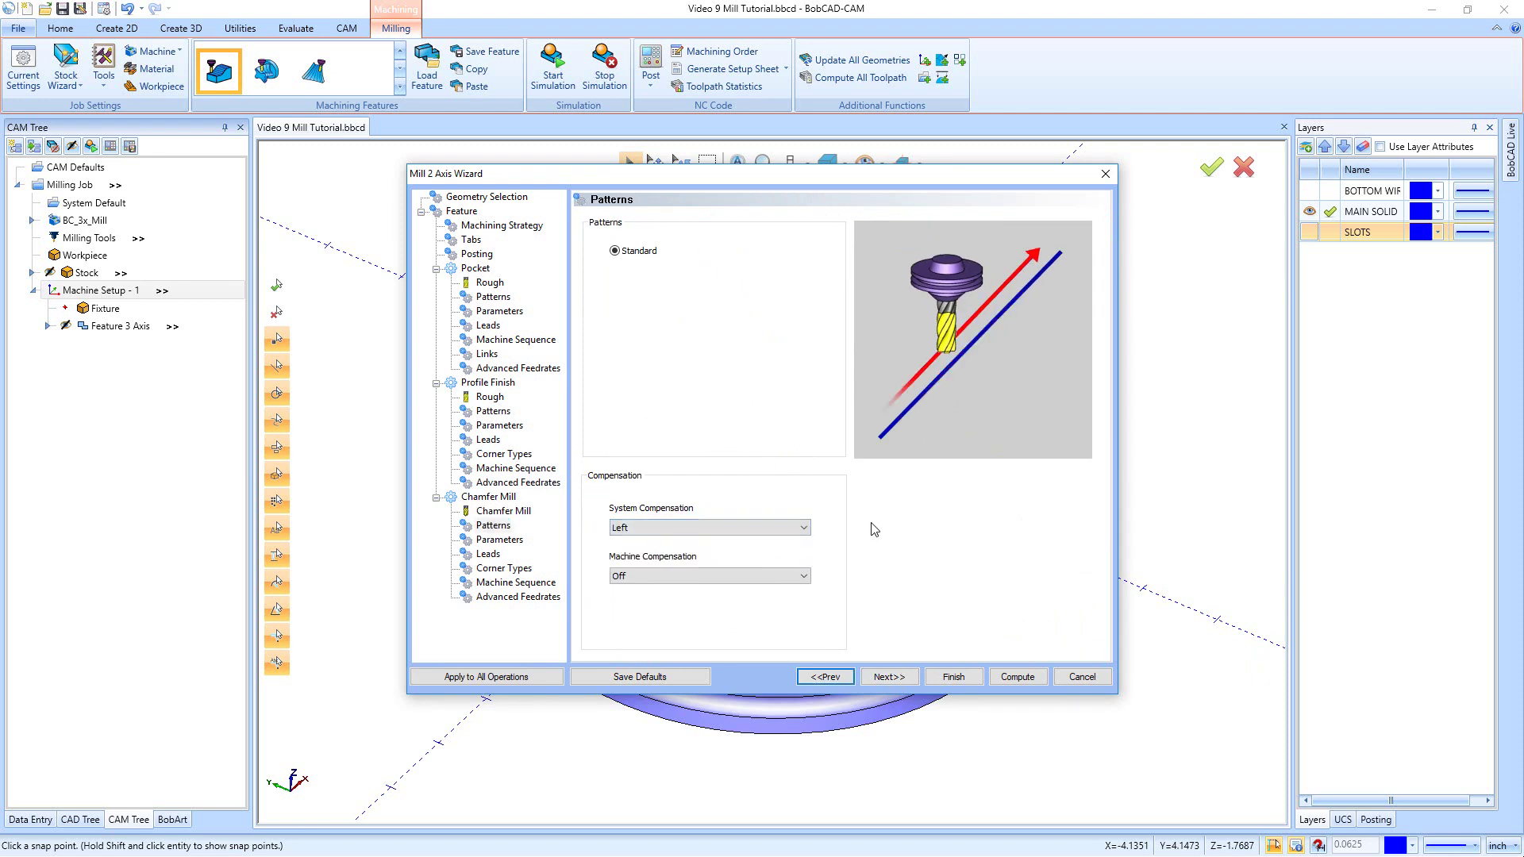
click(889, 679)
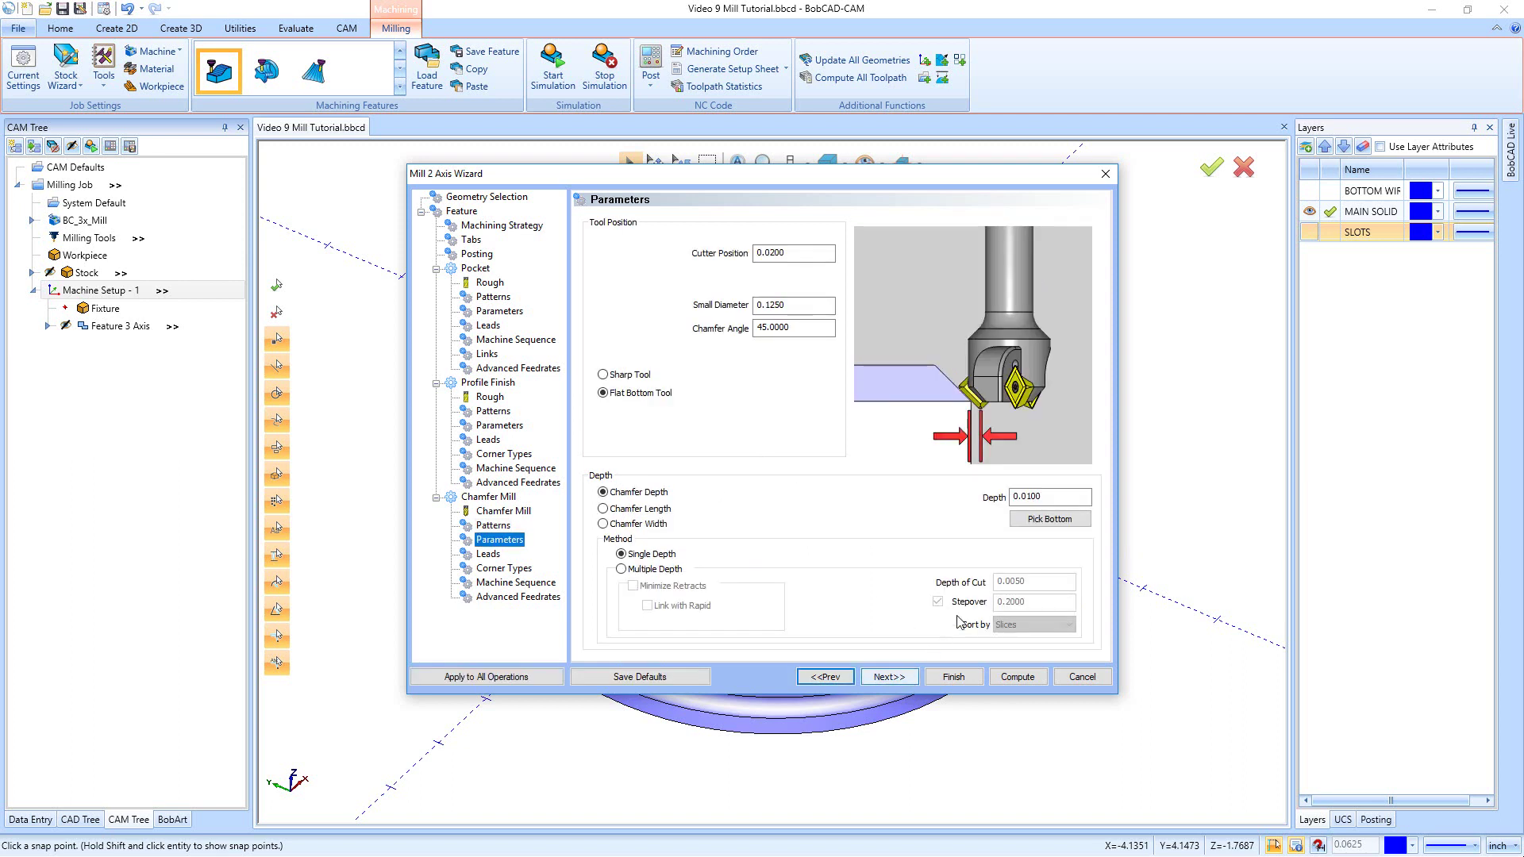
Set the chamfer depth to 0.03, keeping the 0.02 cutter position and the Single Depth method
double_click(791, 254)
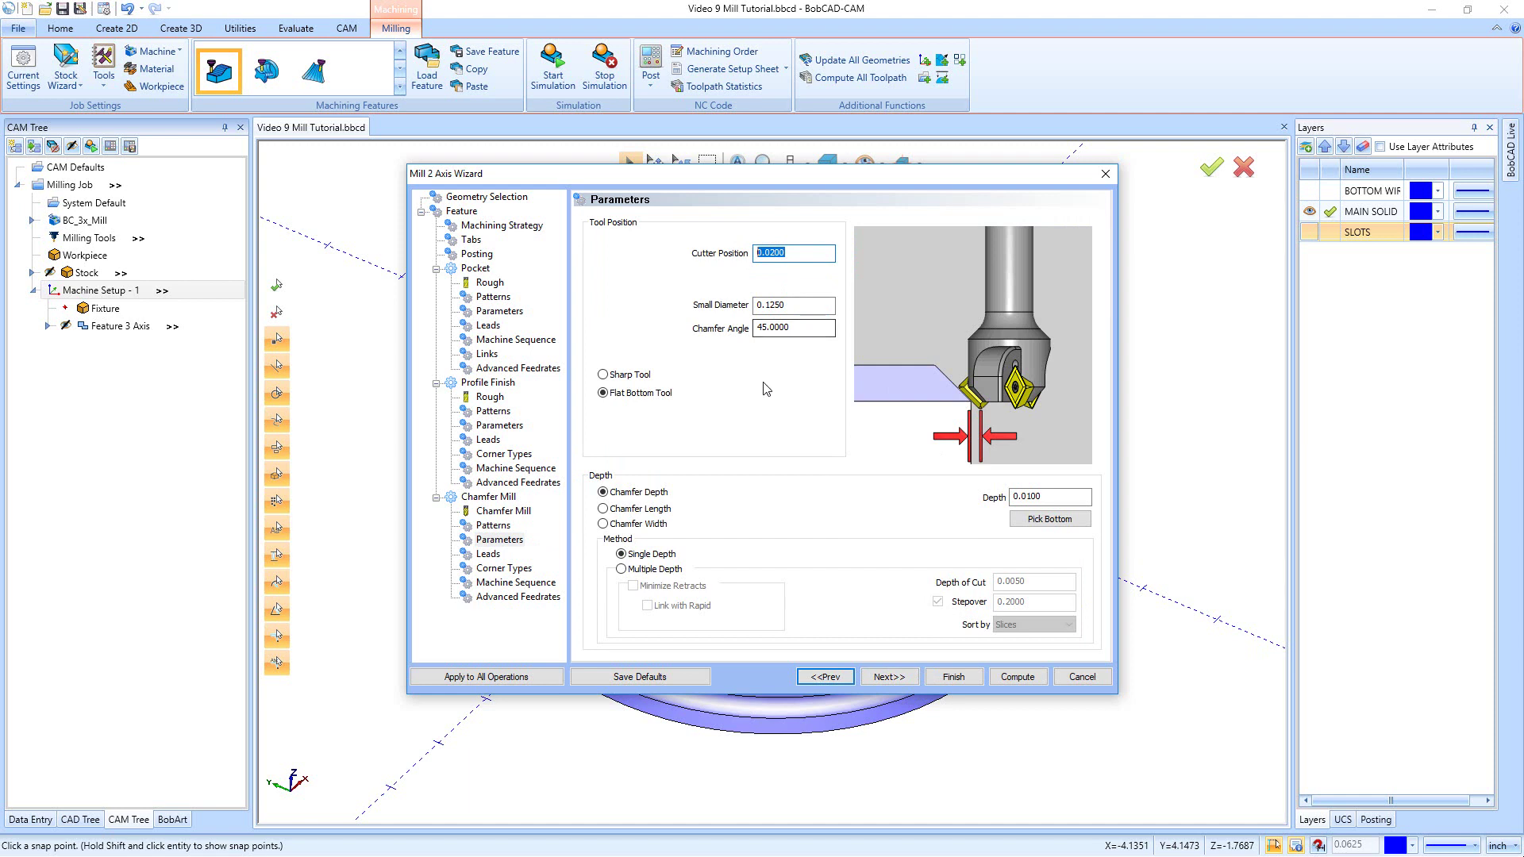
drag(1046, 498, 1010, 498)
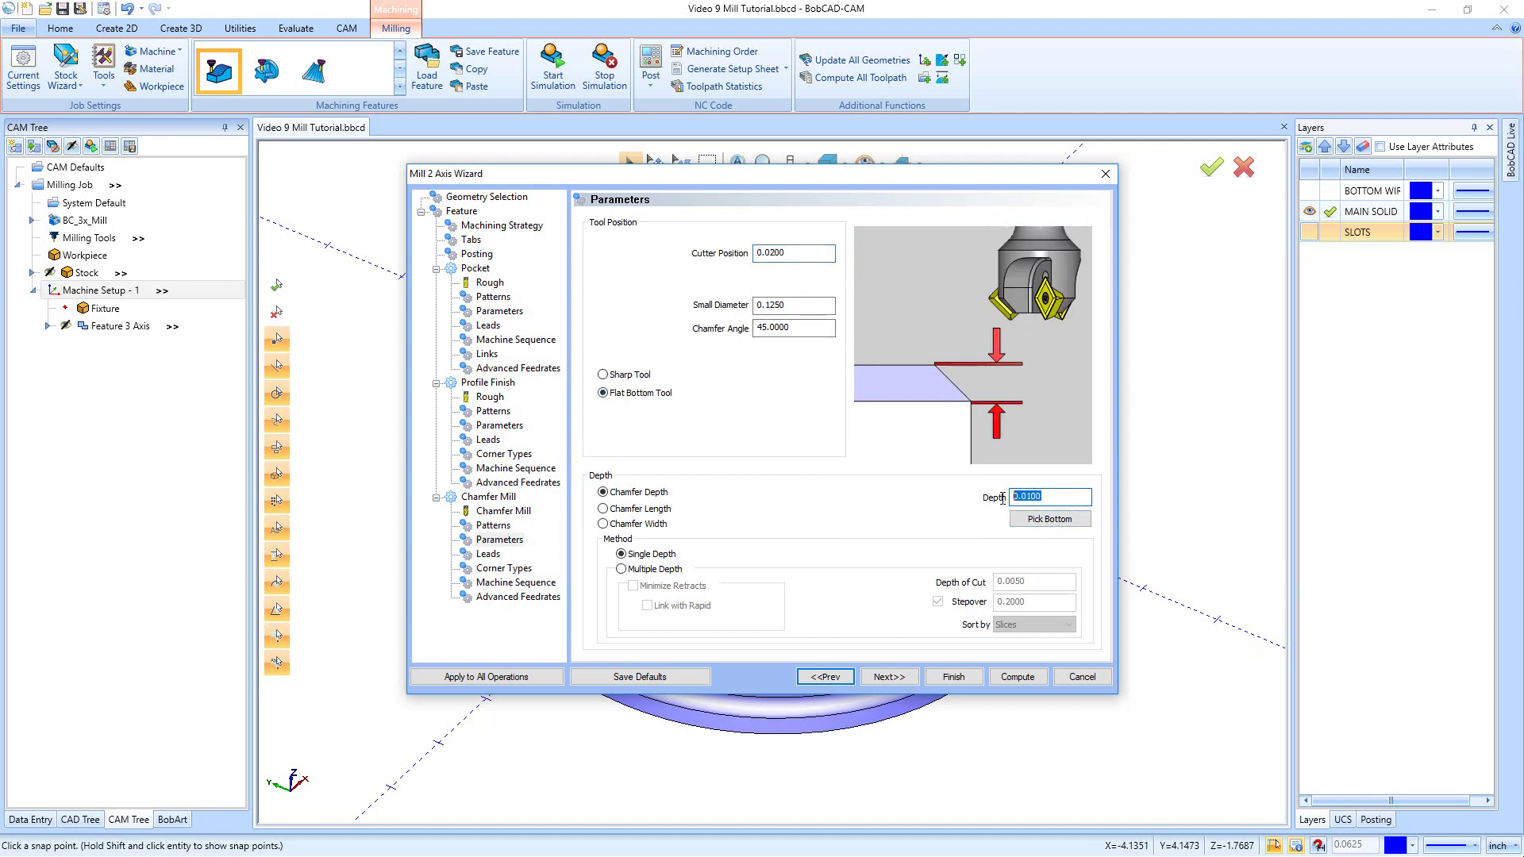
text(.03)
click(889, 677)
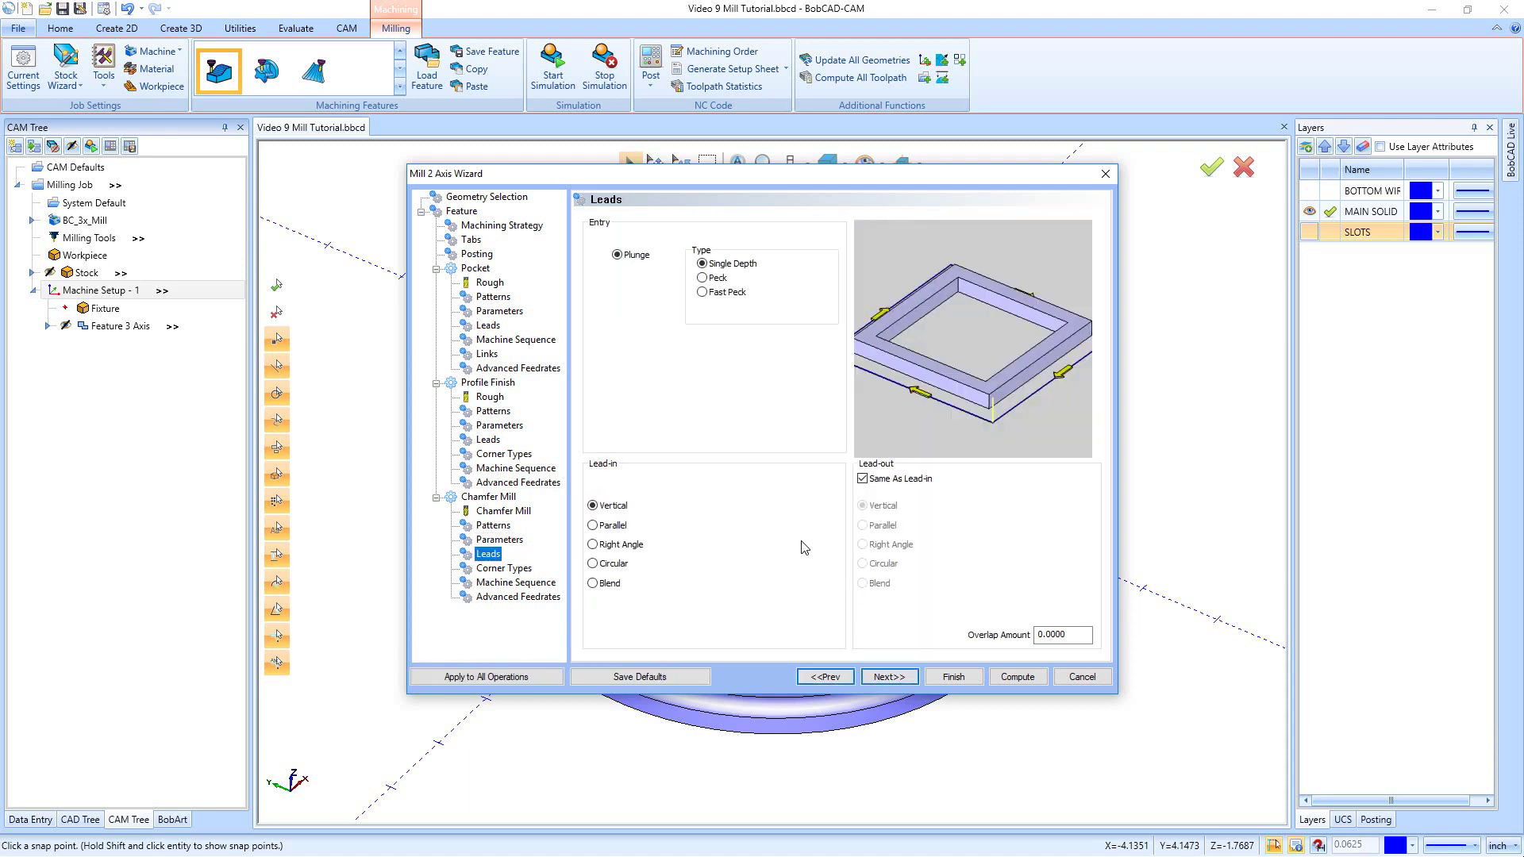
Keep the default leads, corner types, sequence and feedrates for Chamfer Mill, and compute the 2 Axis feature's toolpath
click(881, 676)
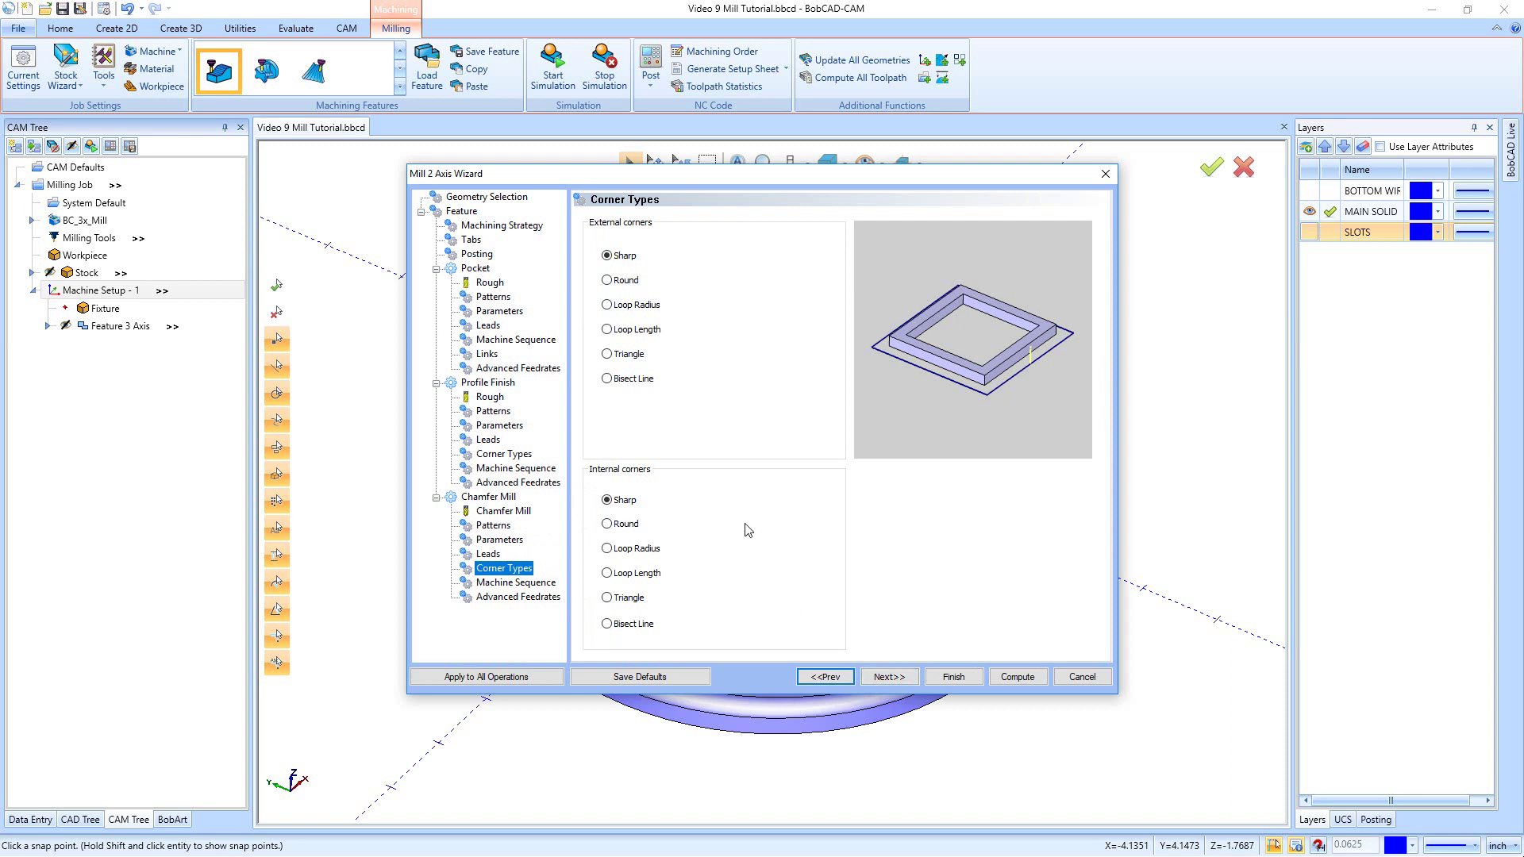
click(893, 677)
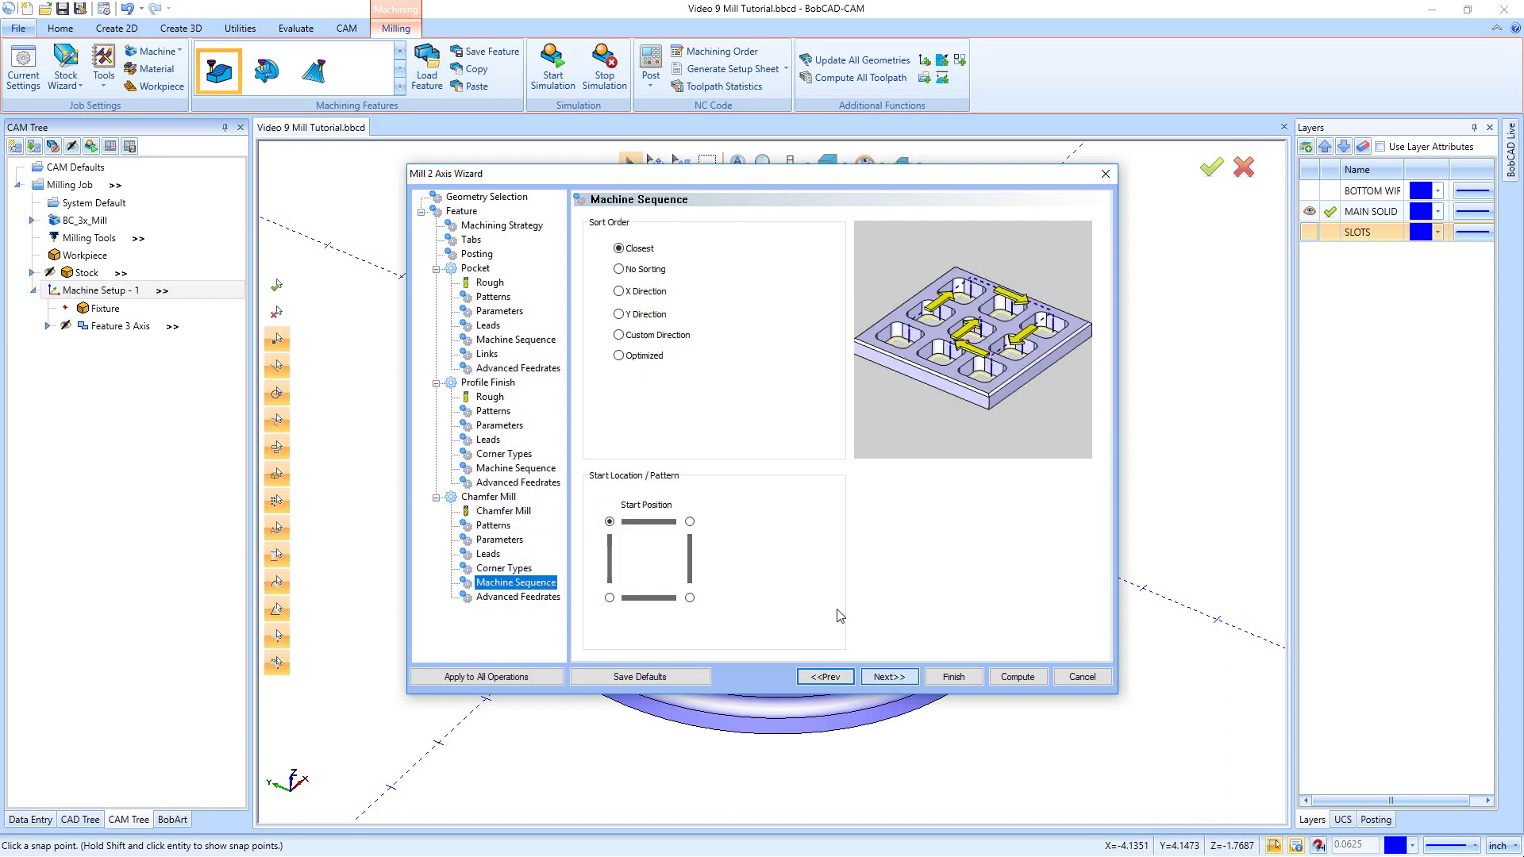
click(896, 677)
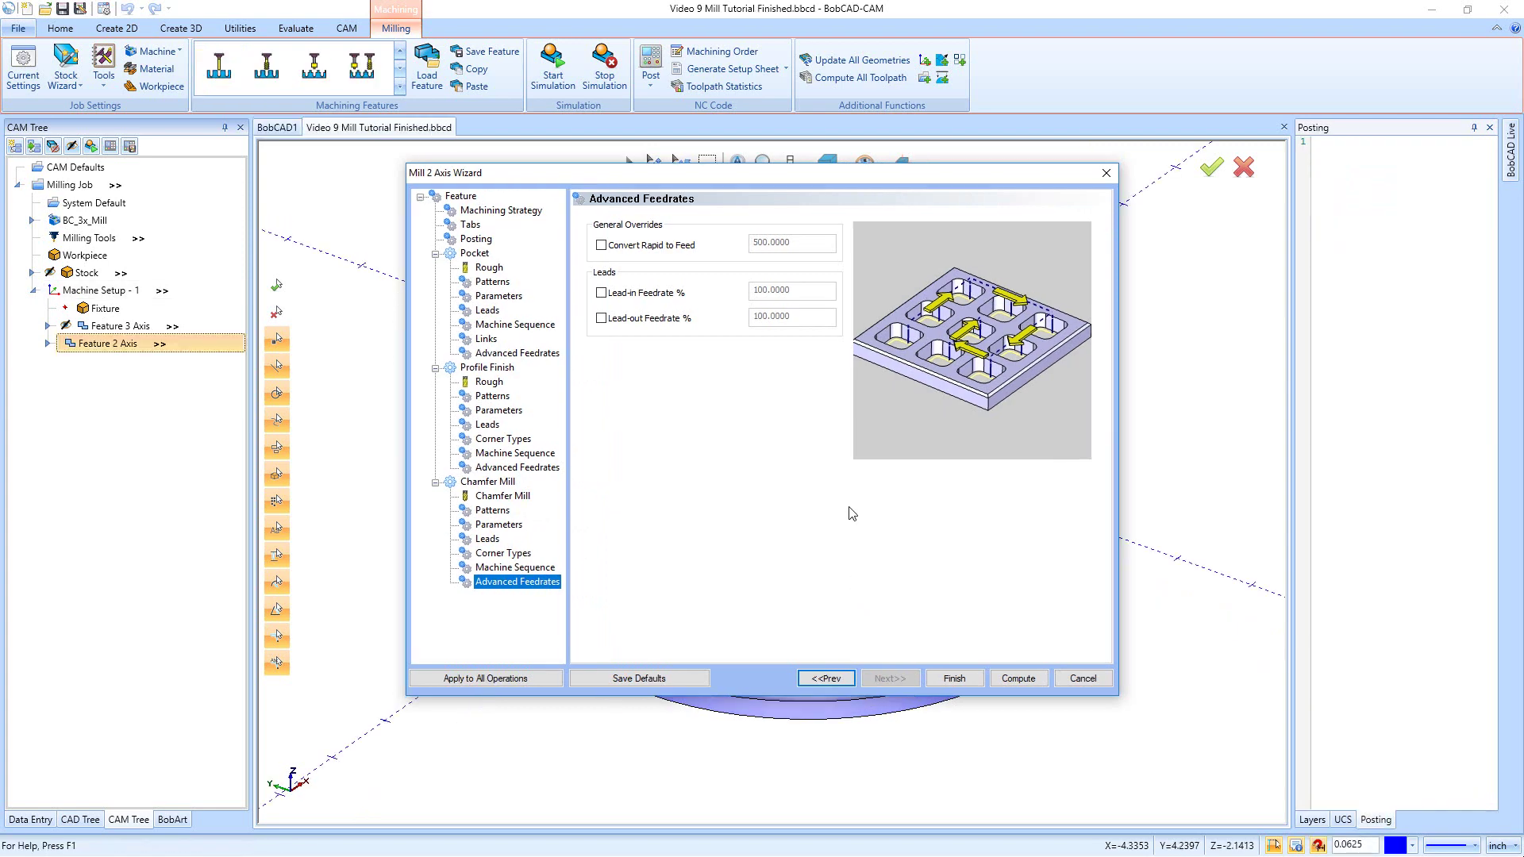
click(1018, 679)
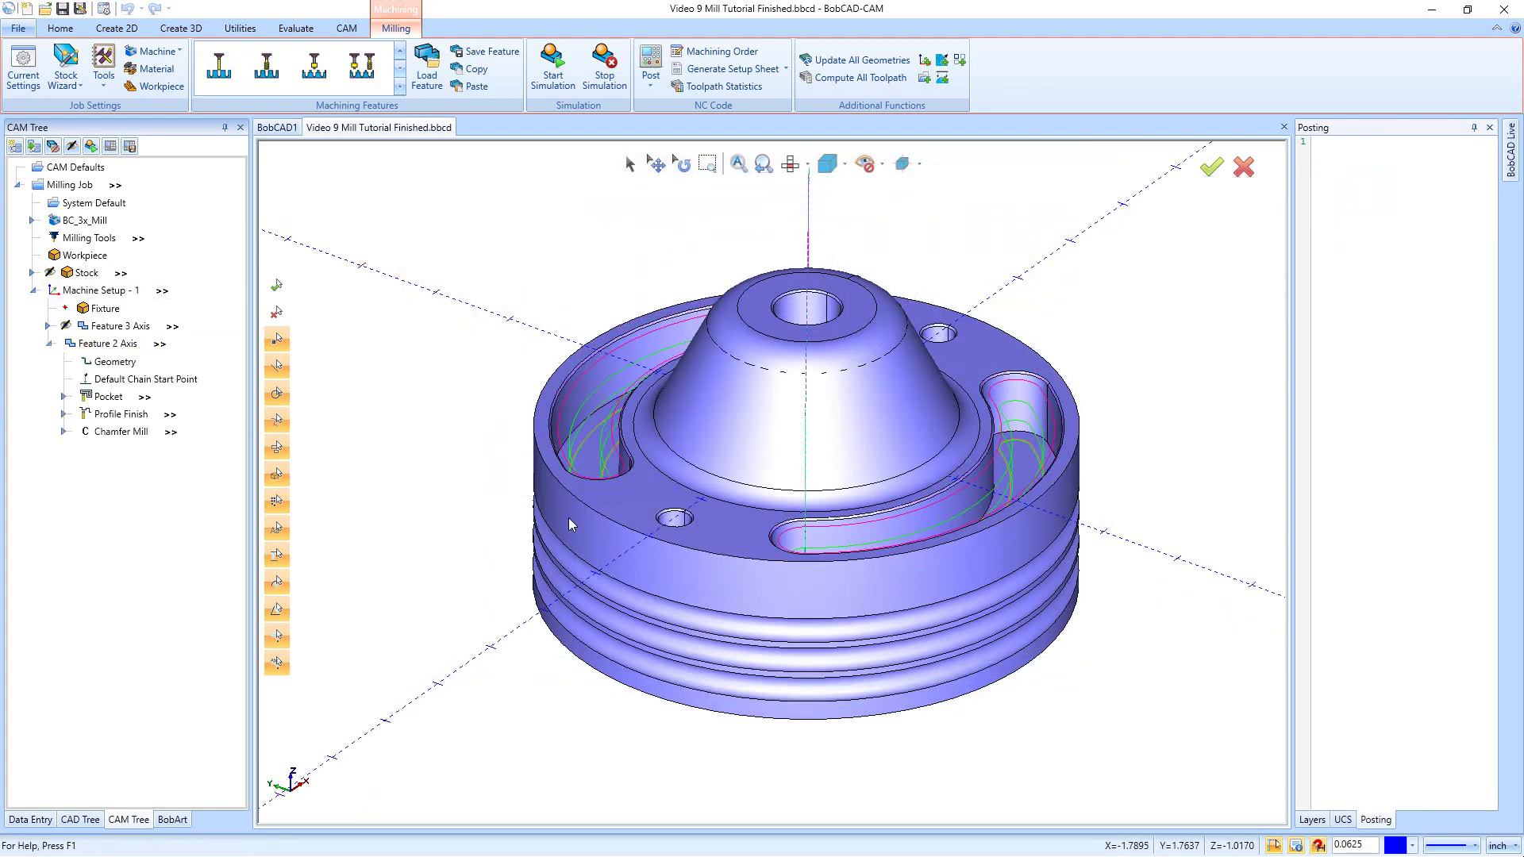
Inspect the computed slot toolpaths on the part, and blank the toolpath of Feature 2 Axis
middle_drag(528, 472, 580, 365)
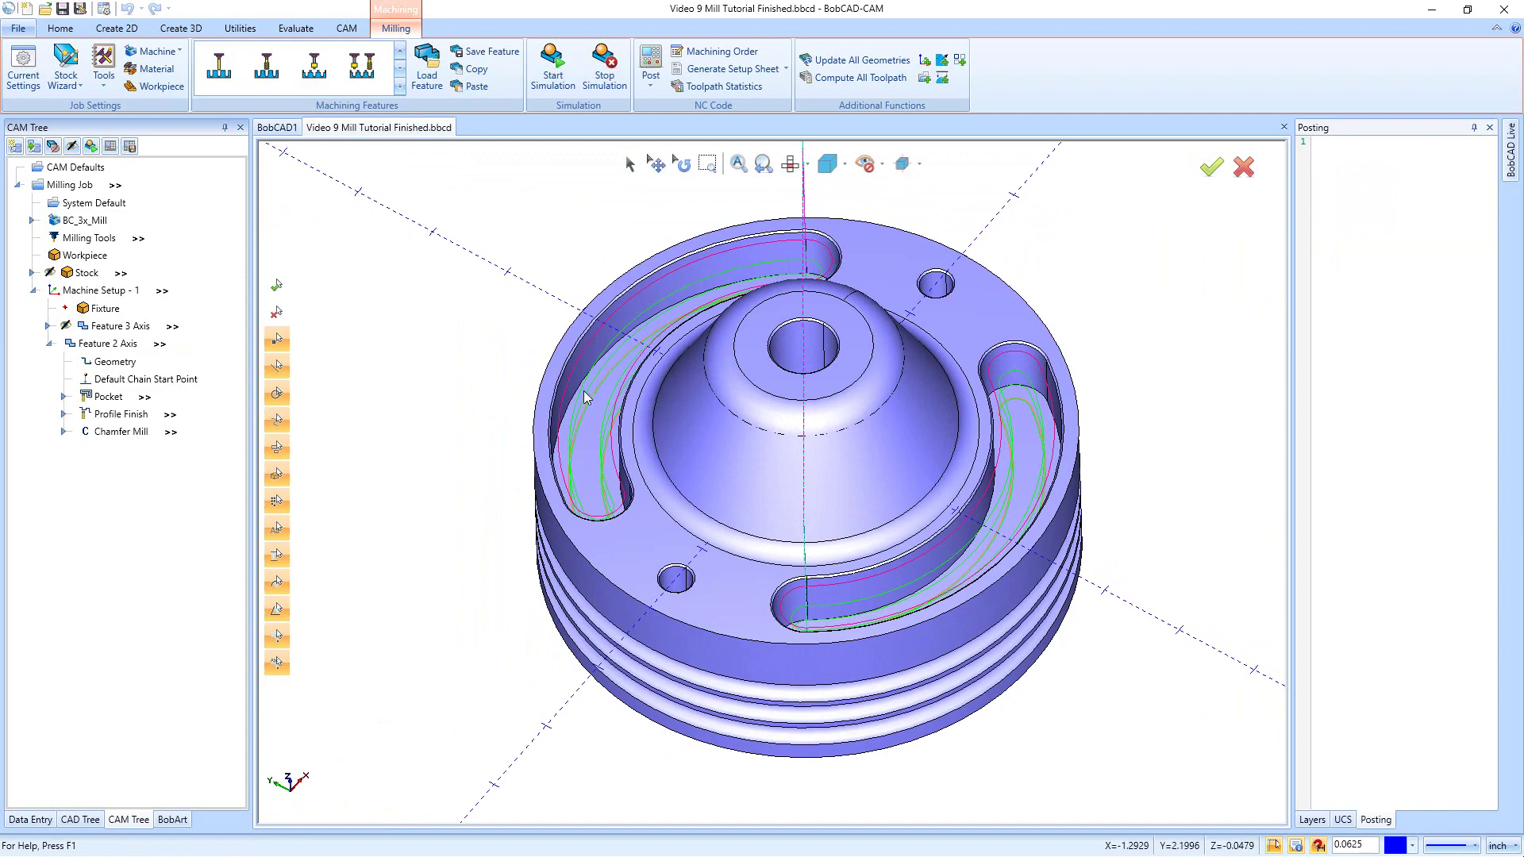
middle_drag(959, 584, 826, 498)
scroll(826, 498, down, 2)
scroll(826, 498, up, 3)
click(111, 344)
right_click(111, 347)
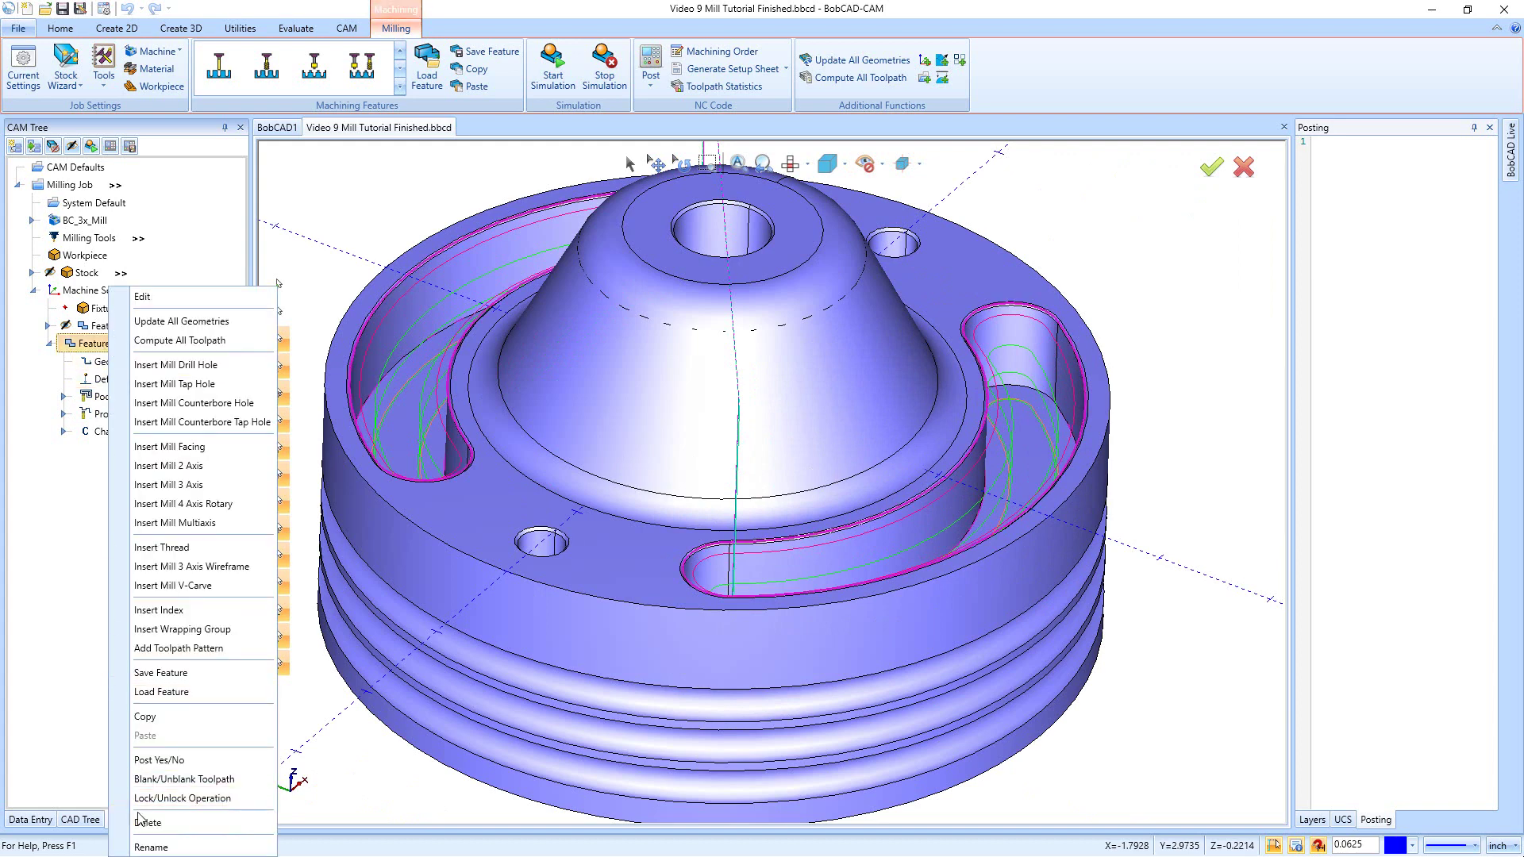
click(159, 779)
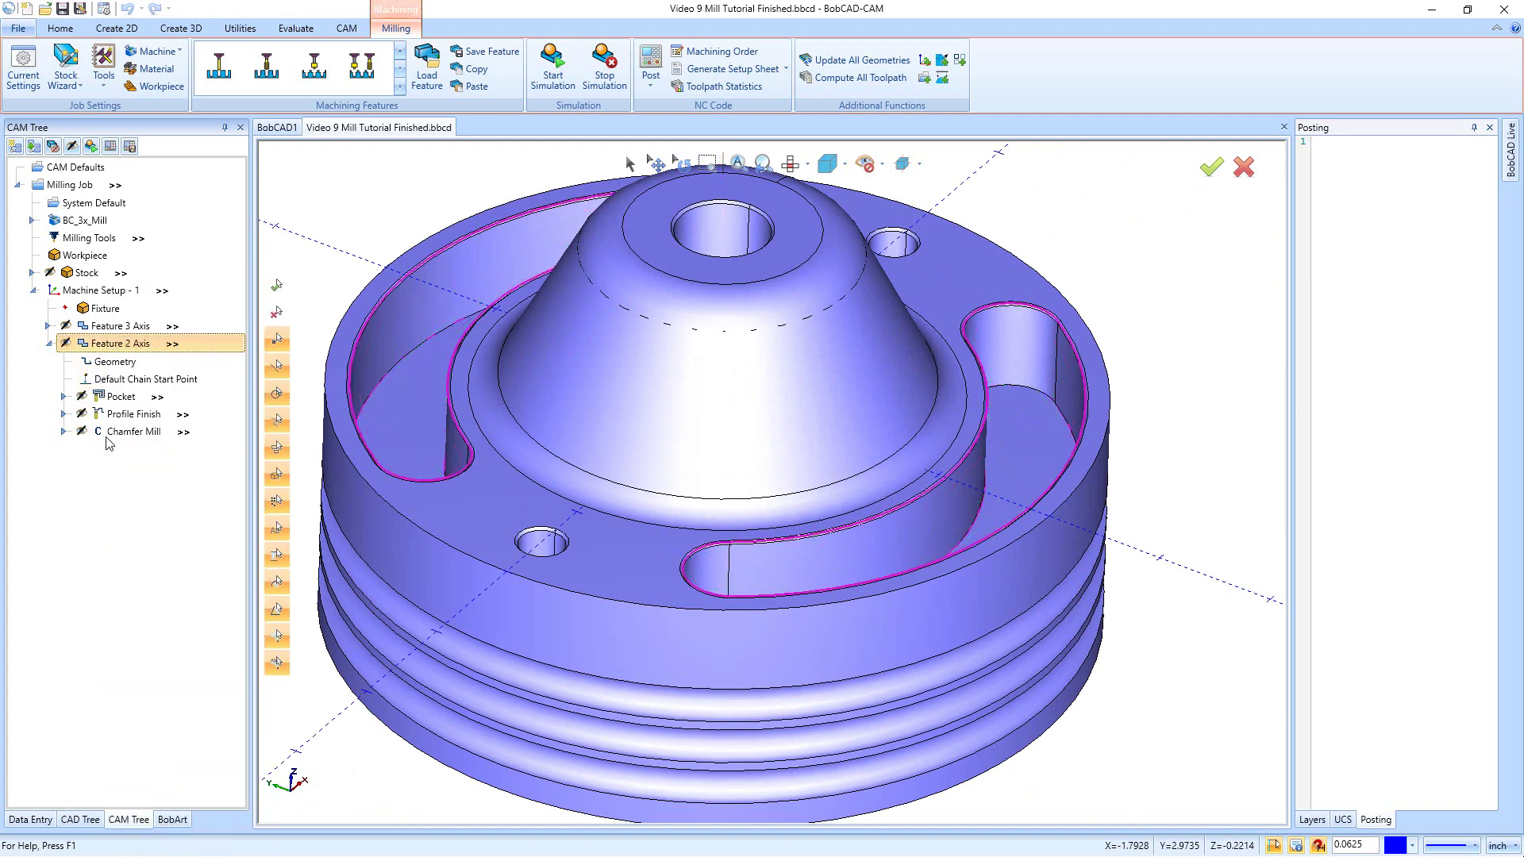
Rename Feature 2 Axis as SLOTS, leaving its list of operations expanded
right_click(102, 346)
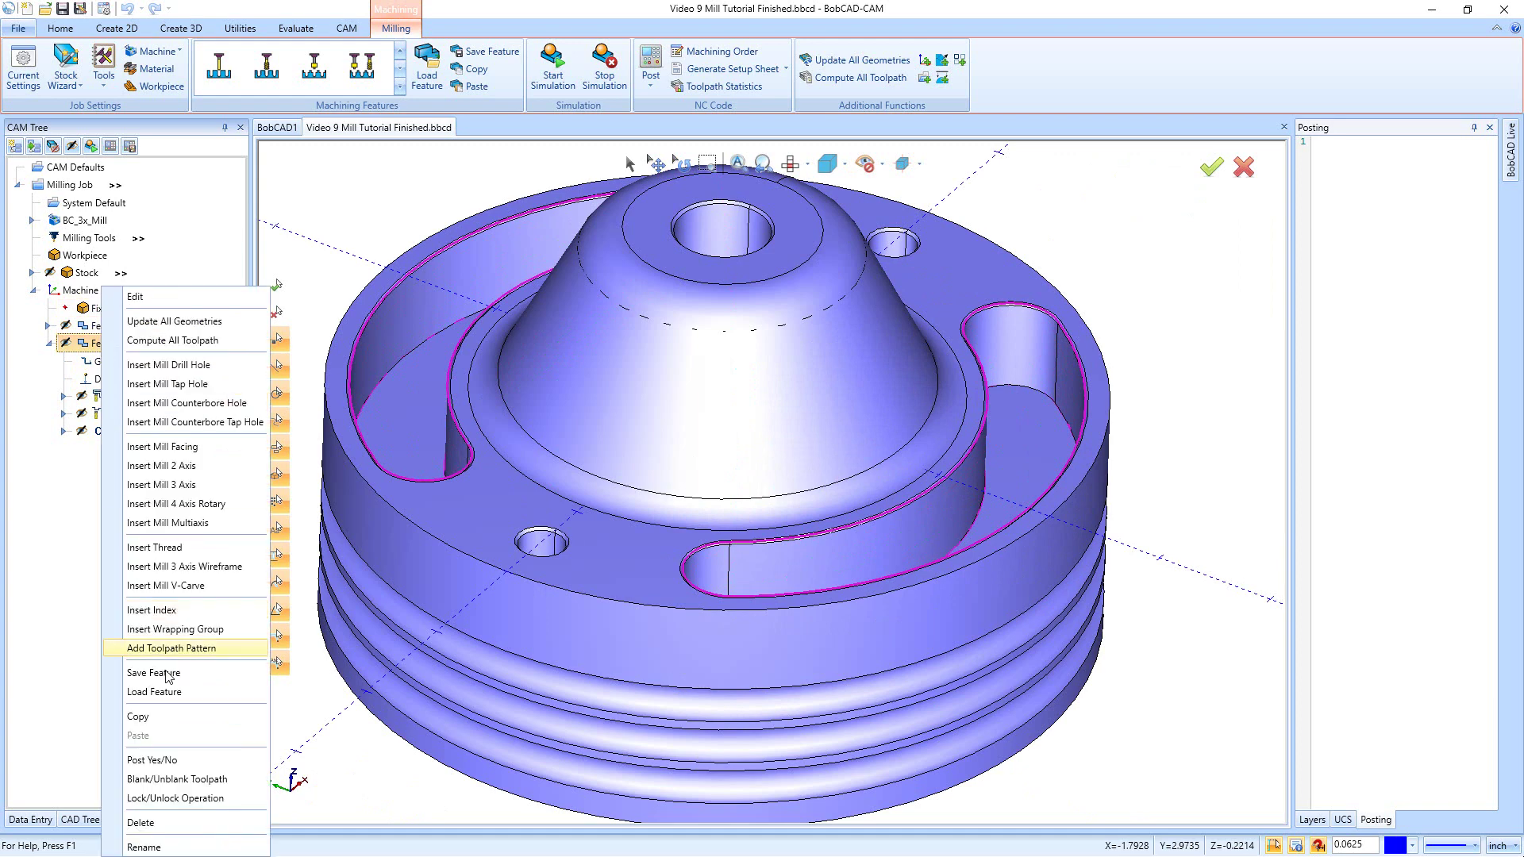
click(169, 845)
text(slots)
key(Return)
click(50, 344)
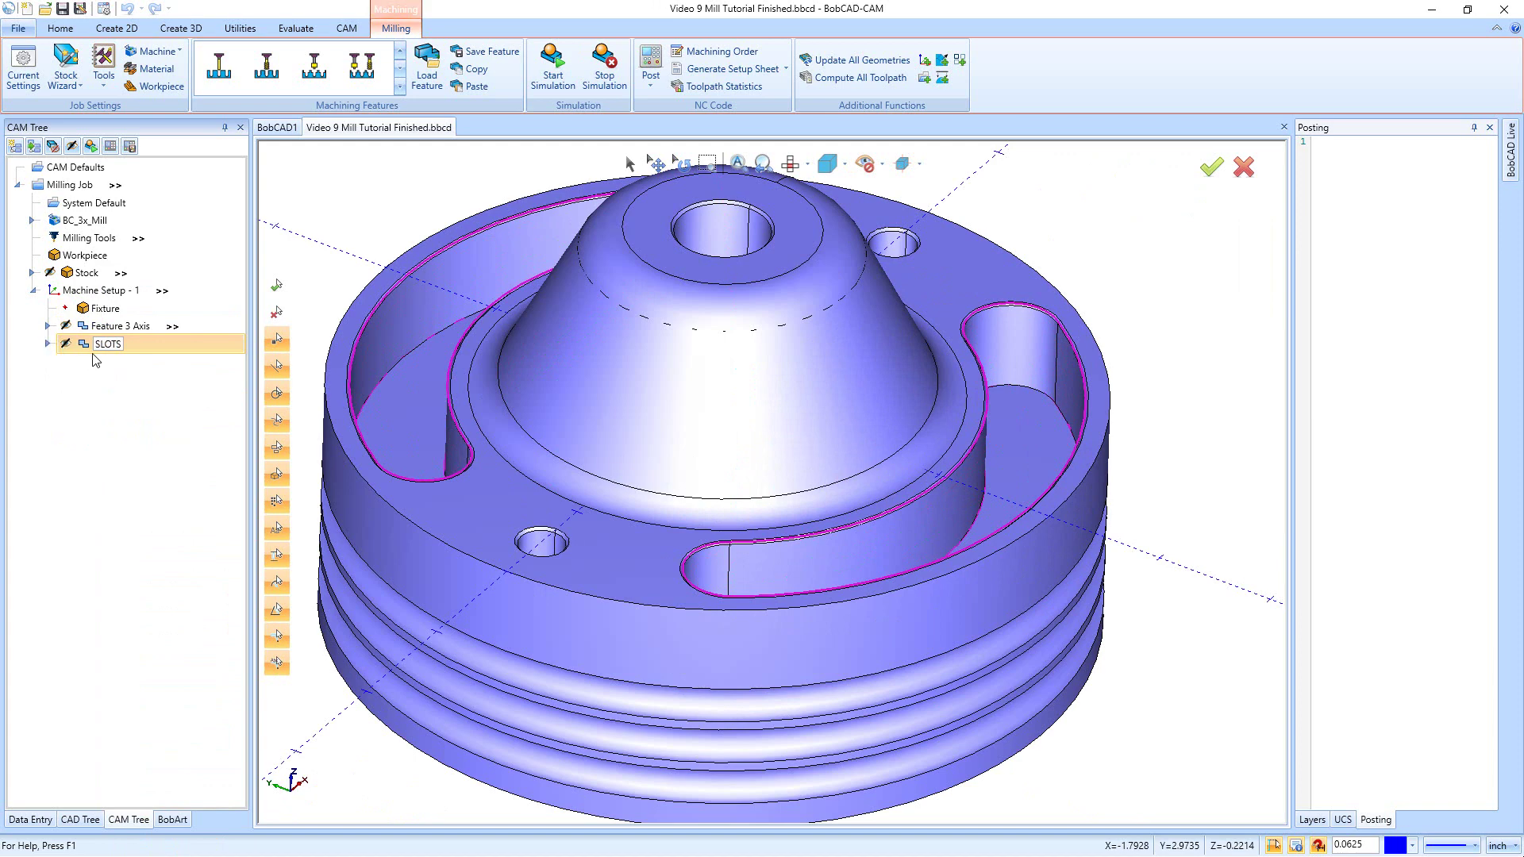
click(47, 345)
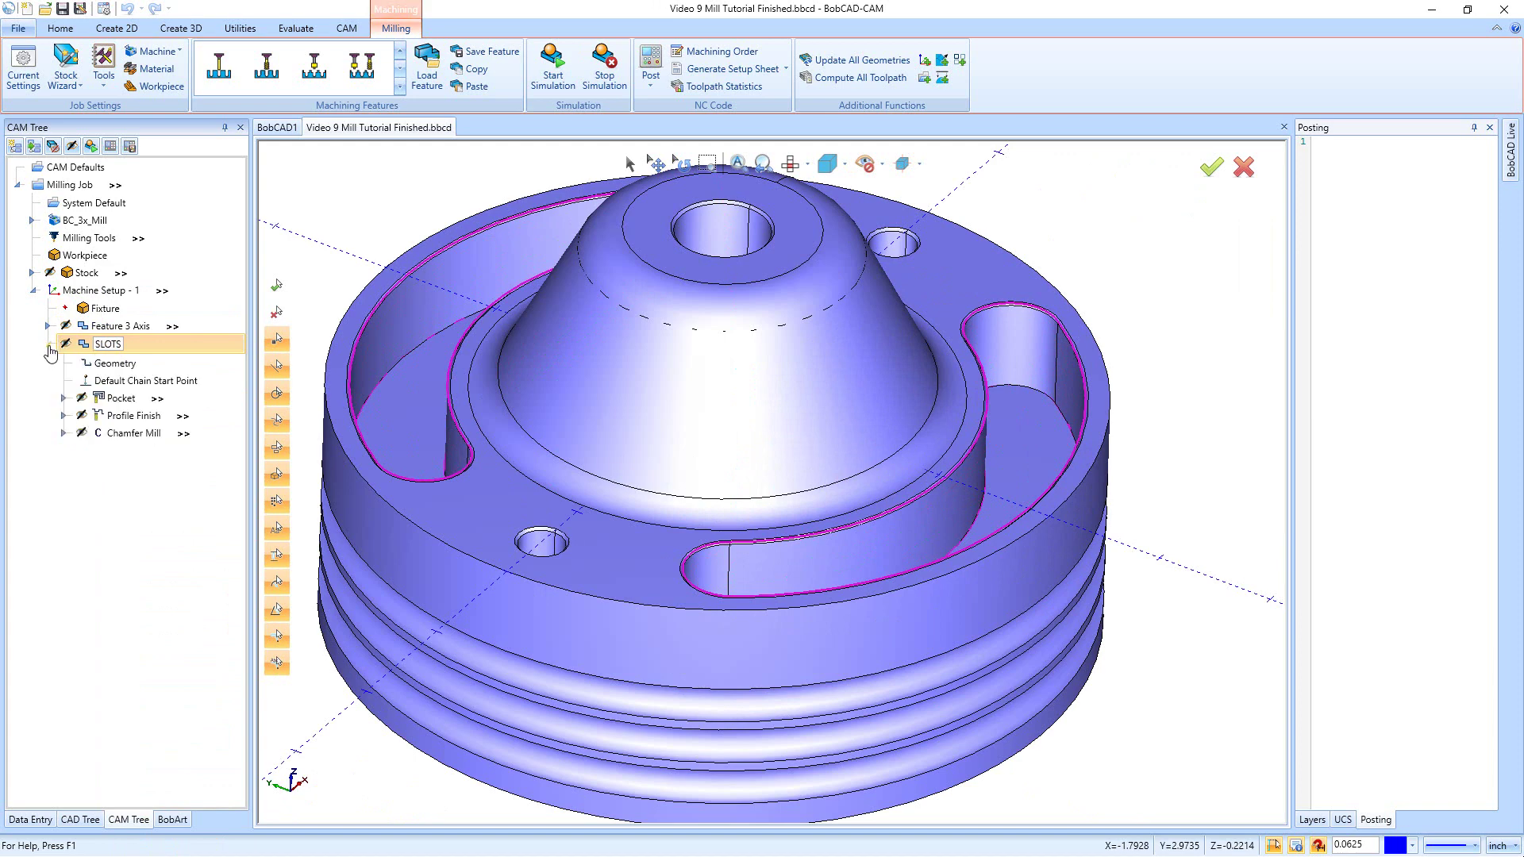
Add a Mill Drill Hole feature to Machine Setup - 1, using the central hole and the two small outer holes as geometry
click(134, 435)
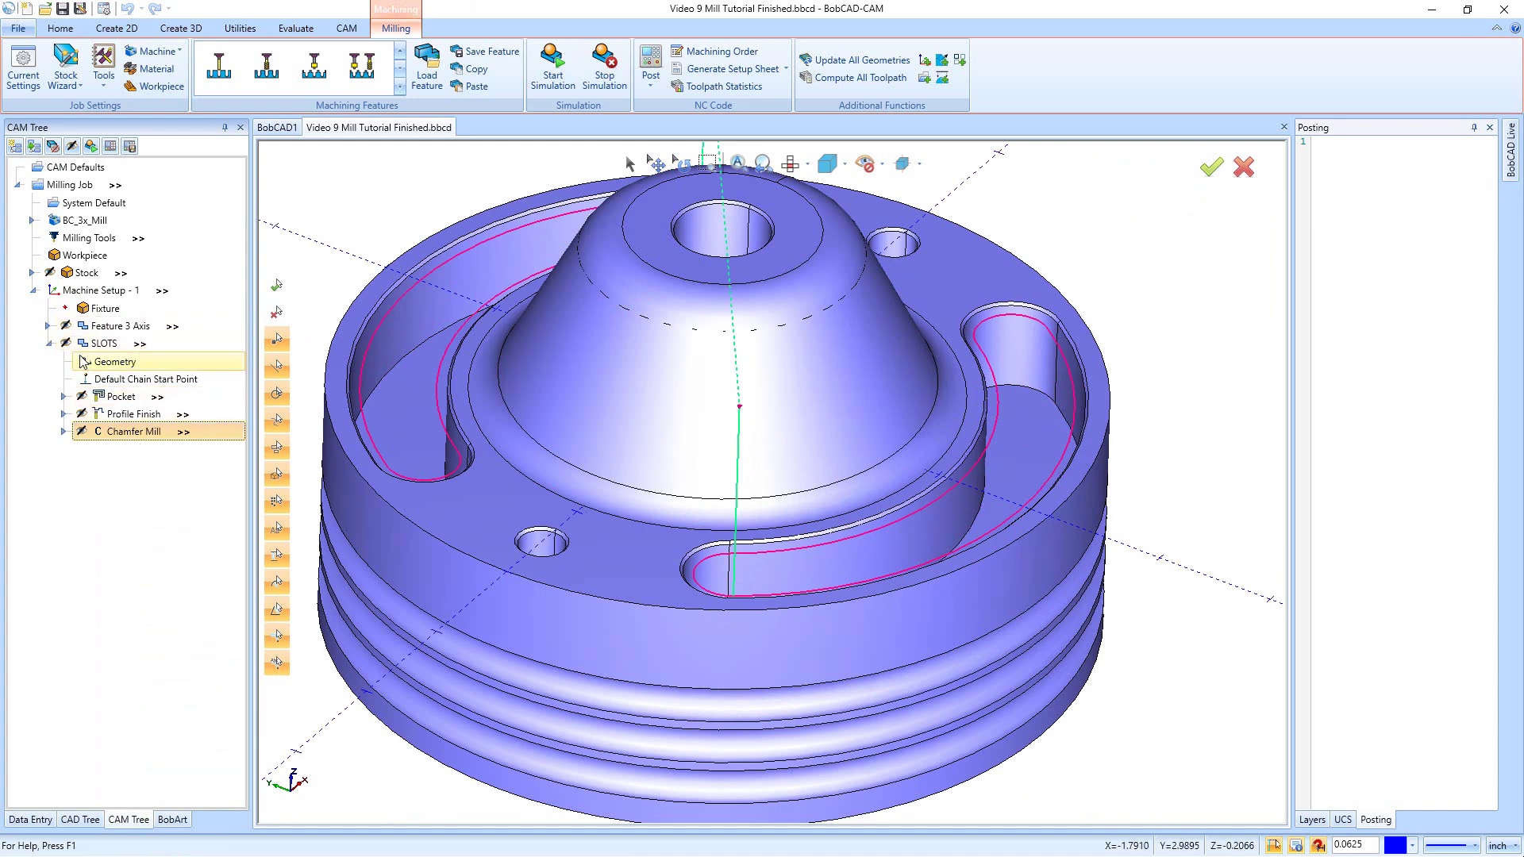
click(48, 344)
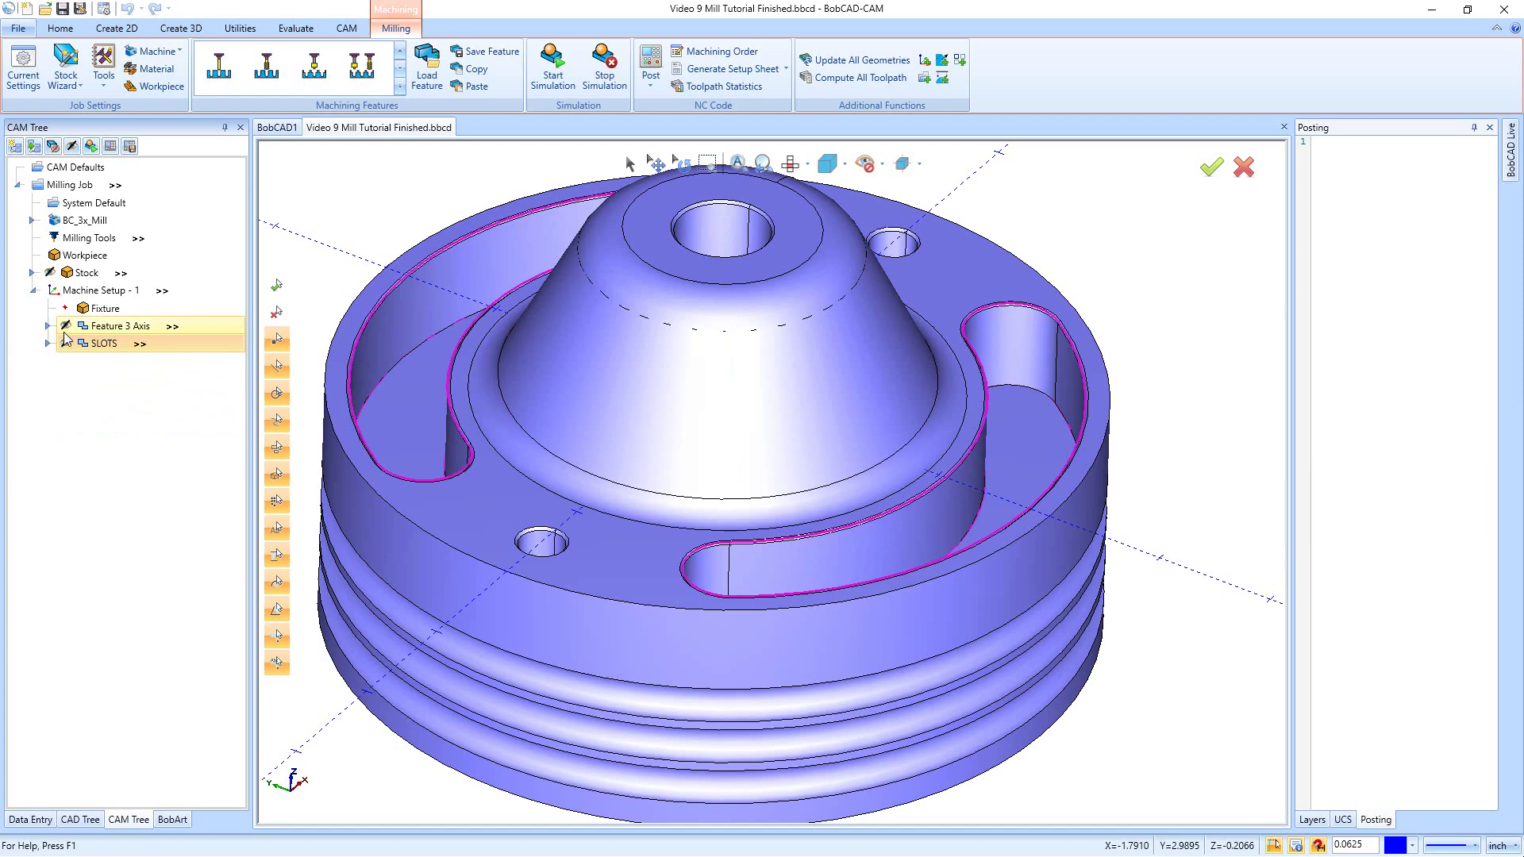
right_click(84, 292)
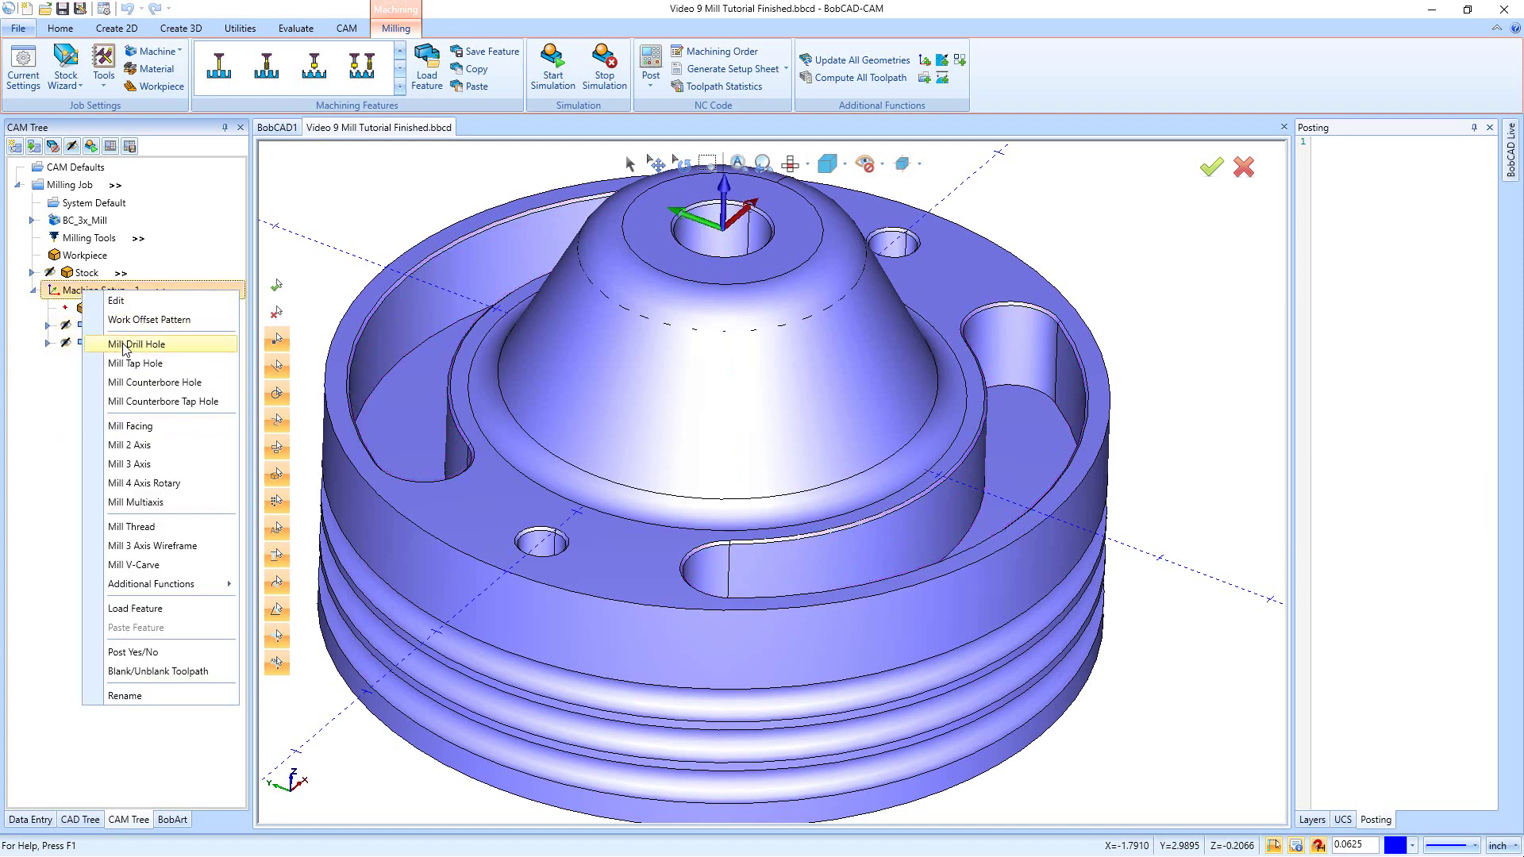
click(125, 350)
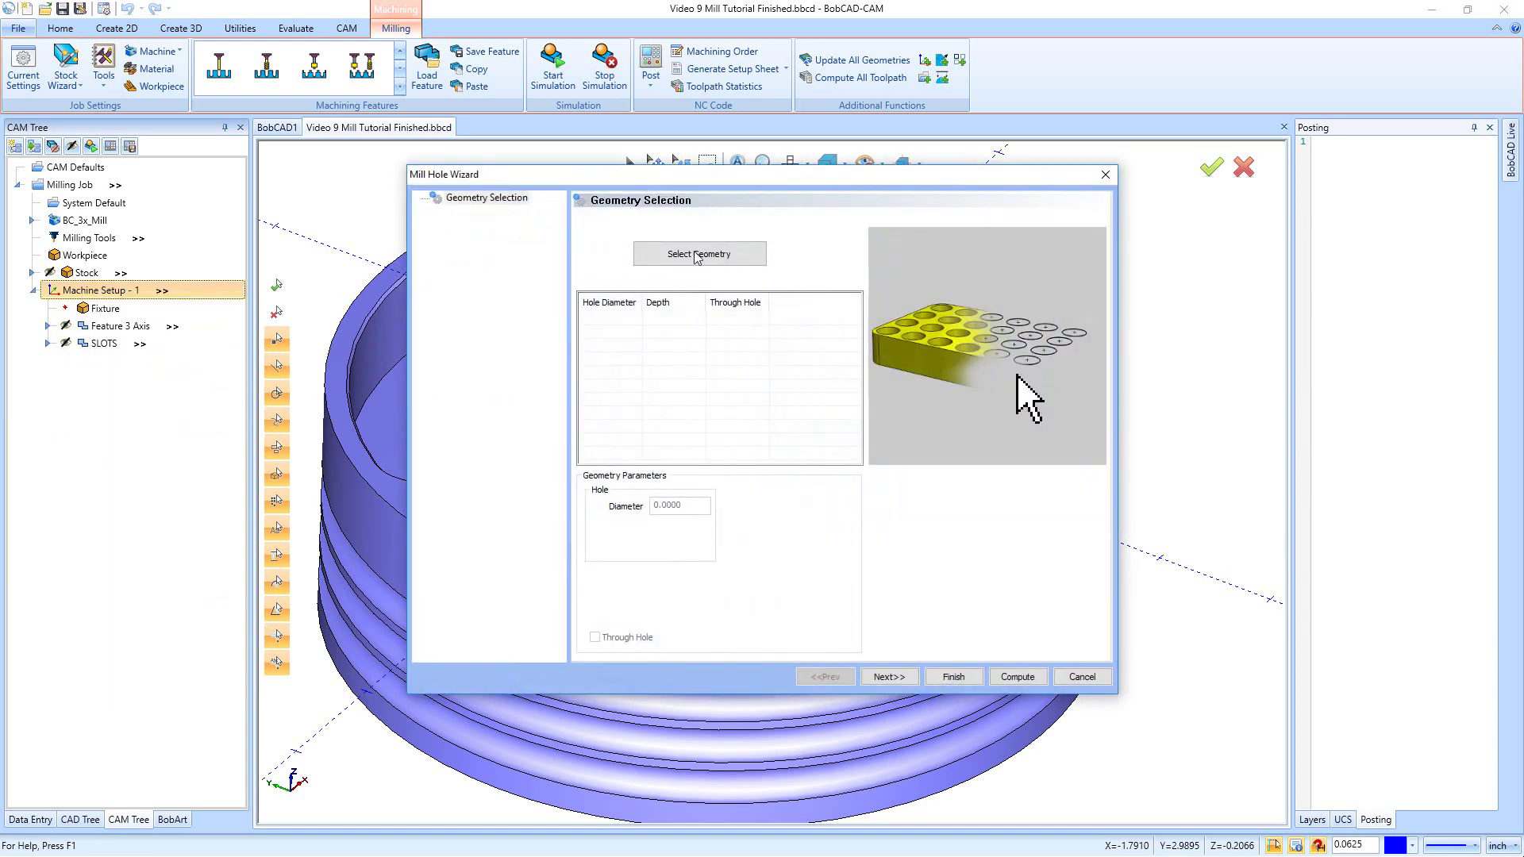
click(697, 258)
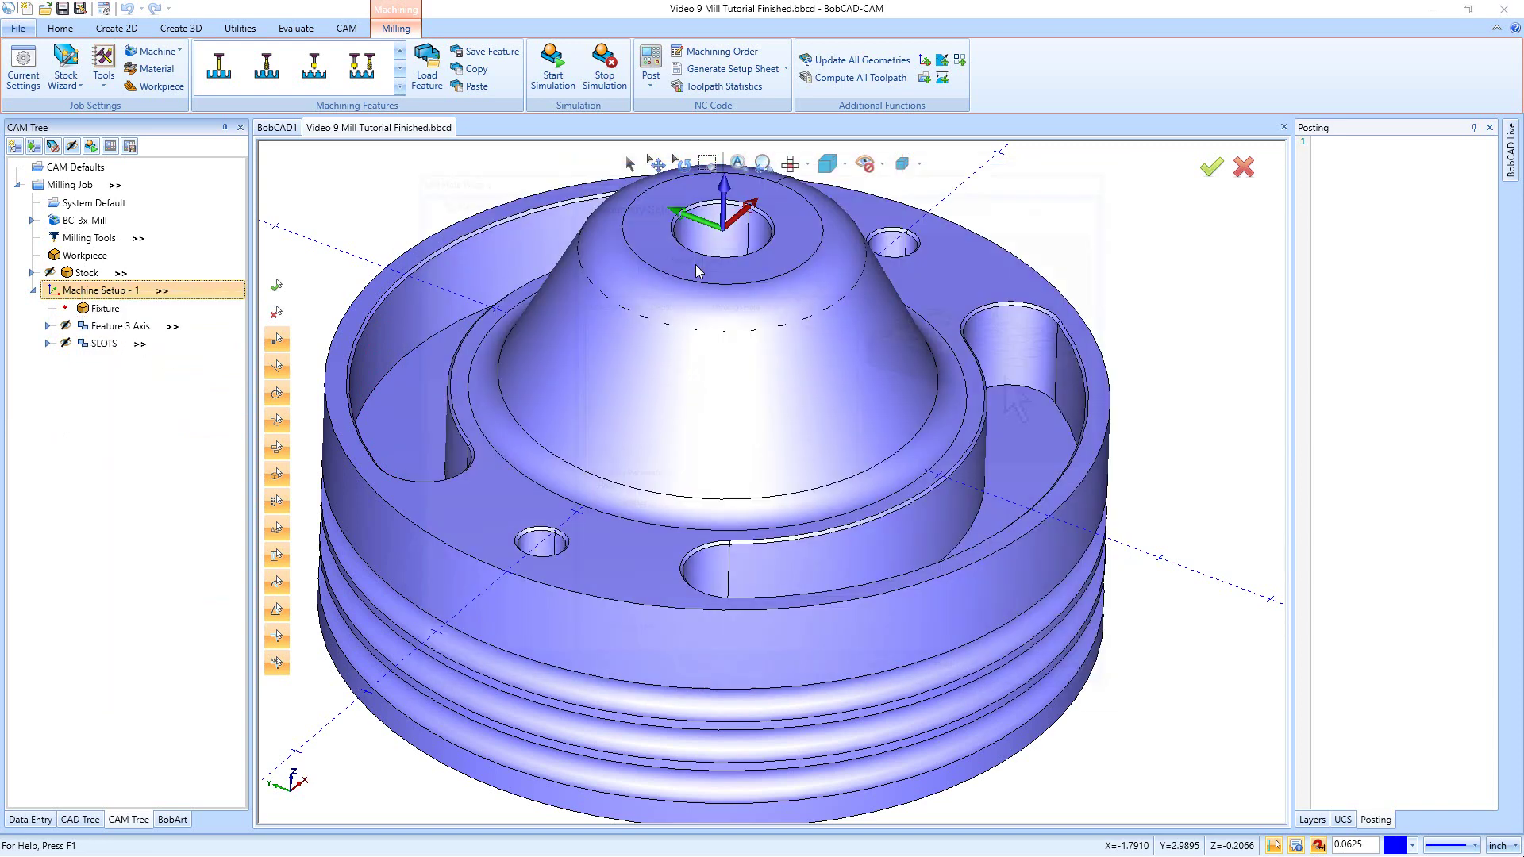
click(540, 546)
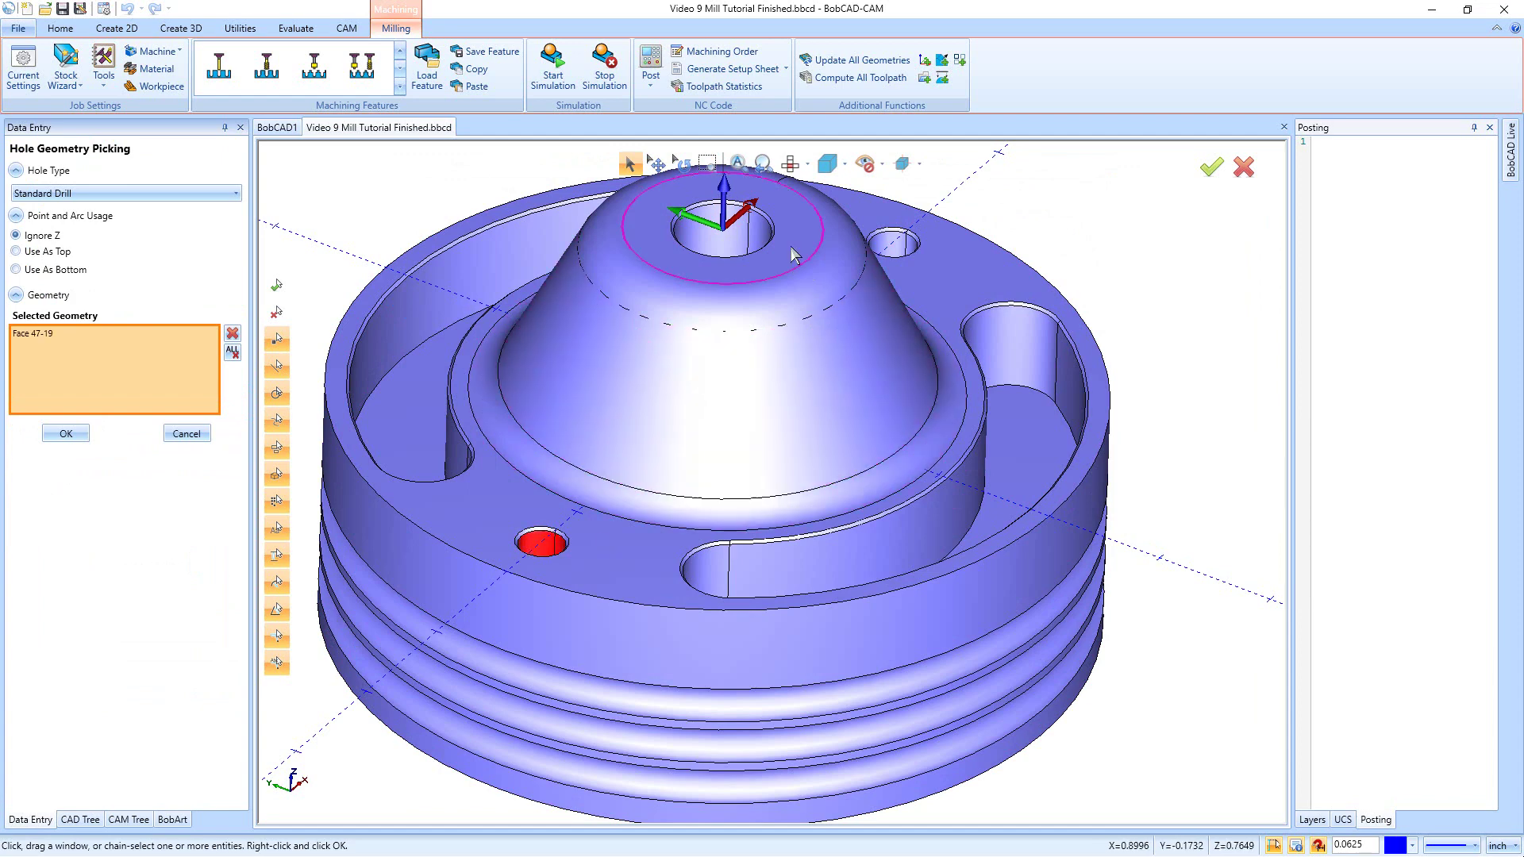
click(750, 238)
click(889, 239)
click(67, 434)
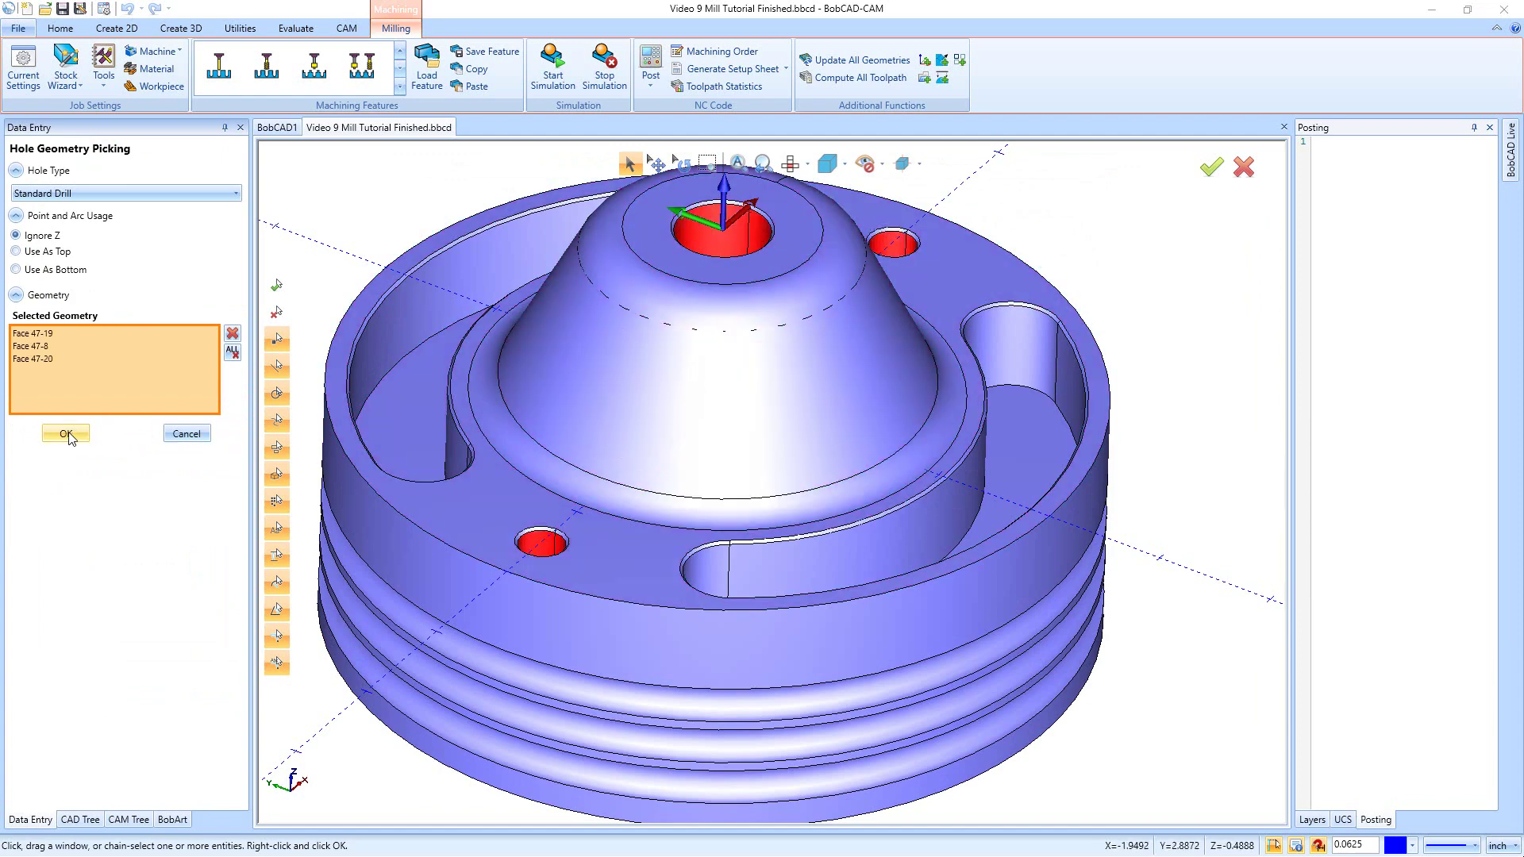
click(621, 321)
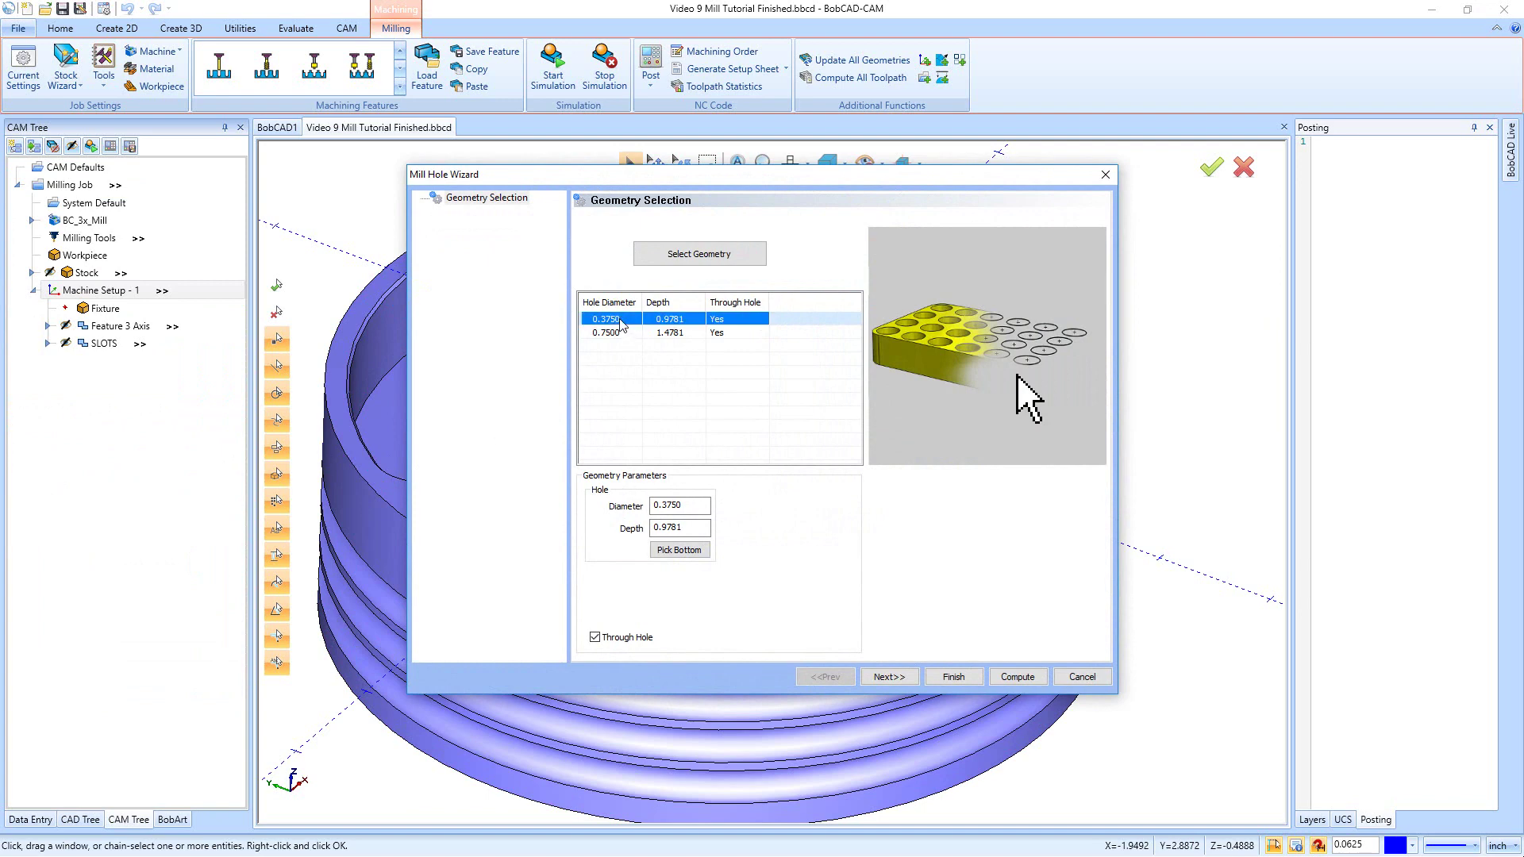
click(620, 333)
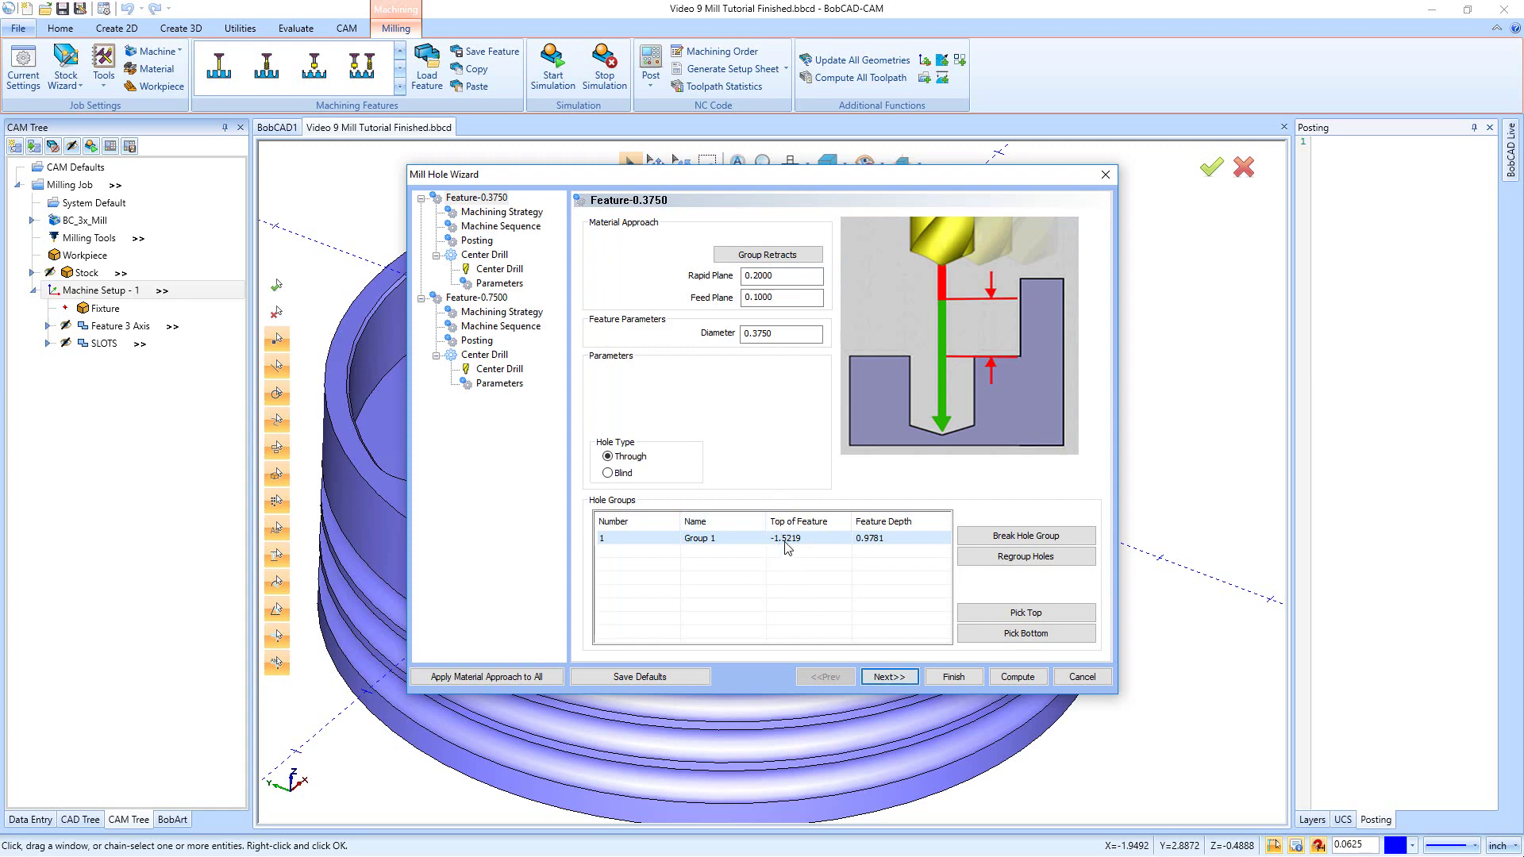
Set the 0.3750 hole group's top from a point on the part's upper rim edge and its bottom from the part's lowest edge
click(983, 612)
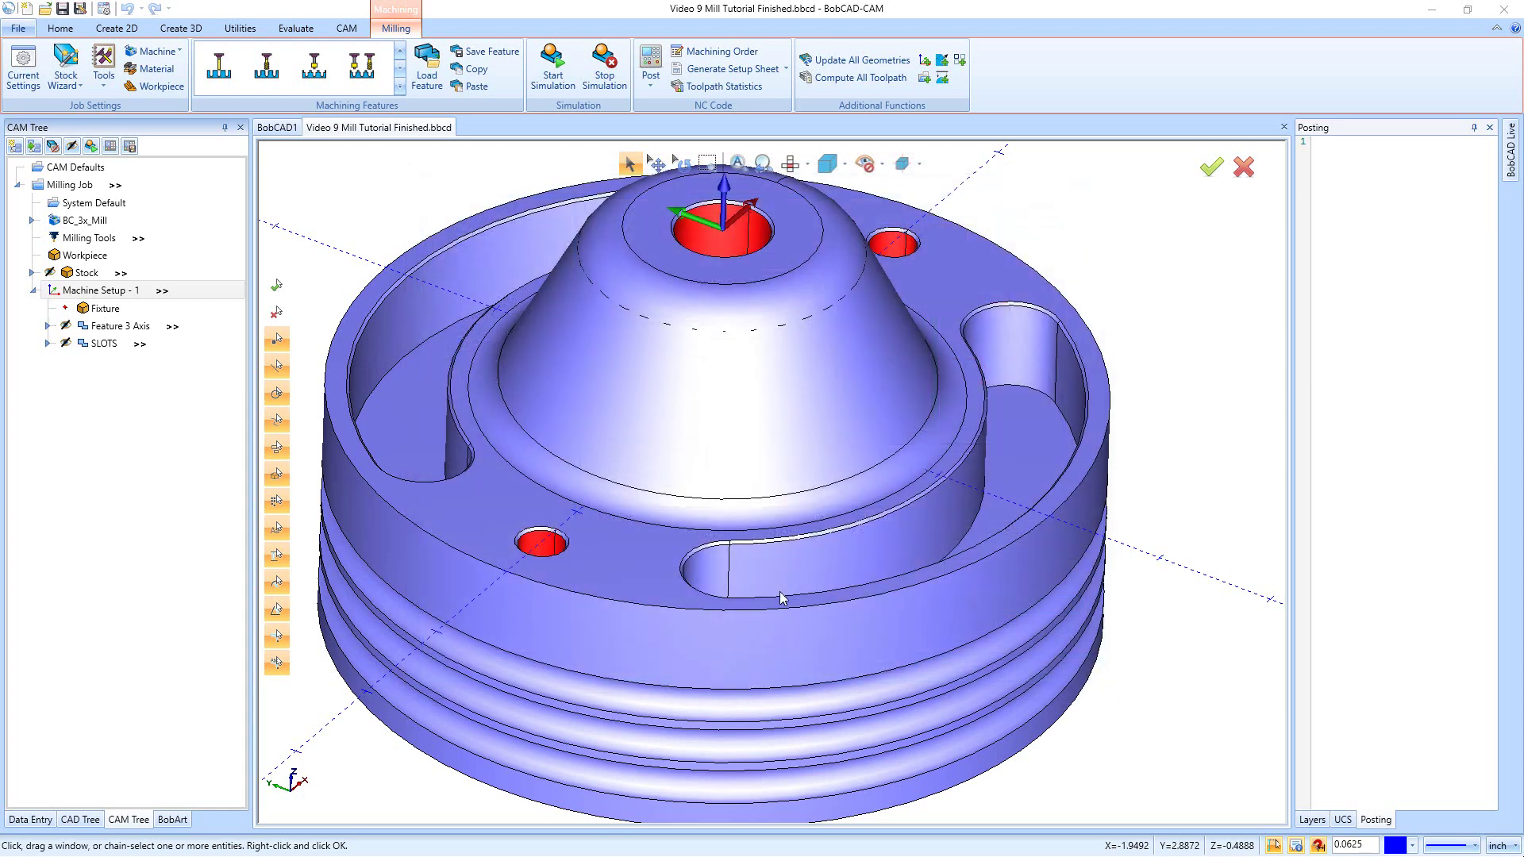
click(464, 560)
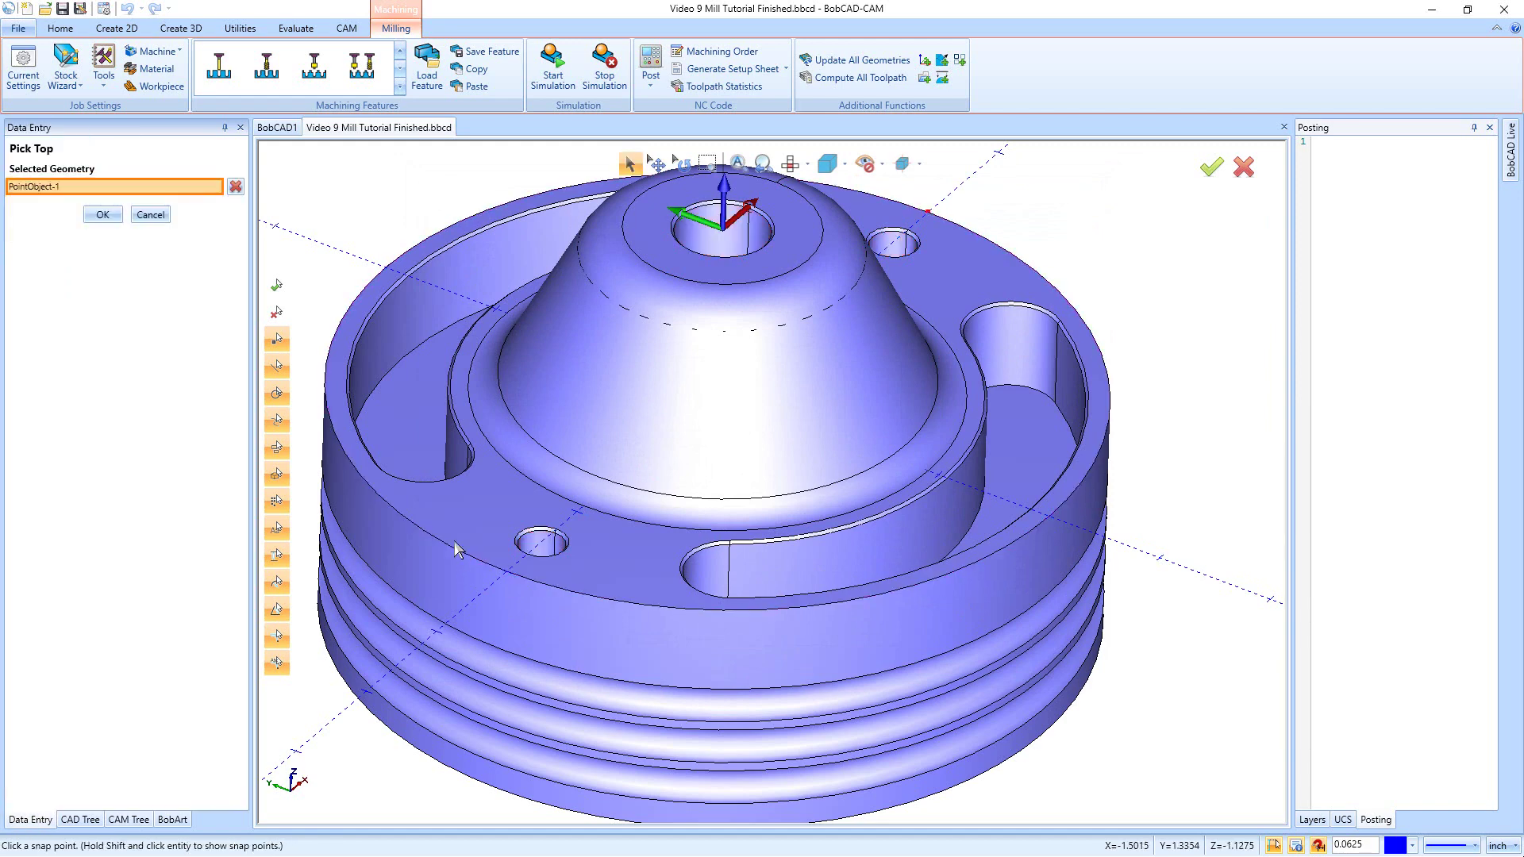
right_click(526, 456)
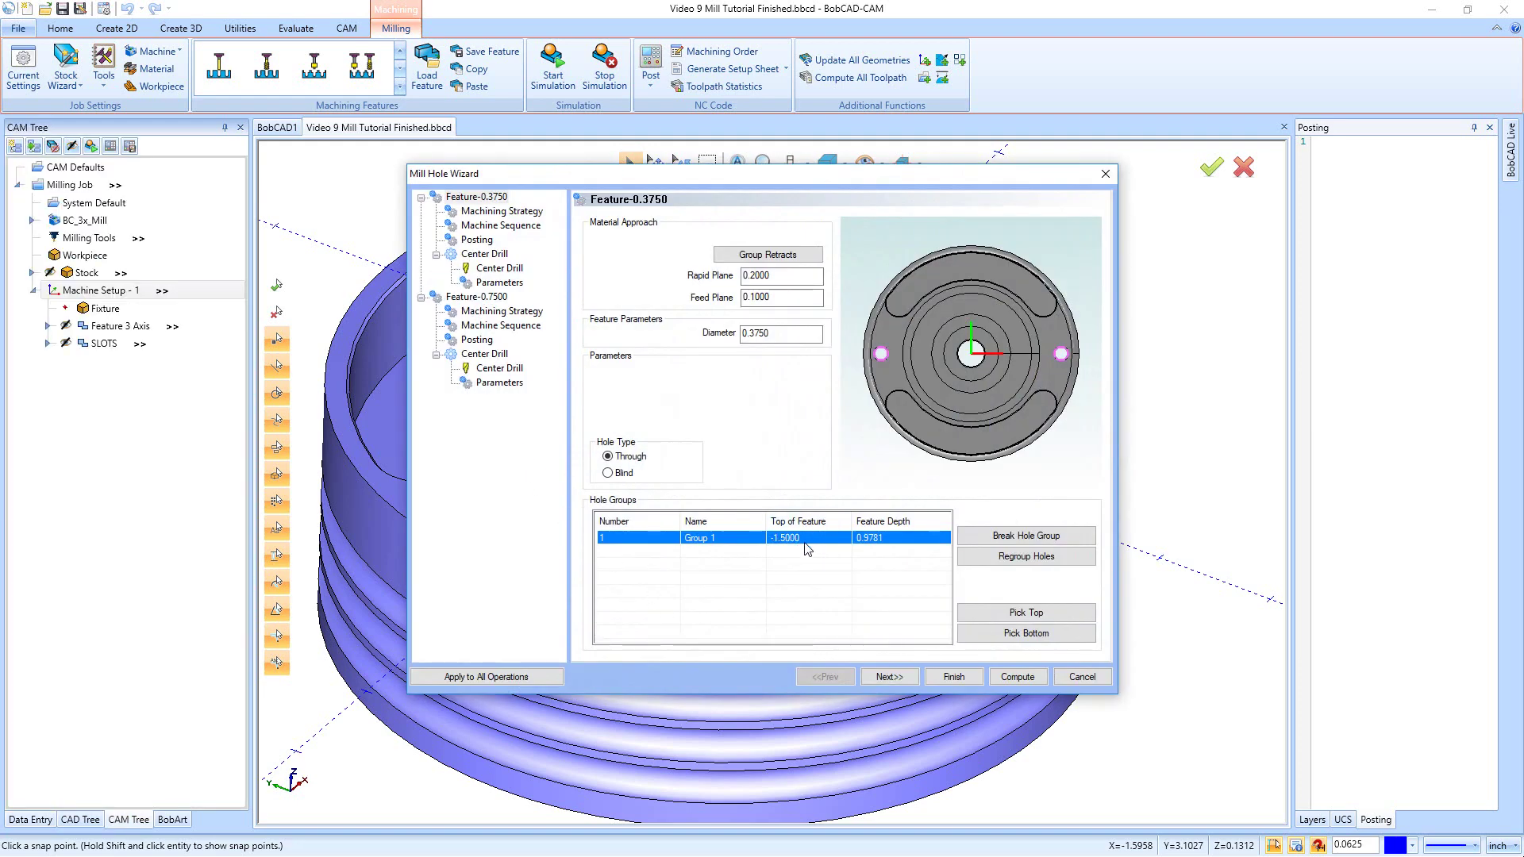
click(979, 633)
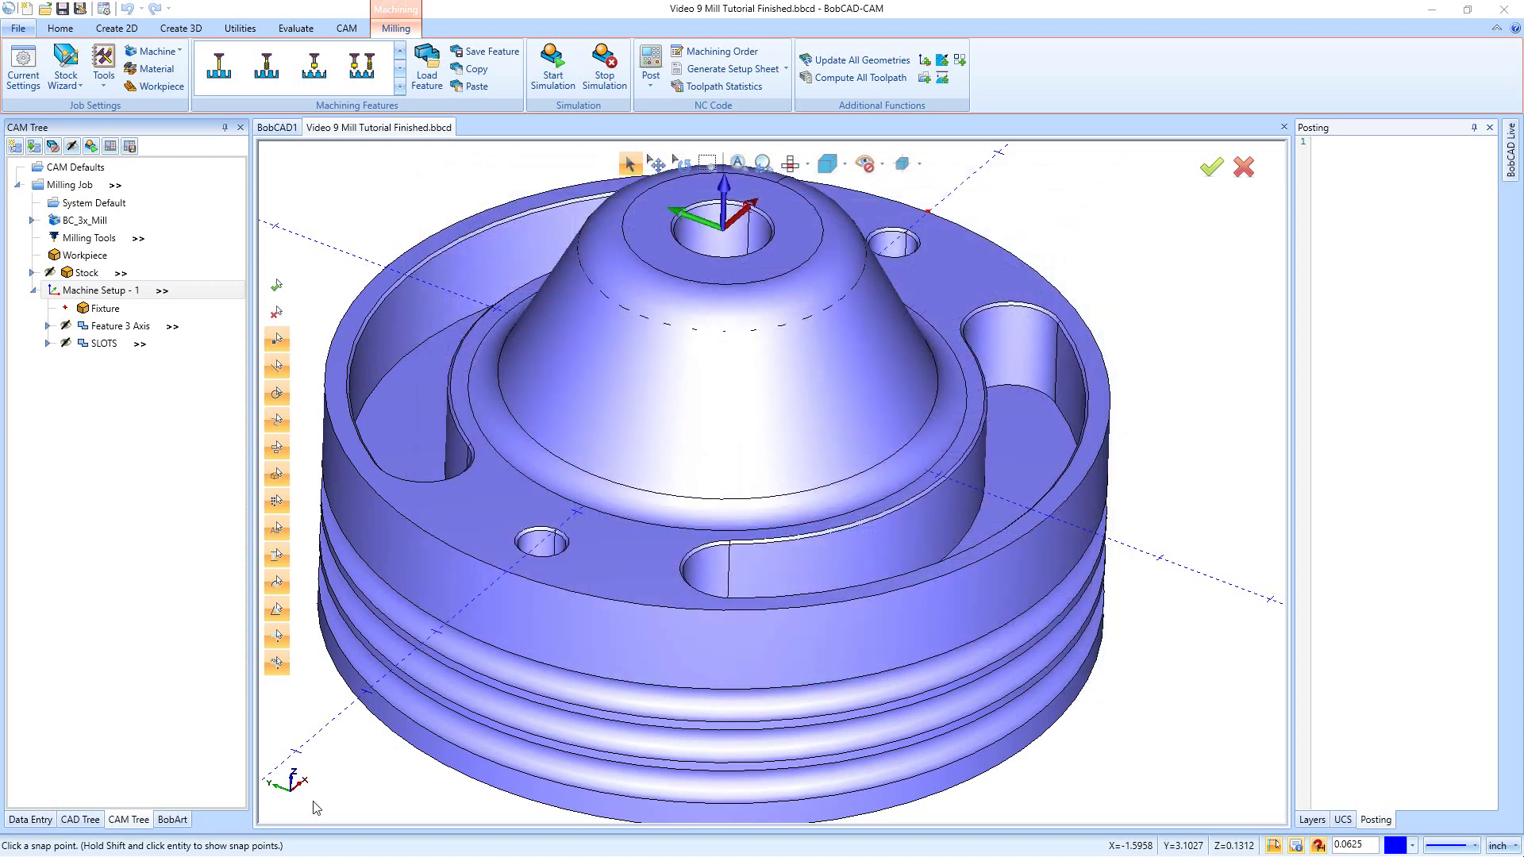
click(425, 764)
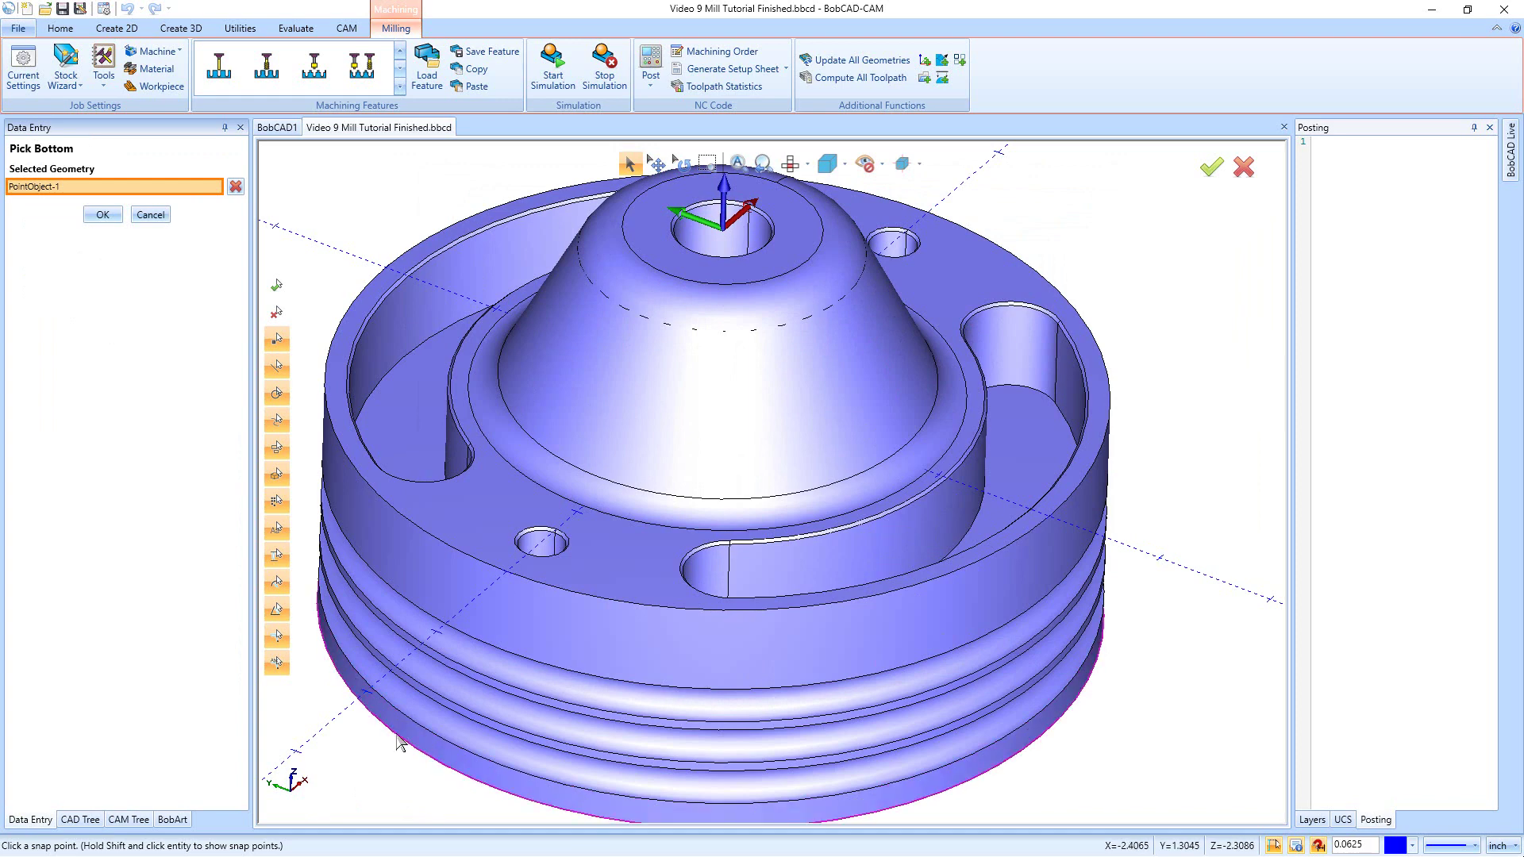
click(99, 217)
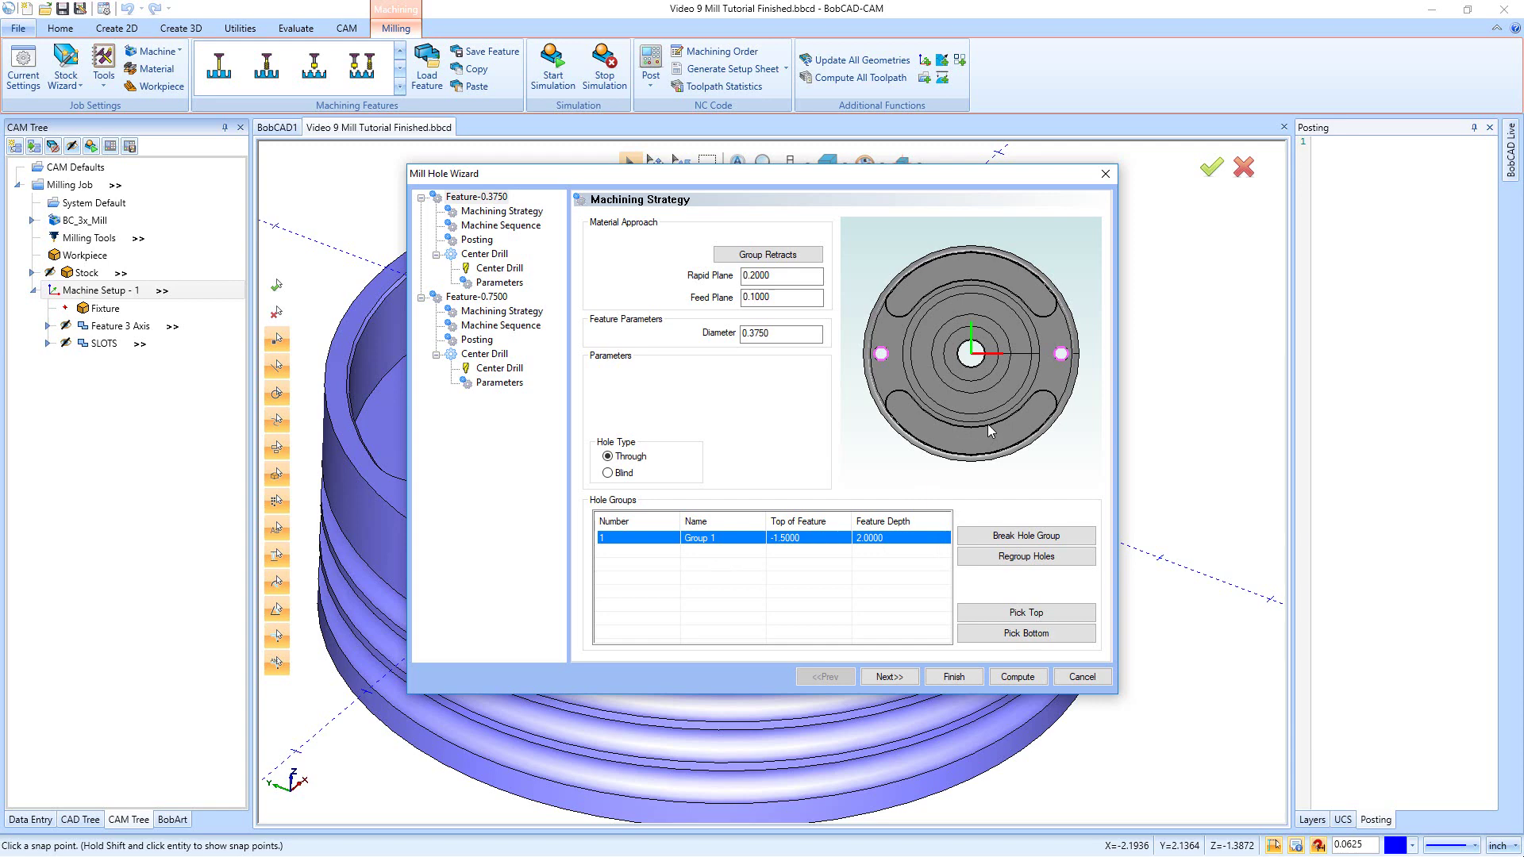
Break the 0.3750 hole group into separate groups and highlight each one in the preview
middle_drag(991, 424, 873, 417)
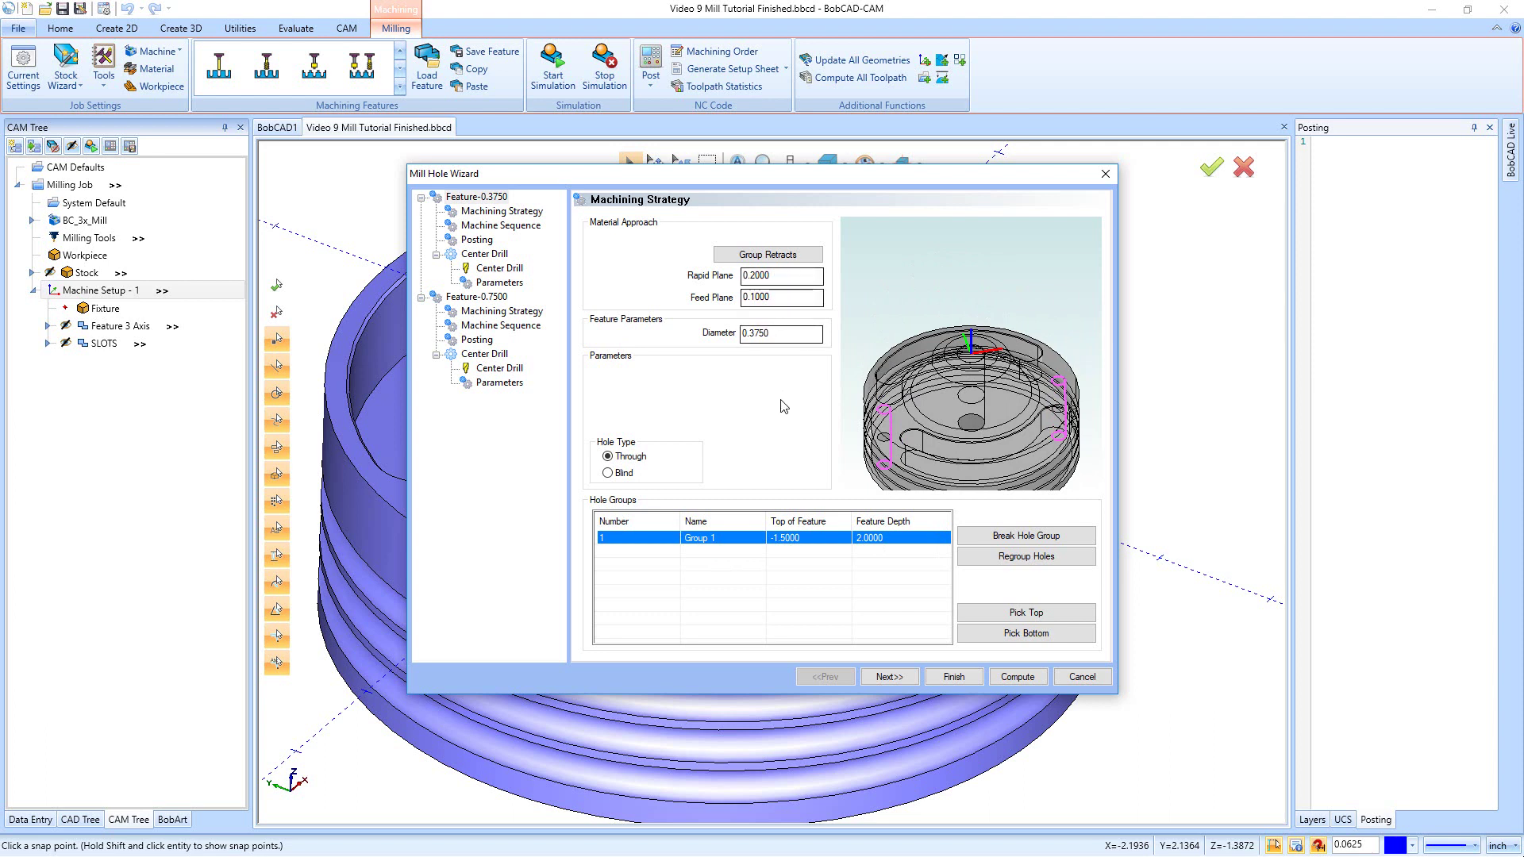
click(719, 540)
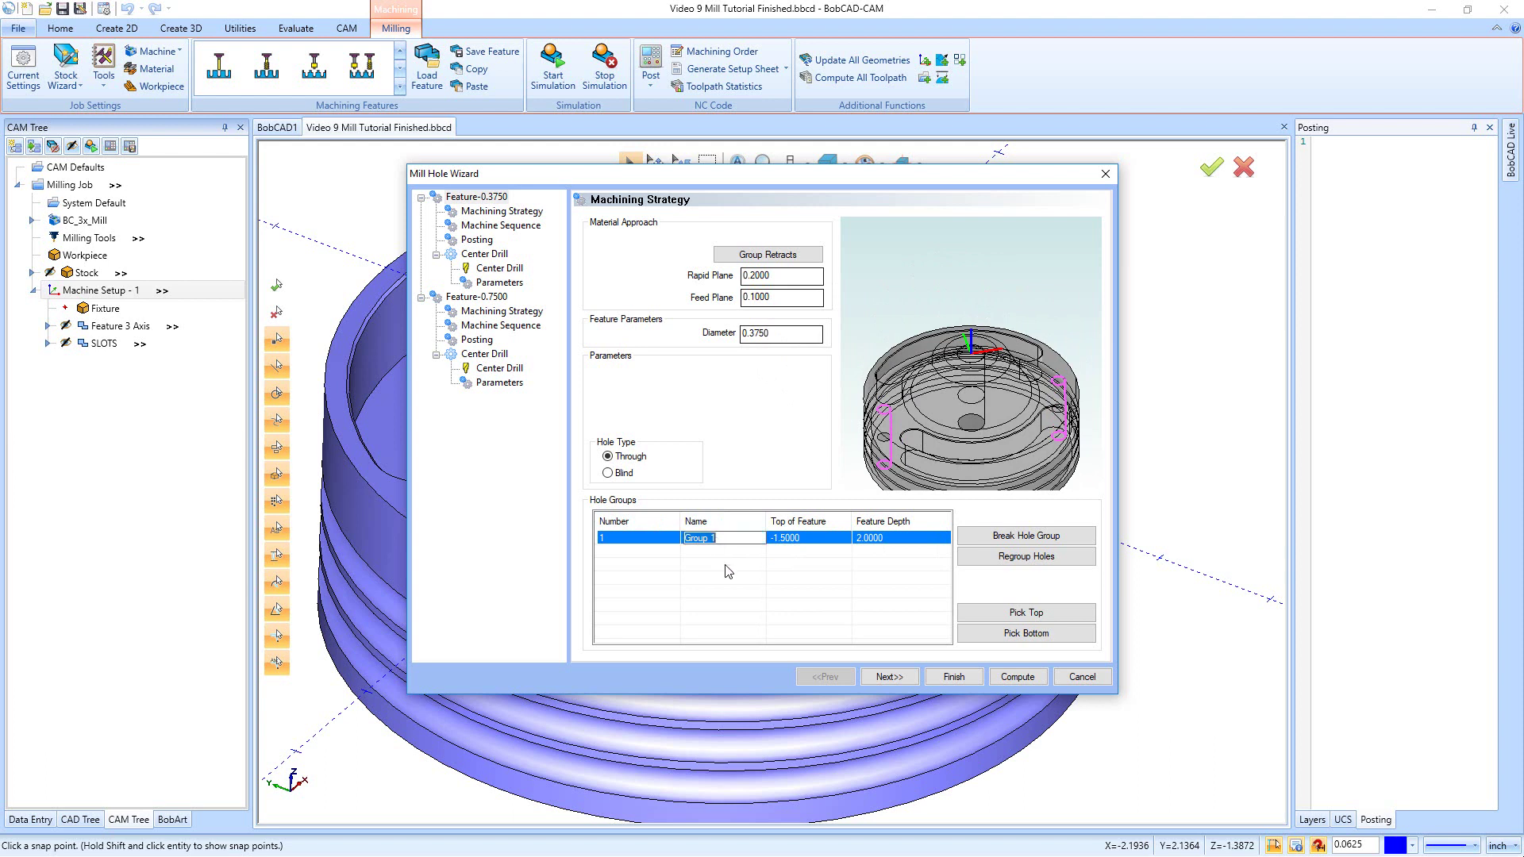
click(1024, 536)
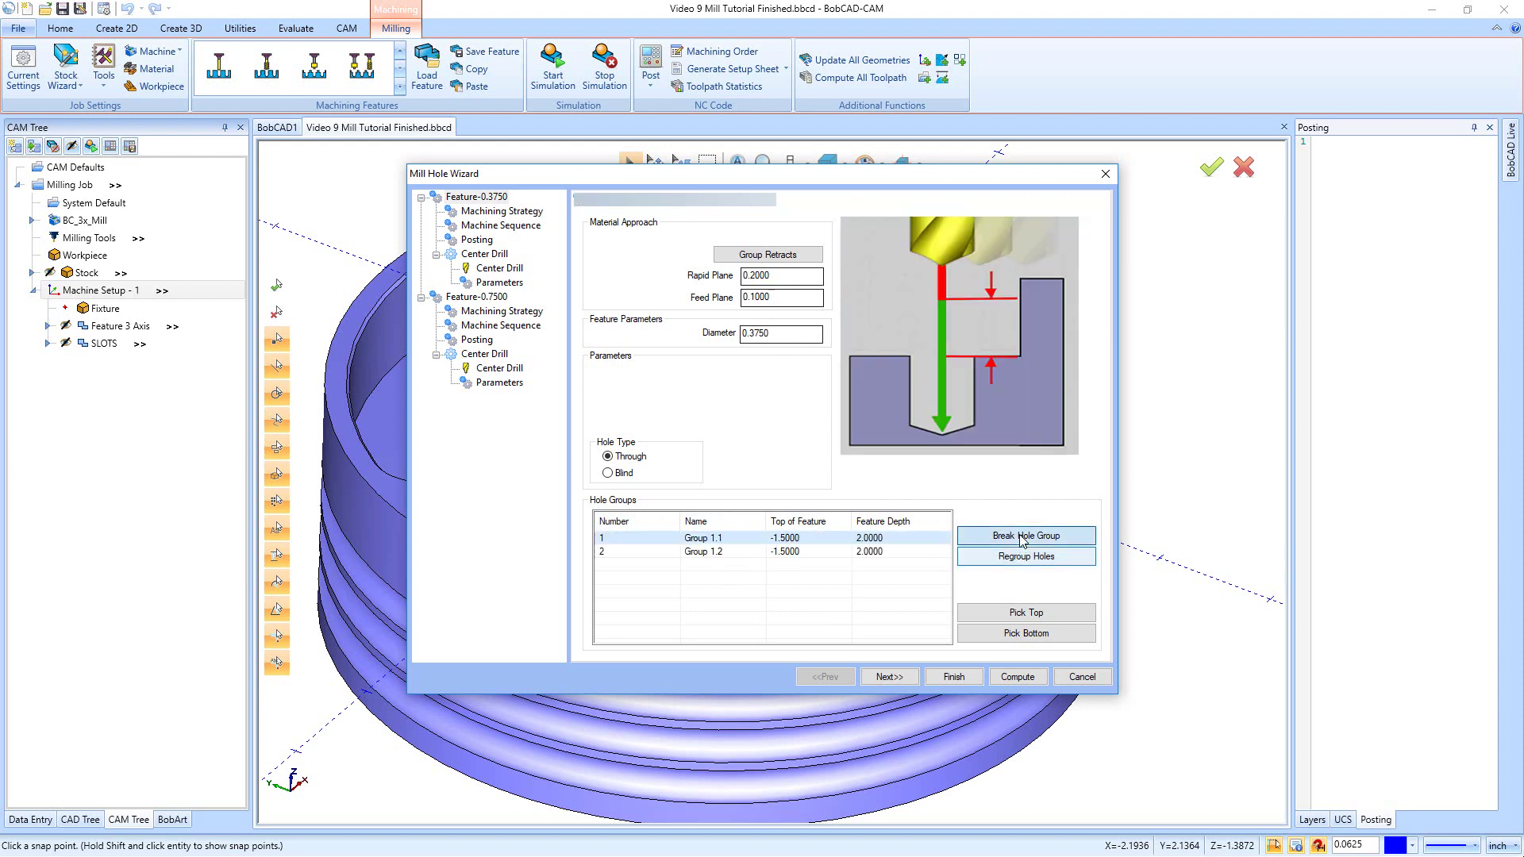
click(725, 539)
click(724, 552)
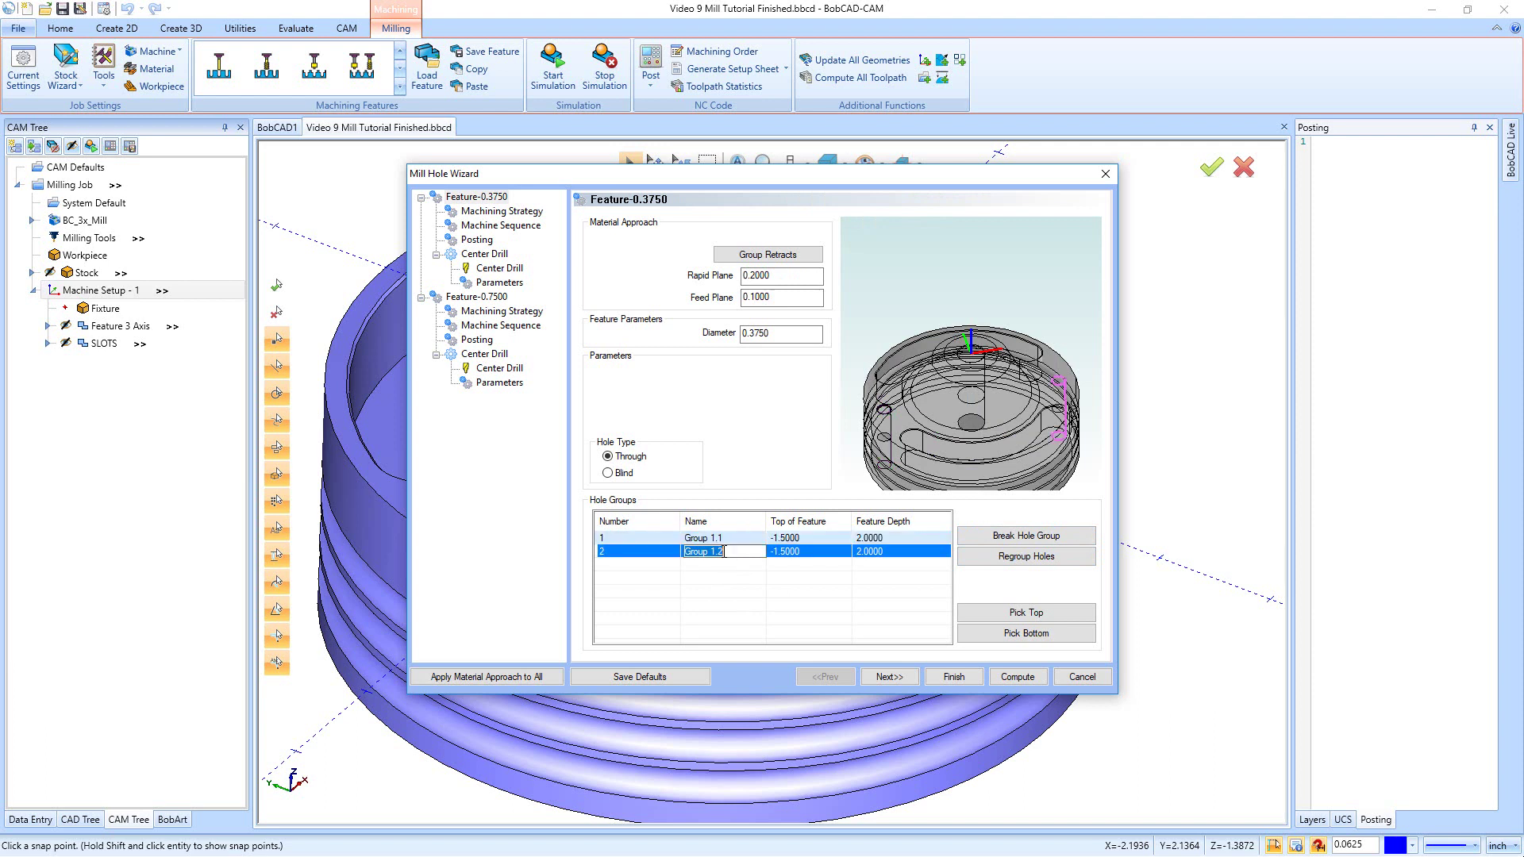
Assign the Hole machining strategy with Center Drill and Drill operations, and apply it to all hole features
click(890, 676)
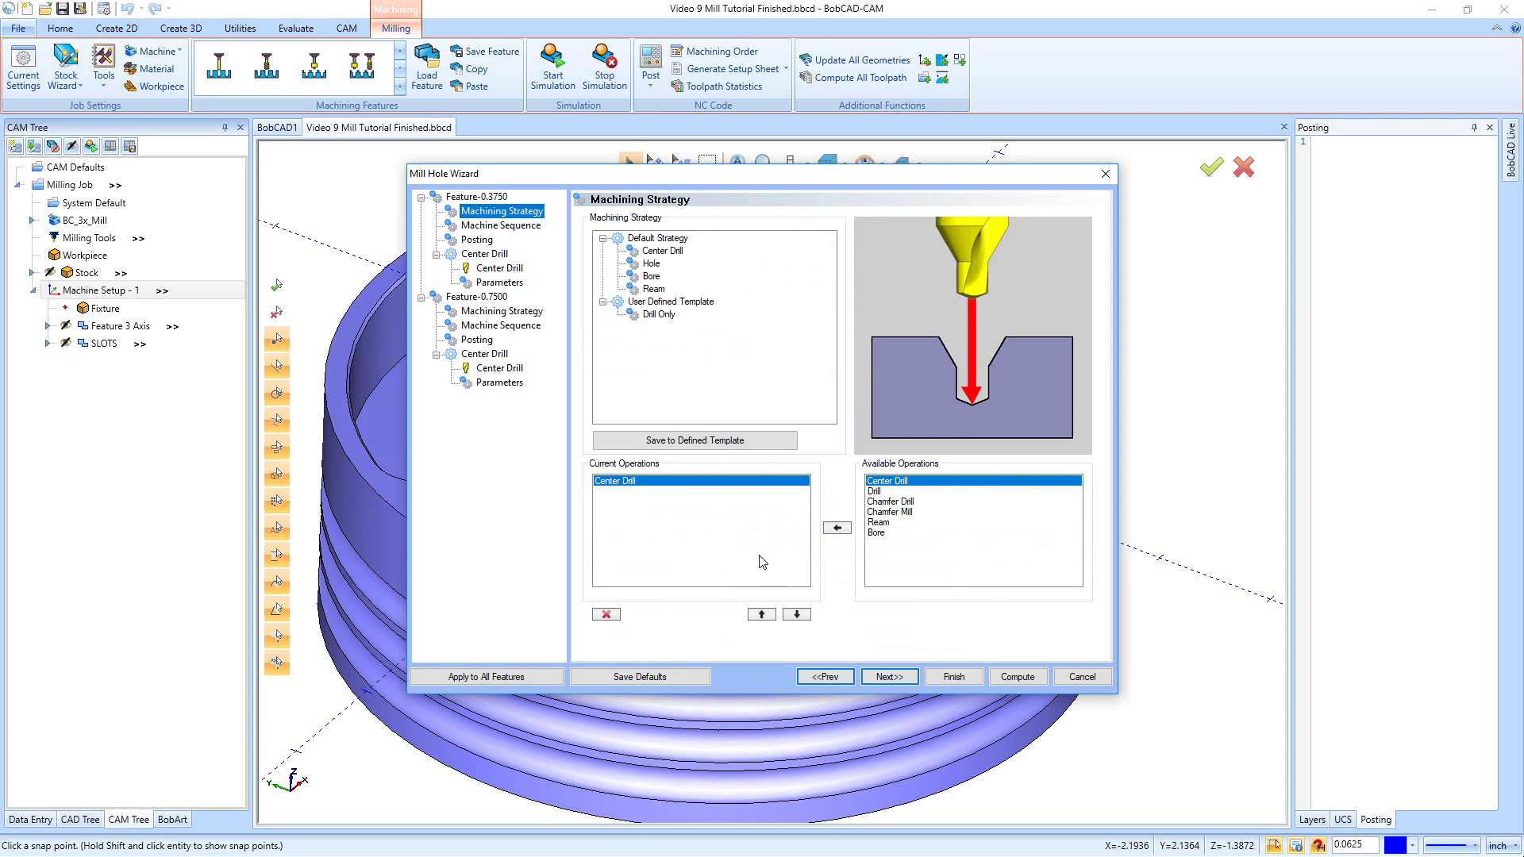
click(652, 266)
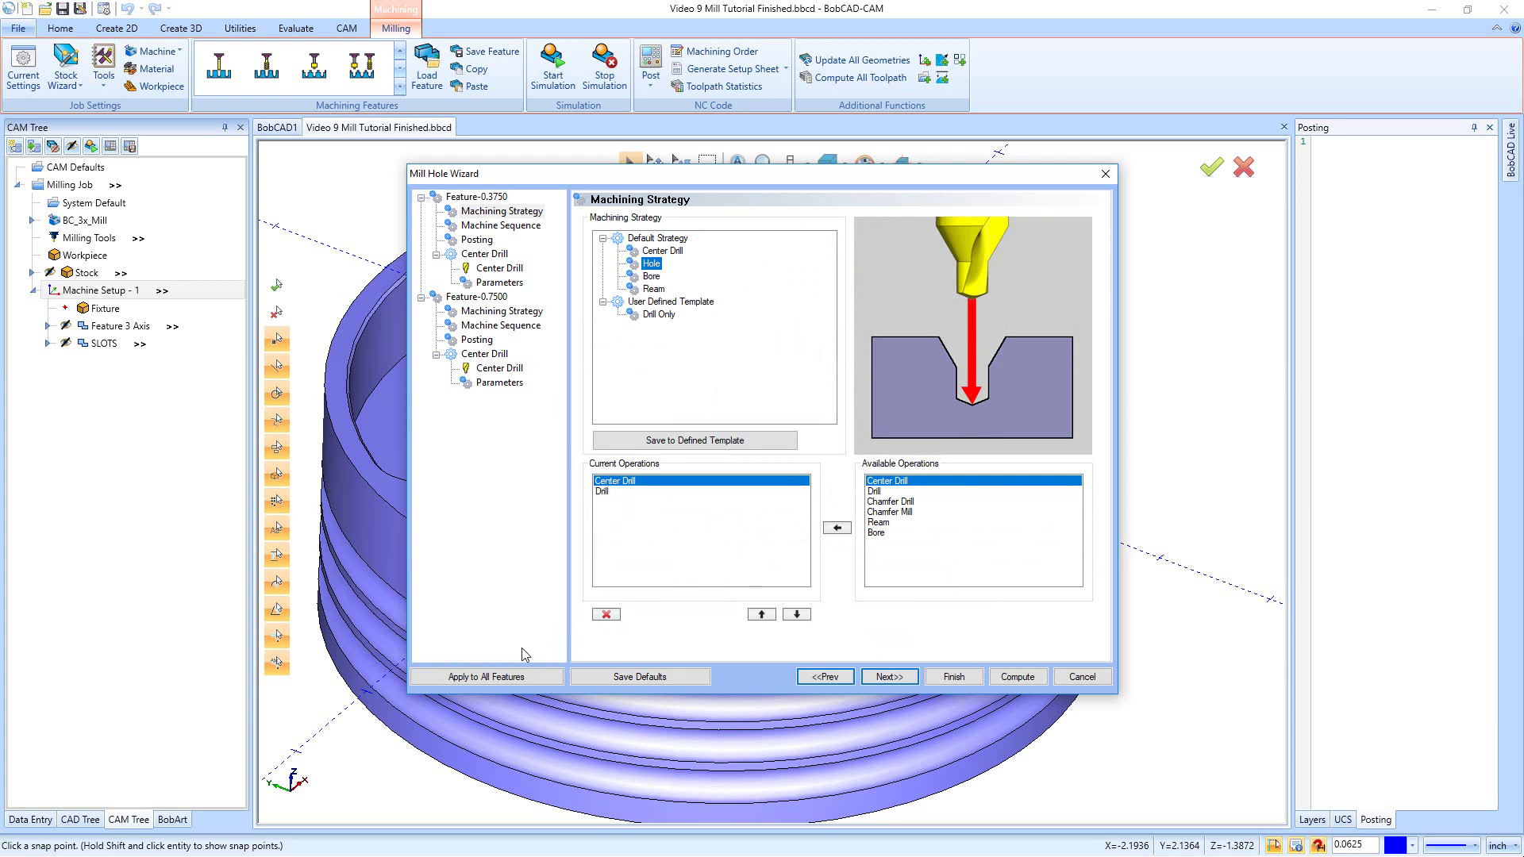
click(502, 677)
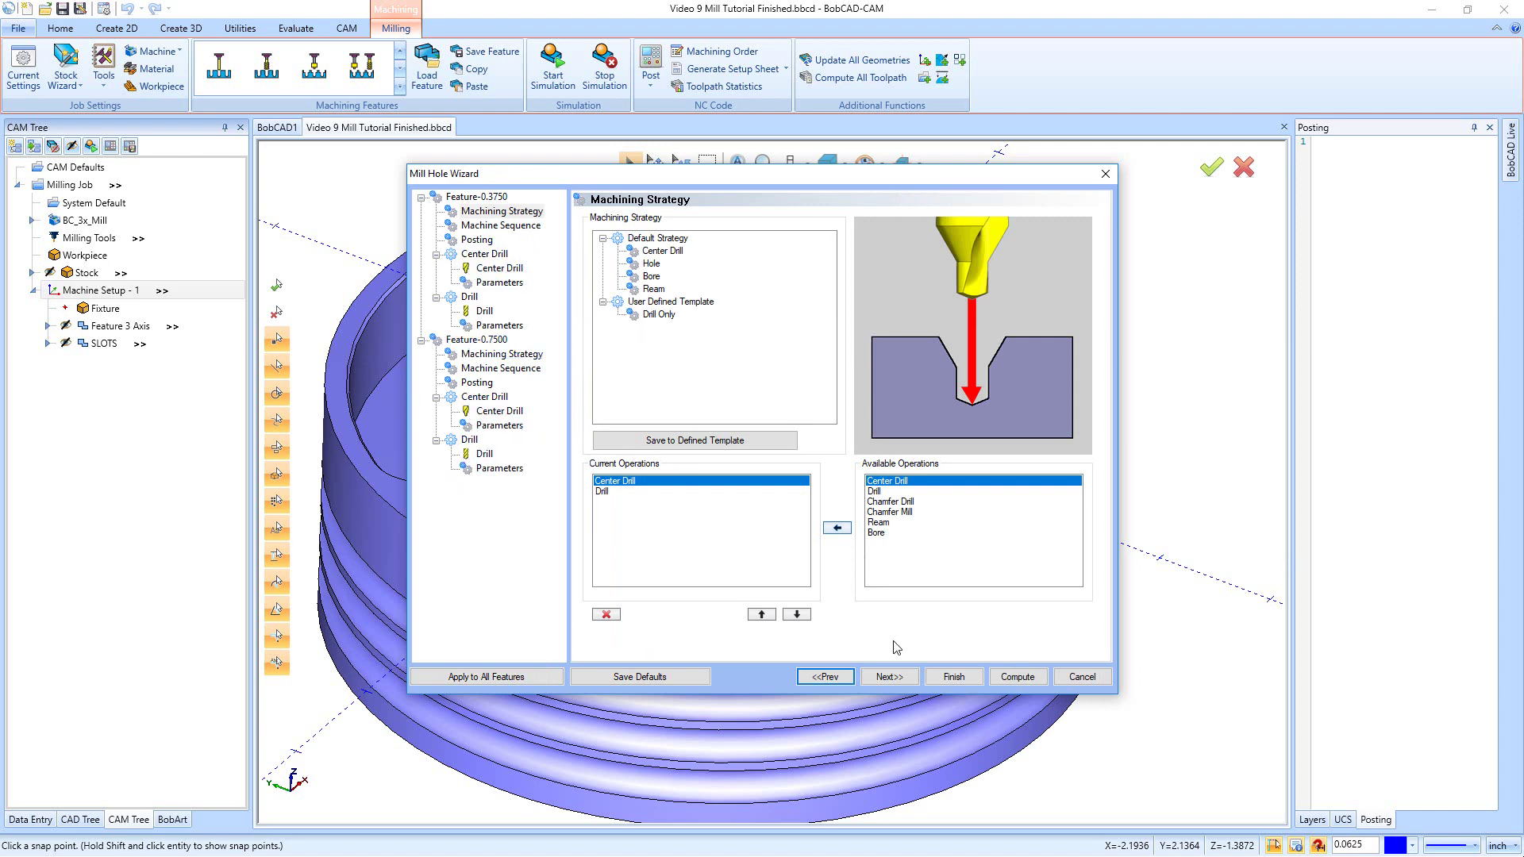
Keep the Optimized sort order and the default posting settings for the 0.3750 holes
click(890, 677)
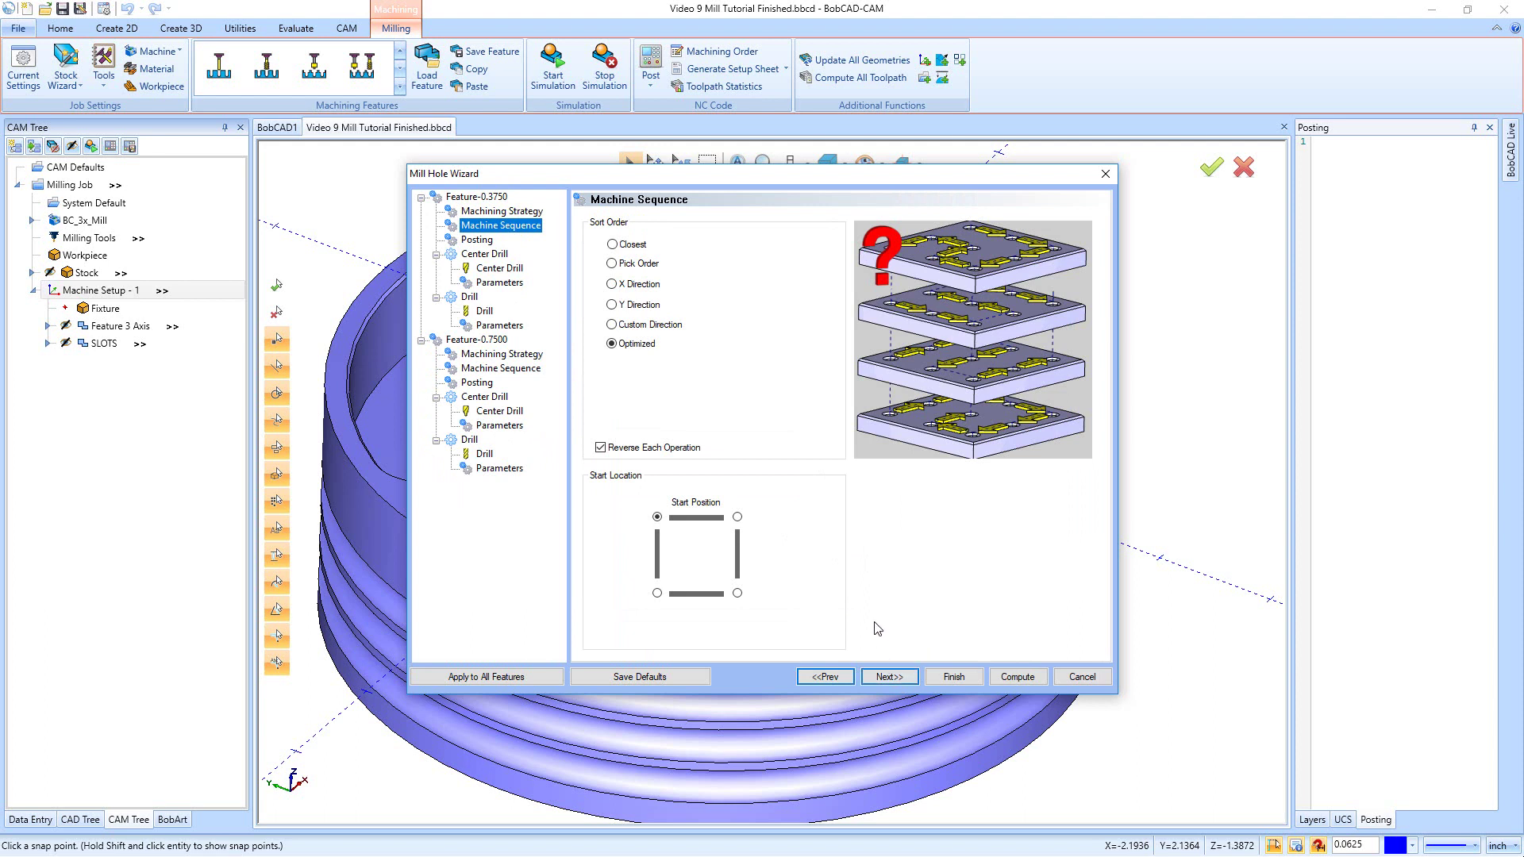
click(612, 343)
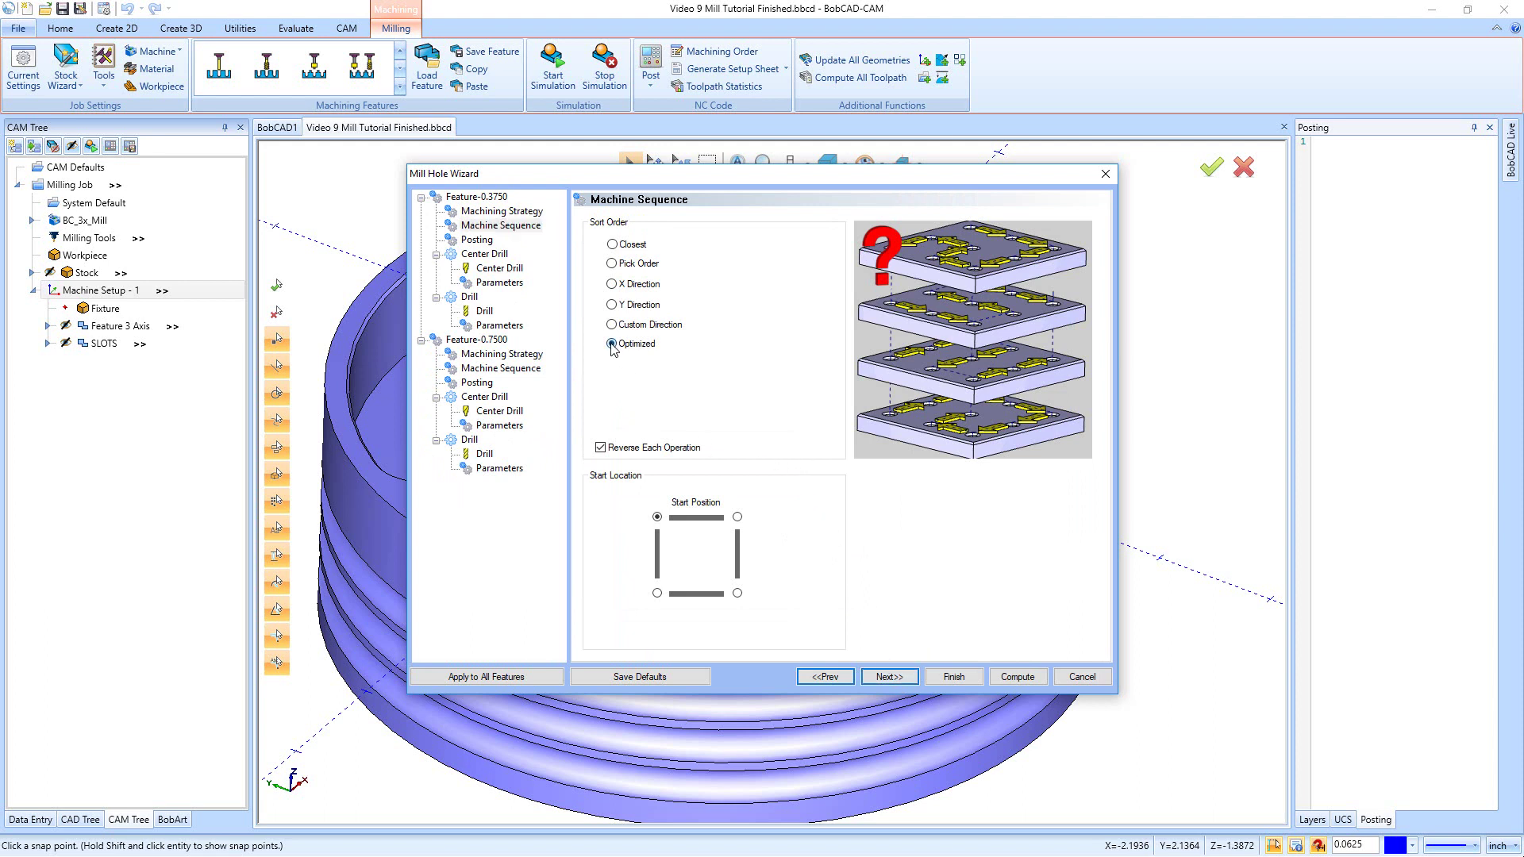
click(889, 676)
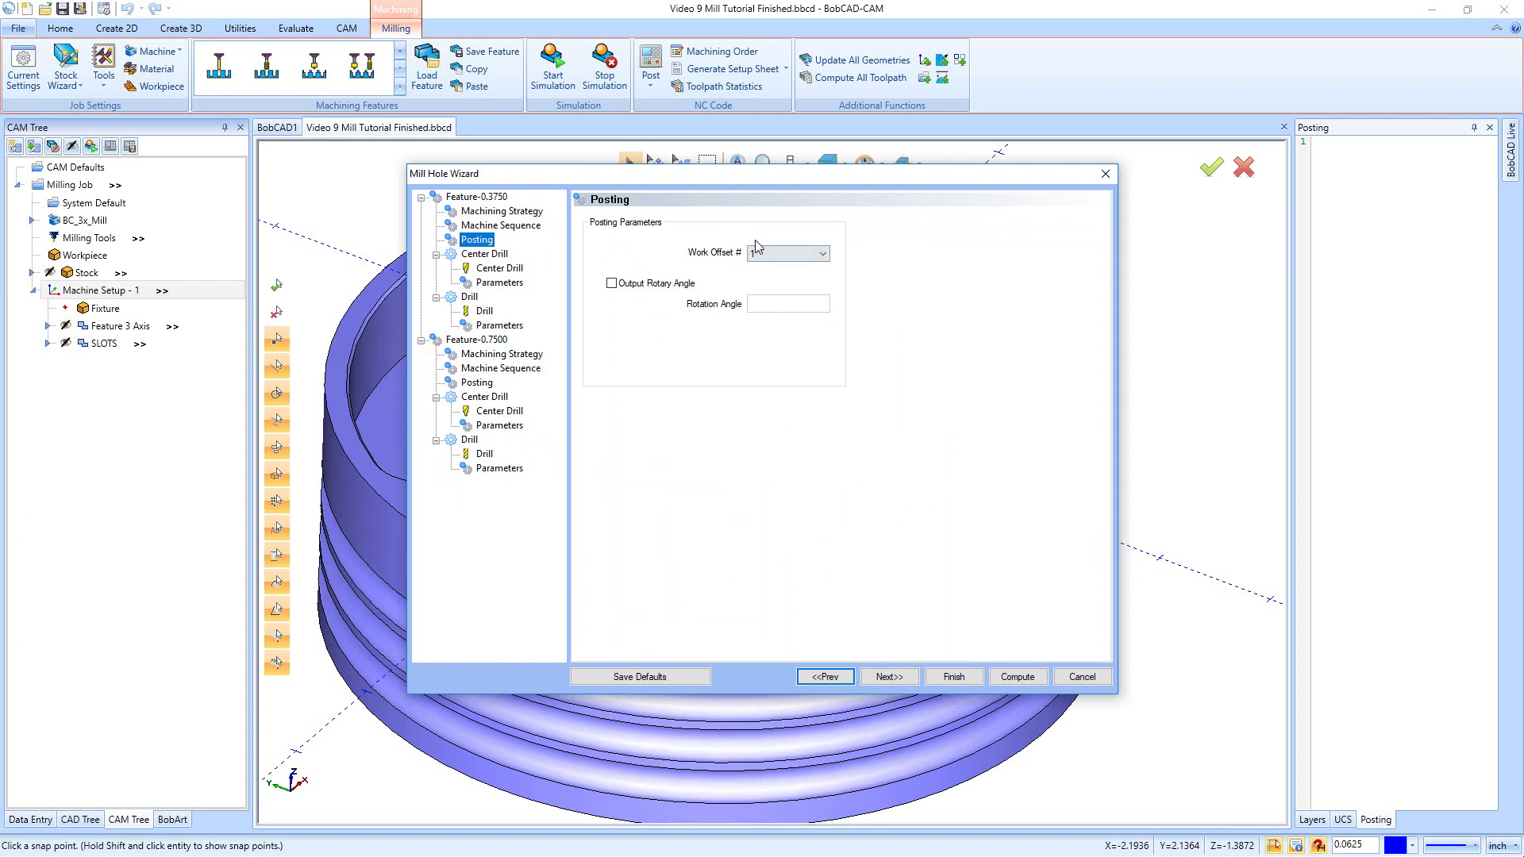
click(893, 676)
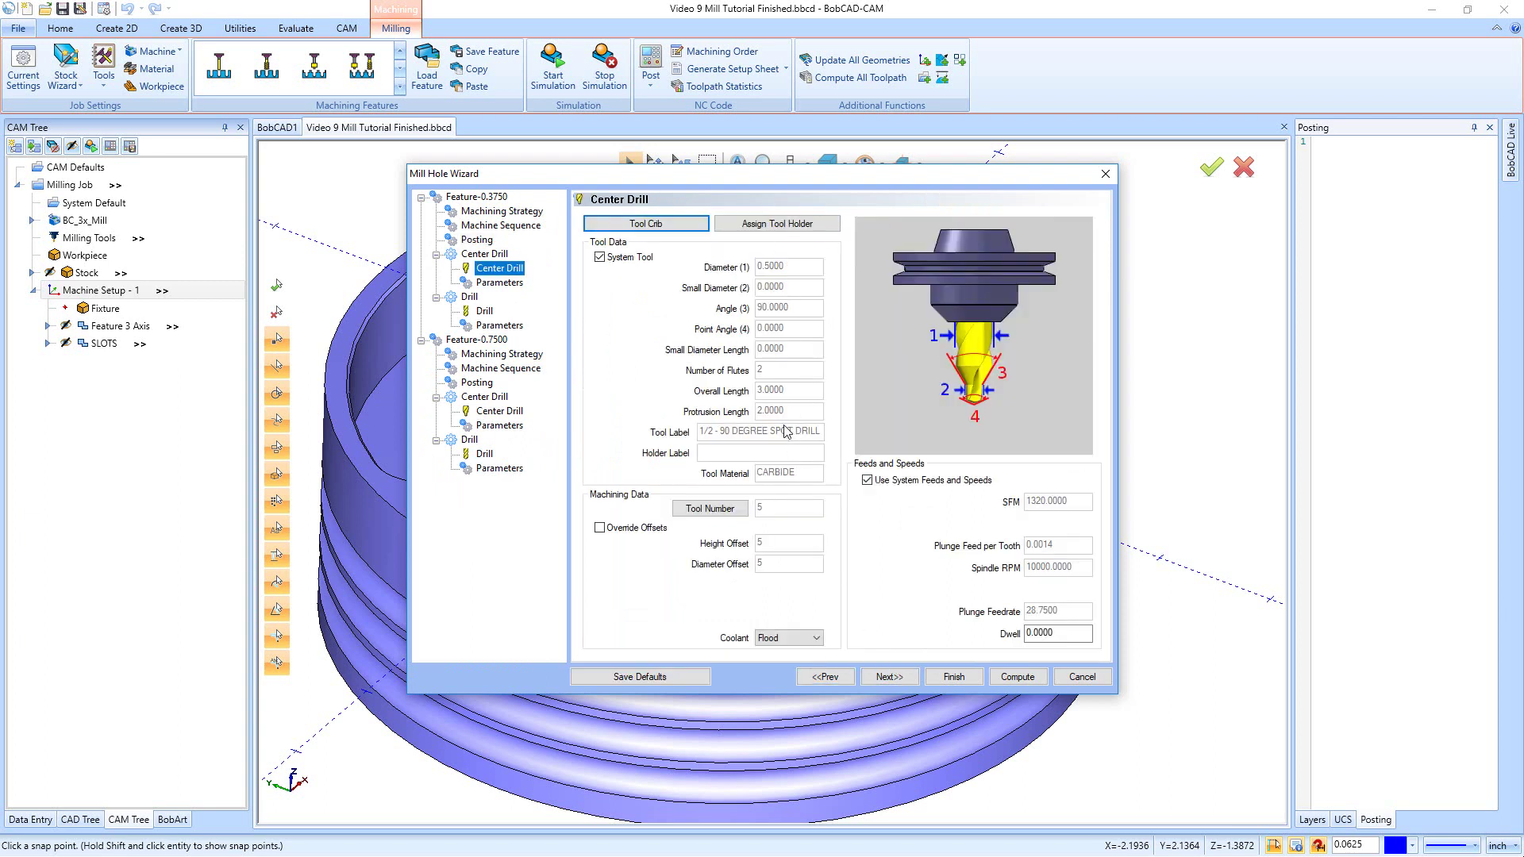
Accept the 1/2 90-degree spot drill, the 0.0800 center drill depth and the 3/8 drill for the 0.3750 holes
click(896, 677)
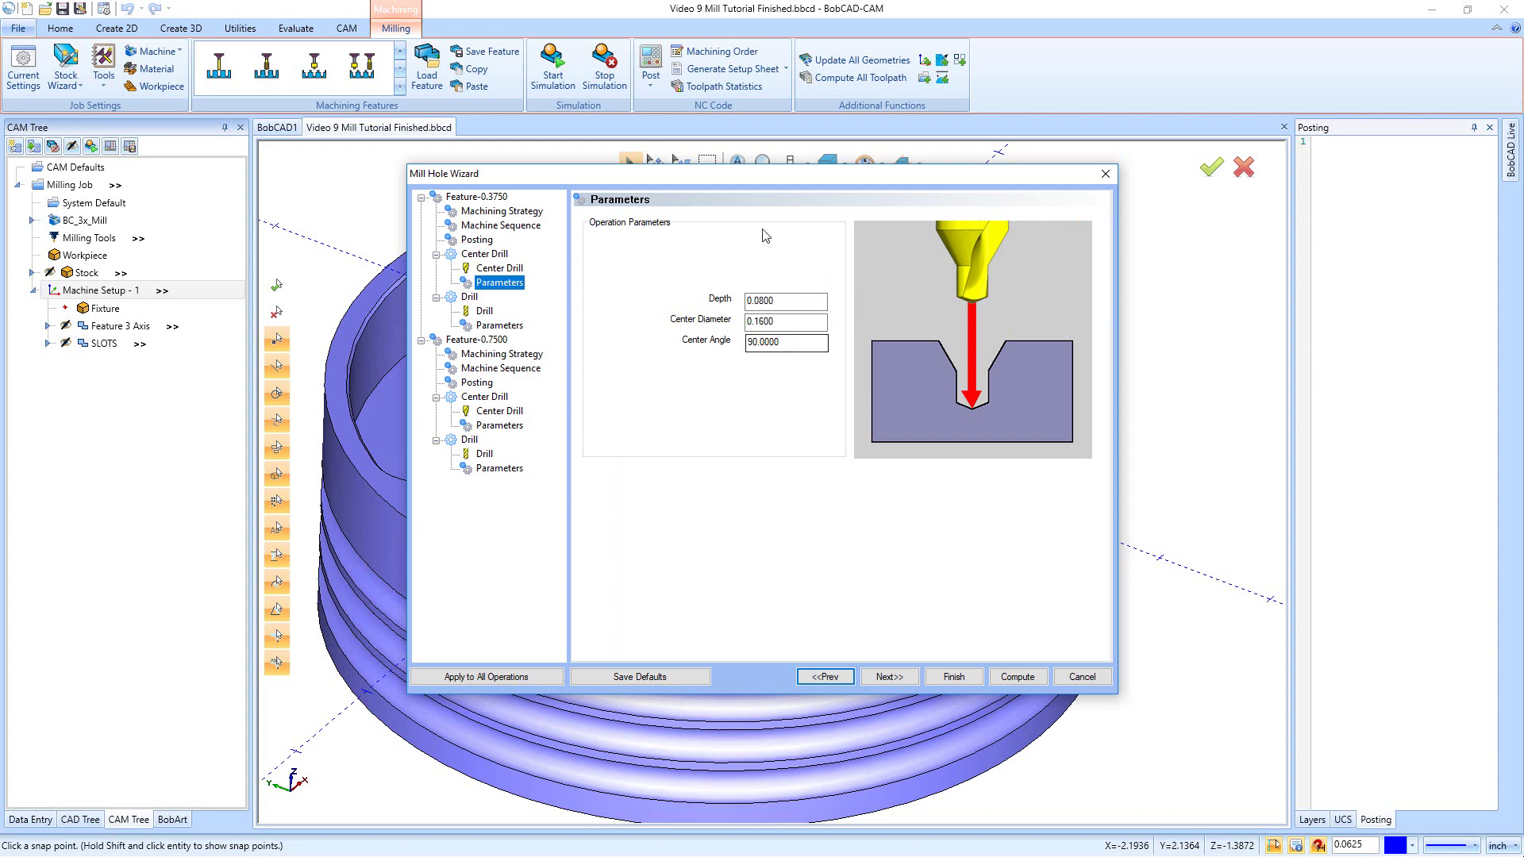
click(893, 679)
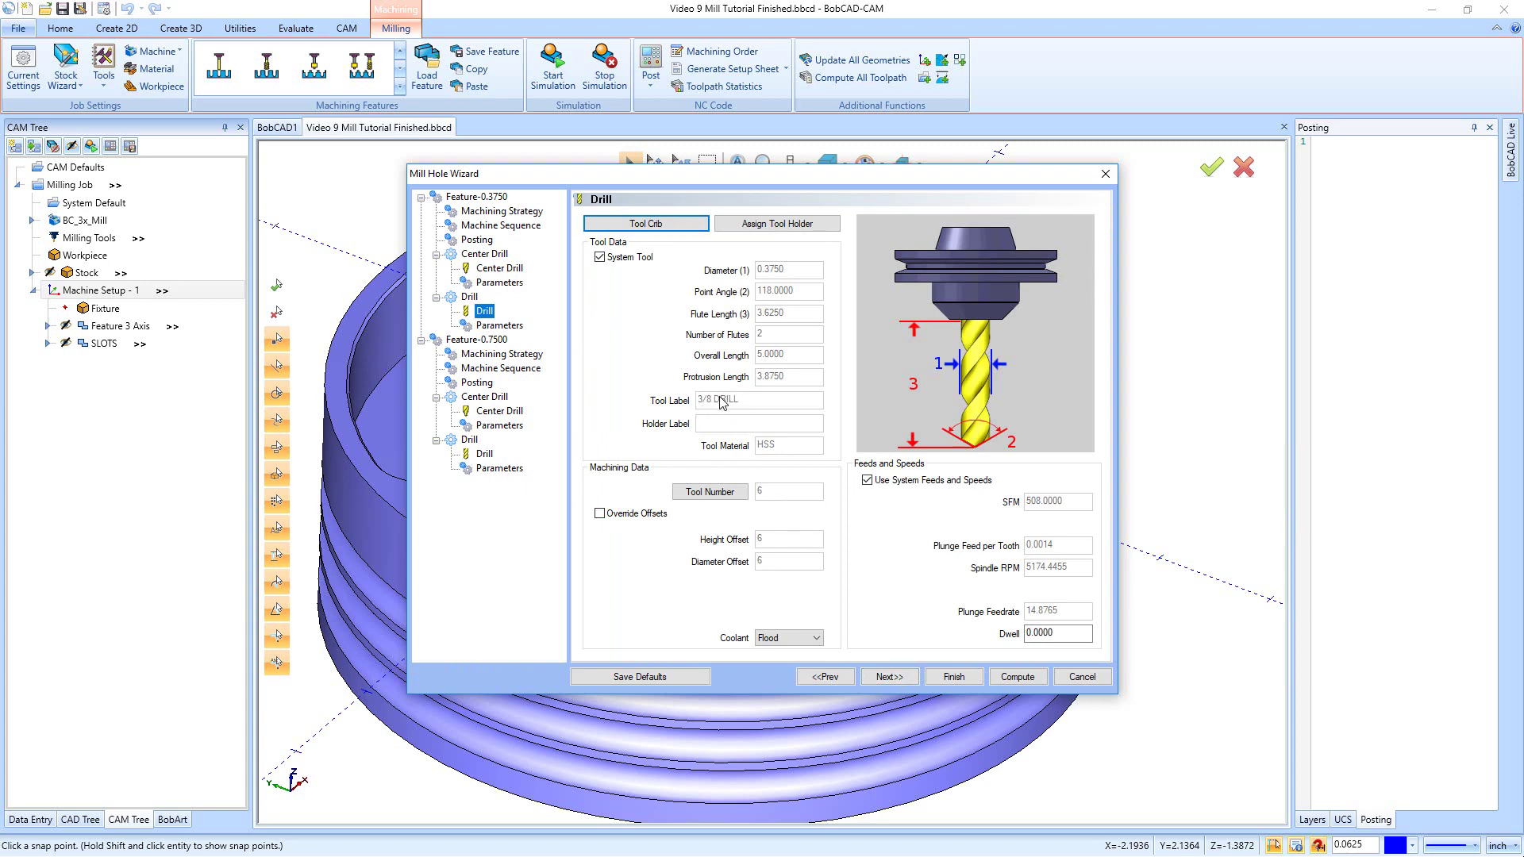
click(887, 681)
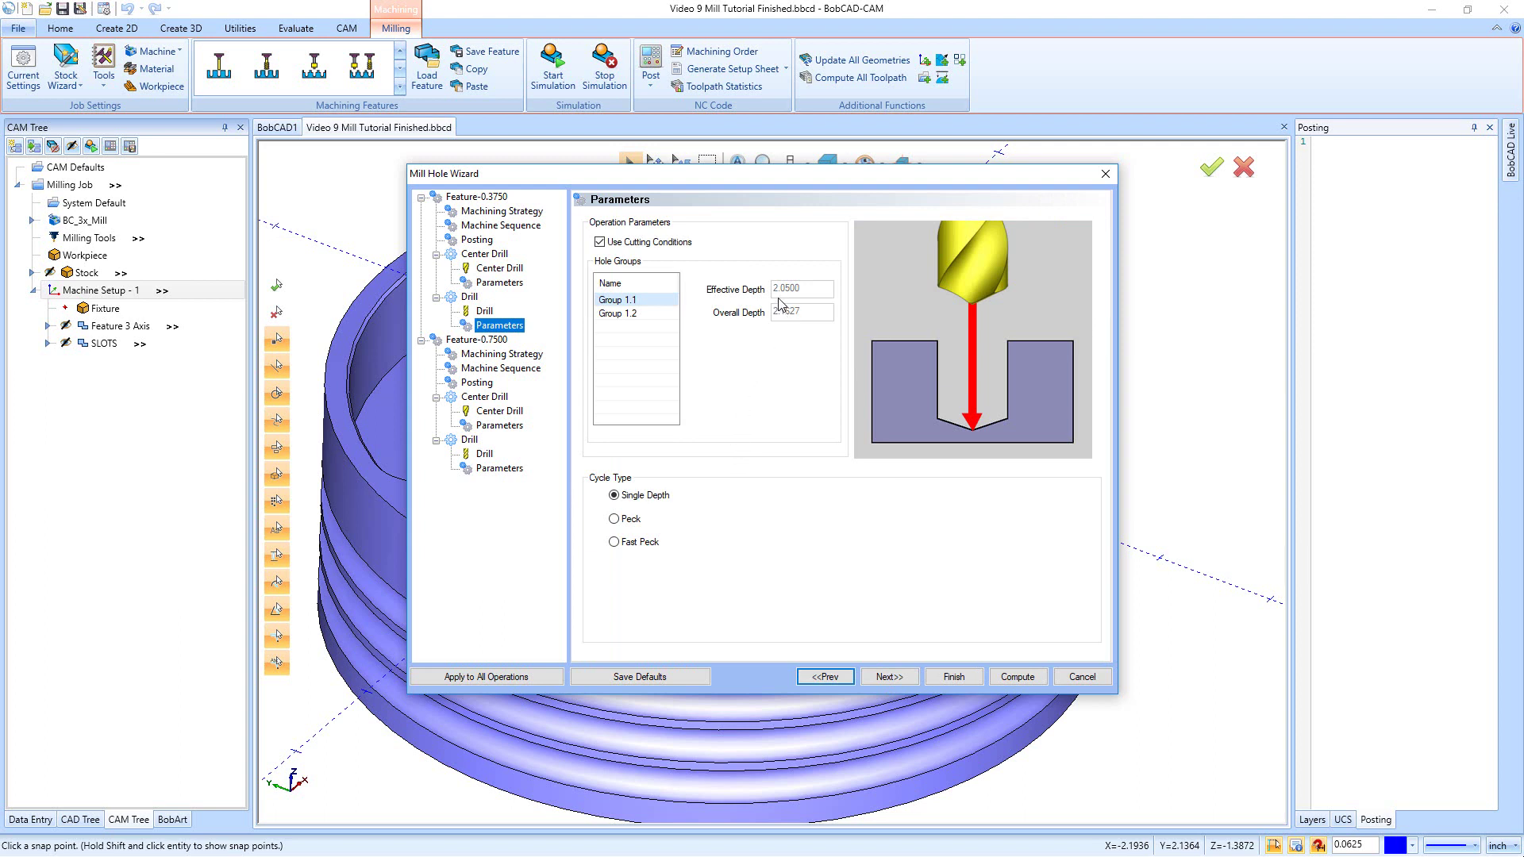
Turn off Use Cutting Conditions for the 0.3750 holes' Drill operation, keeping the 2.0500 effective depth and Single Depth cycle
click(601, 242)
click(802, 316)
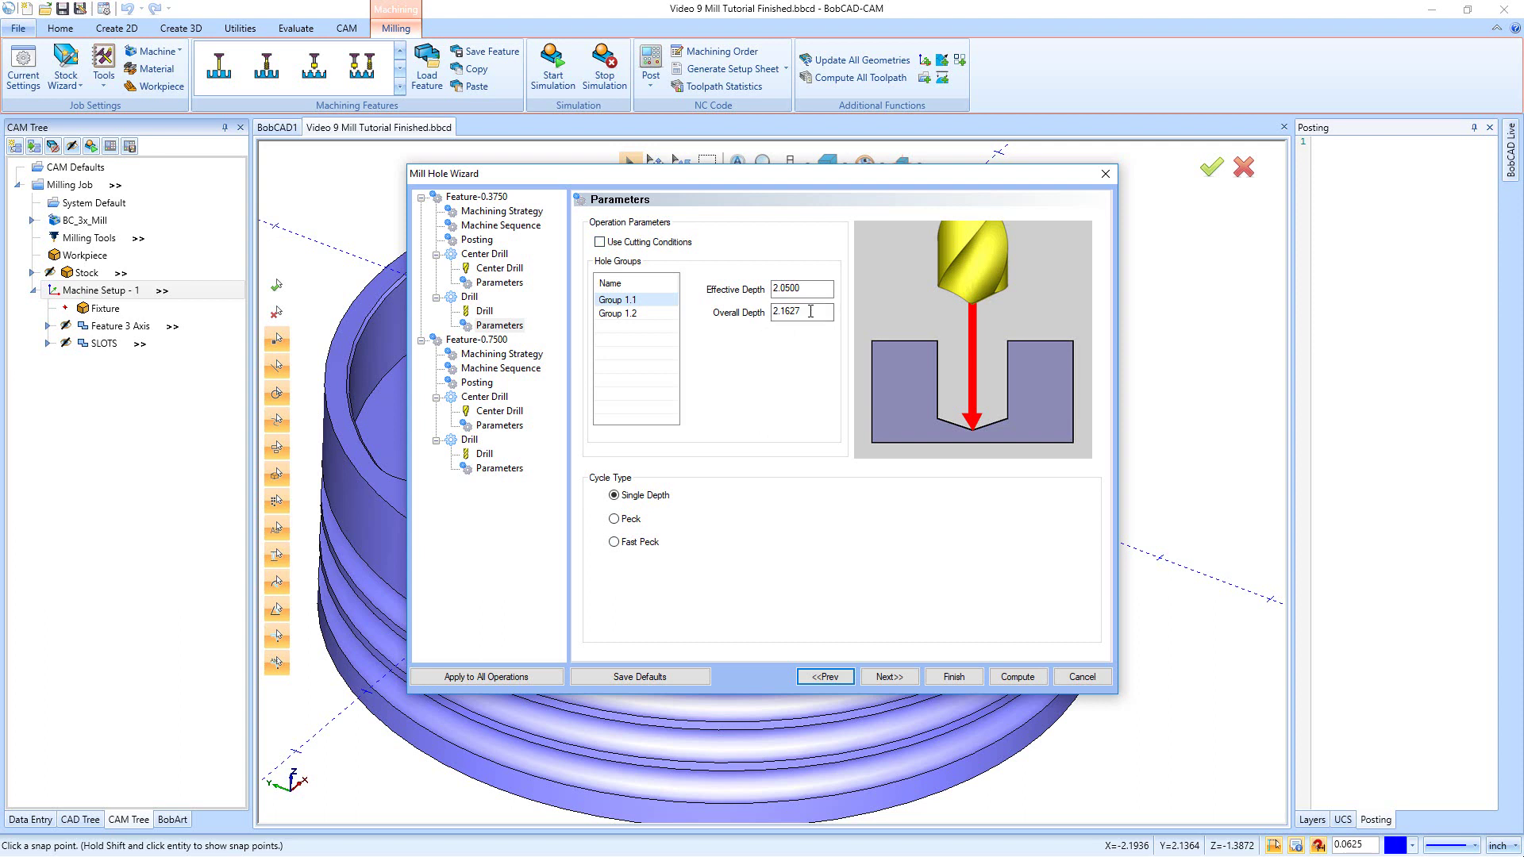
click(801, 289)
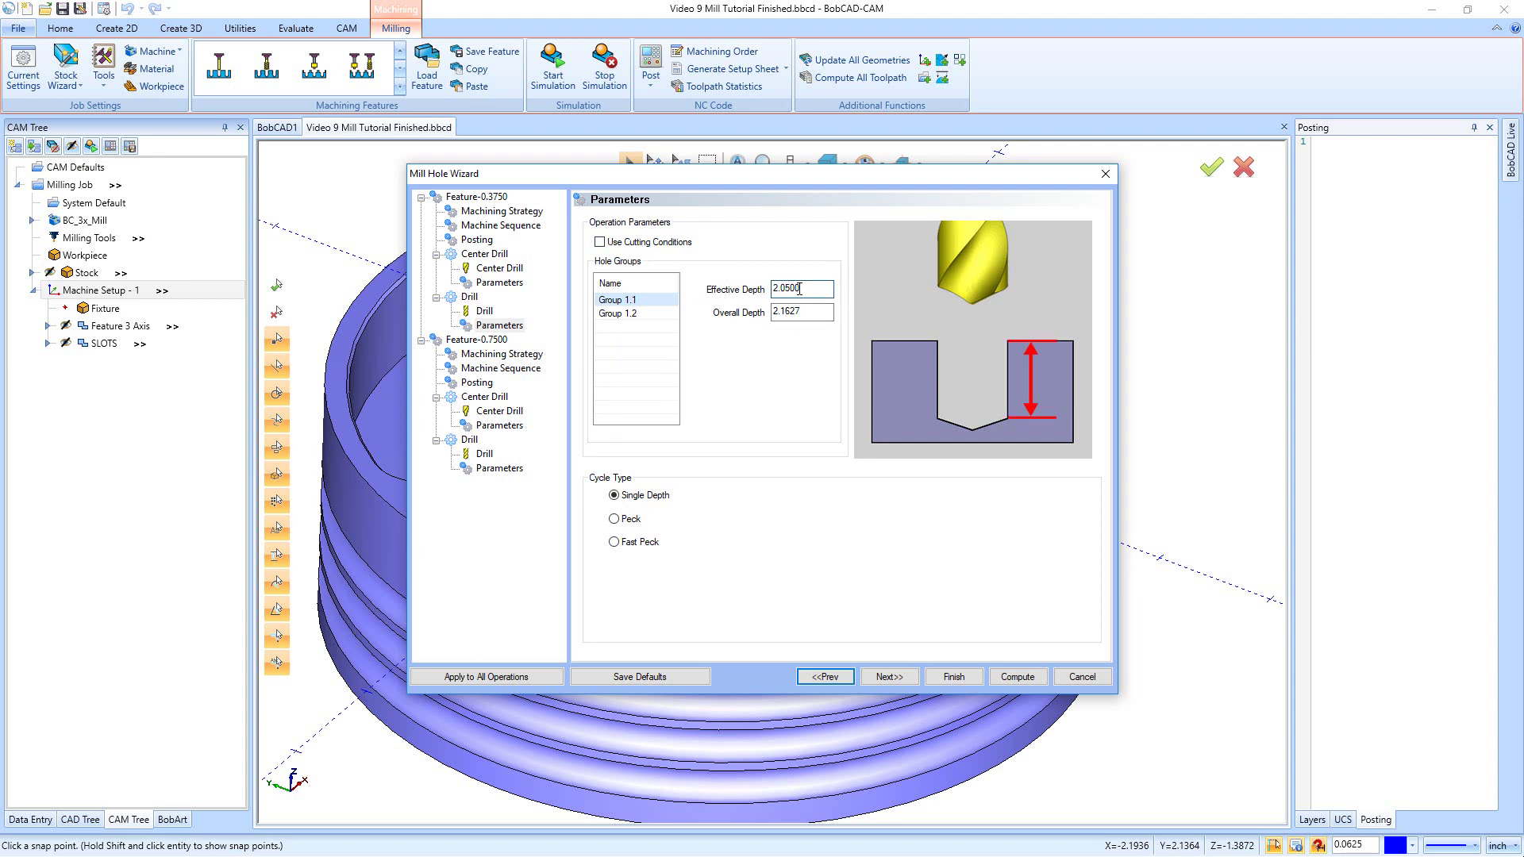
click(804, 288)
click(889, 677)
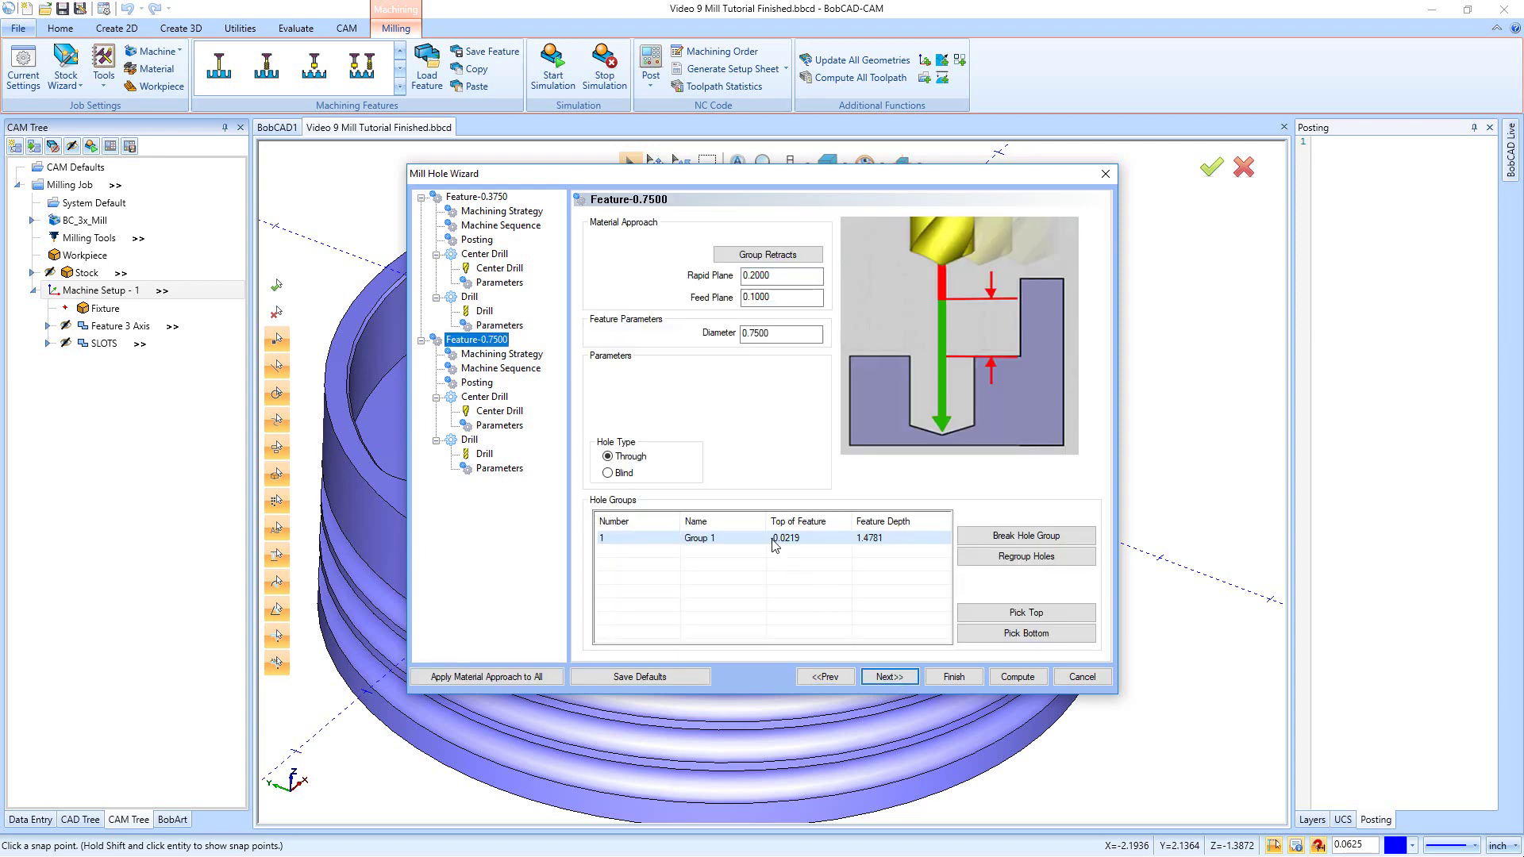
Set the top of the 0.7500 hole group from the upper face edge of the central cone
double_click(750, 545)
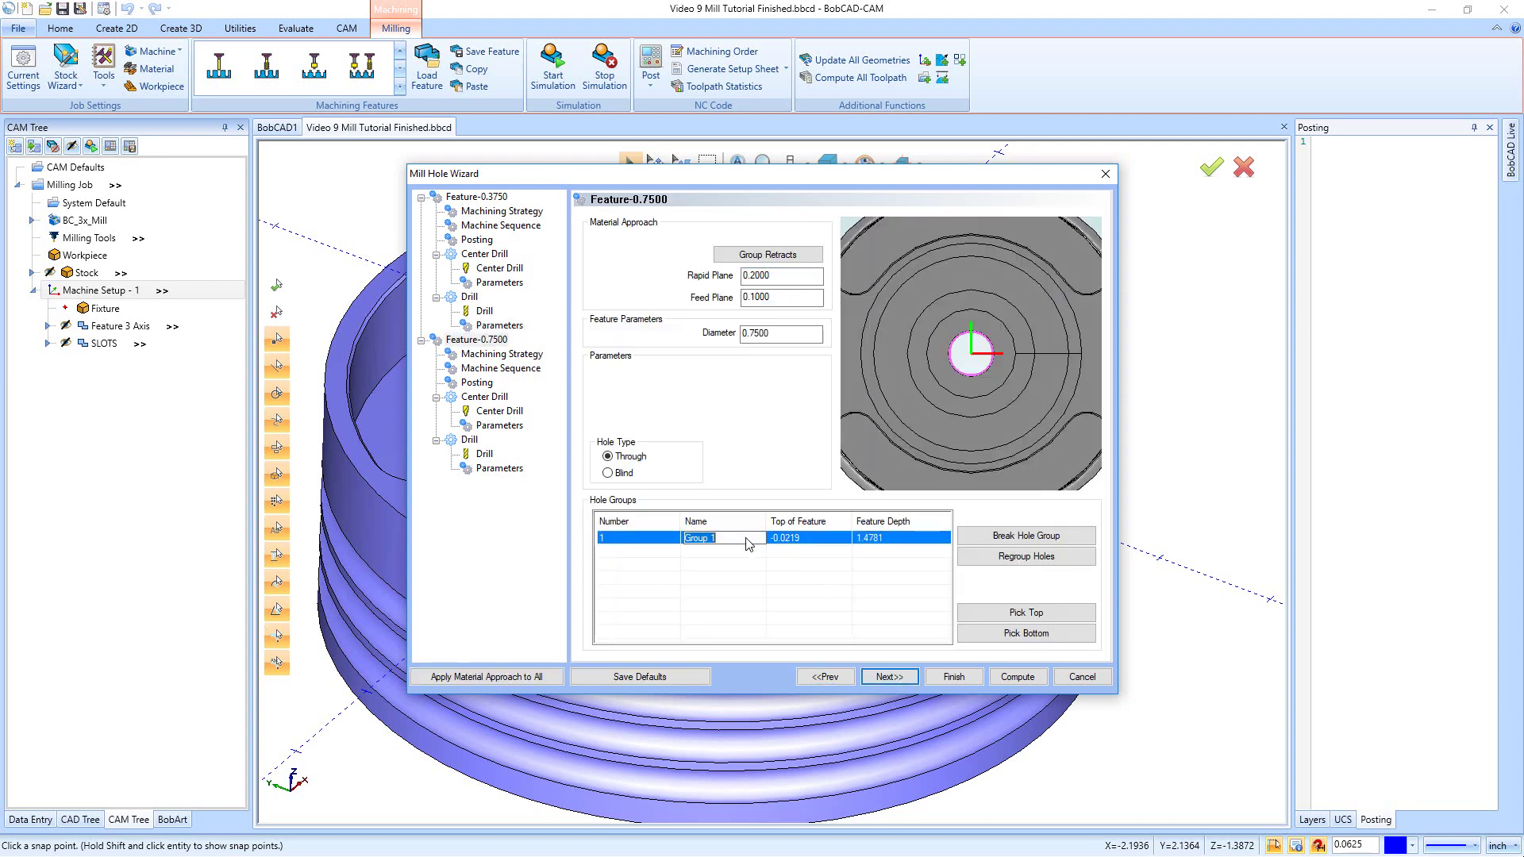
click(791, 541)
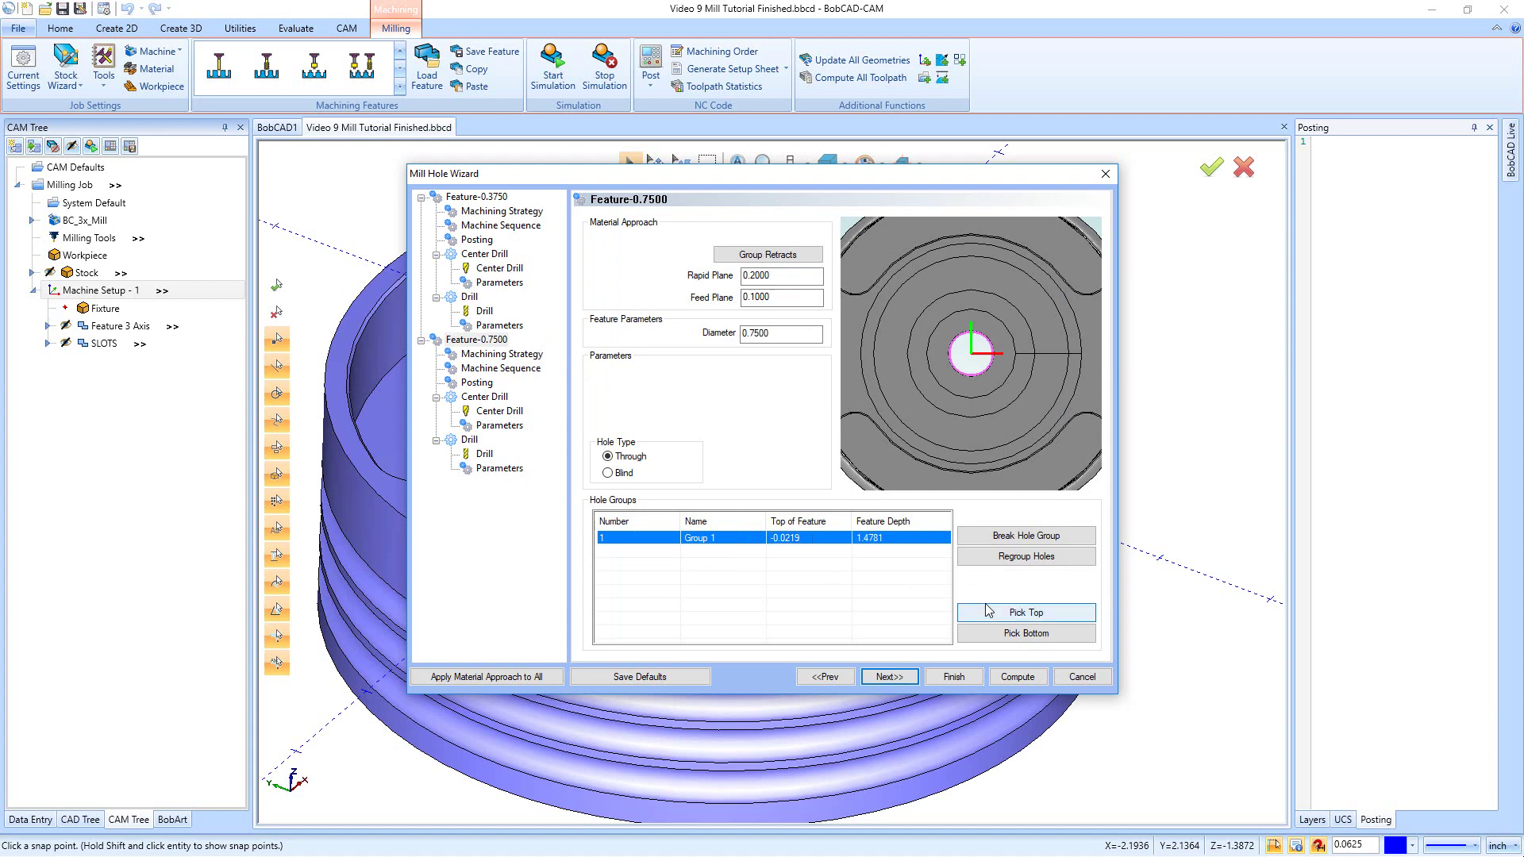
click(1025, 612)
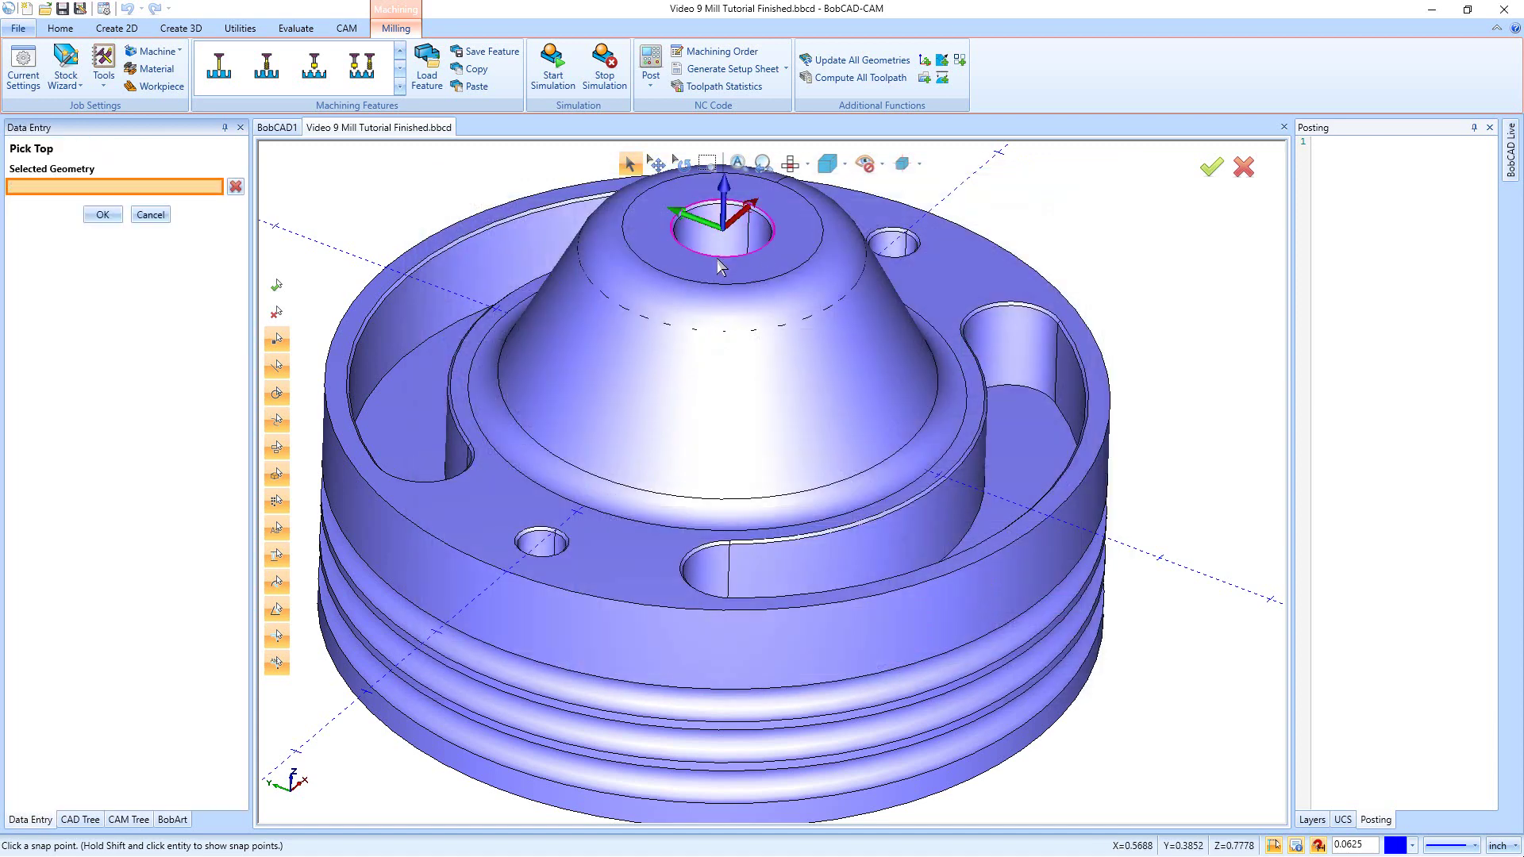
click(689, 284)
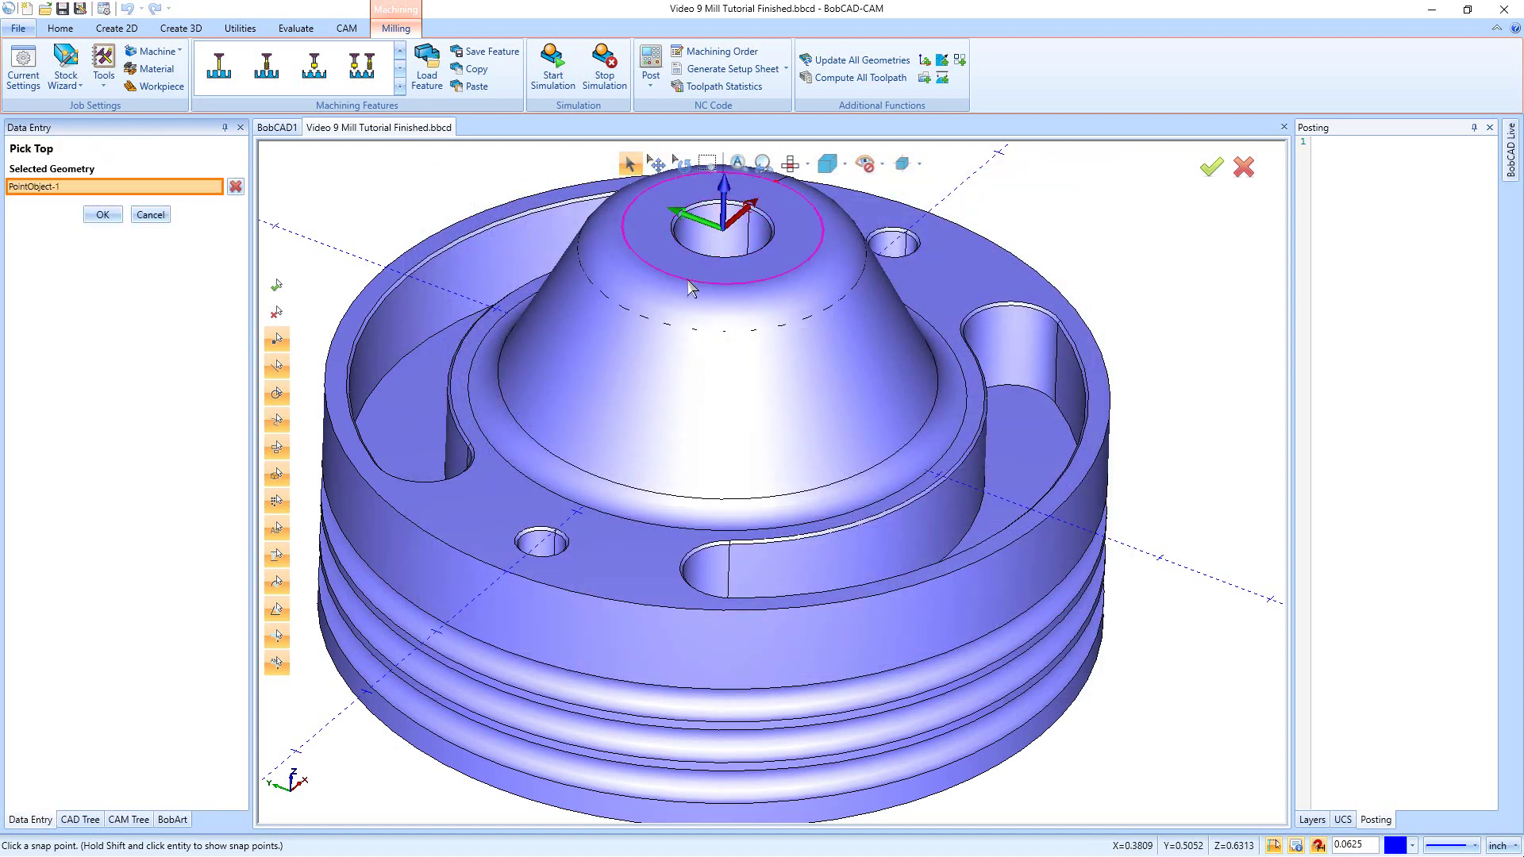
click(103, 215)
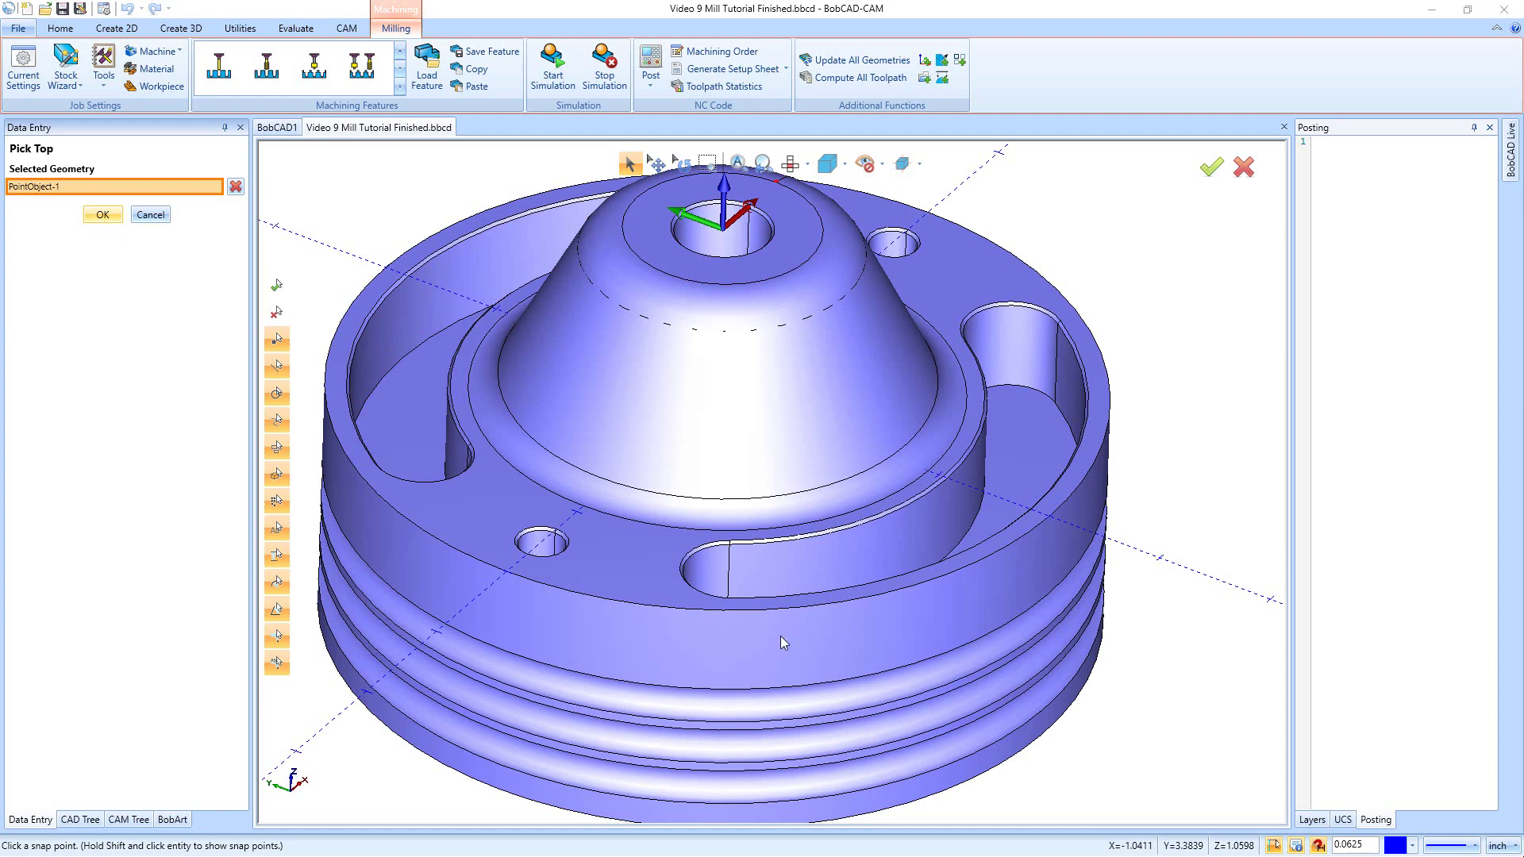
Set the bottom of the 0.7500 hole group from a point on the part's bottom edge
click(985, 633)
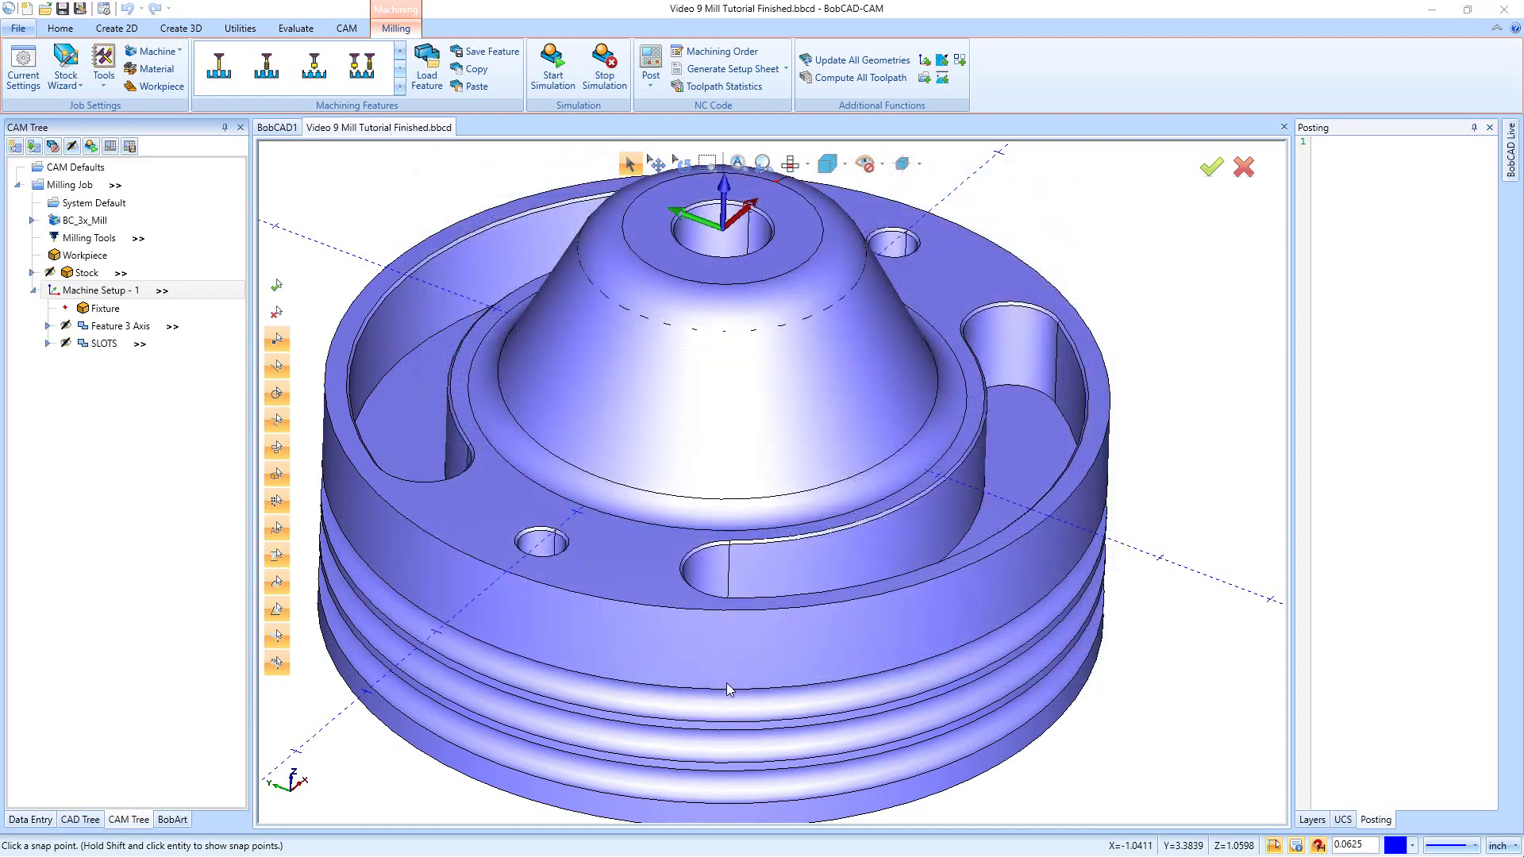
click(444, 770)
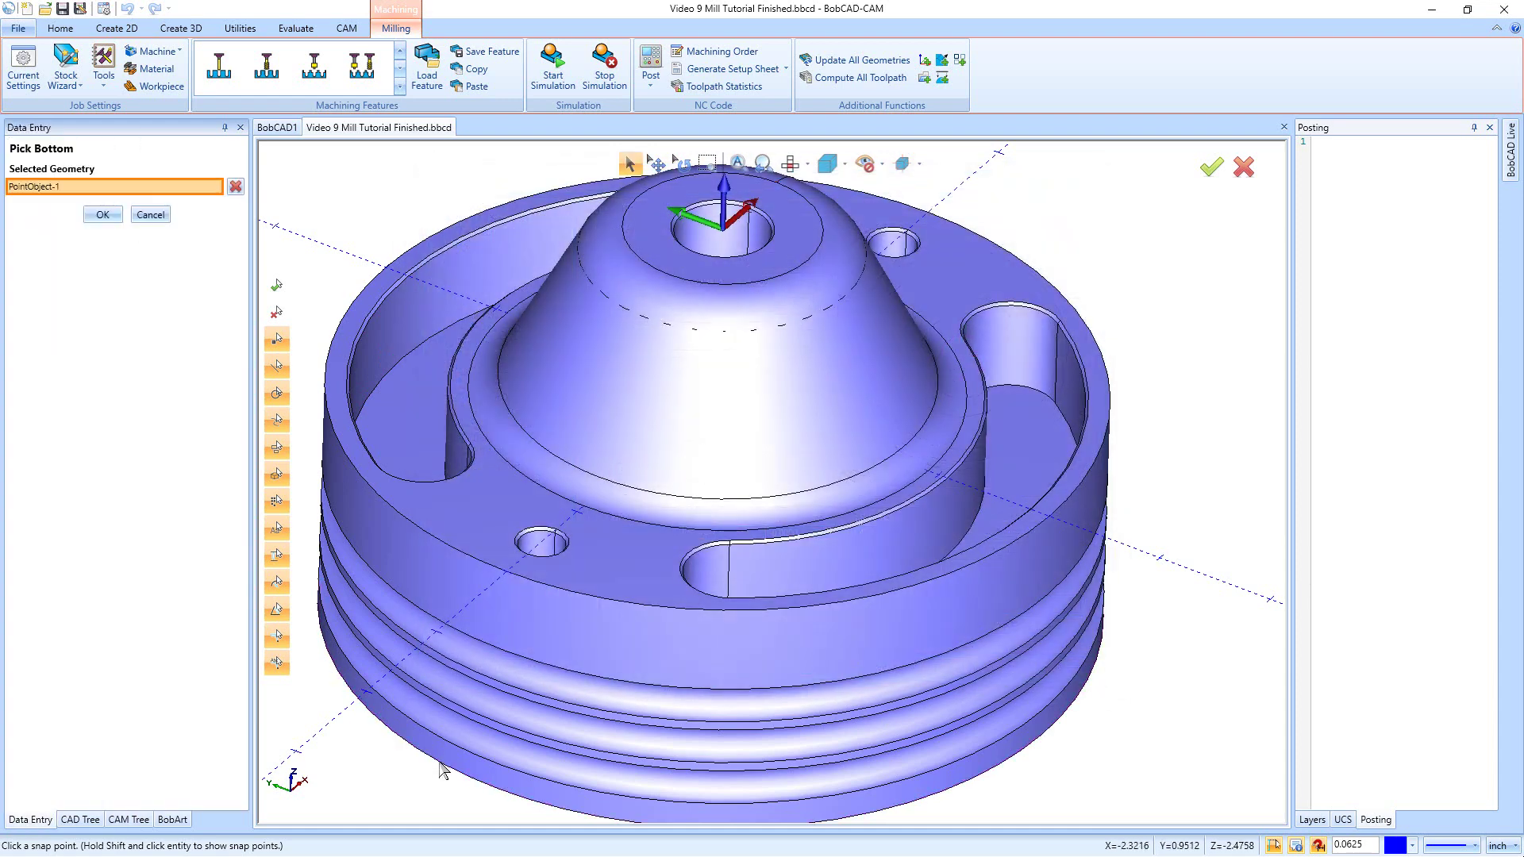
key(Return)
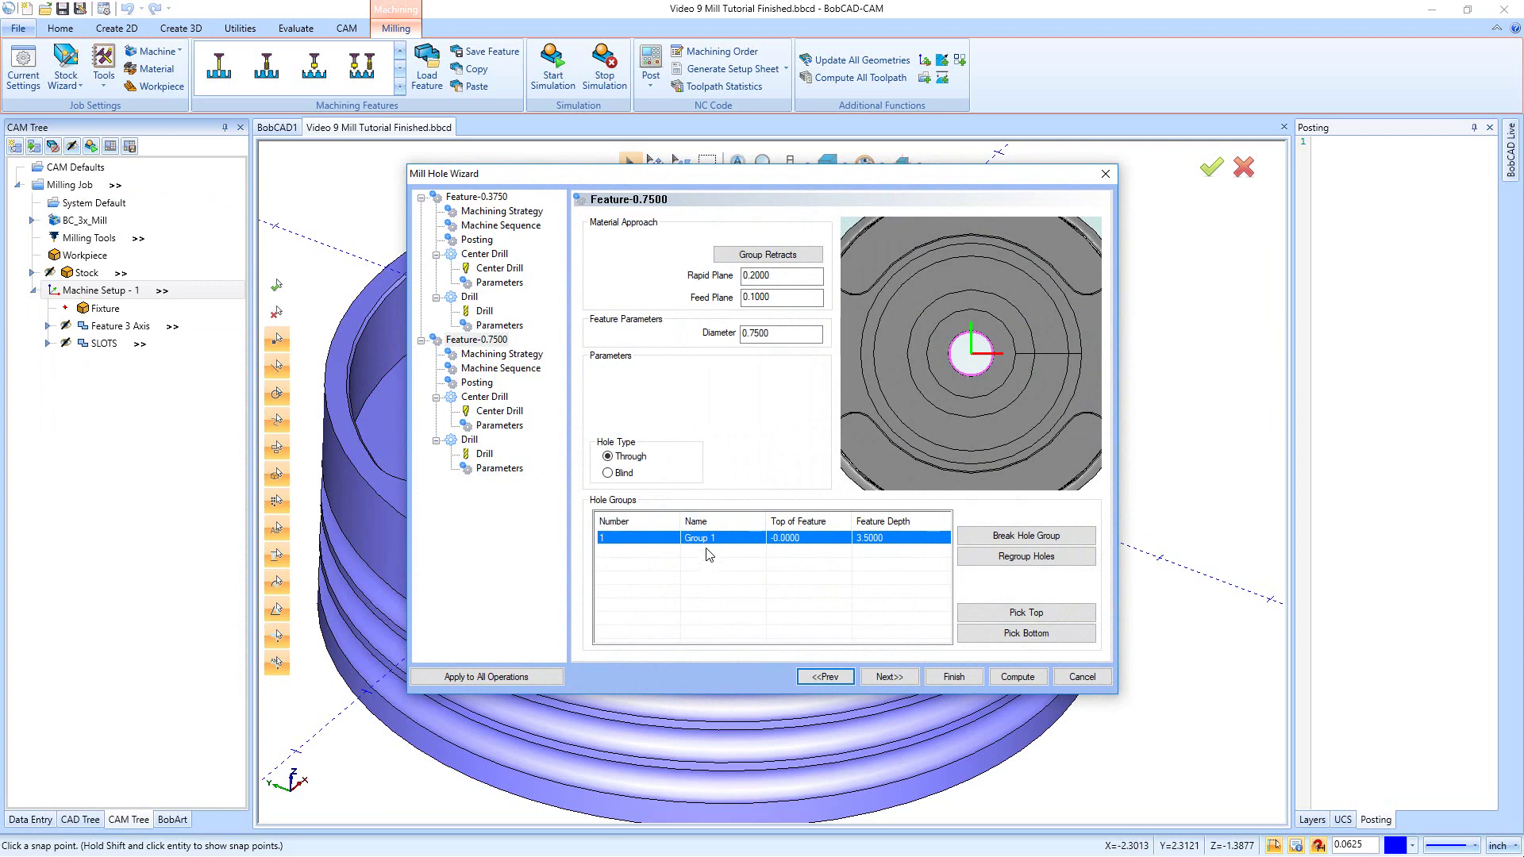
Keep the Center Drill and Drill strategy, Optimized sort order, default posting, 0.0800 center drill depth and 3/4 drill for the 0.7500 hole
click(889, 677)
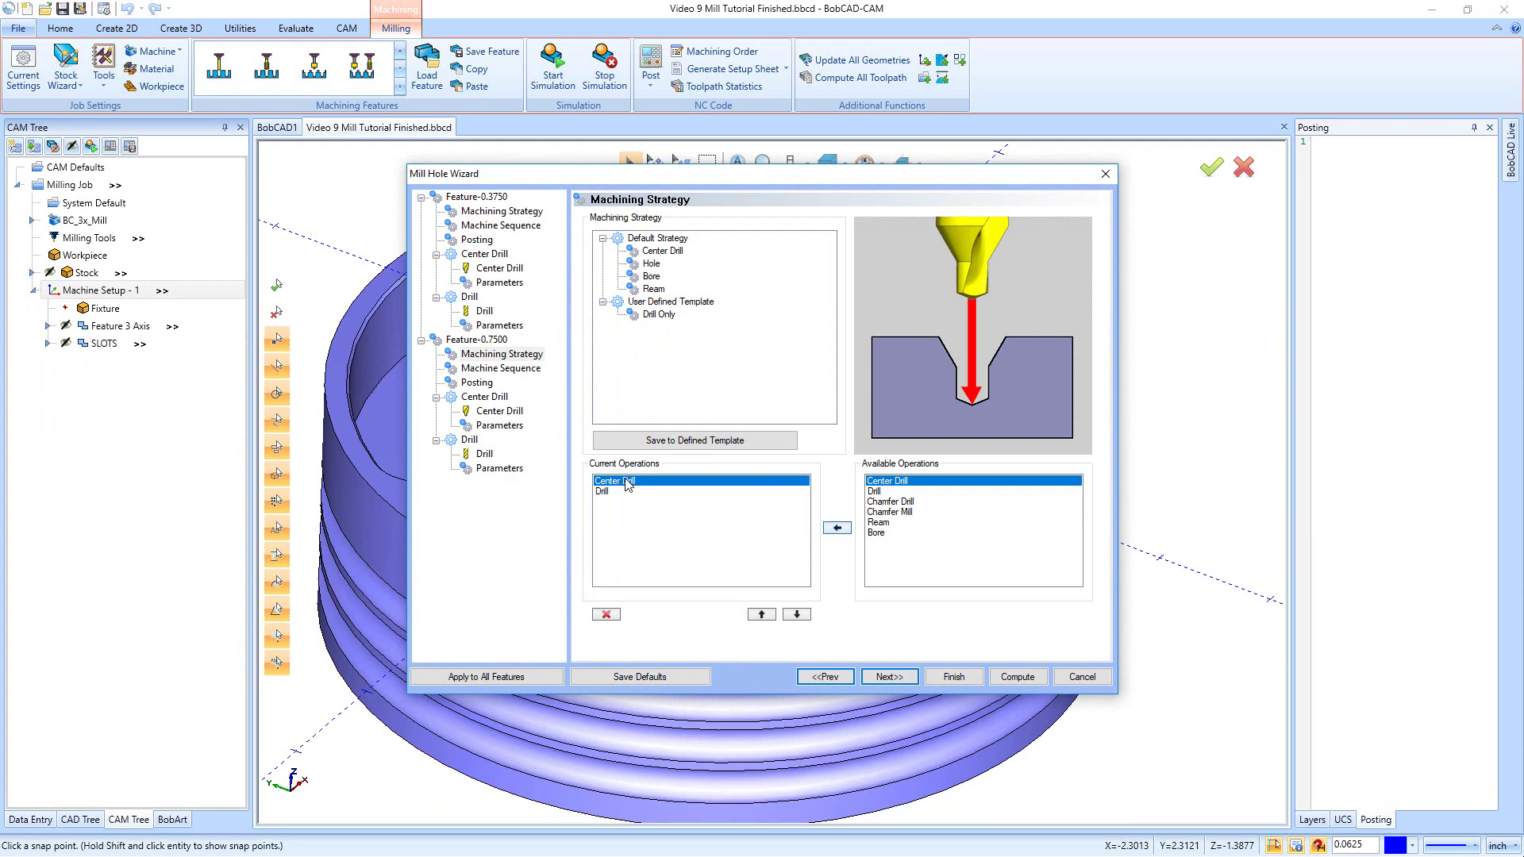
click(889, 677)
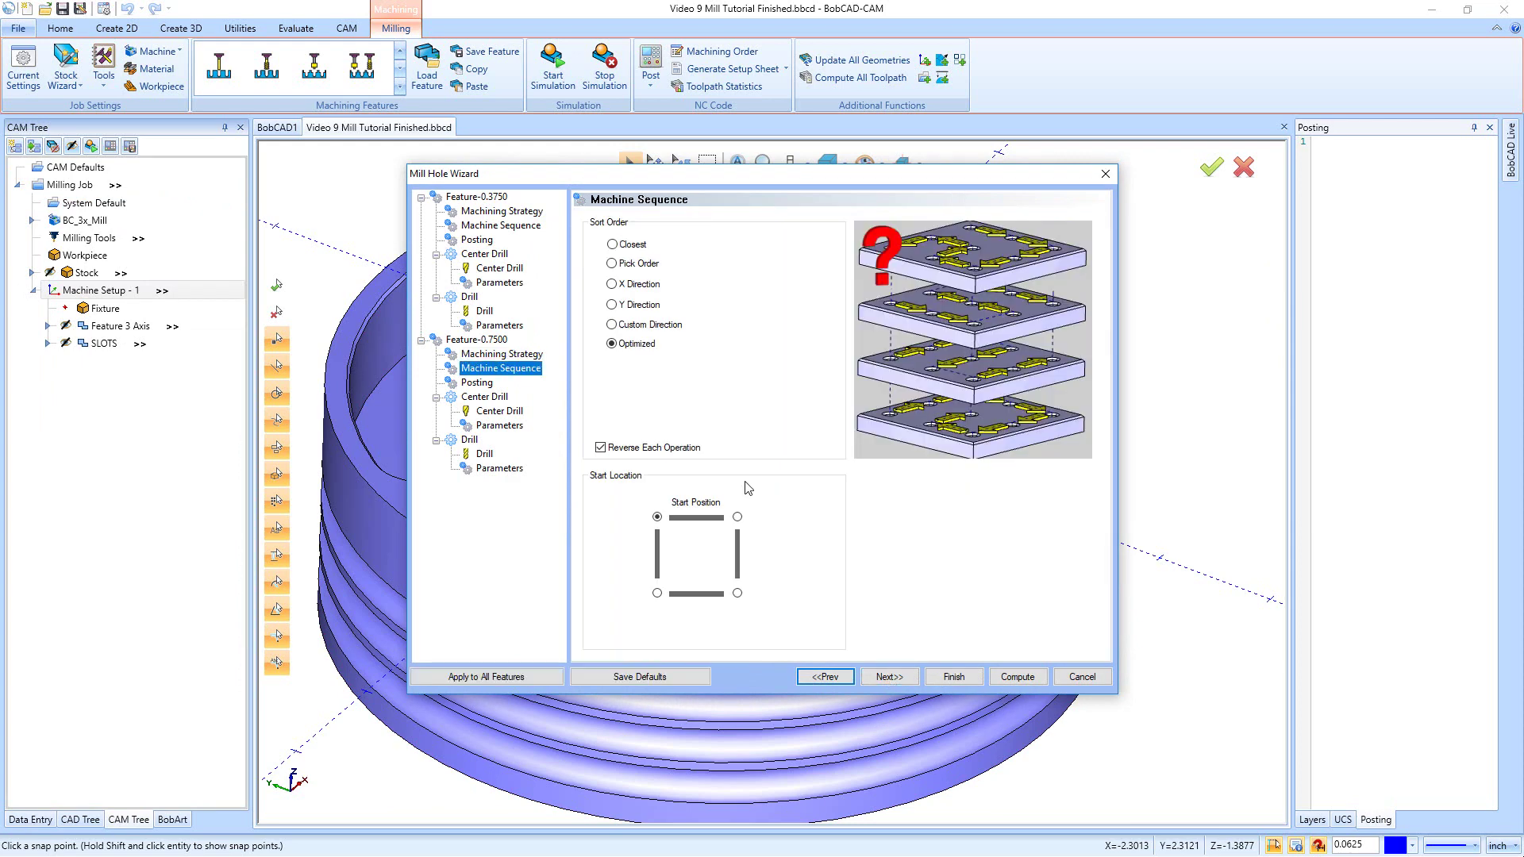
click(901, 679)
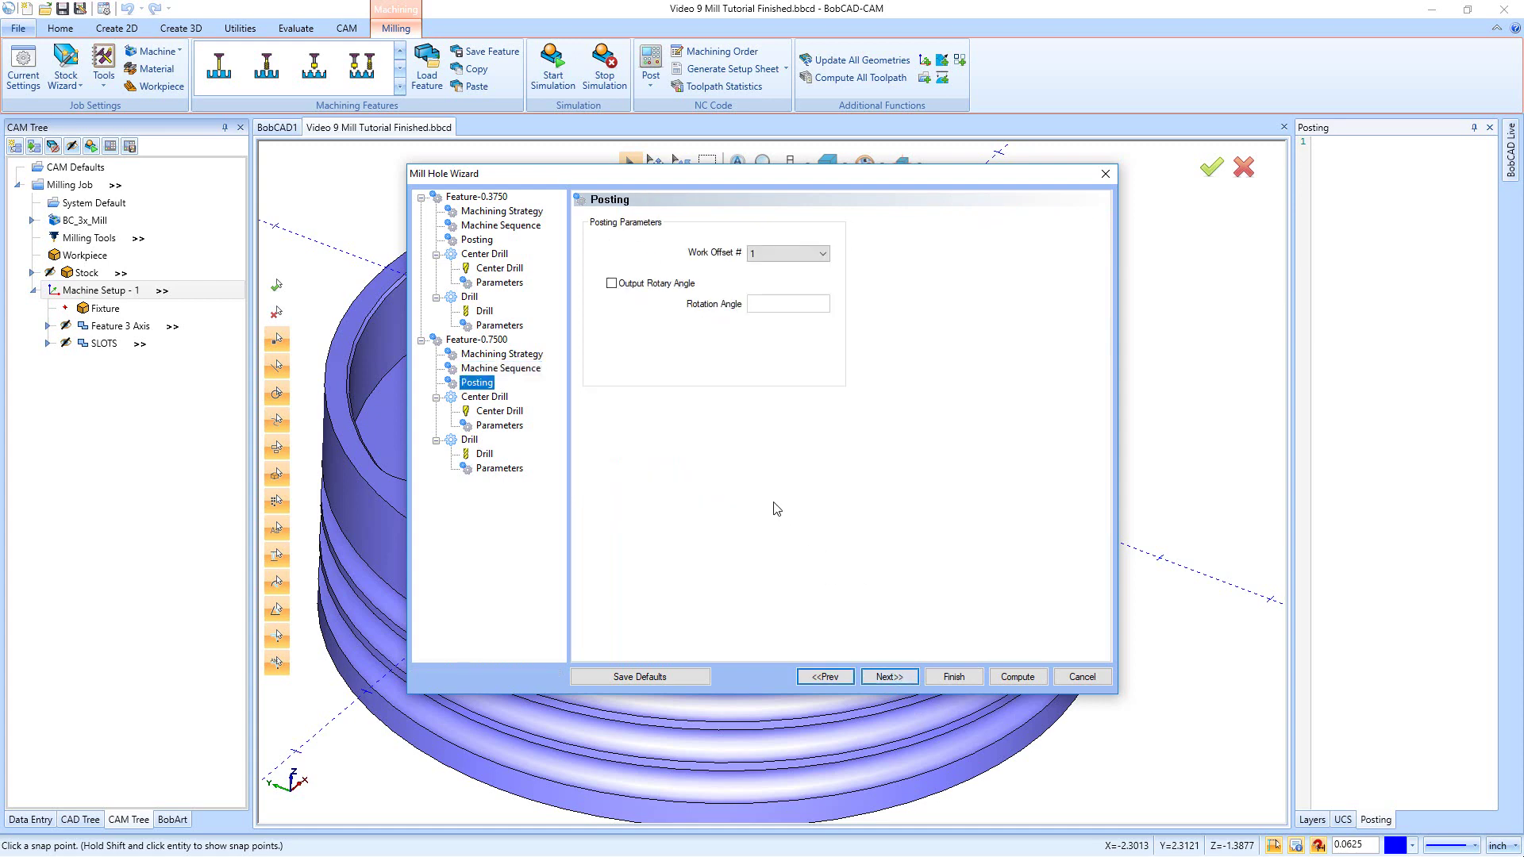
click(871, 672)
click(889, 677)
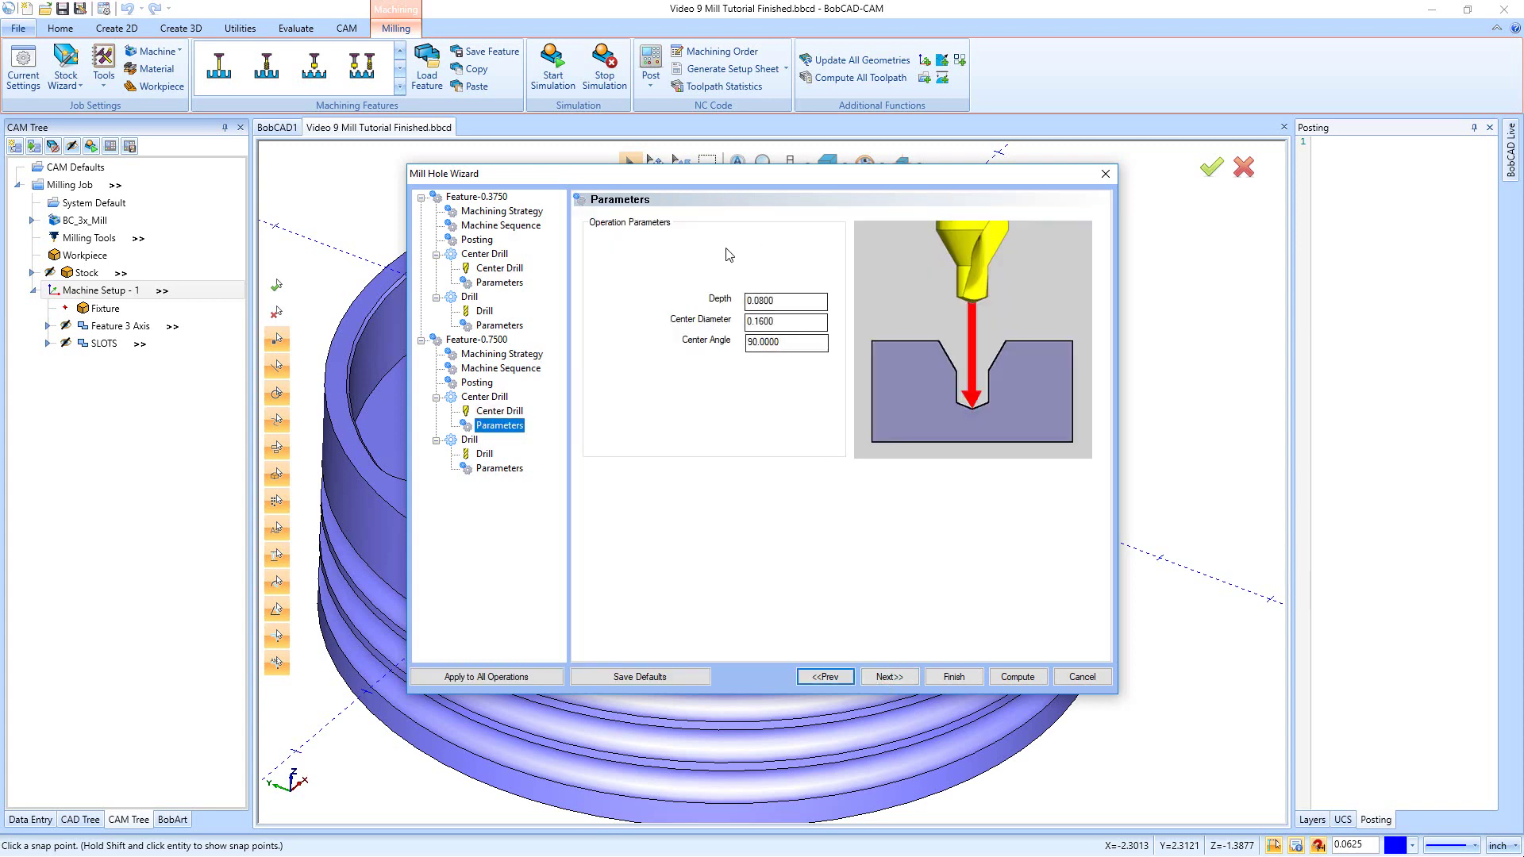
click(901, 679)
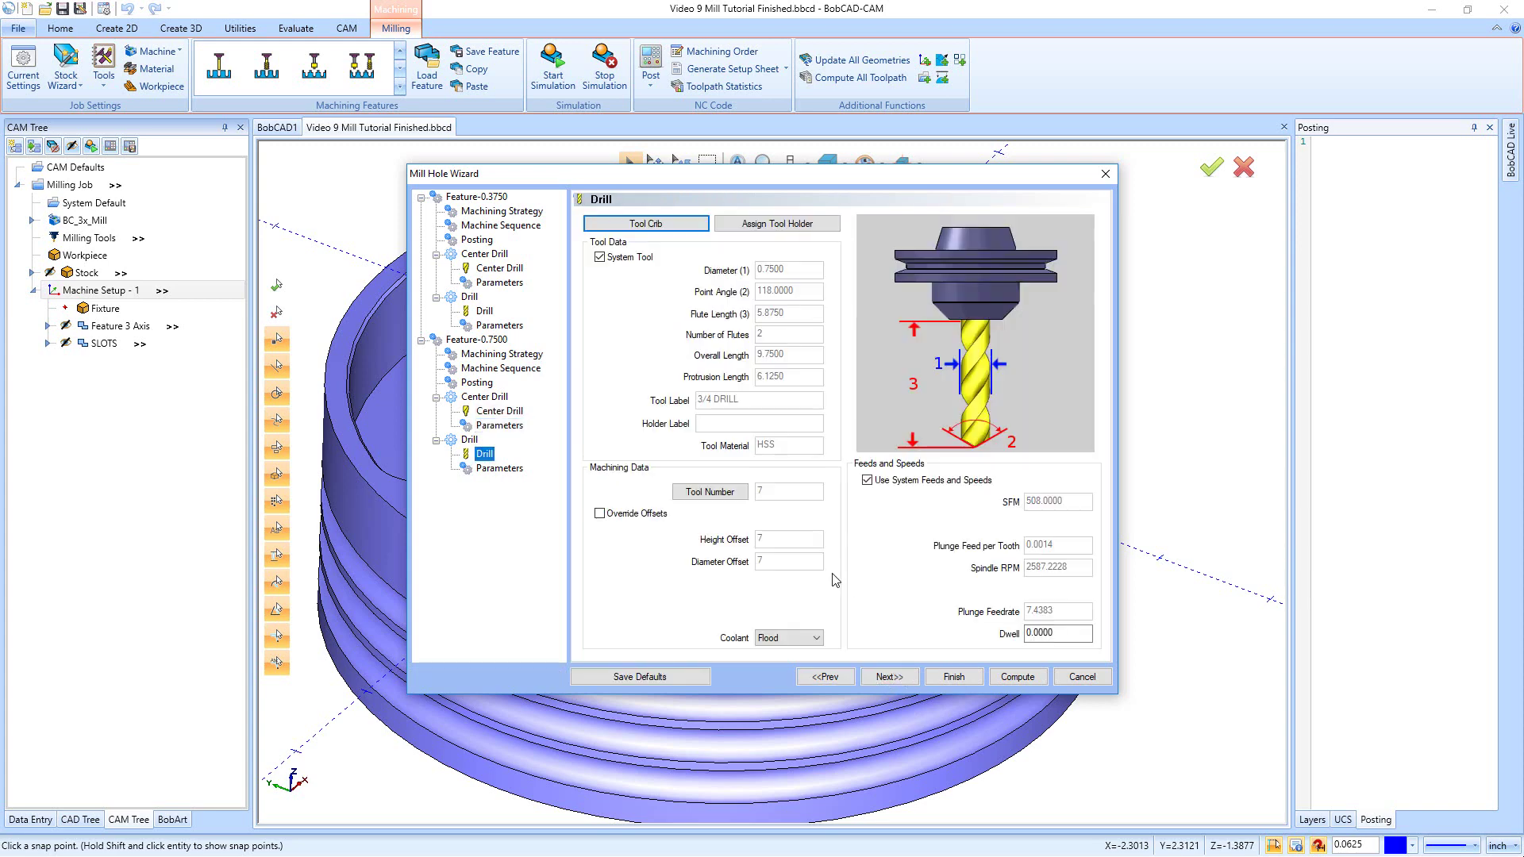
Set the 0.7500 hole's Drill cycle type to Peck and compute the hole toolpaths
click(890, 679)
click(615, 519)
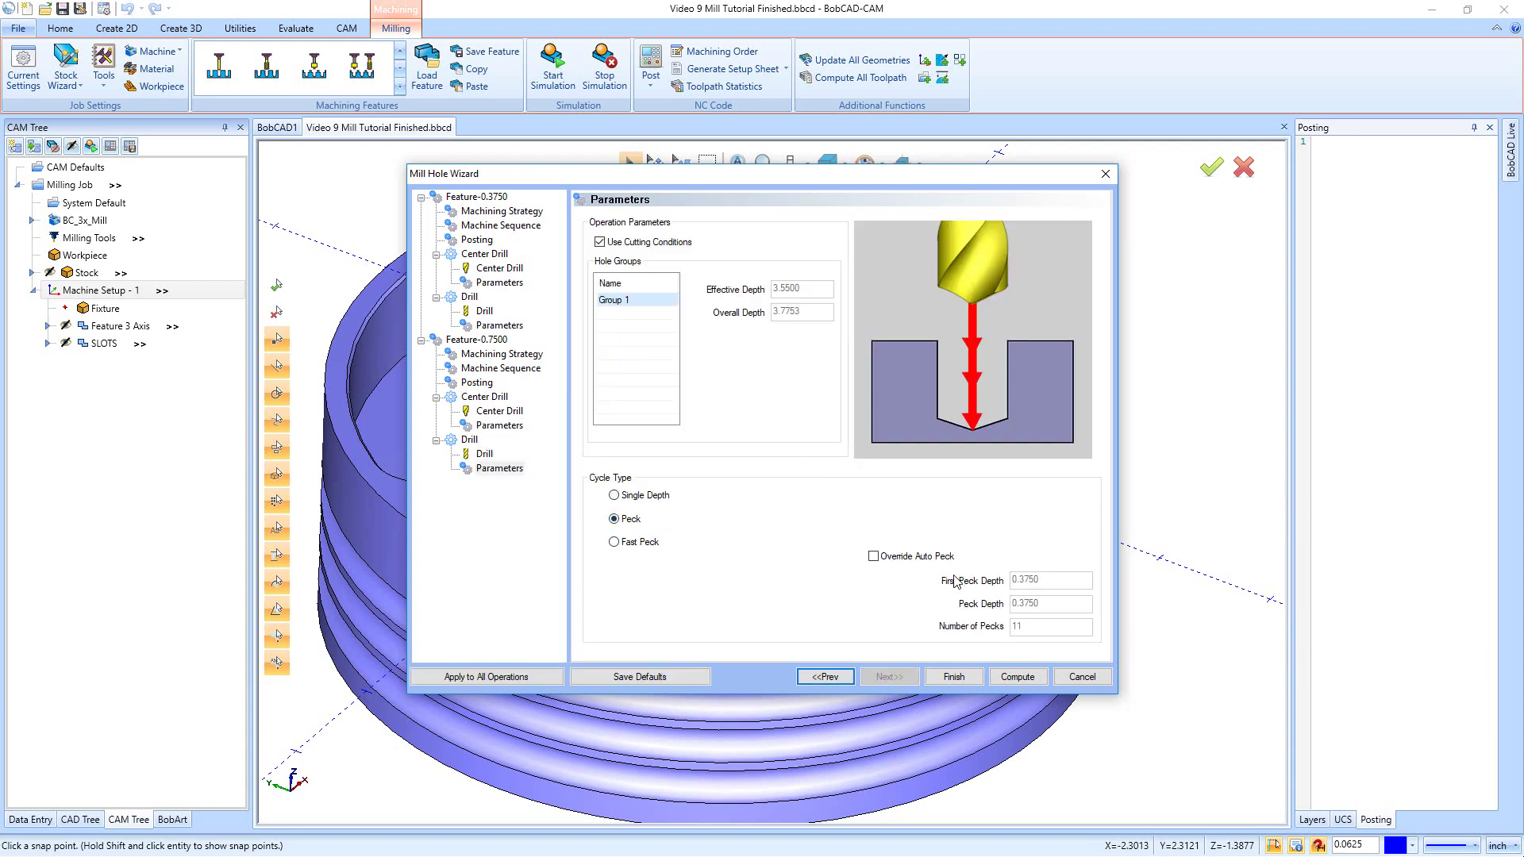
click(1016, 676)
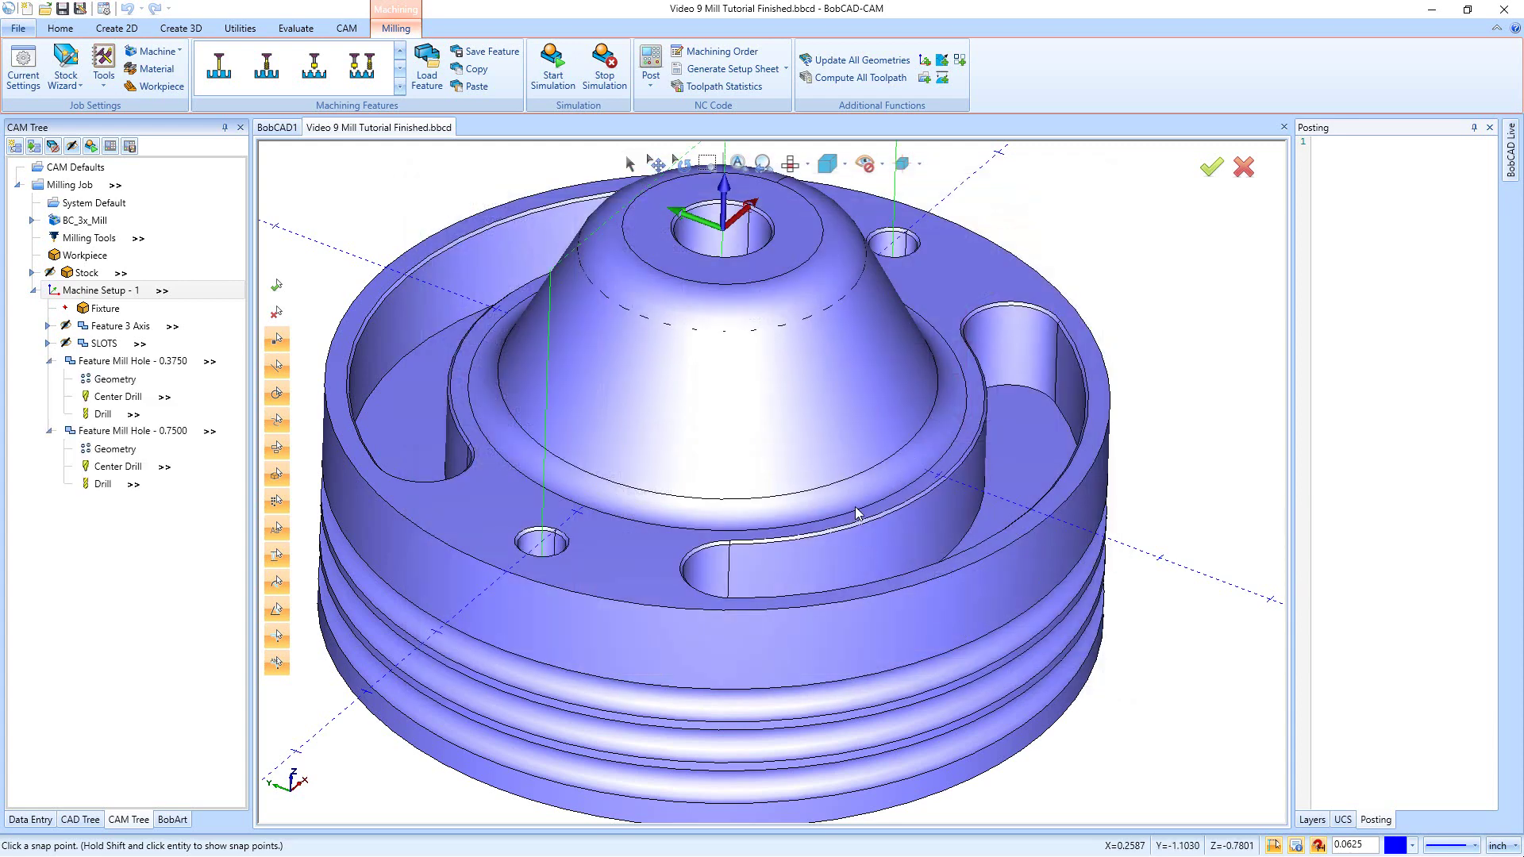
scroll(800, 473, down, 3)
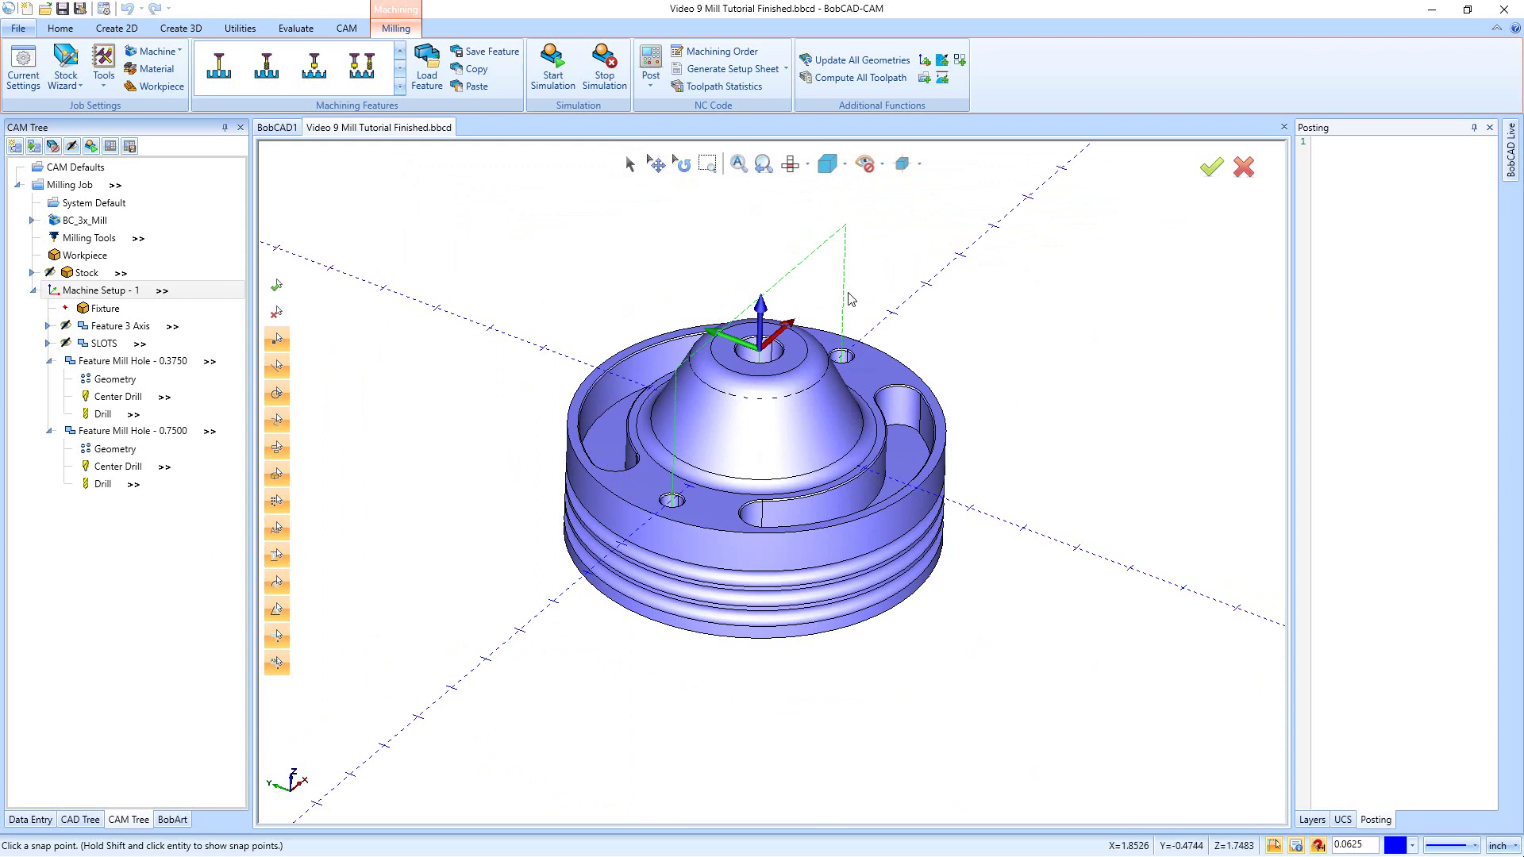
Copy the Chamfer Mill operation from the SLOTS feature into the 0.3750 and 0.7500 Mill Hole features
click(48, 344)
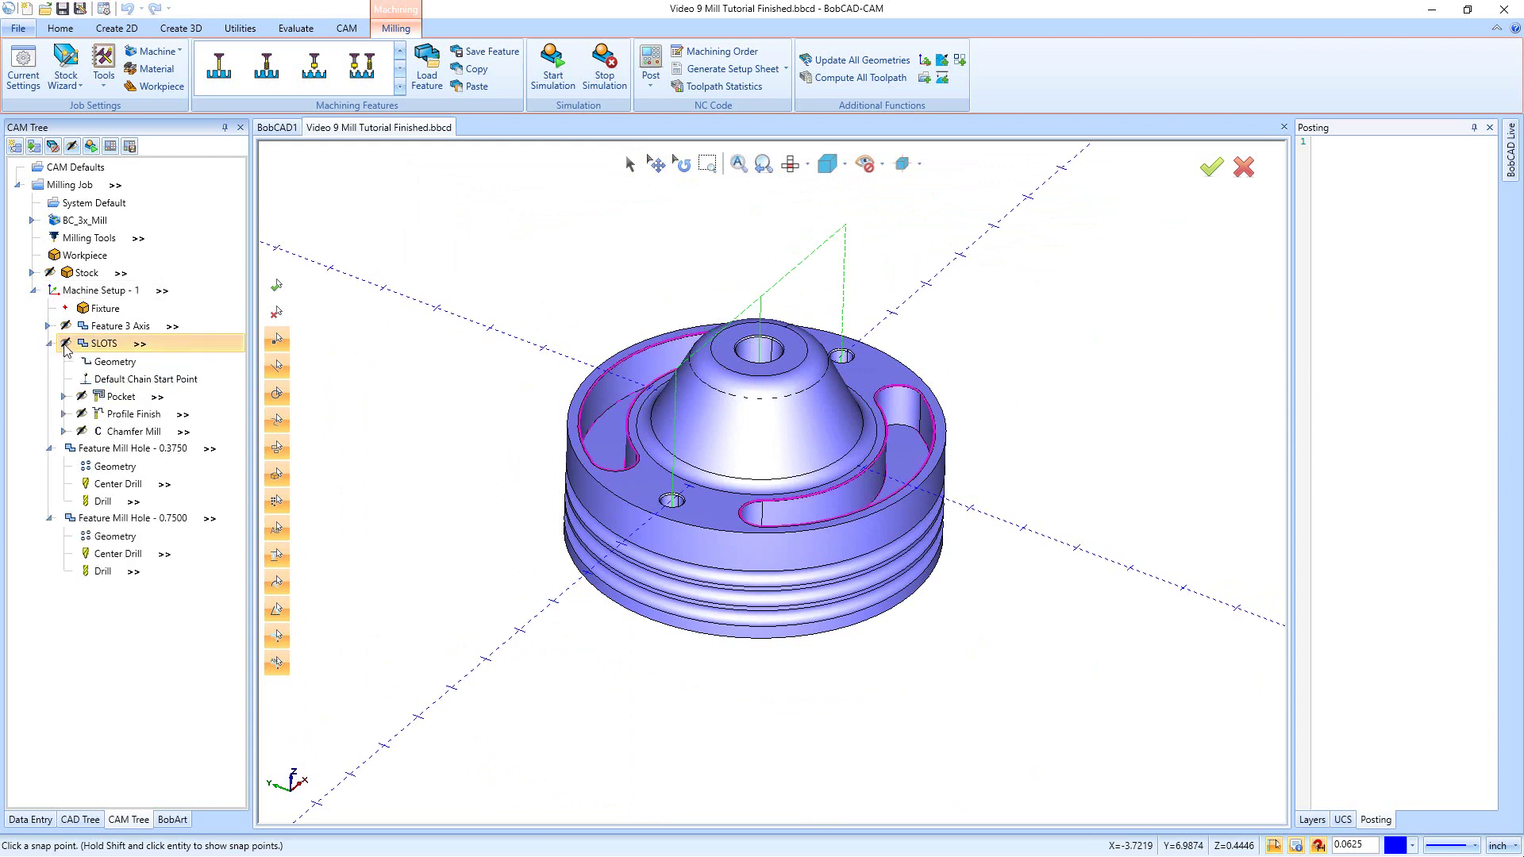
right_click(122, 433)
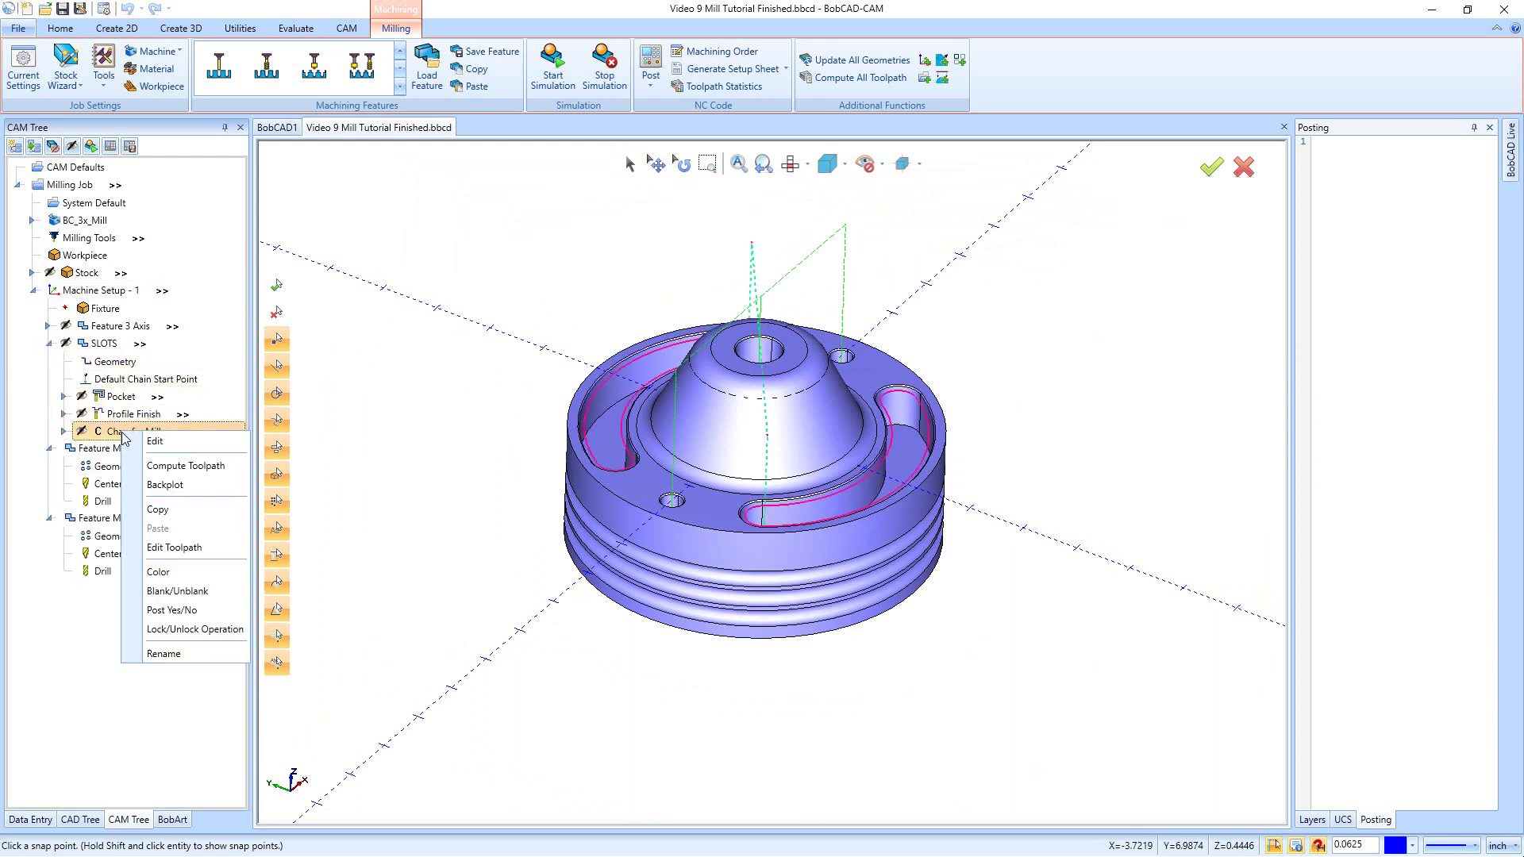
click(158, 509)
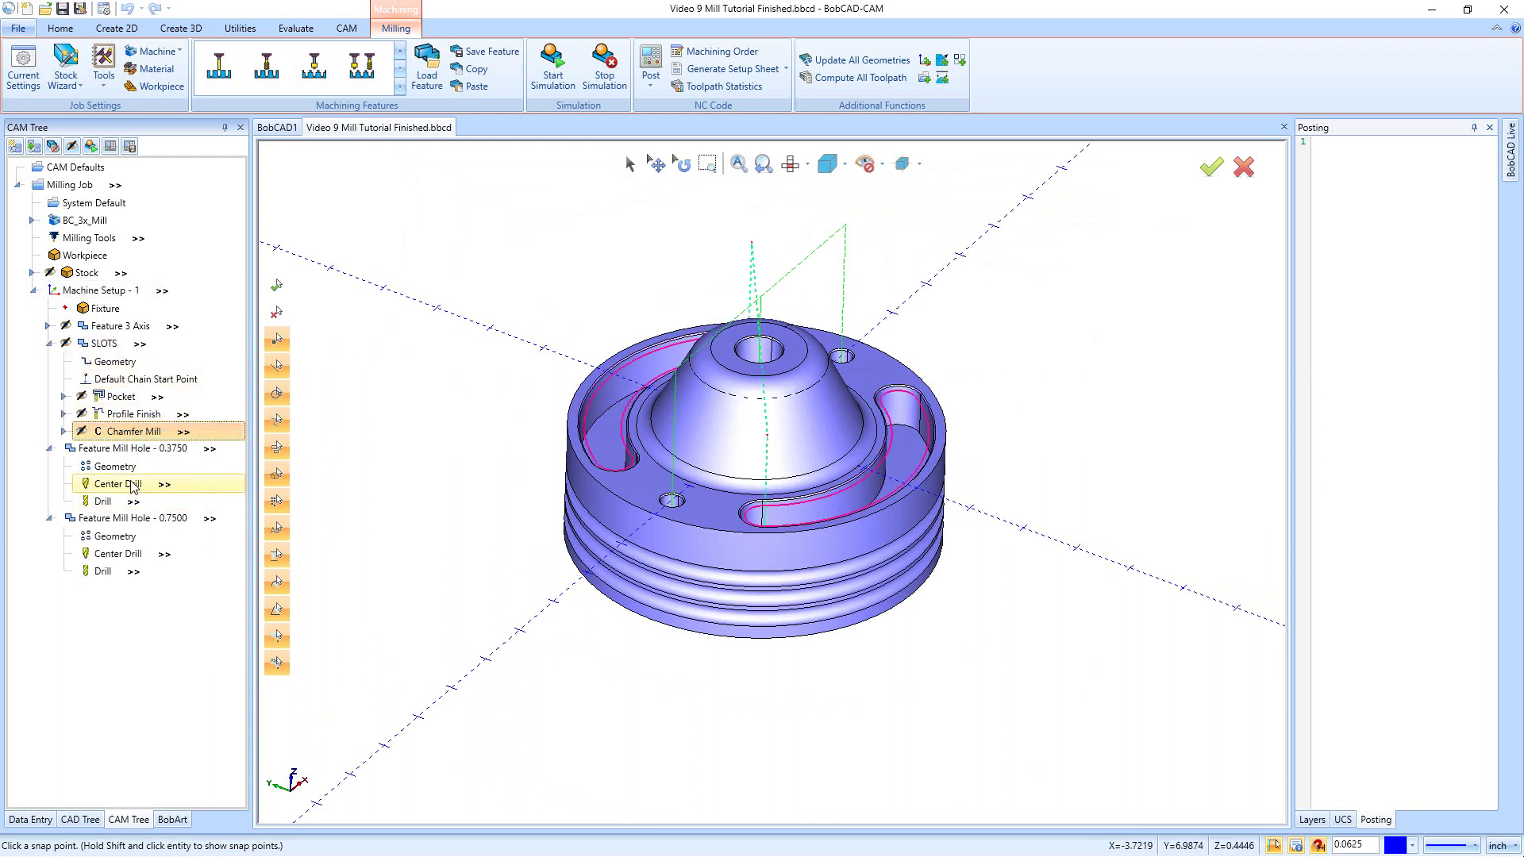
click(114, 449)
right_click(114, 451)
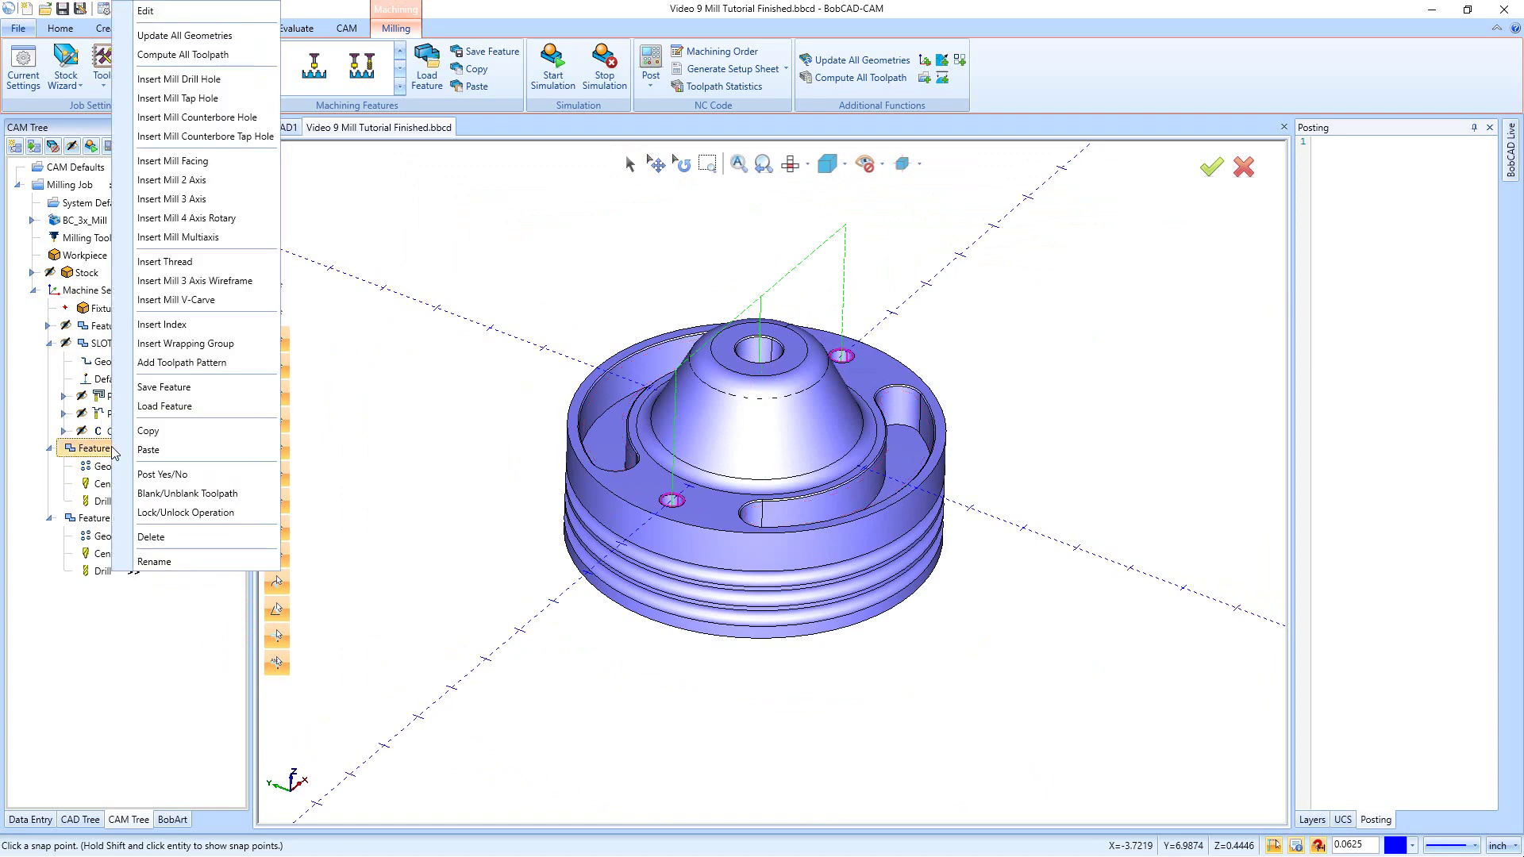
click(148, 450)
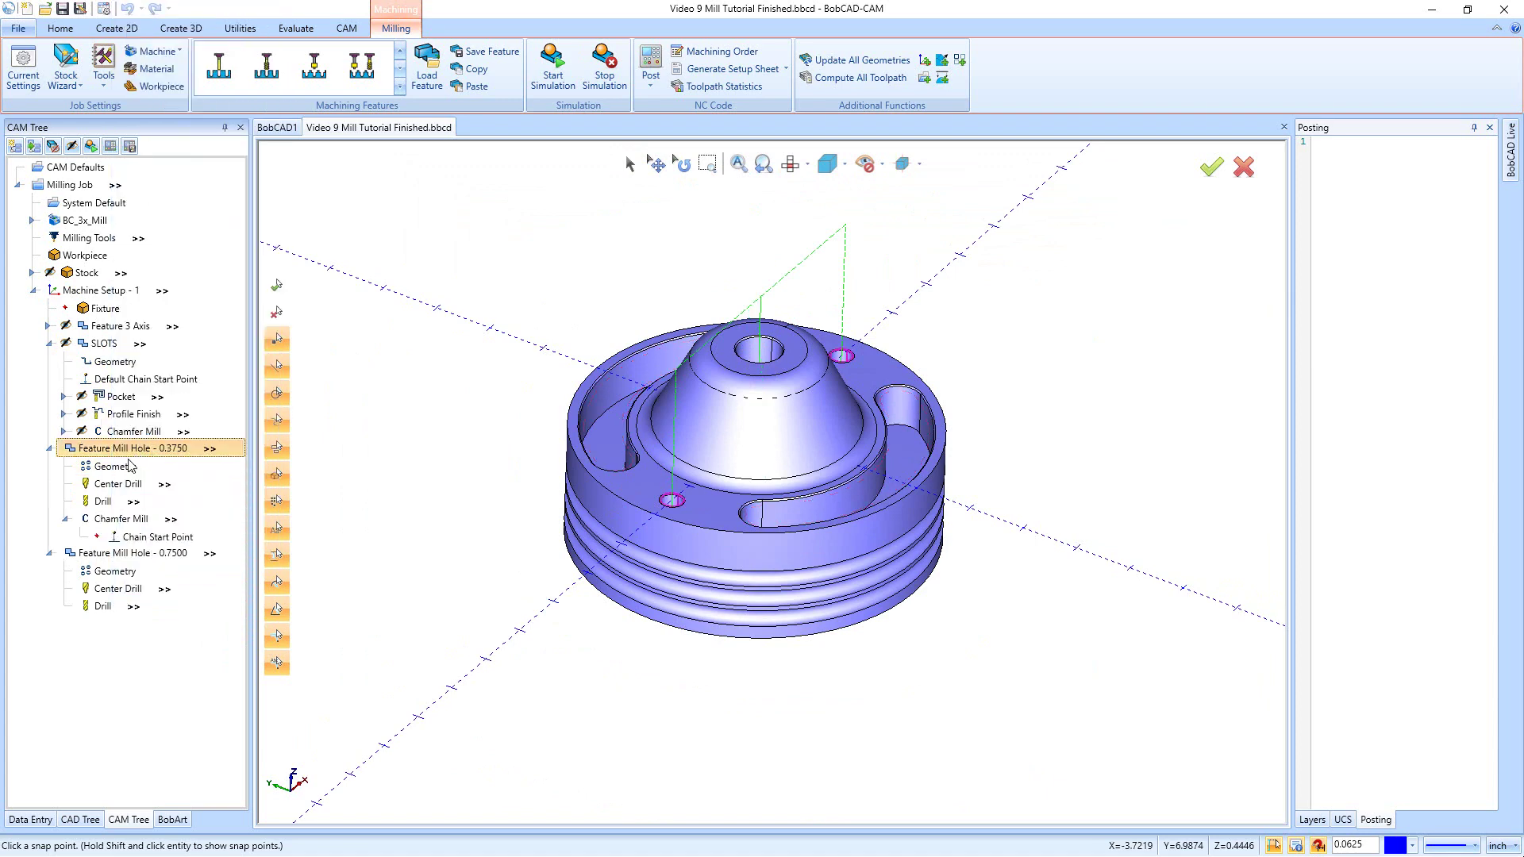
click(93, 554)
right_click(96, 556)
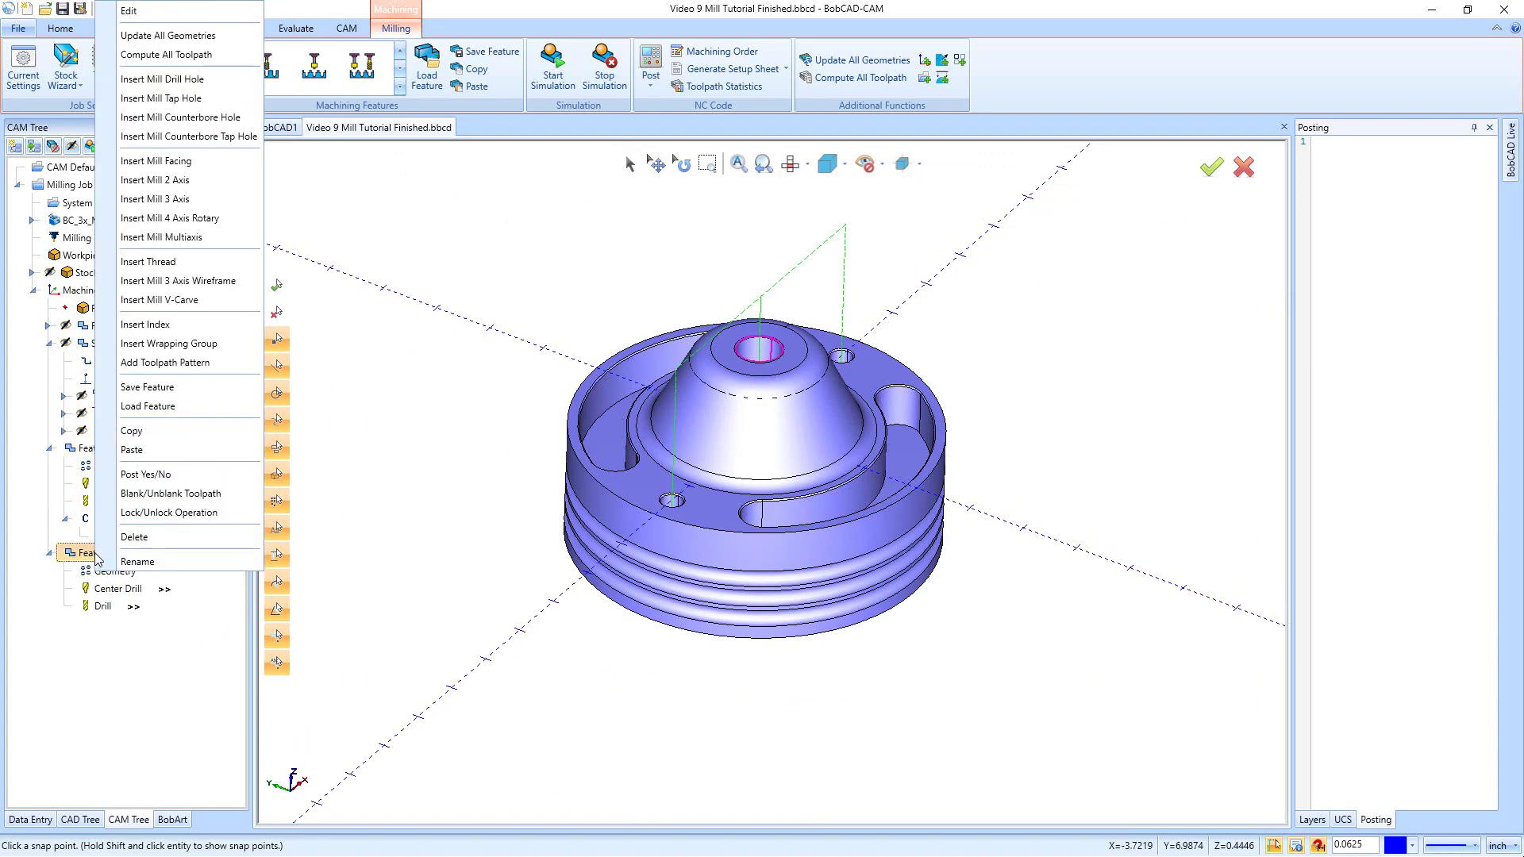
click(132, 450)
Compute the toolpath of the 0.3750 hole feature's Chamfer Mill operation and inspect it on the holes
click(119, 519)
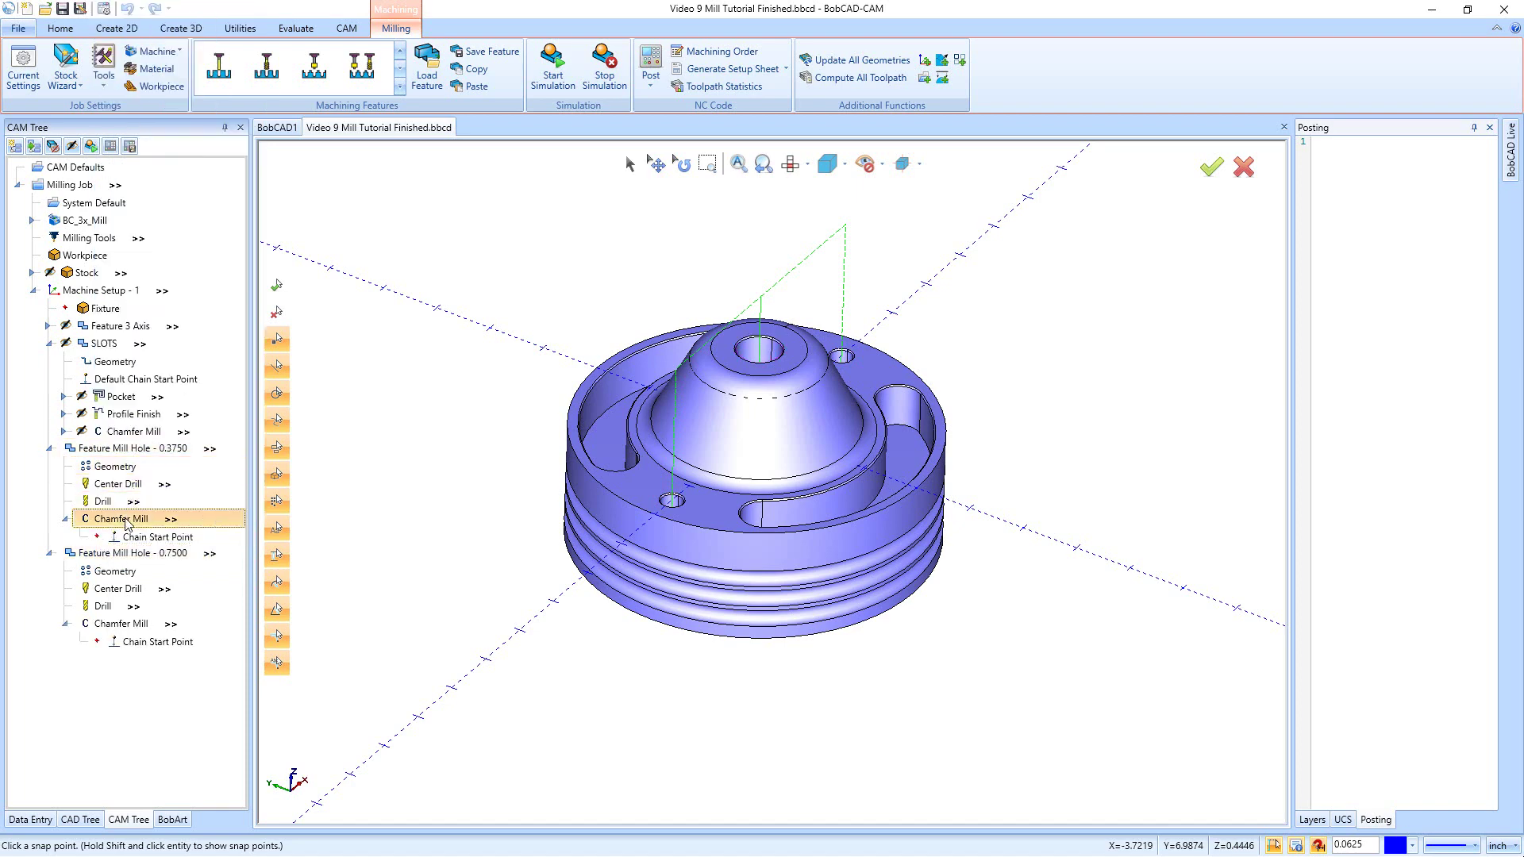
right_click(125, 519)
click(173, 554)
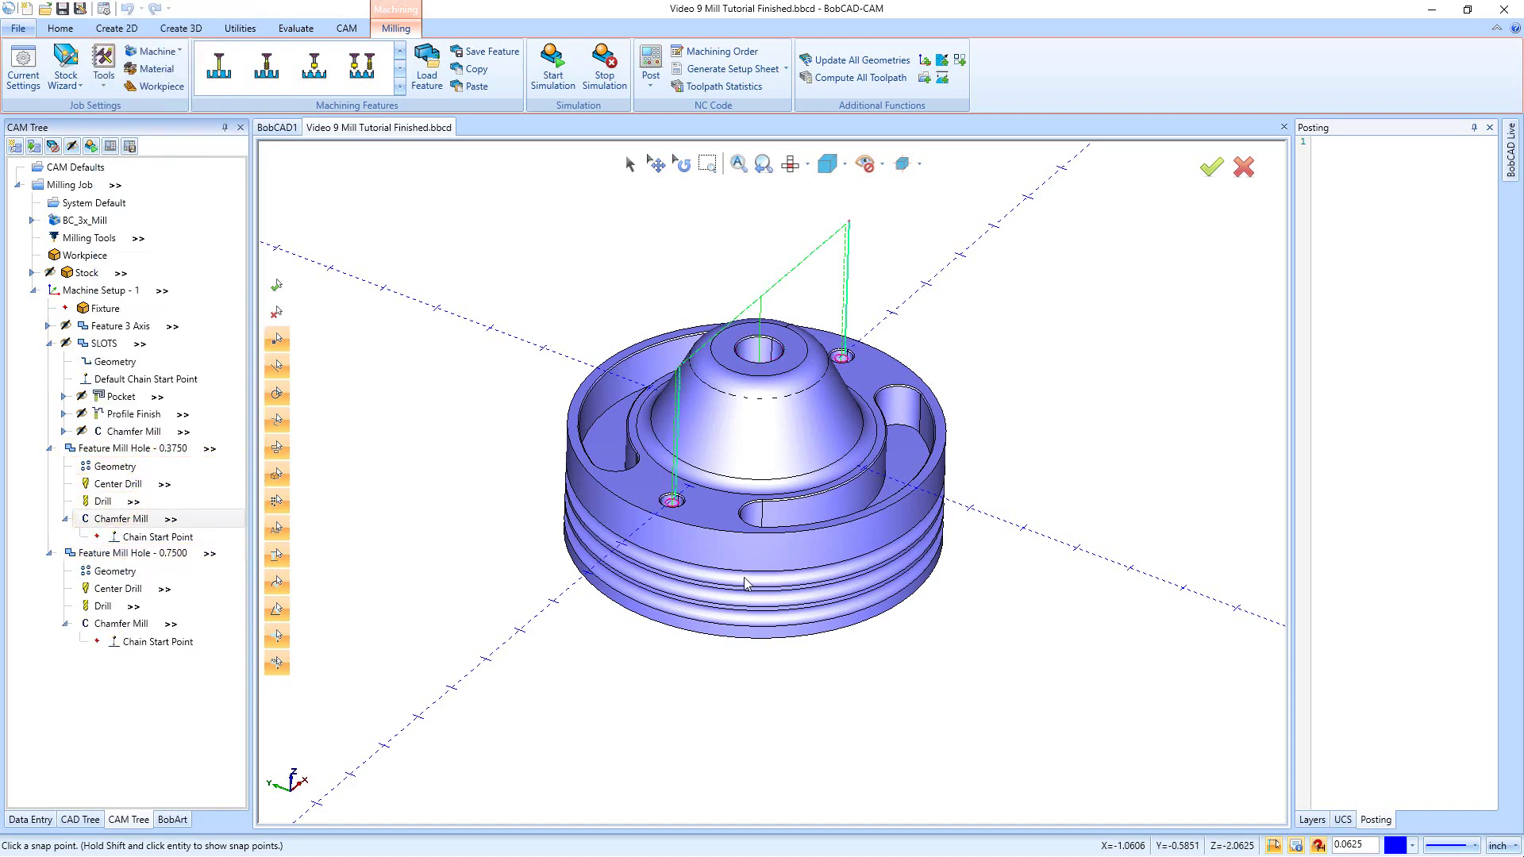
scroll(656, 505, up, 5)
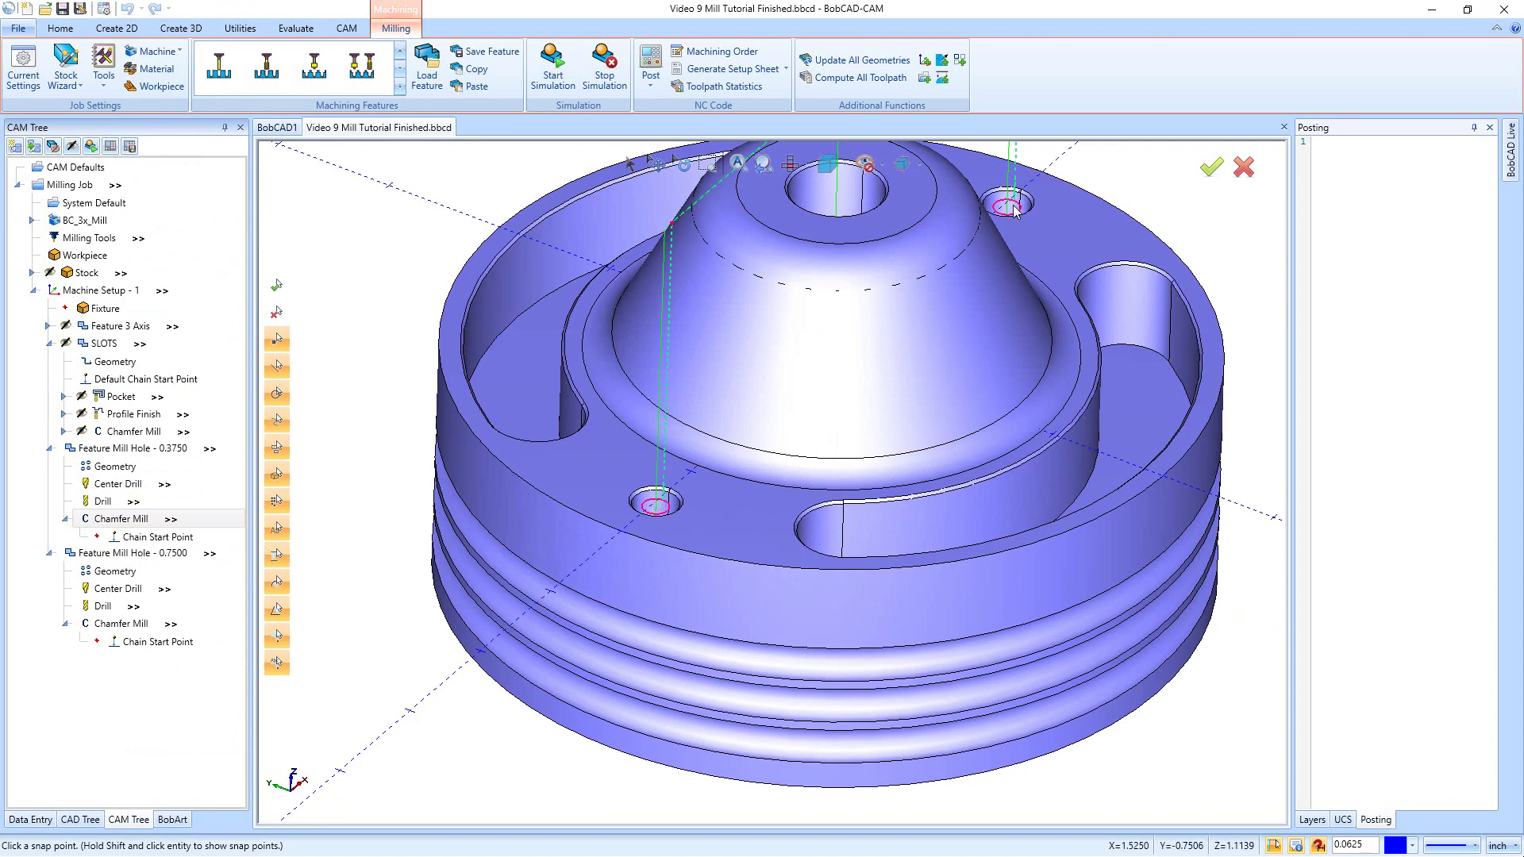
Compute the toolpath of the 0.7500 hole feature's Chamfer Mill operation and inspect it on the center hole
click(154, 625)
right_click(153, 625)
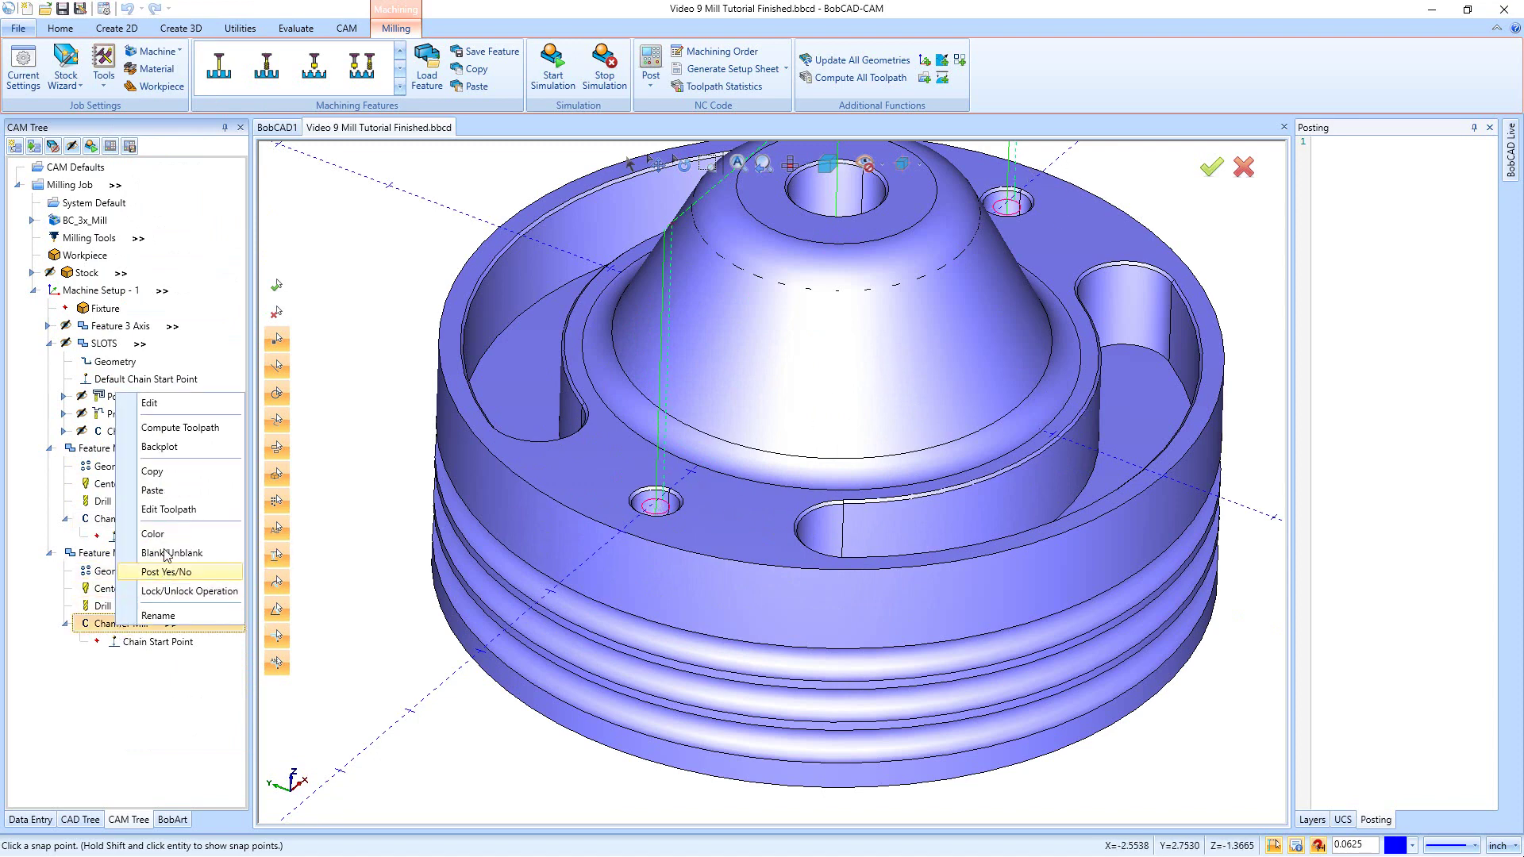
click(165, 438)
scroll(820, 508, down, 5)
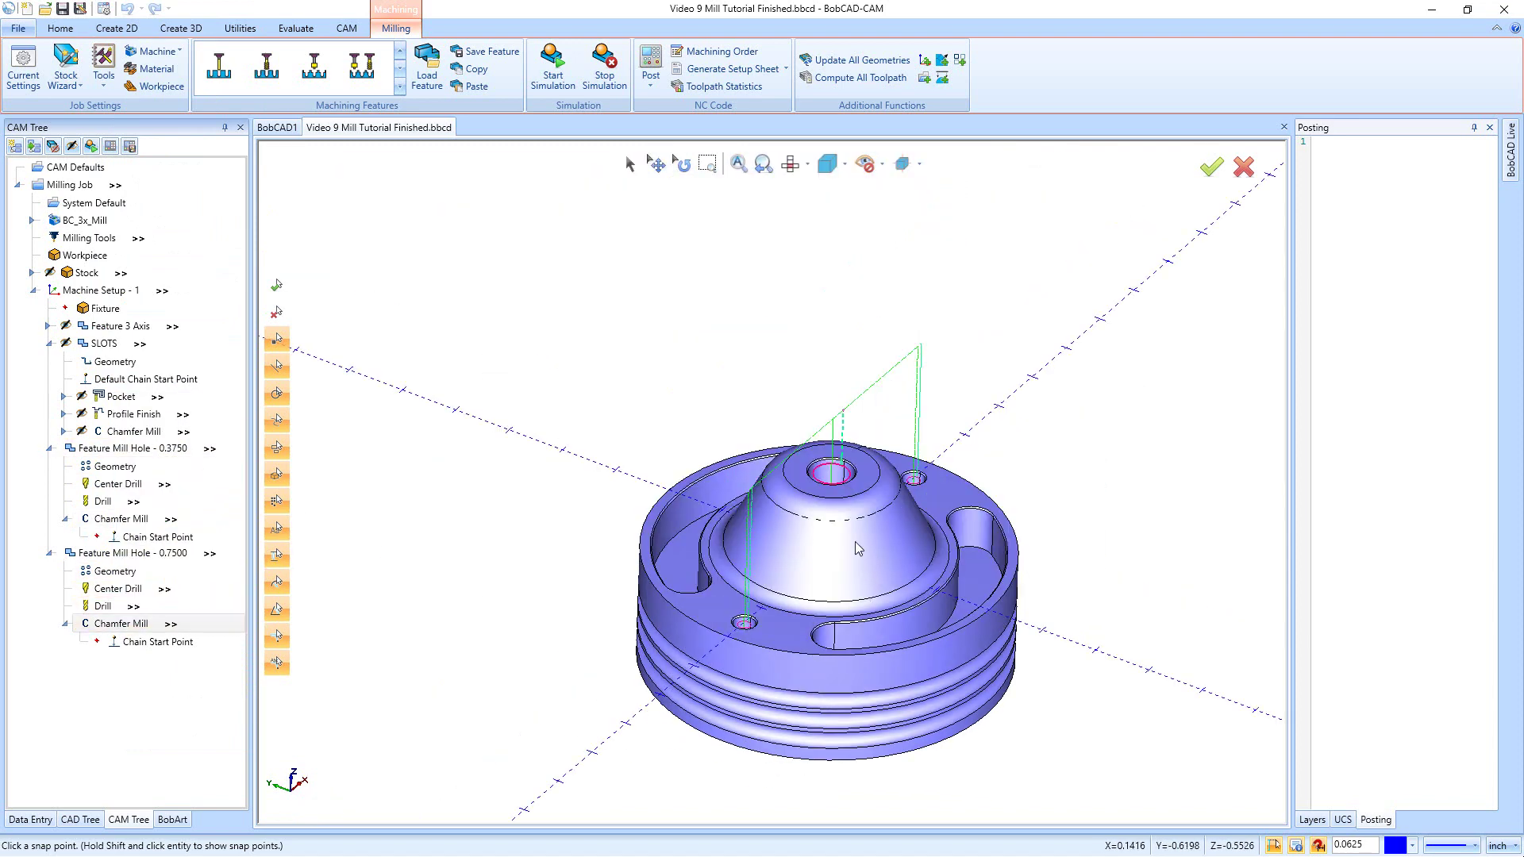
scroll(821, 525, up, 3)
scroll(821, 525, down, 2)
scroll(794, 476, up, 2)
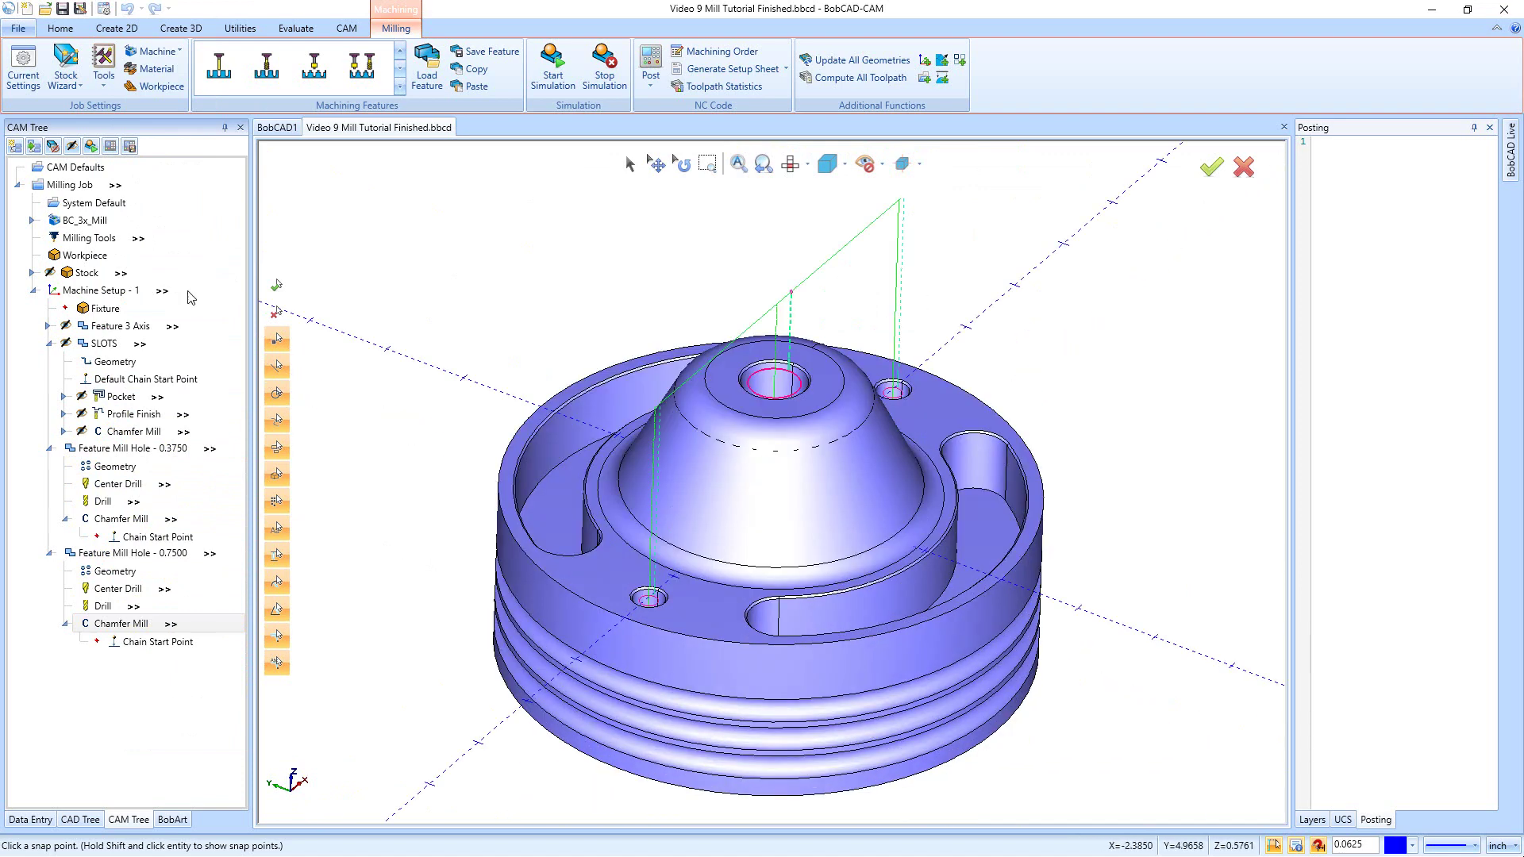
Toggle toolpath blanking for Machine Setup - 1 twice to show the toolpaths of all its features
right_click(95, 290)
click(175, 672)
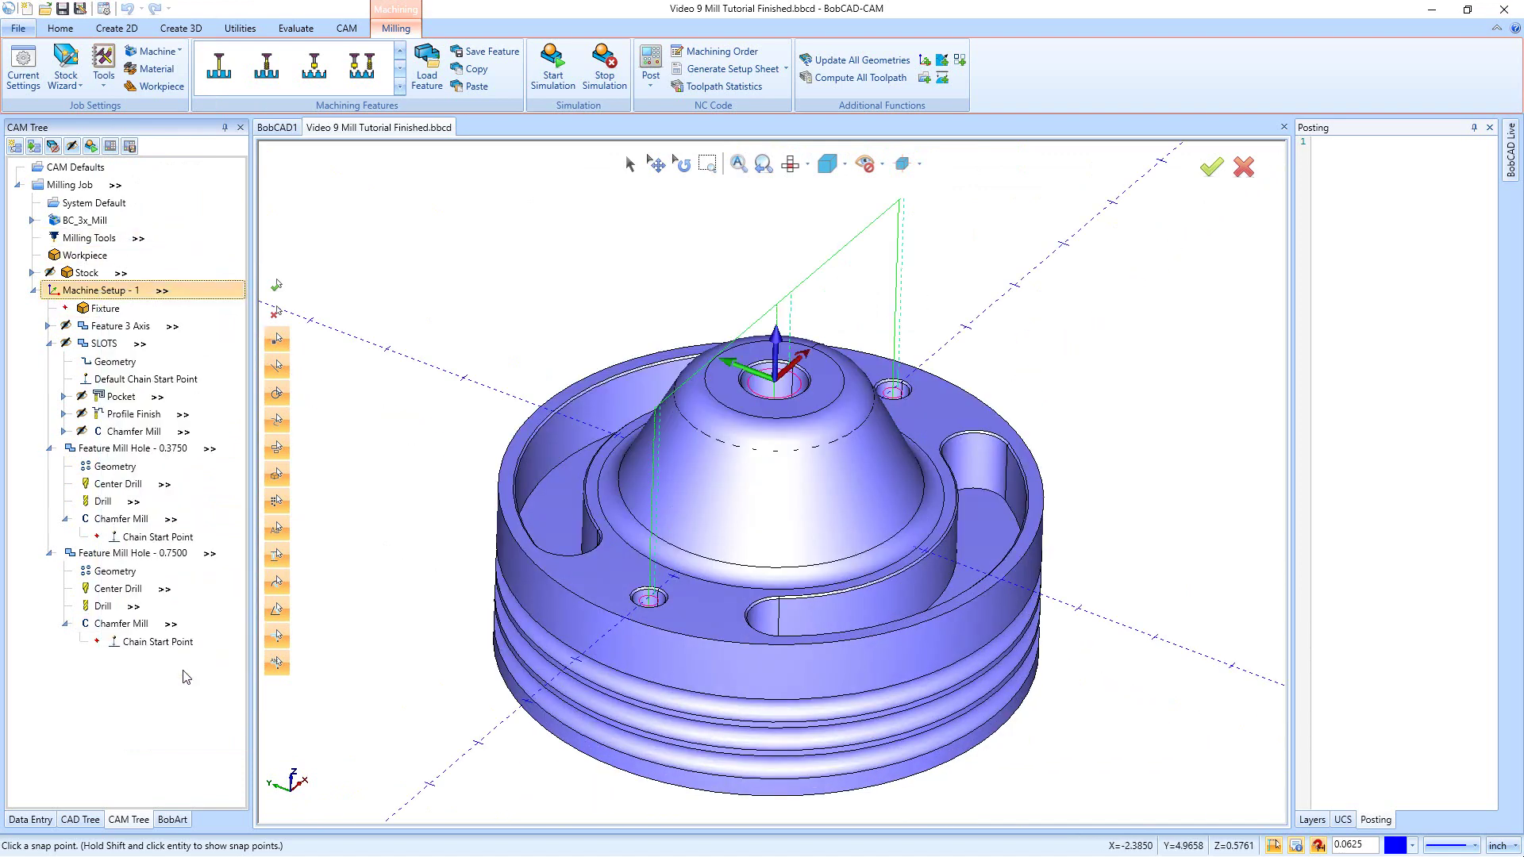
right_click(111, 290)
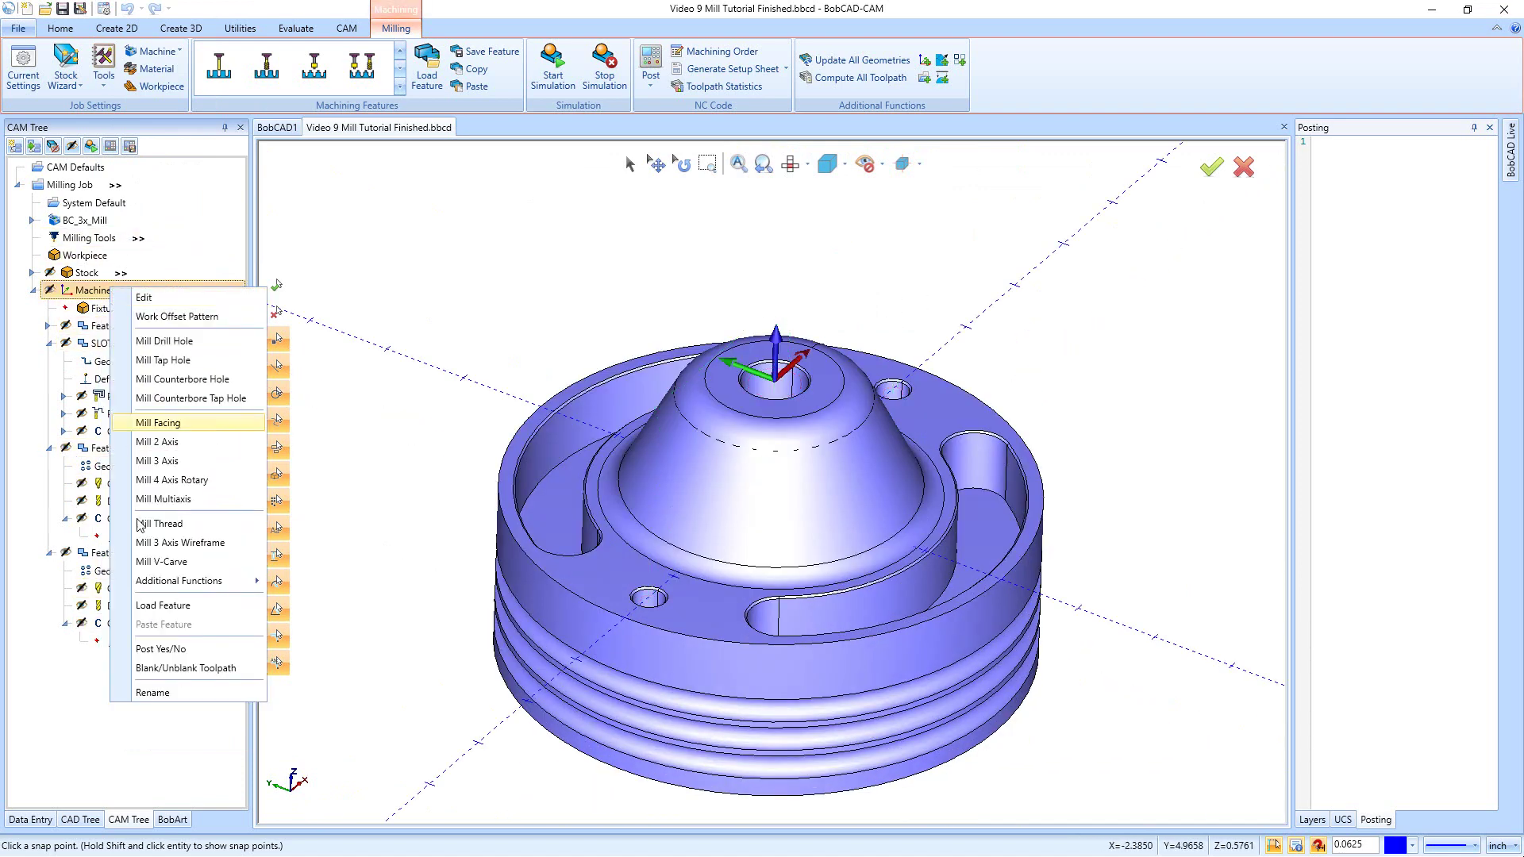
click(177, 672)
scroll(690, 706, down, 2)
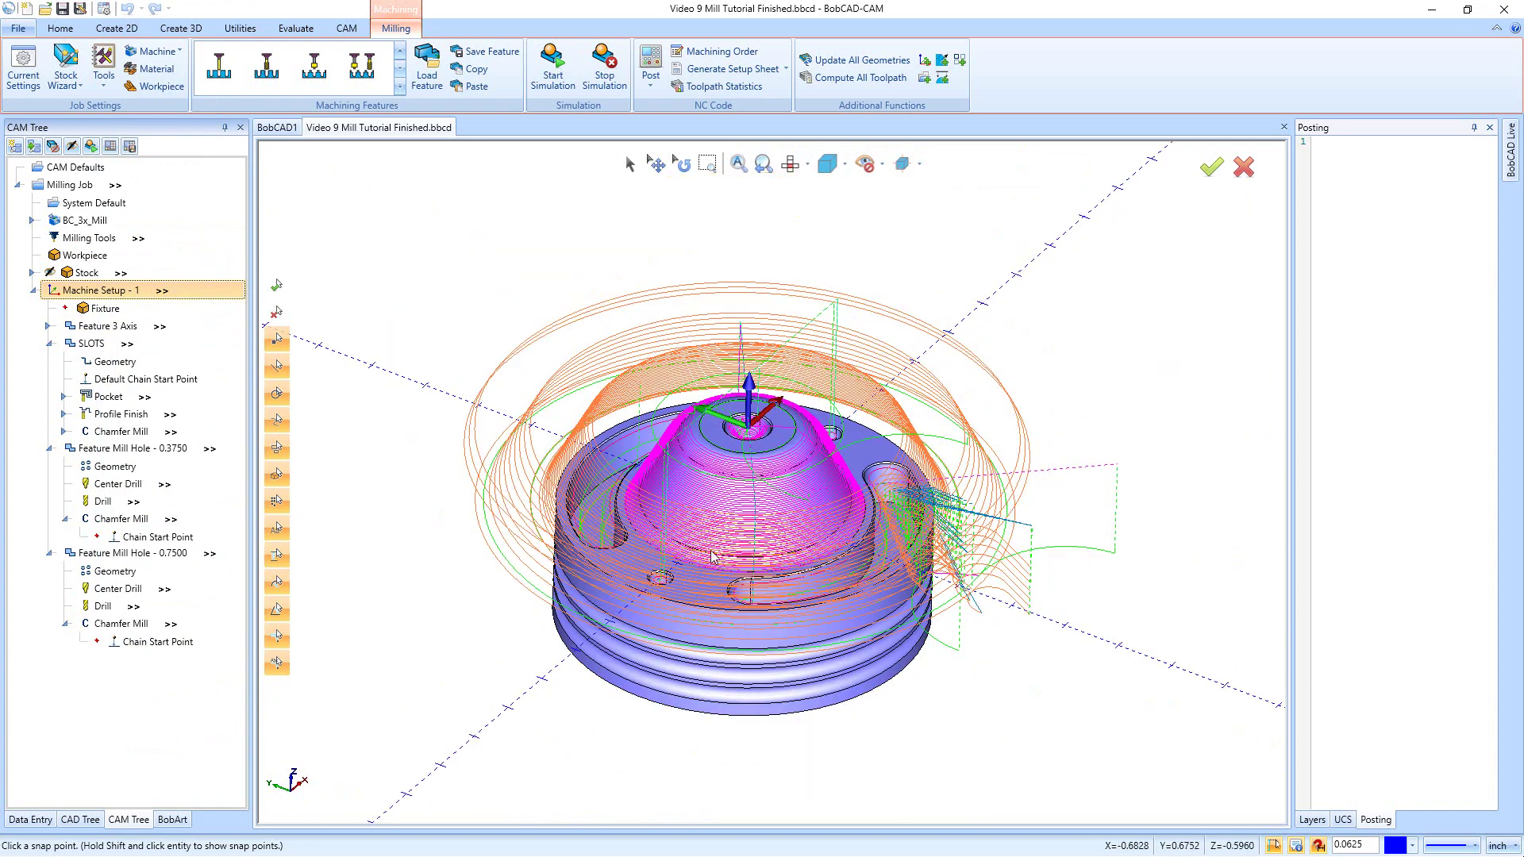
Collapse the SLOTS and both Mill Hole features in the CAM tree, and post the Milling Job's NC code
click(49, 342)
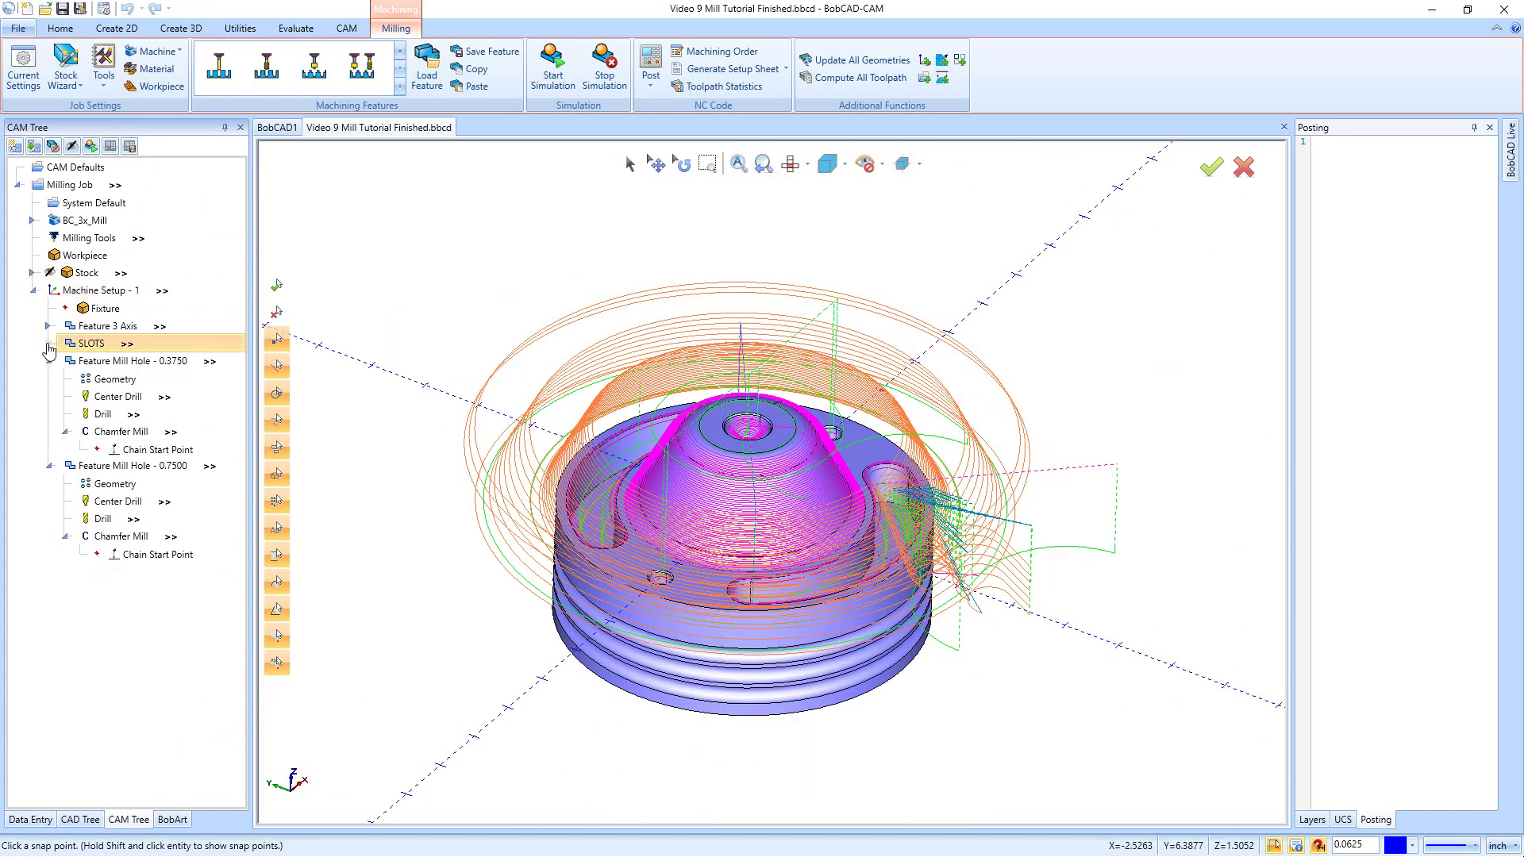
click(48, 360)
click(48, 379)
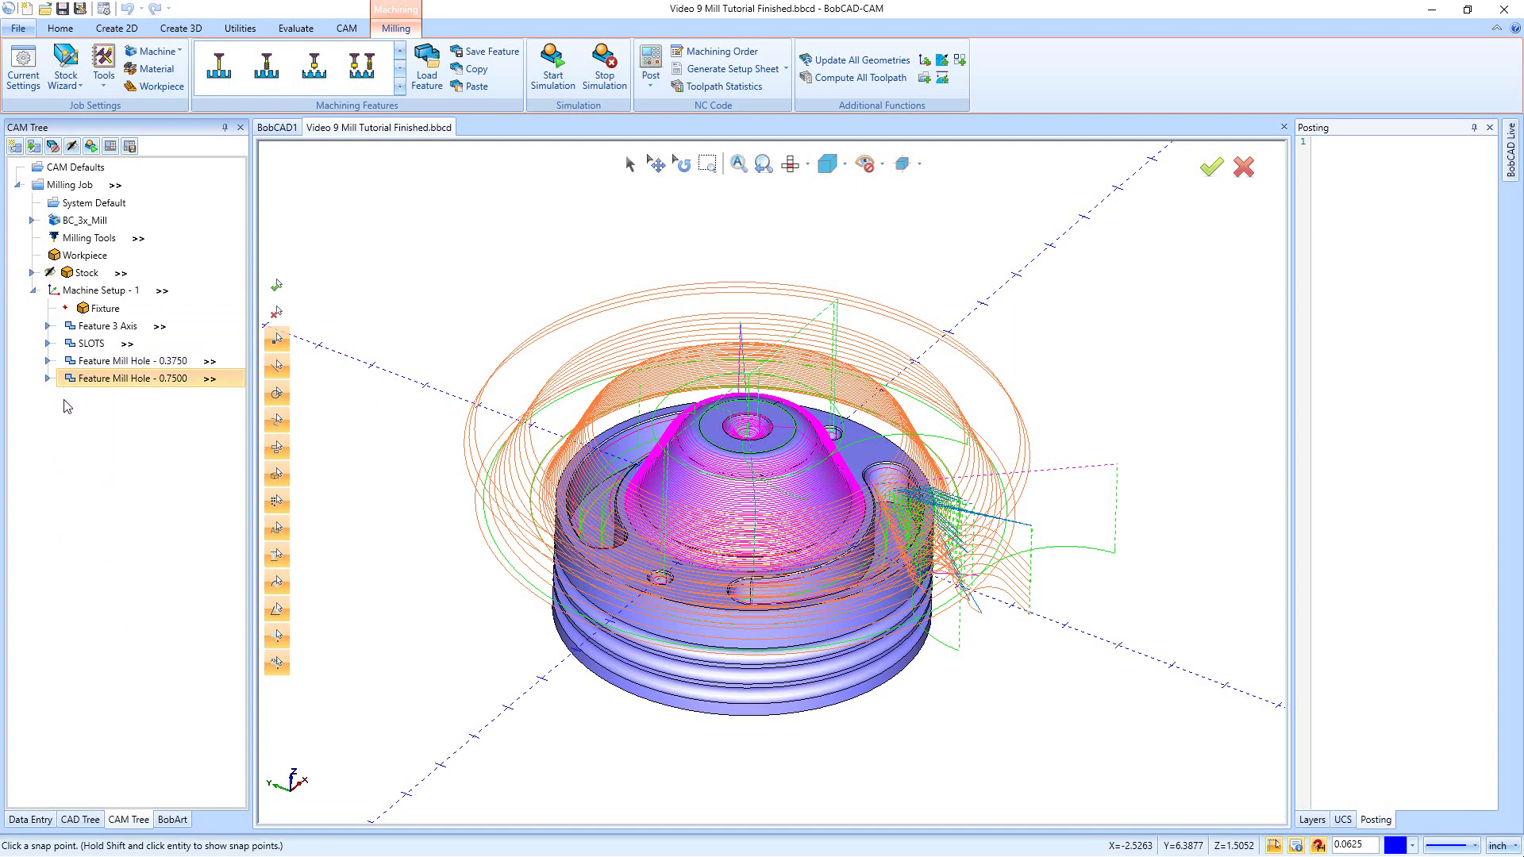
right_click(56, 187)
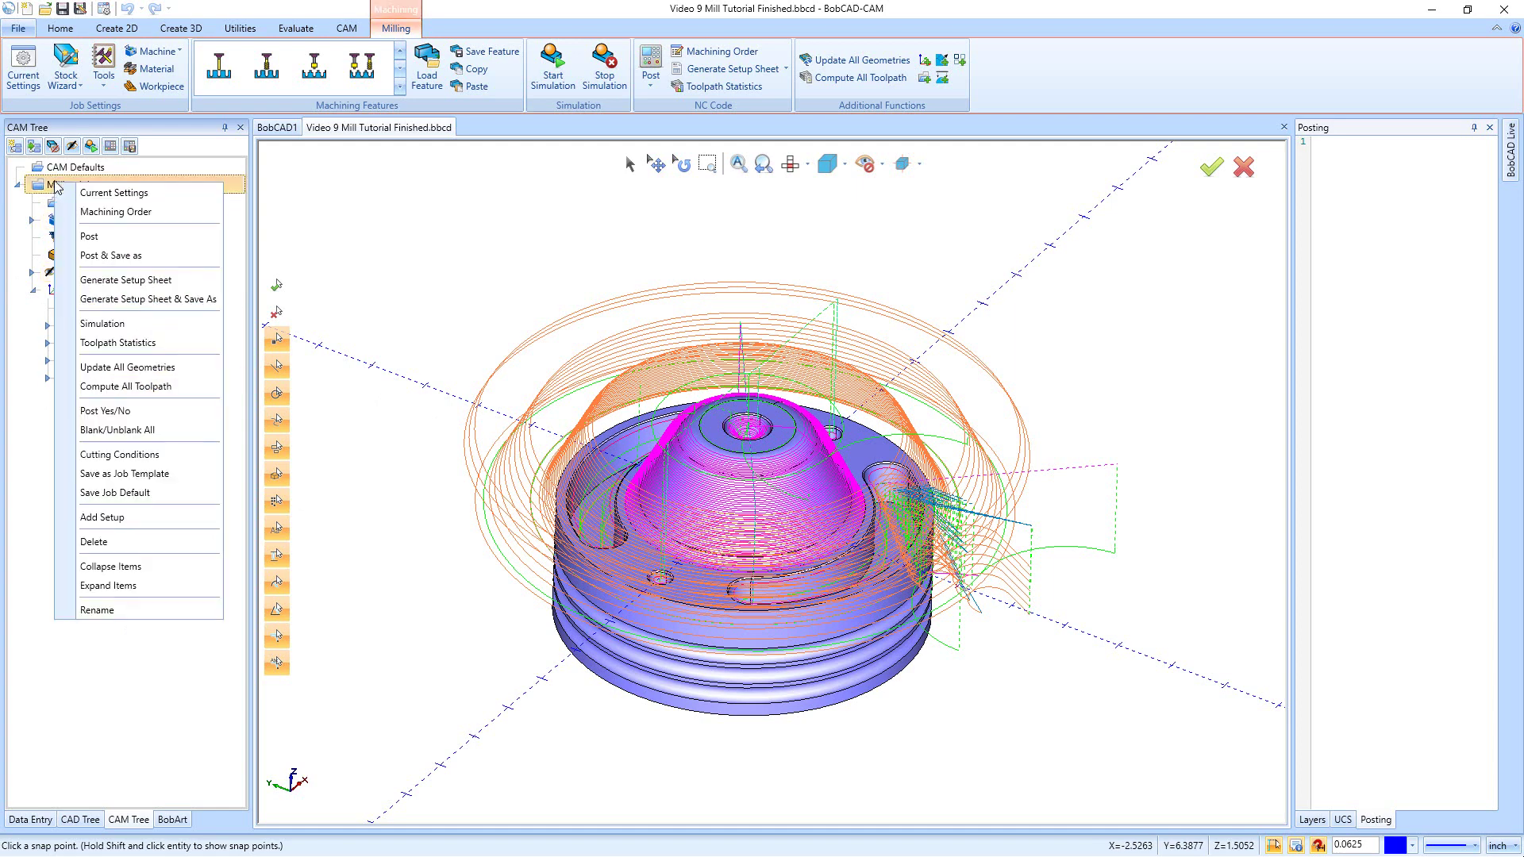
click(89, 237)
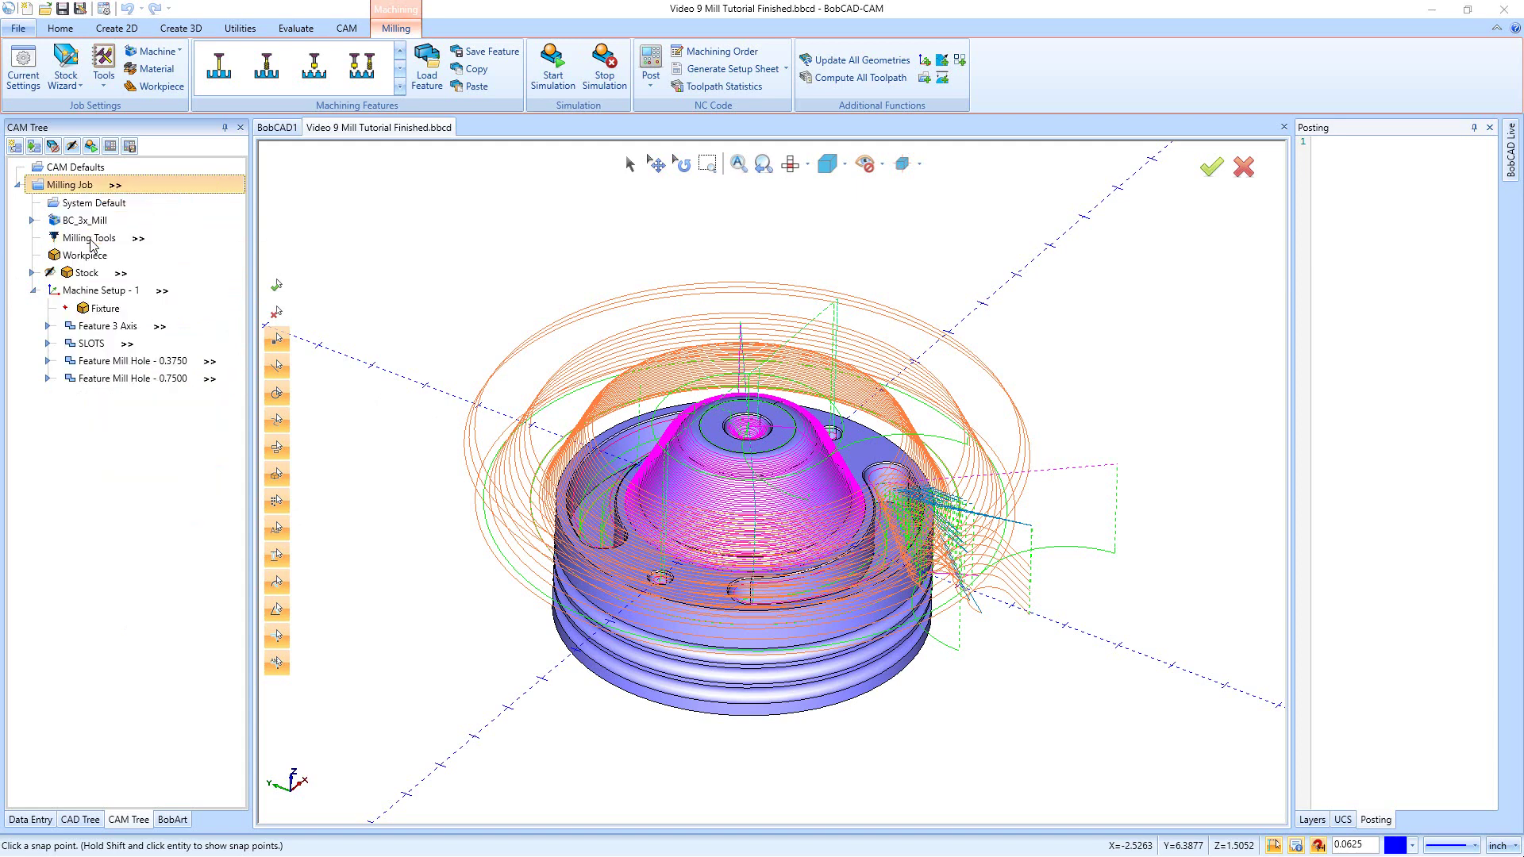